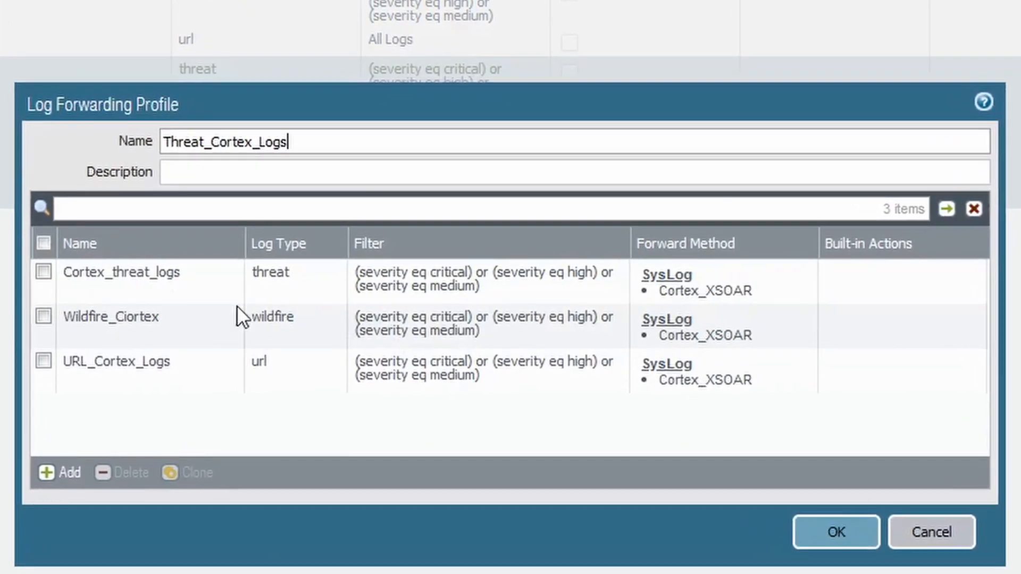
Step: Add a built-in action named Blacklist_IPs to the Cortex_threat_logs match list entry
left_click(83, 271)
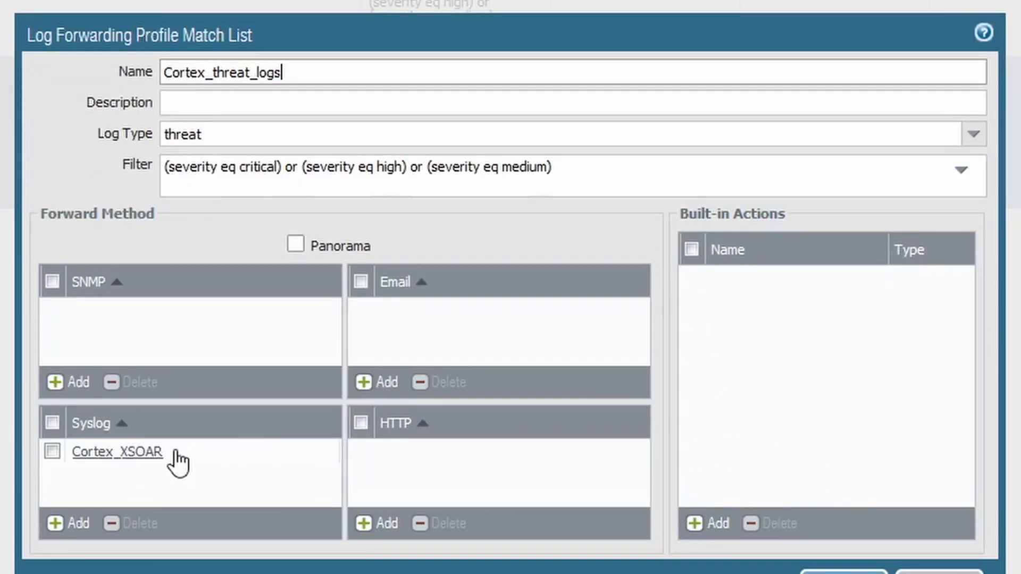
left_click(722, 521)
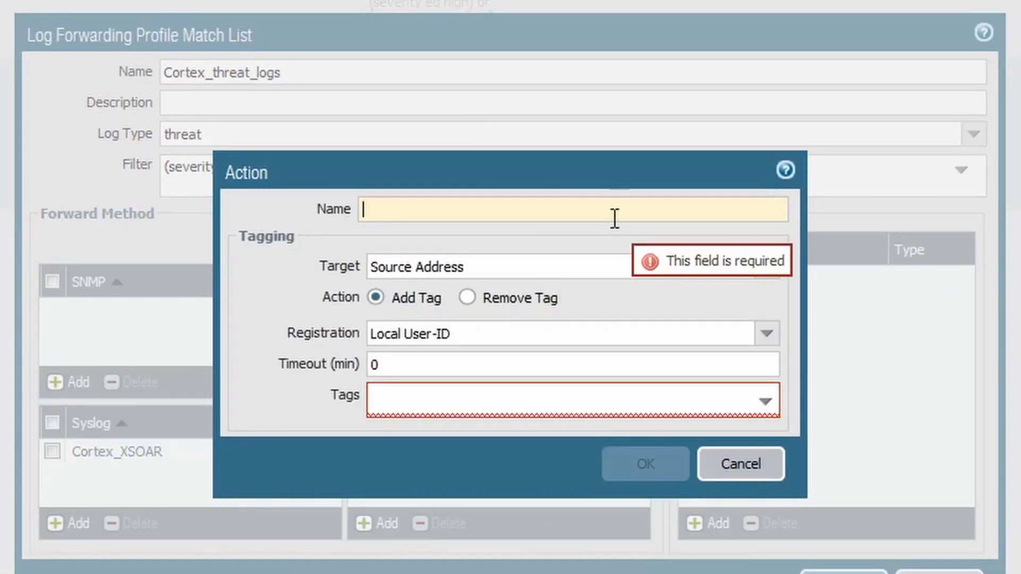
type("B")
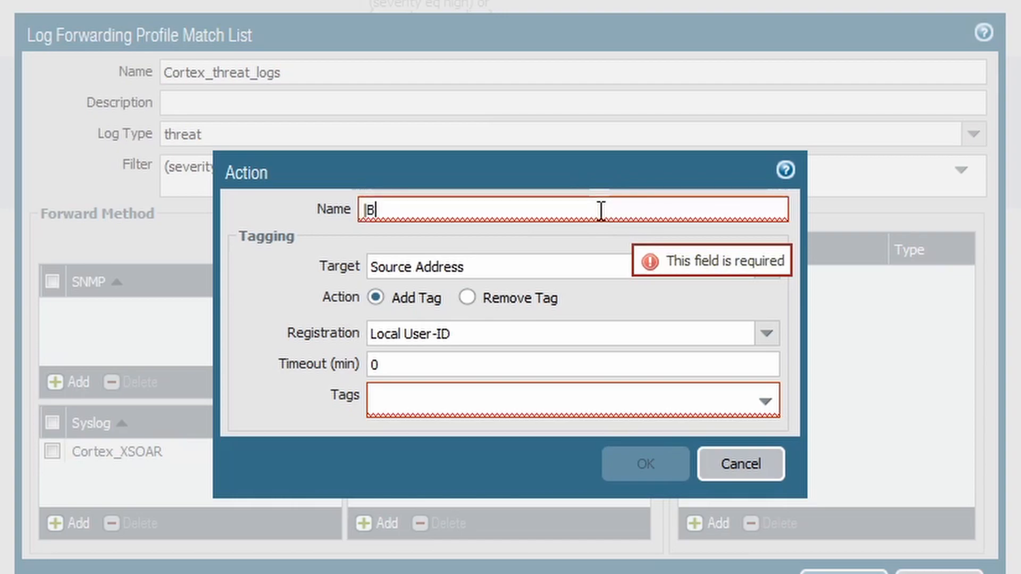
type("lacklist")
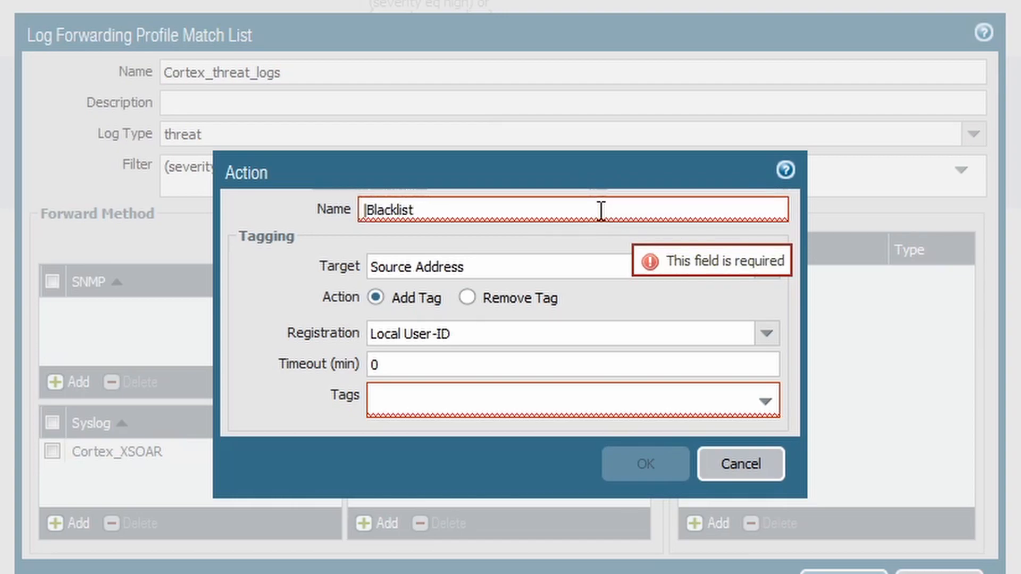
type("_IPs")
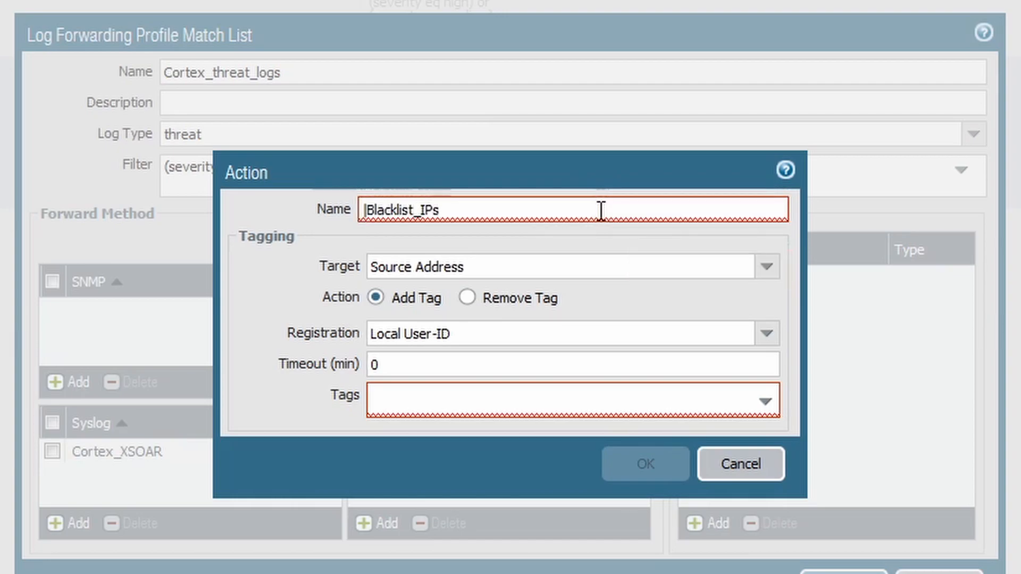
left_click(367, 210)
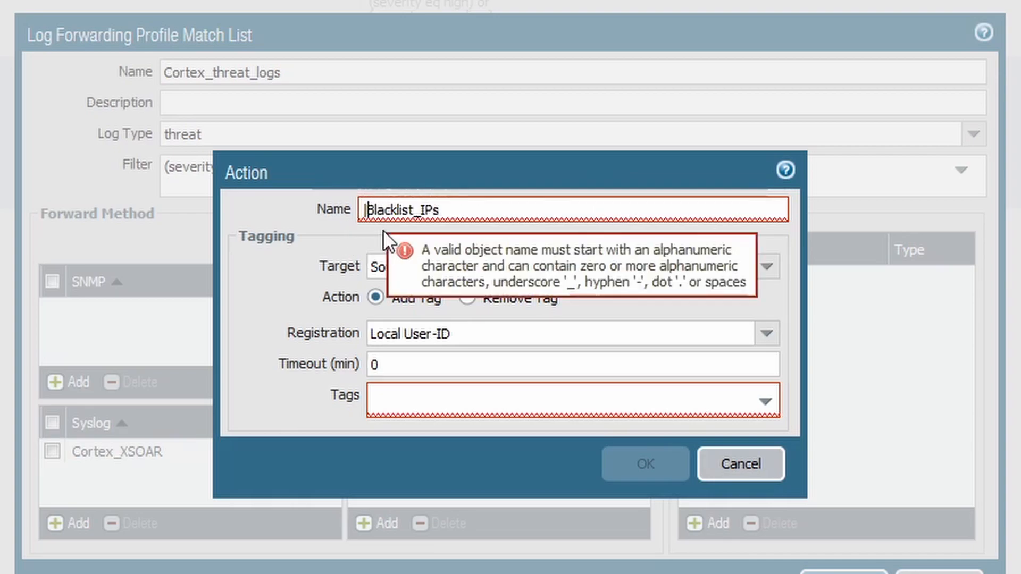
key("BackSpace")
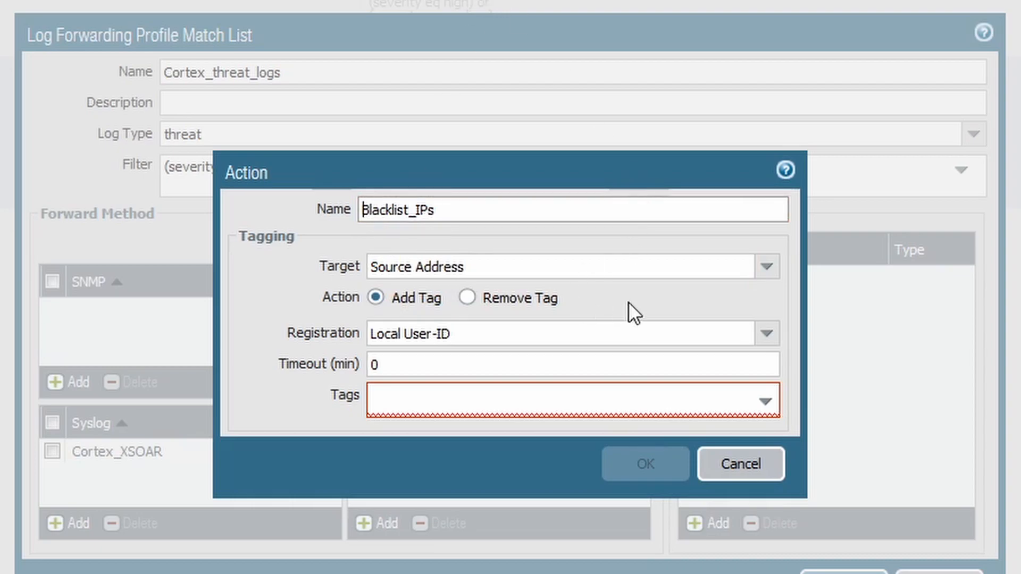
Step: Set the action's tagging target to Destination Address and keep Local User-ID as the registration
left_click(762, 266)
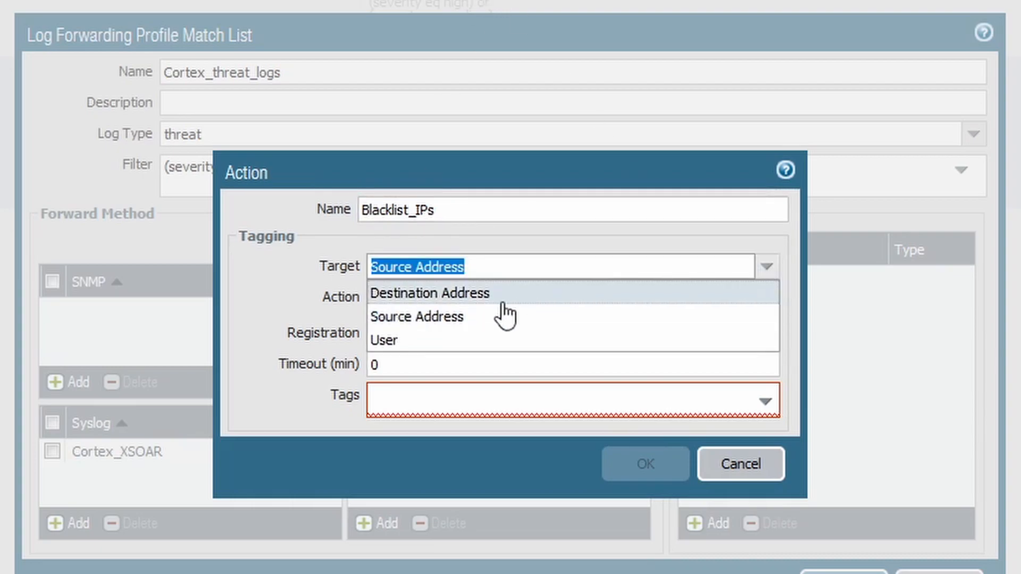
left_click(464, 288)
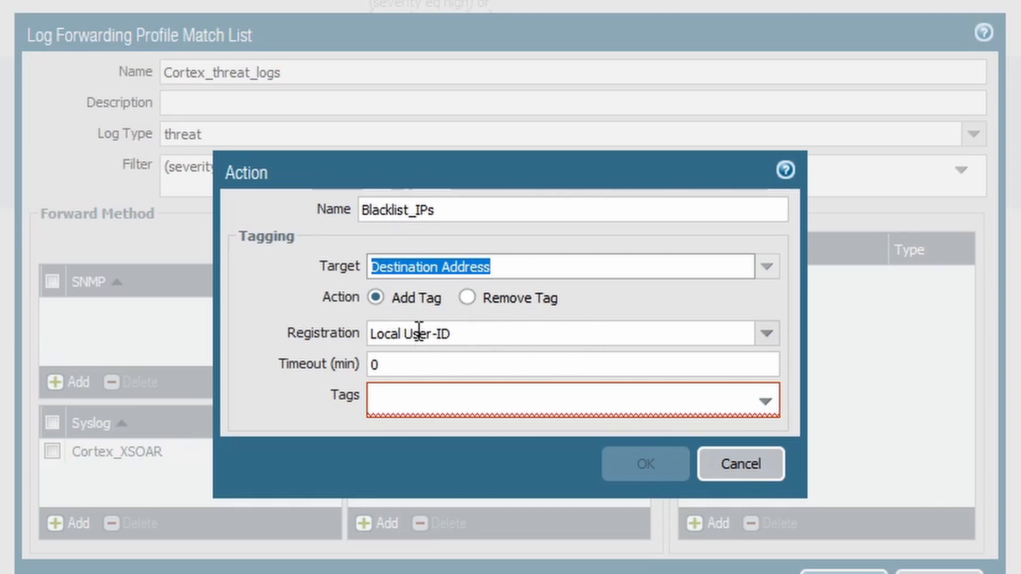
left_click(766, 335)
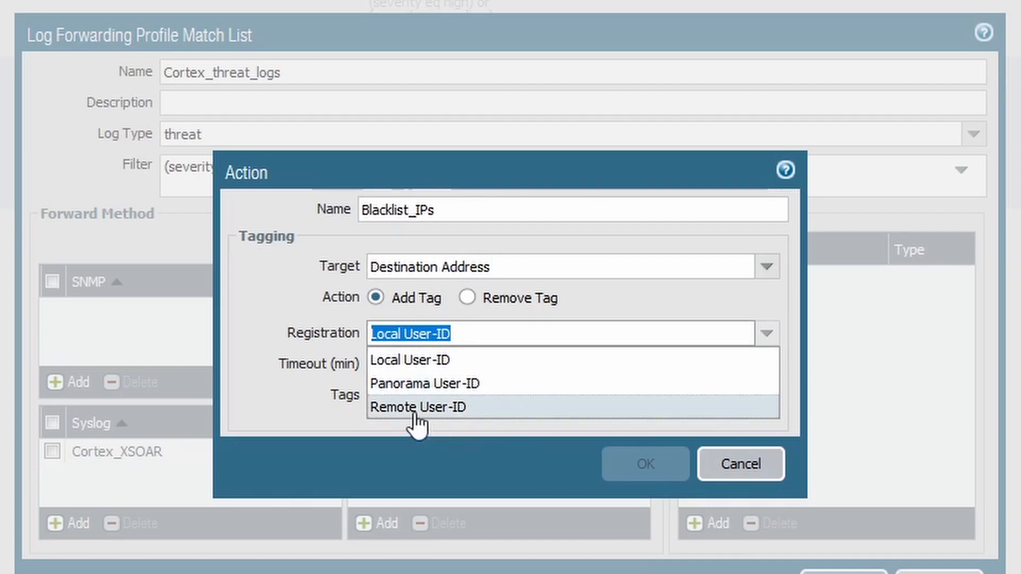
left_click(254, 294)
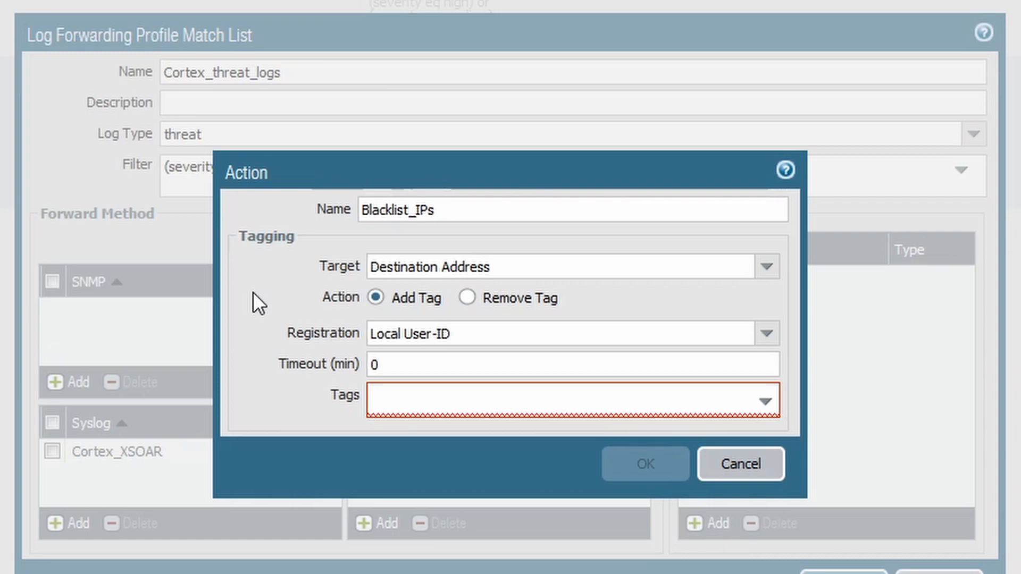
left_click(420, 364)
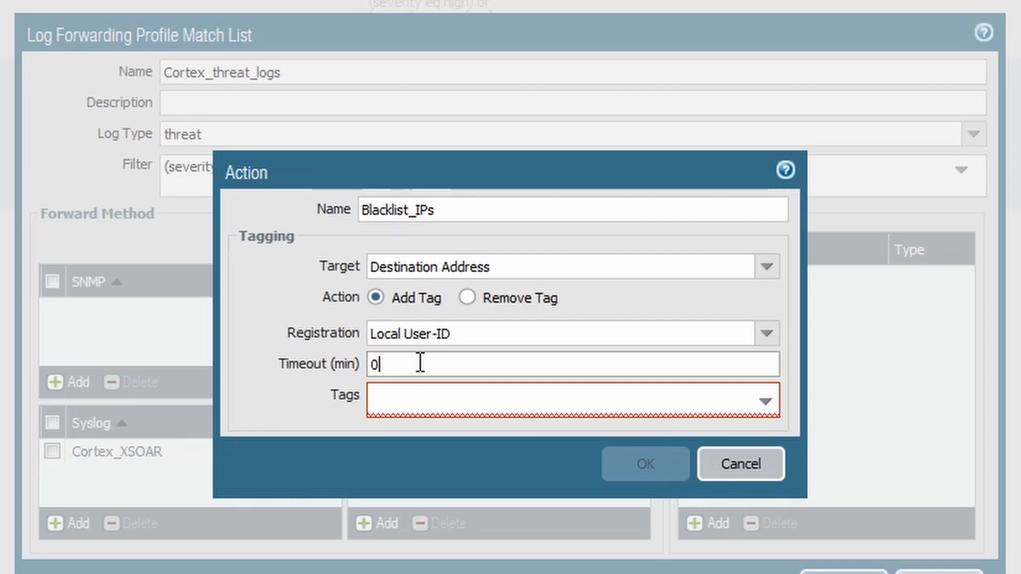
key("BackSpace")
type("5")
key("BackSpace")
type("0")
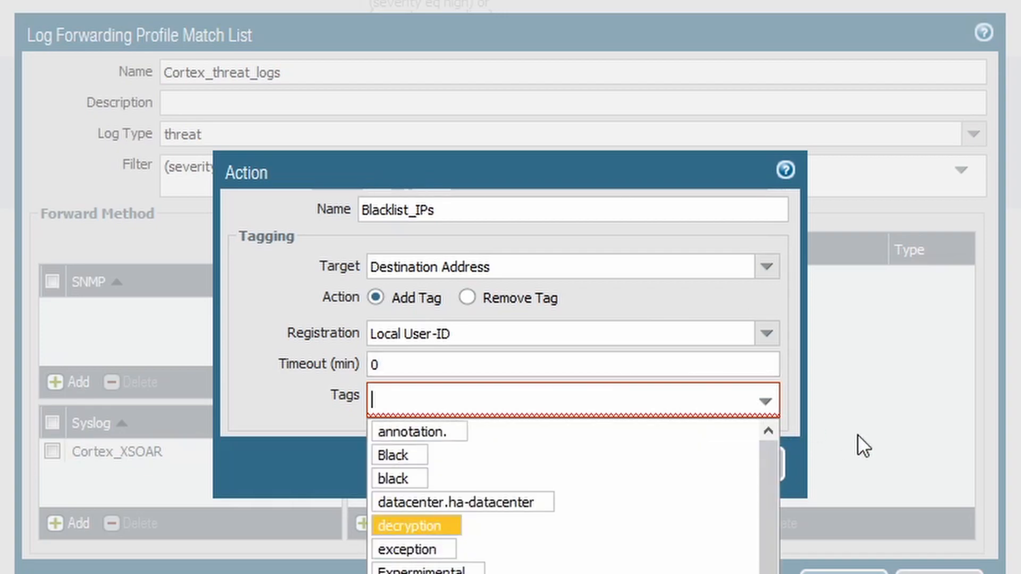
Step: Assign the Black tag to the Blacklist_IPs action and save the action, match list entry and log forwarding profile
left_click(394, 456)
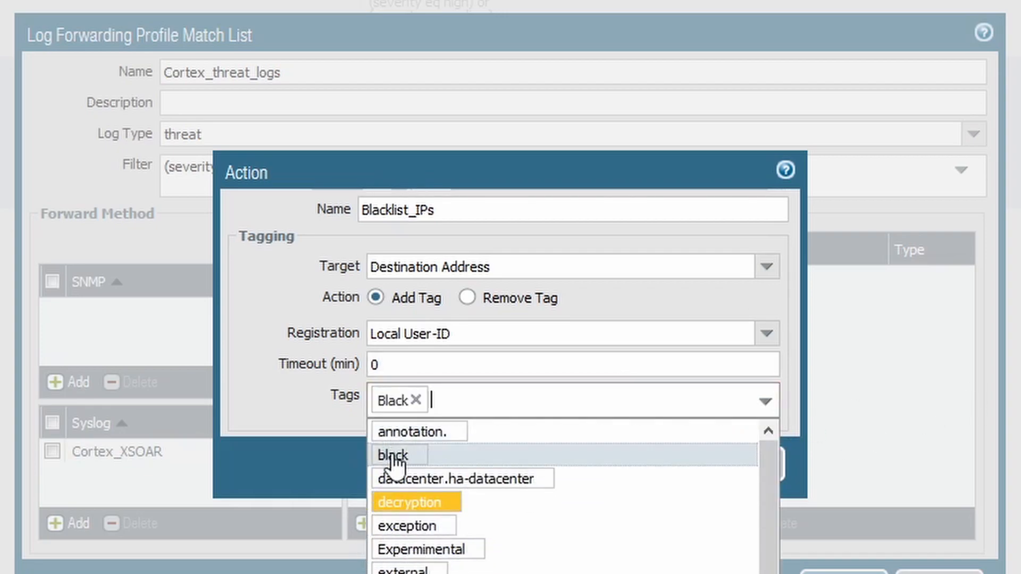
left_click(636, 390)
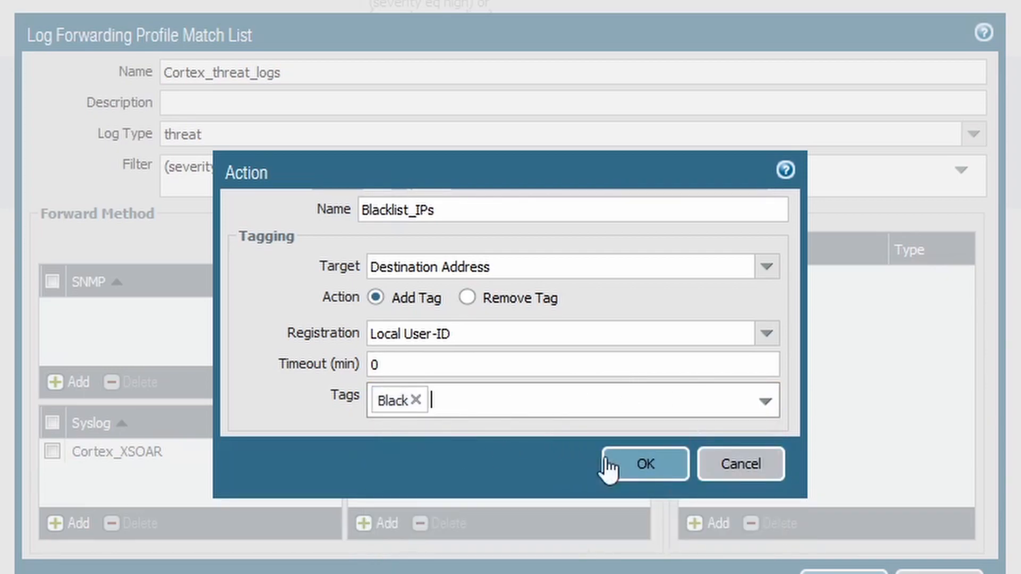
left_click(644, 467)
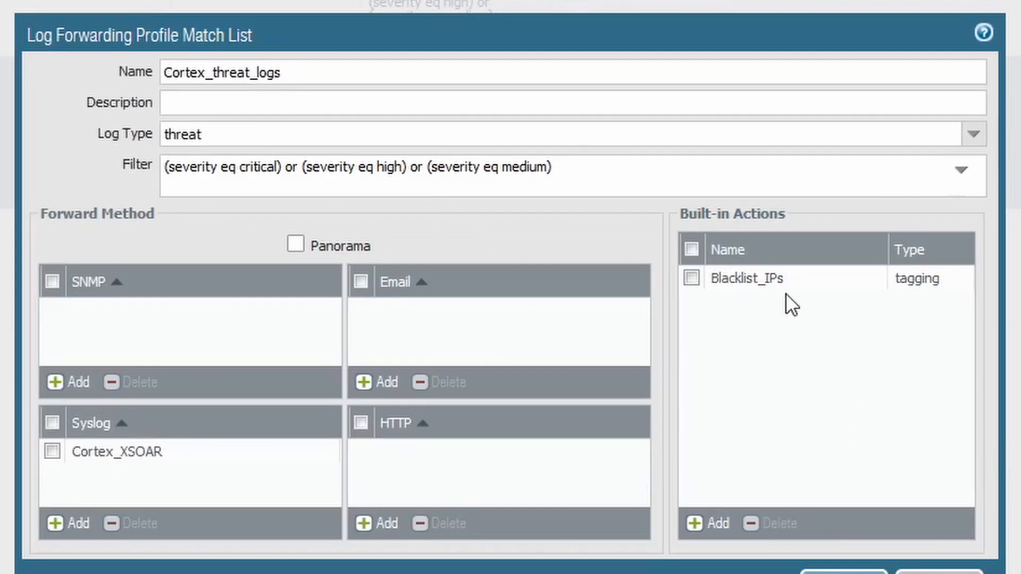
left_click(844, 573)
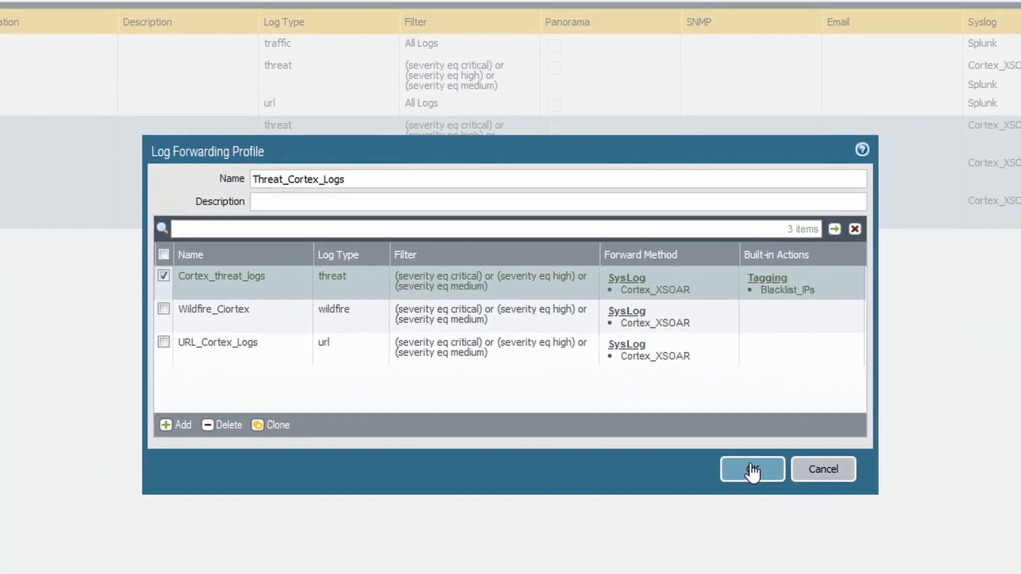
left_click(772, 485)
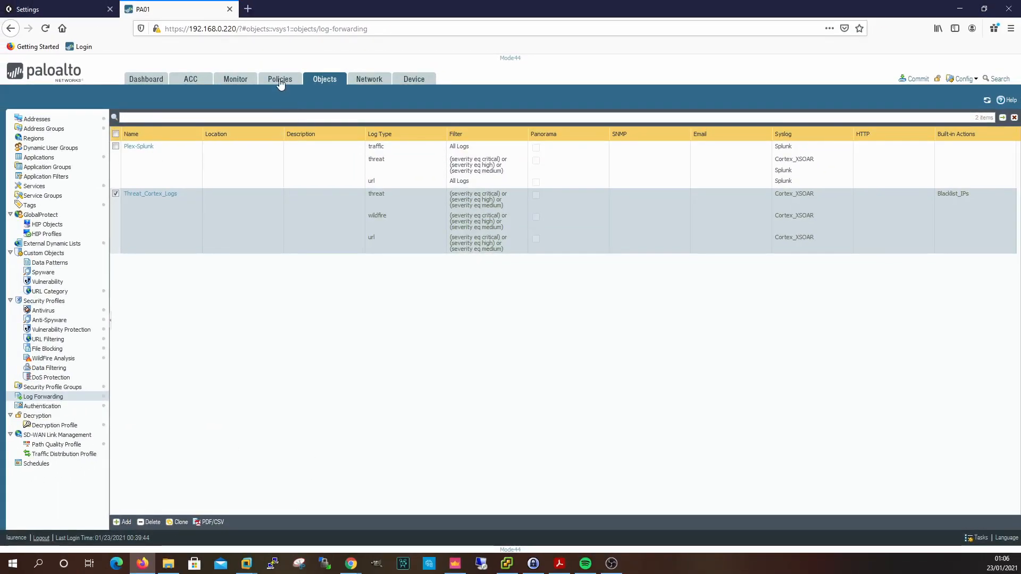
Step: In the Dropped-BADNESS security rule, start a new destination address group named Blacklisted_Incidents
left_click(280, 80)
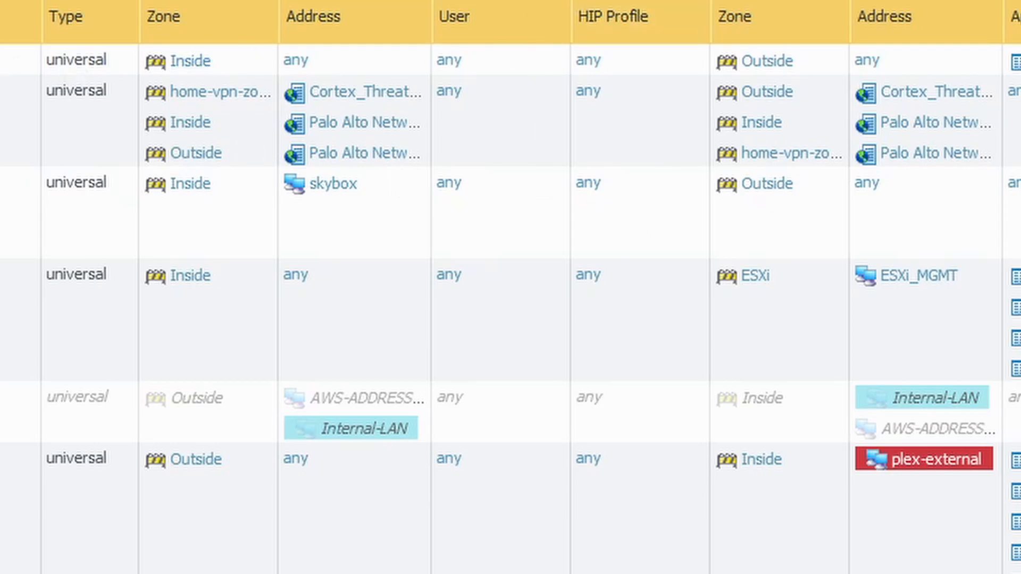
left_click(3, 91)
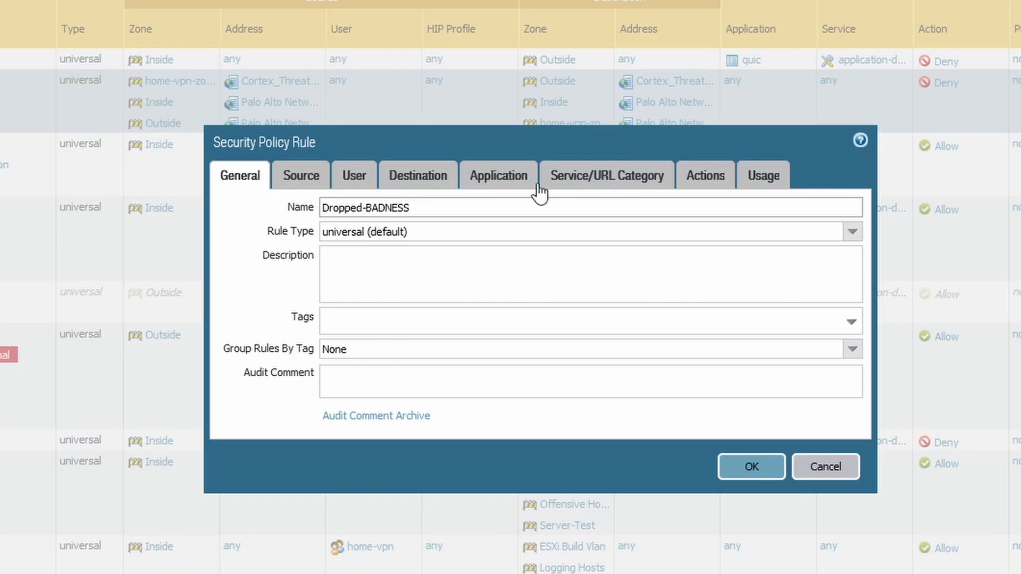
left_click(427, 179)
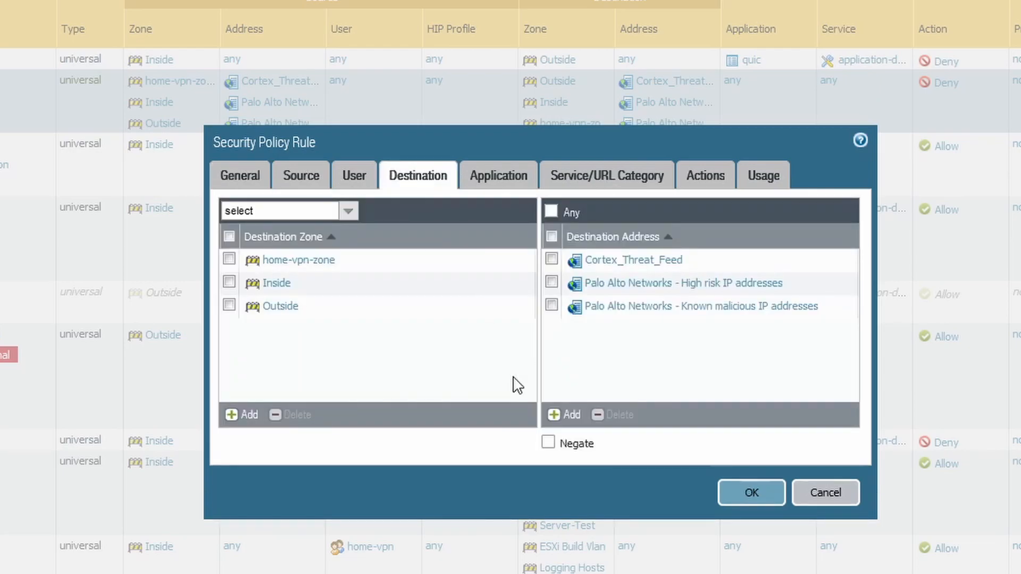
left_click(567, 415)
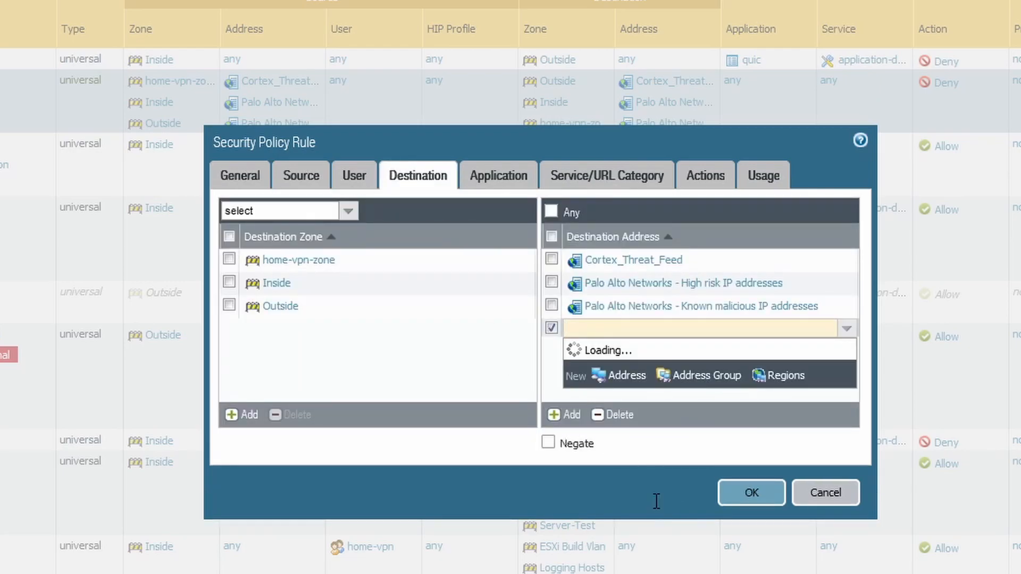
key("Escape")
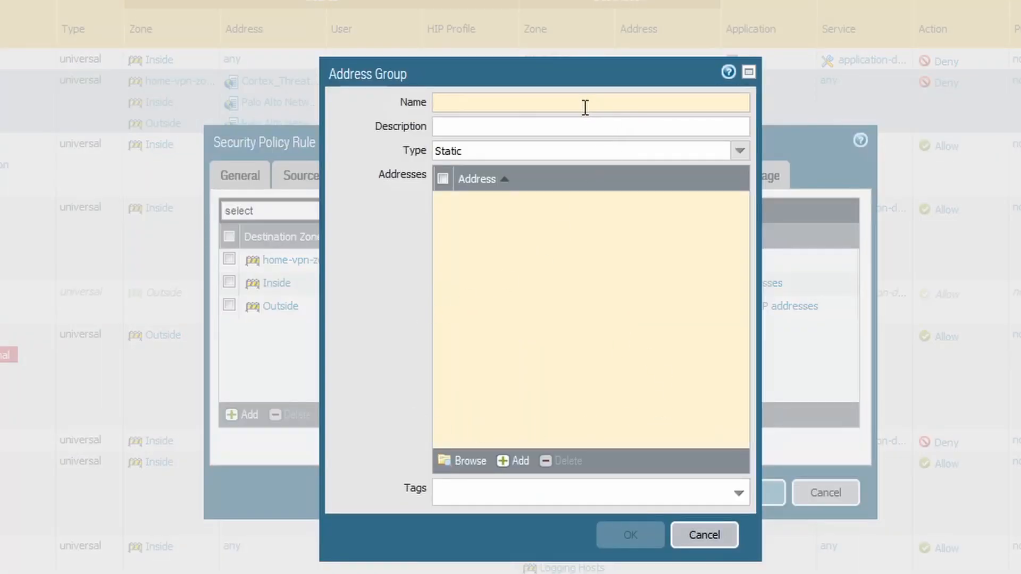
type("B")
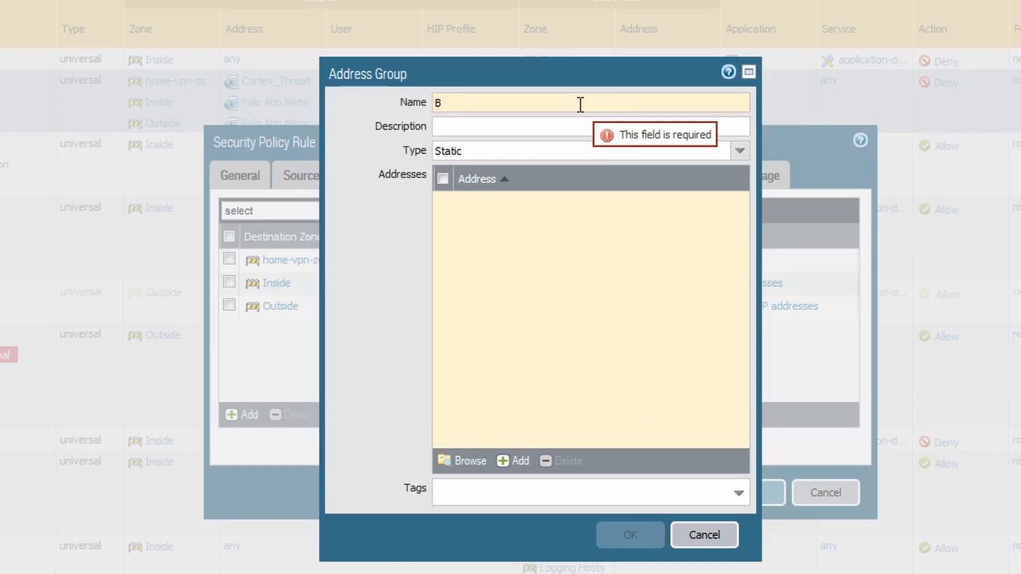
type("lacklisted_Incidents")
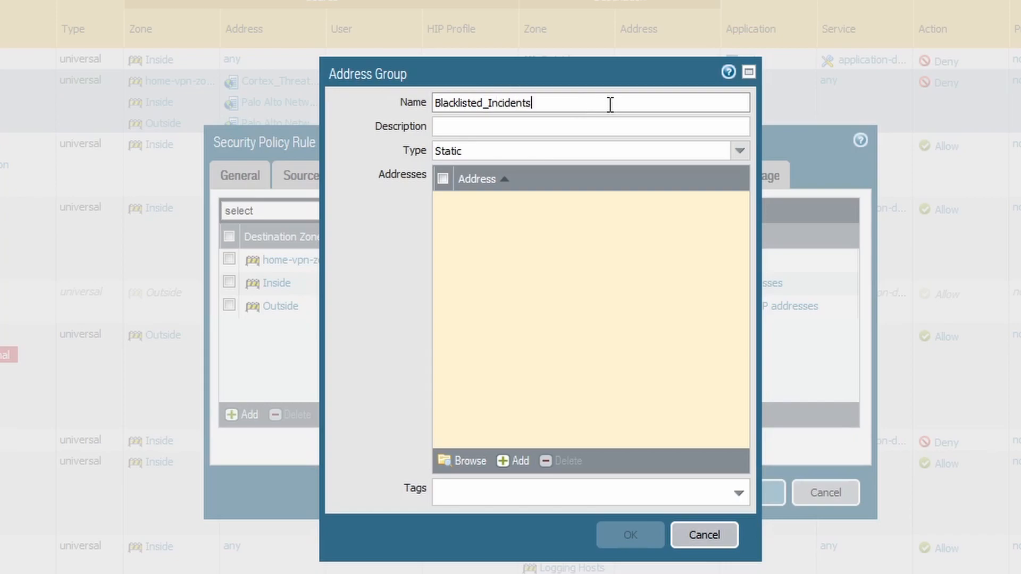
Step: Make the address group Dynamic with the match criterion 'Black' and save the group
left_click(740, 153)
left_click(463, 205)
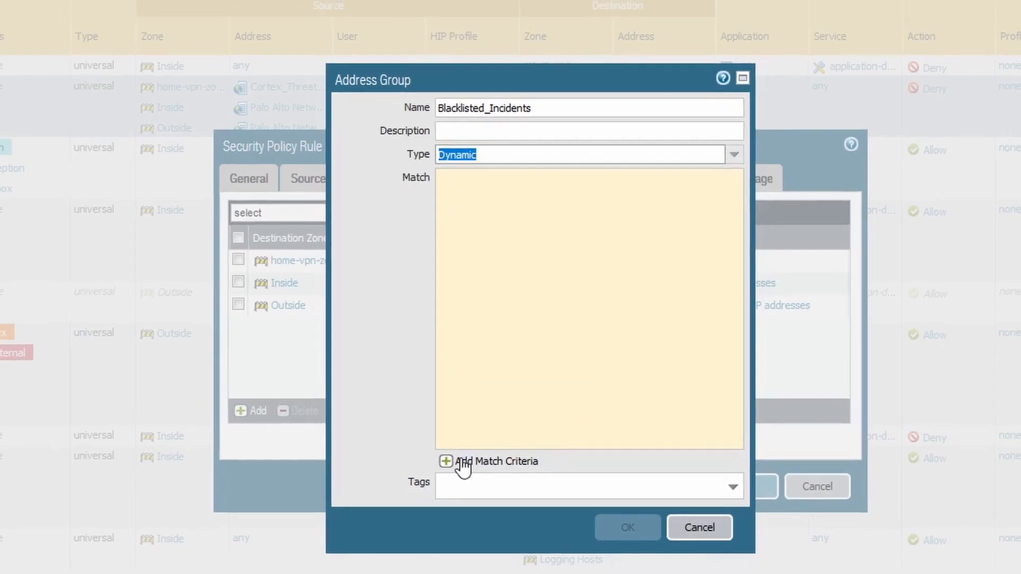
left_click(455, 467)
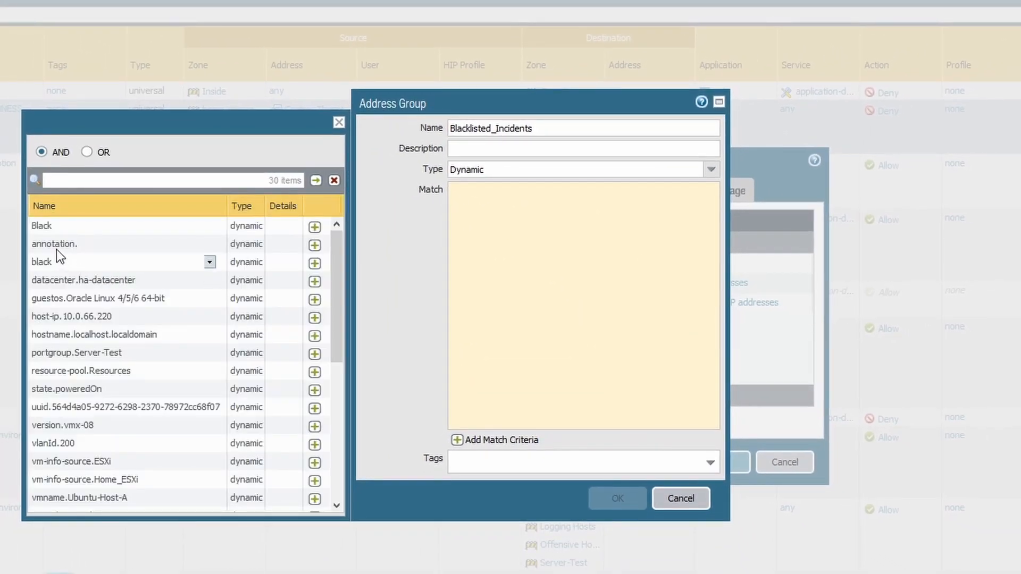
left_click(314, 228)
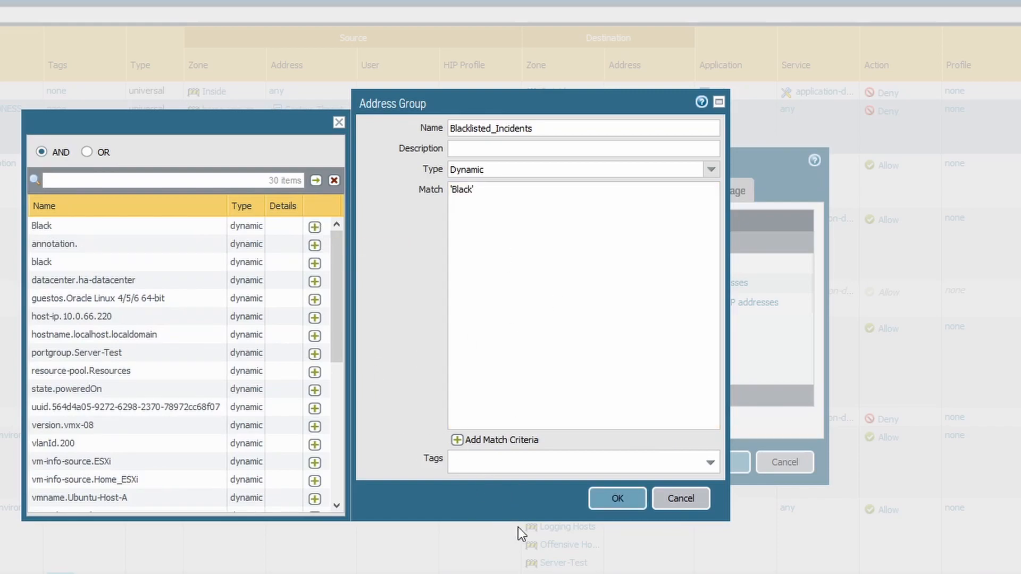
left_click(338, 122)
left_click(624, 500)
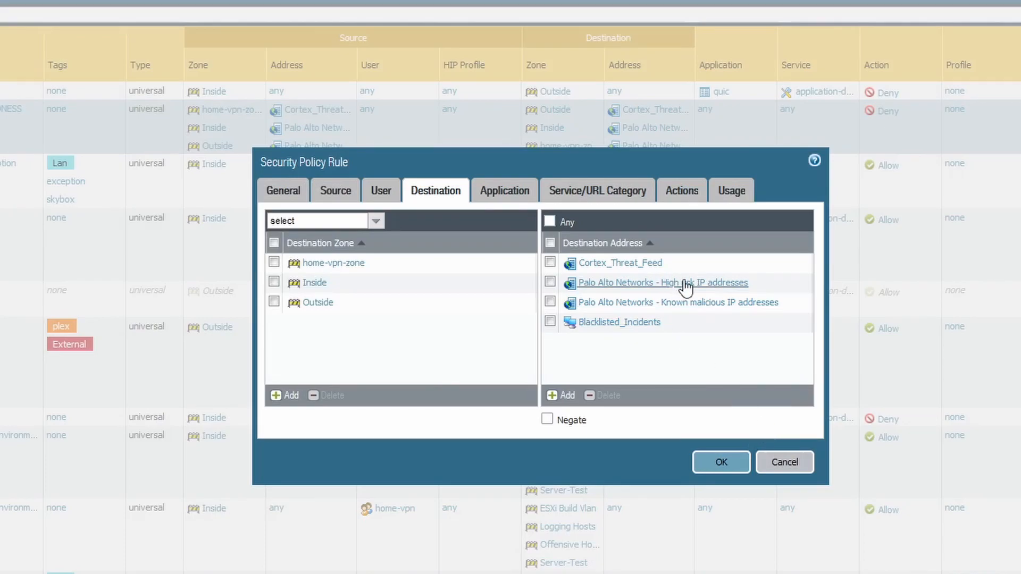
Step: Keep Blacklisted_Incidents as a destination address and save the Dropped-BADNESS rule
left_click(597, 322)
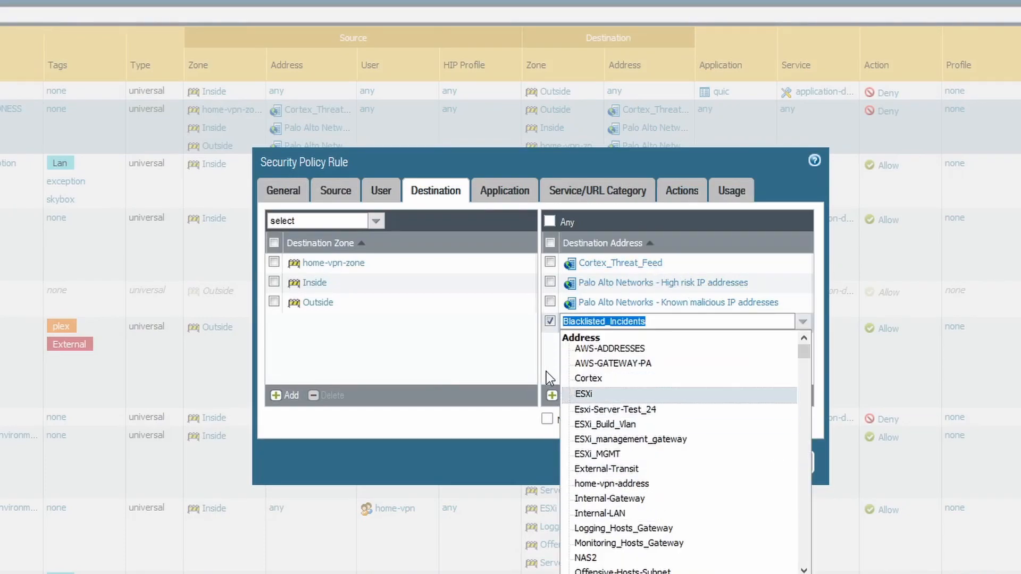
left_click(554, 369)
left_click(740, 462)
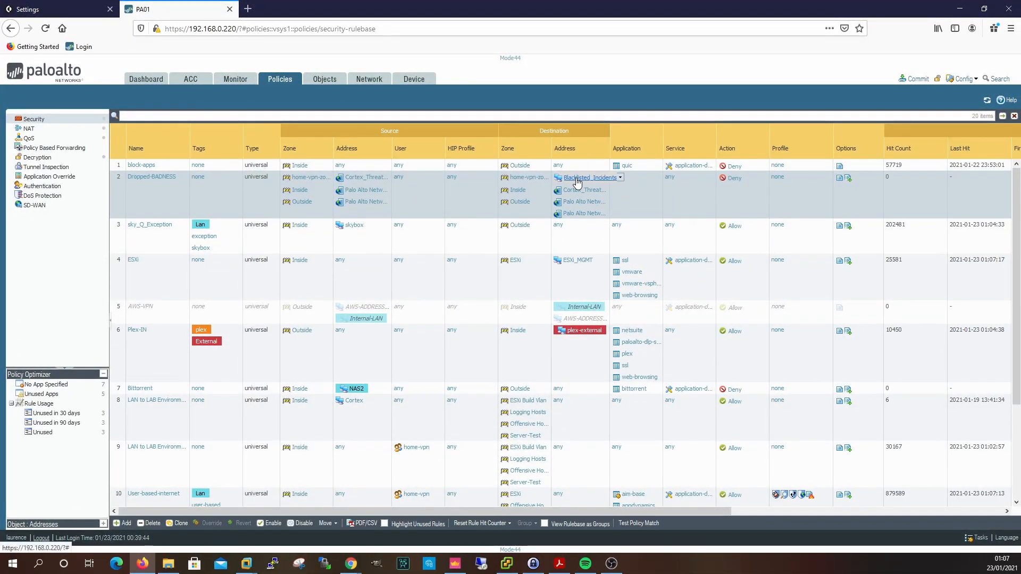
Step: Inspect the value and member addresses of the Blacklisted_Incidents group in the Dropped-BADNESS rule, then close the list
left_click(621, 179)
mouse_move(651, 218)
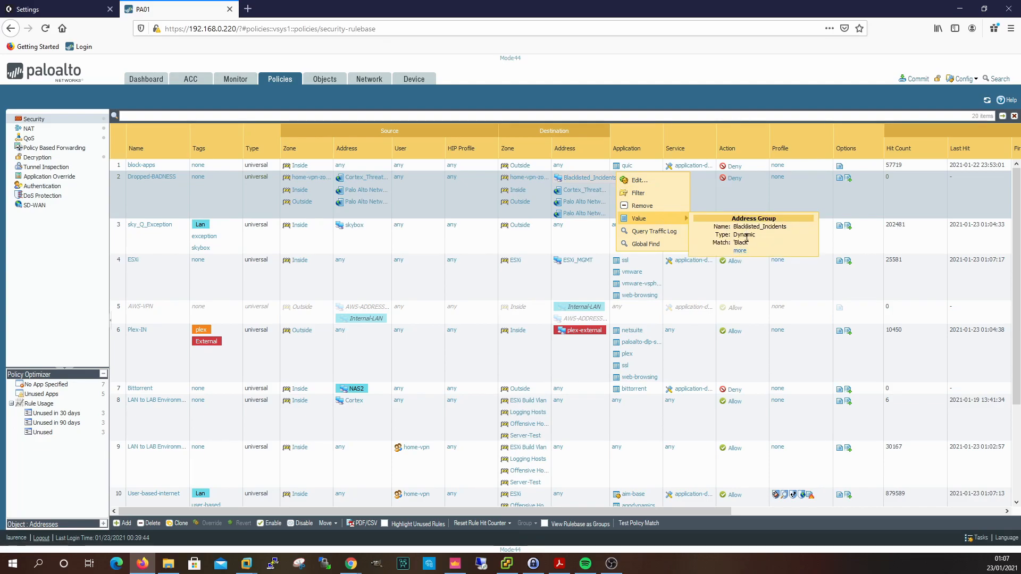
left_click(740, 251)
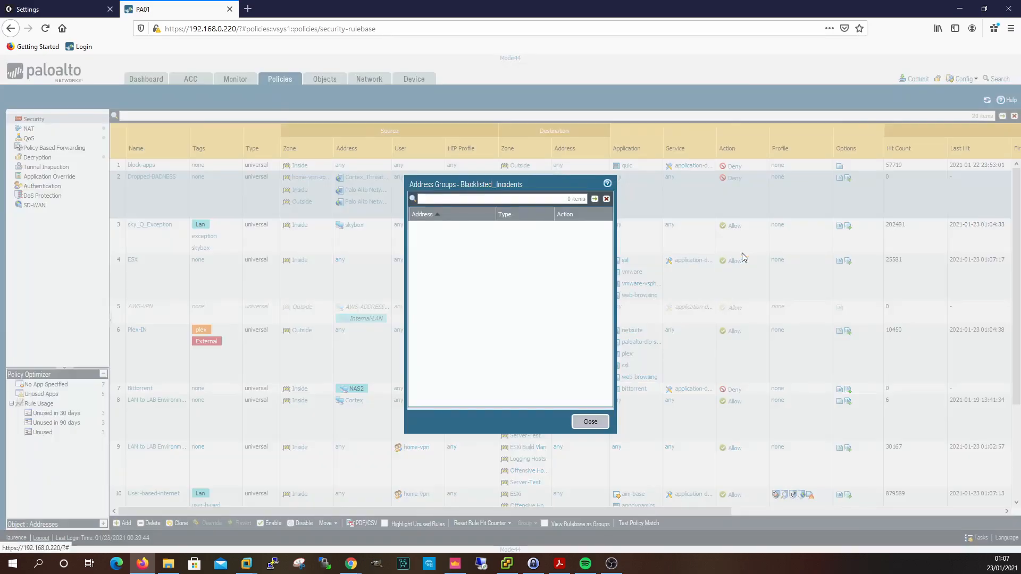
left_click(590, 421)
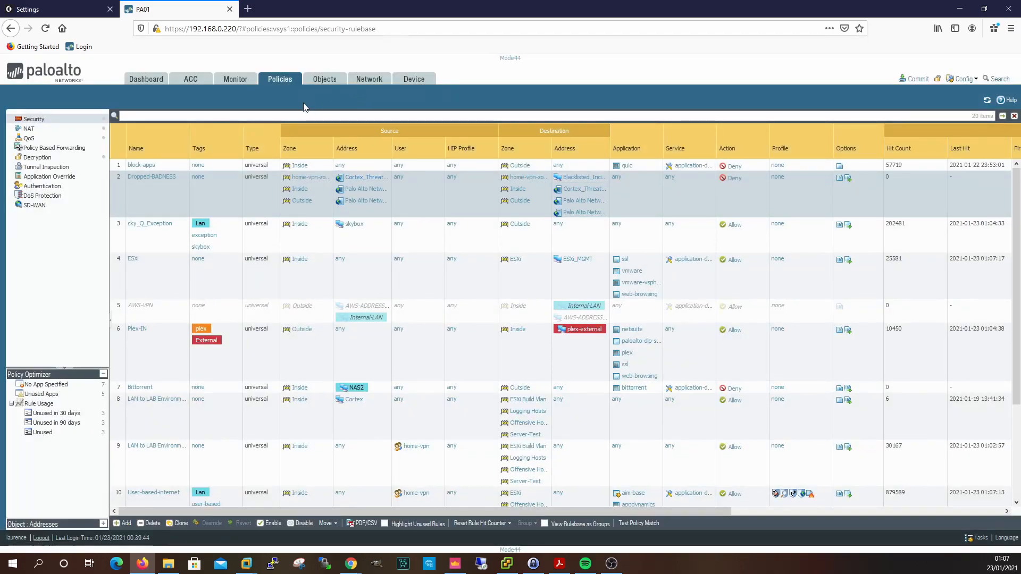
Step: Review the Blacklisted_Incidents address group's type and match criterion among the firewall objects, then close it without changes
left_click(325, 81)
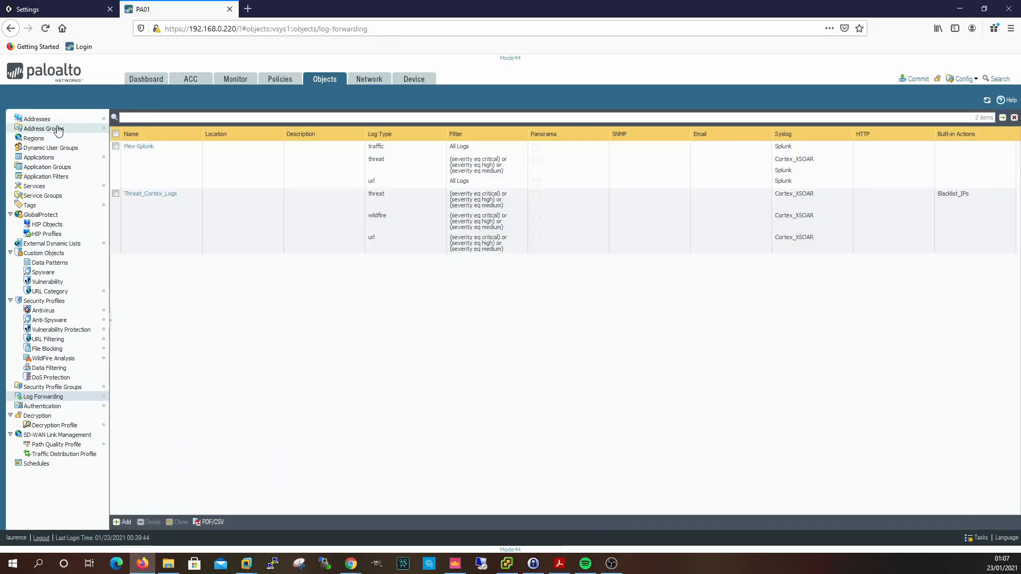
left_click(59, 130)
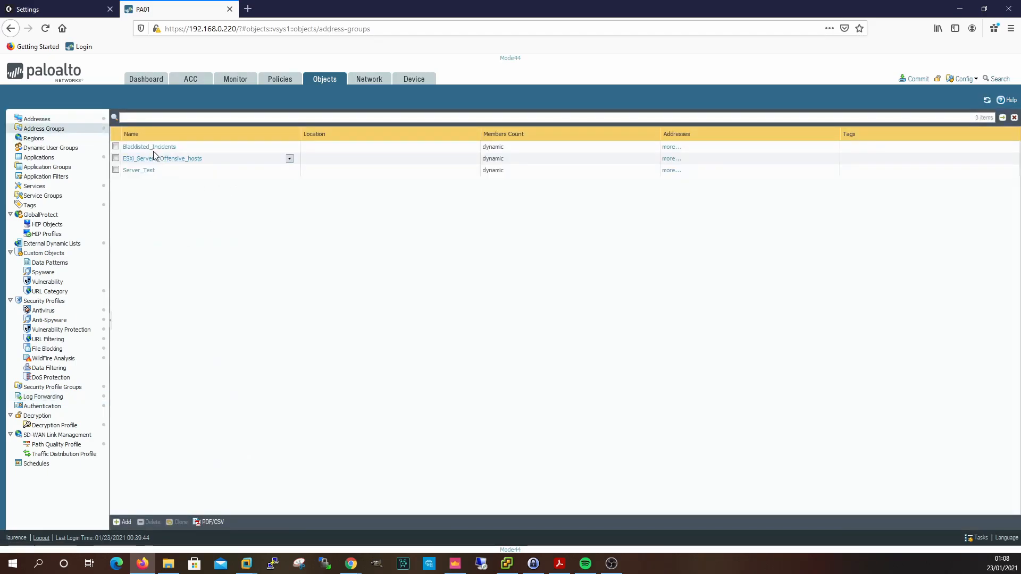
left_click(151, 147)
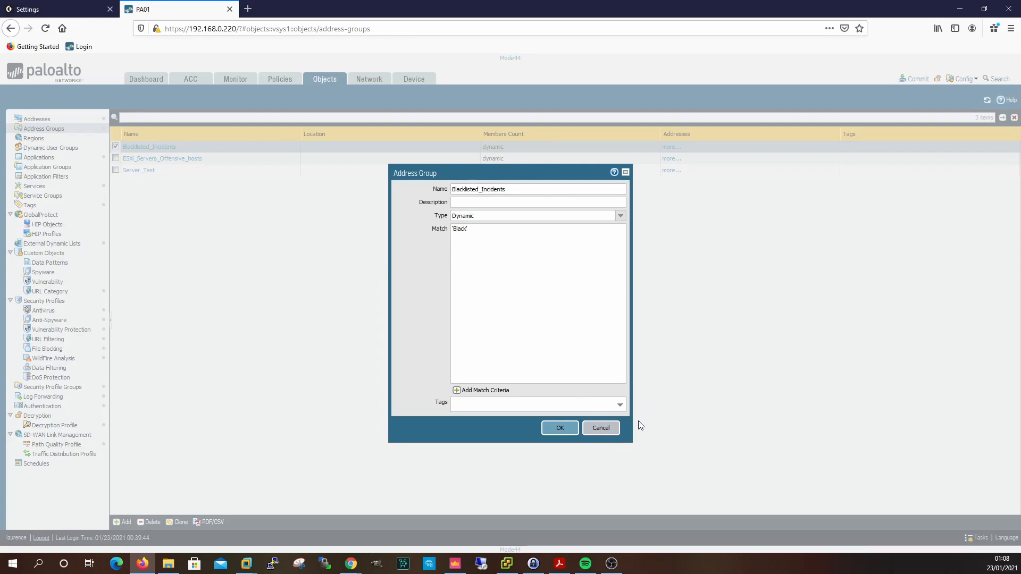
left_click(606, 430)
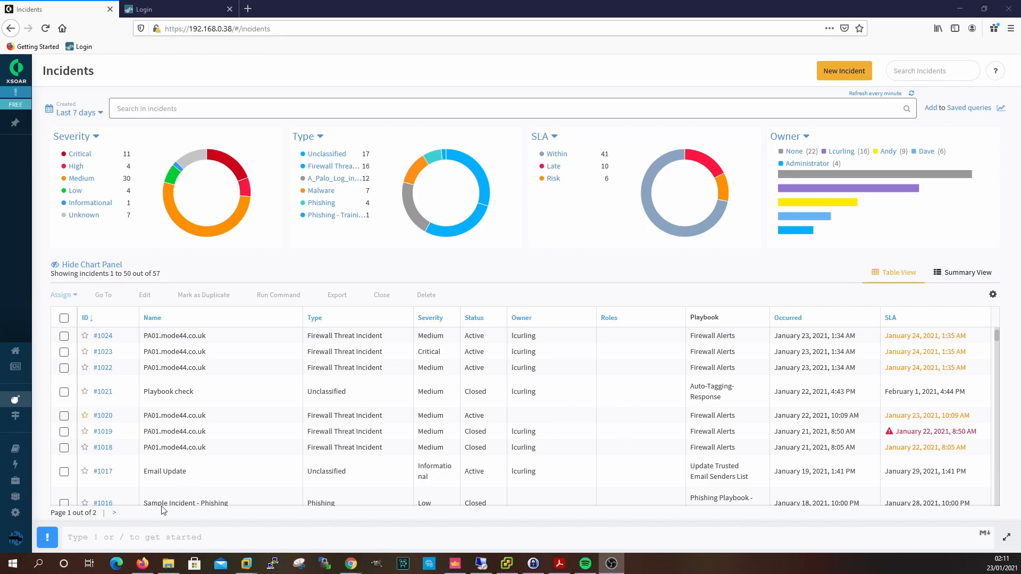
mouse_move(16, 502)
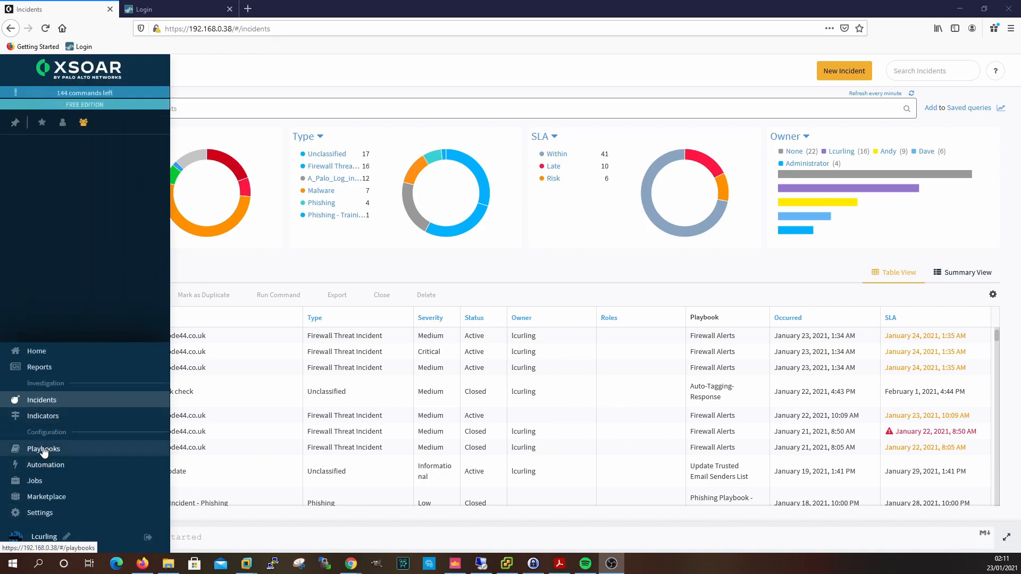
left_click(44, 451)
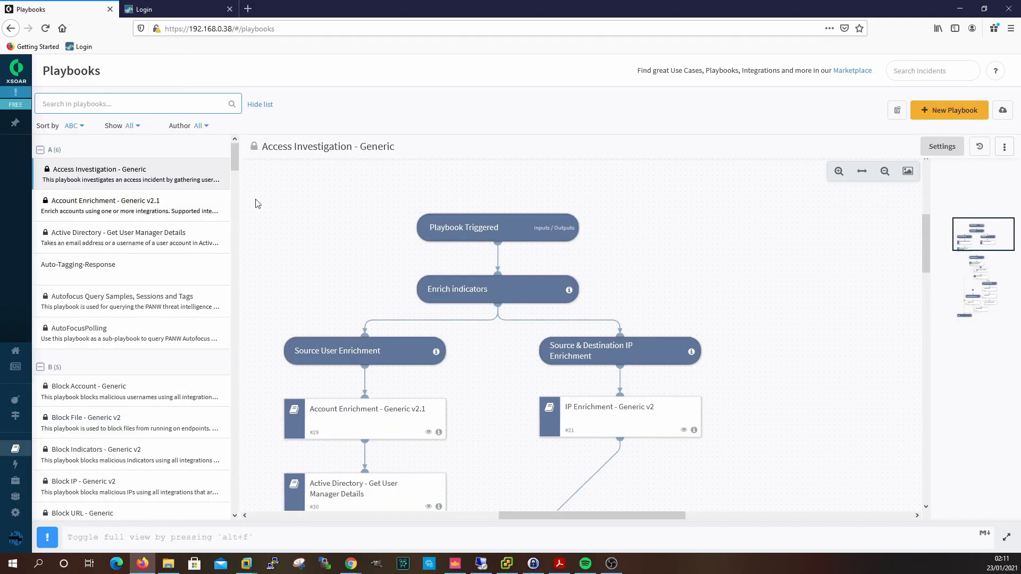
left_click(30, 405)
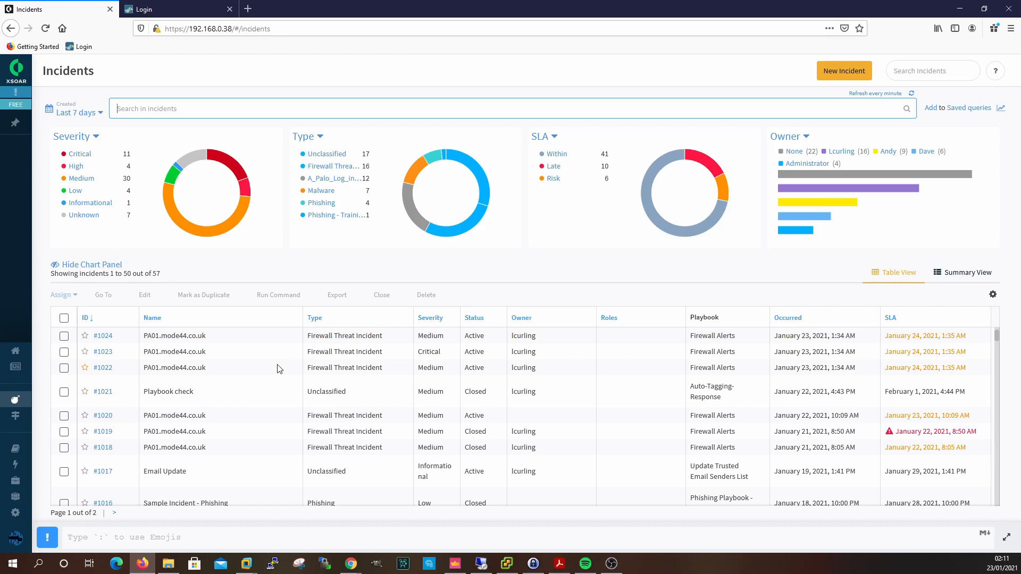
Step: In XSOAR, create a new playbook named Threat_Alerts_Response and save it
mouse_move(24, 506)
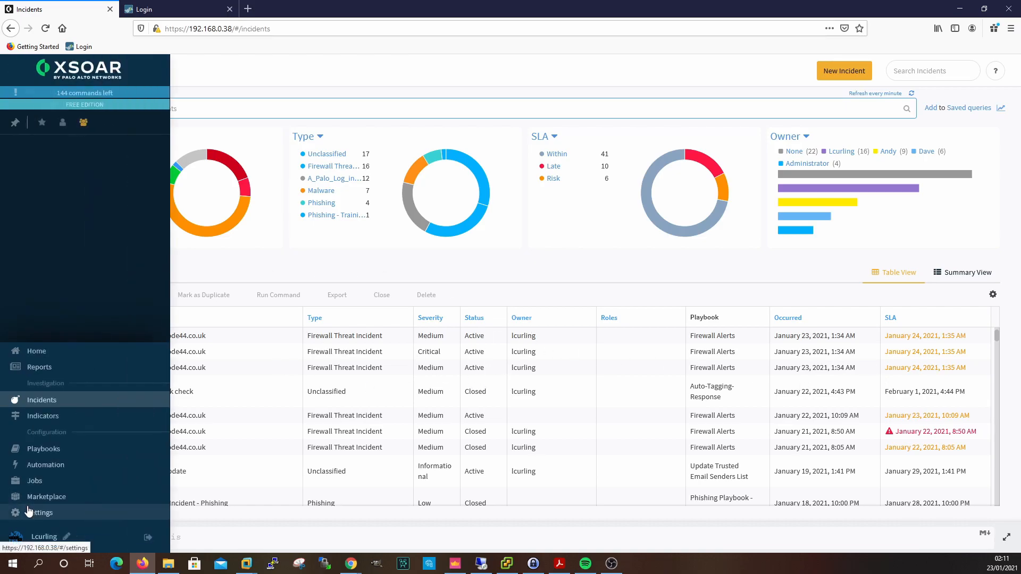
left_click(53, 455)
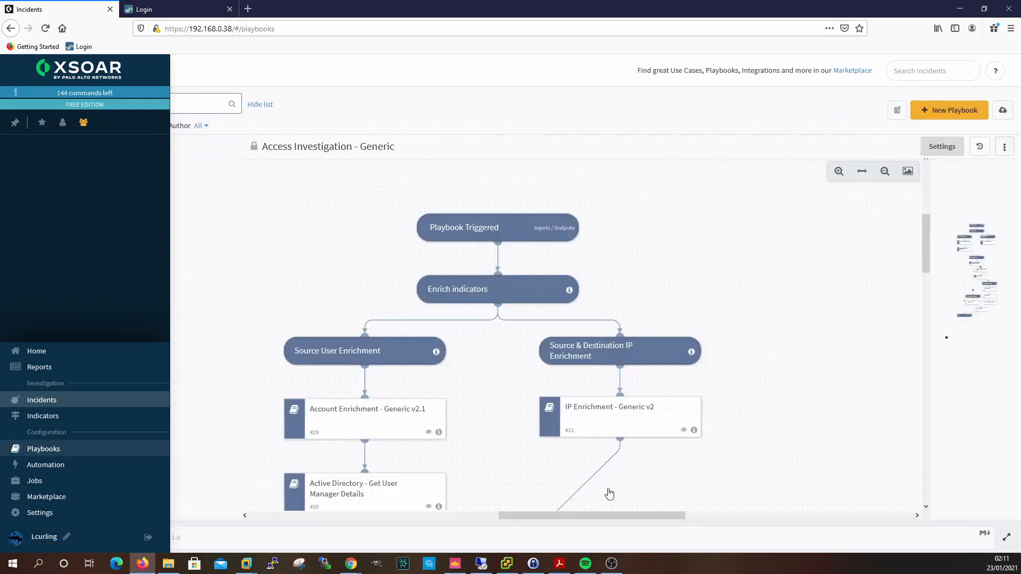
left_click(948, 112)
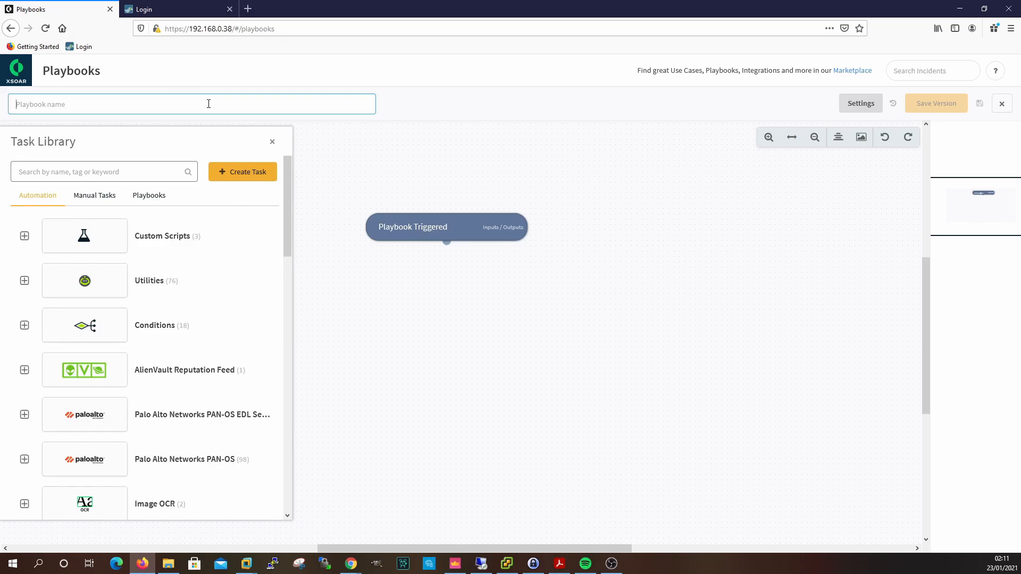
type("Threat_Alerts_")
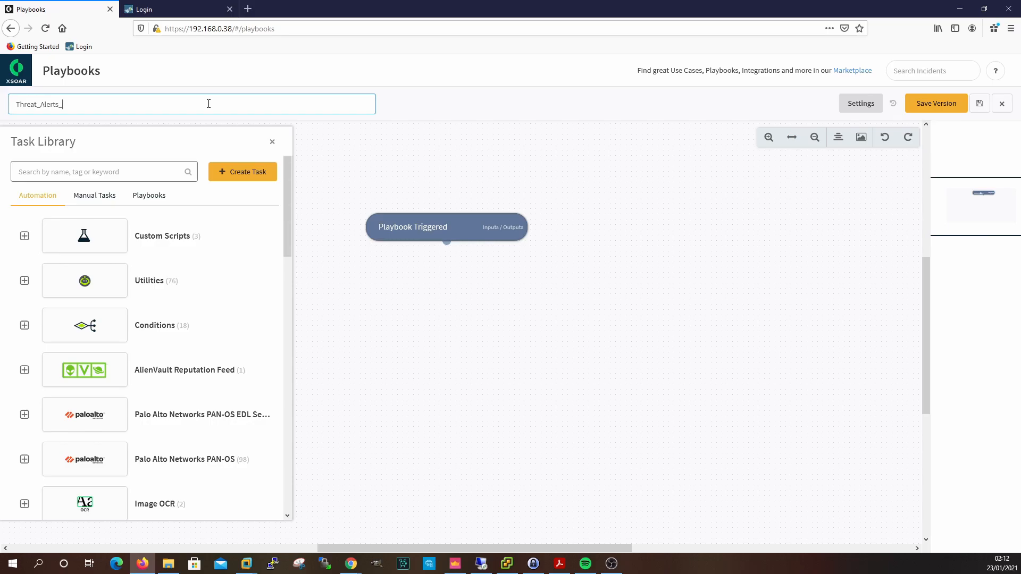
type("Response")
left_click(980, 104)
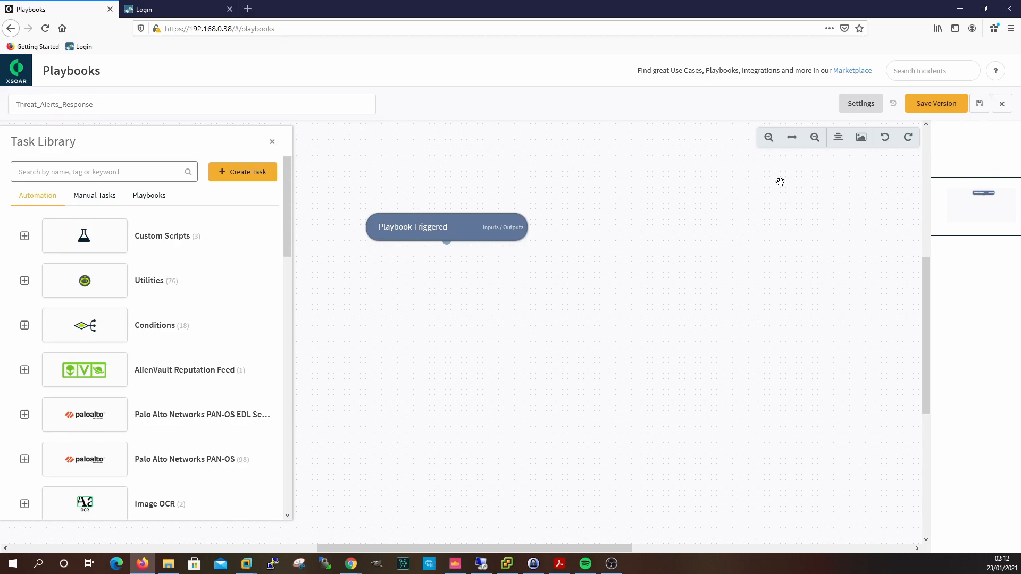
Step: Create a conditional playbook task named Check Severity and label its first condition Bad
left_click(244, 173)
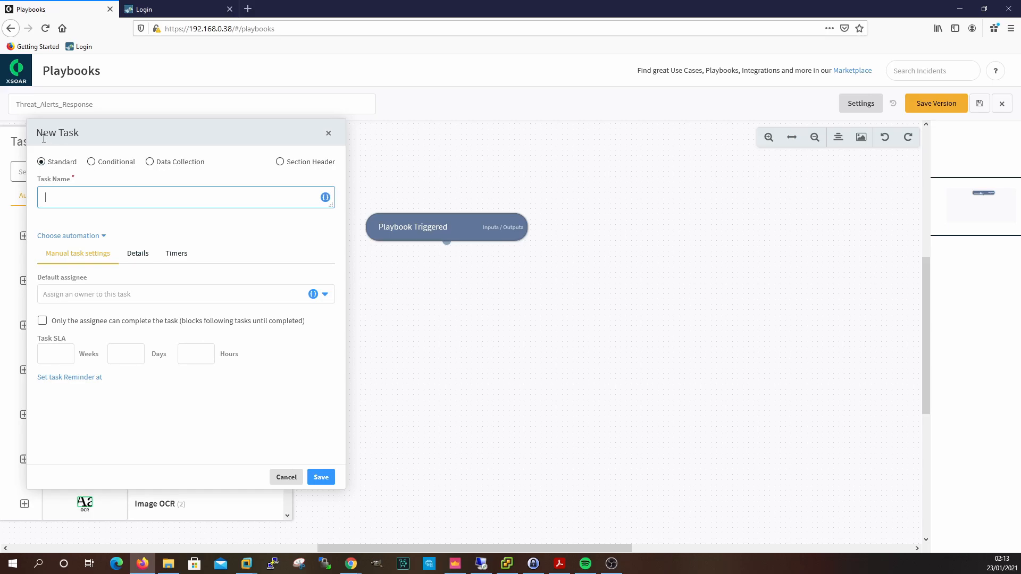
left_click(91, 162)
left_click(208, 201)
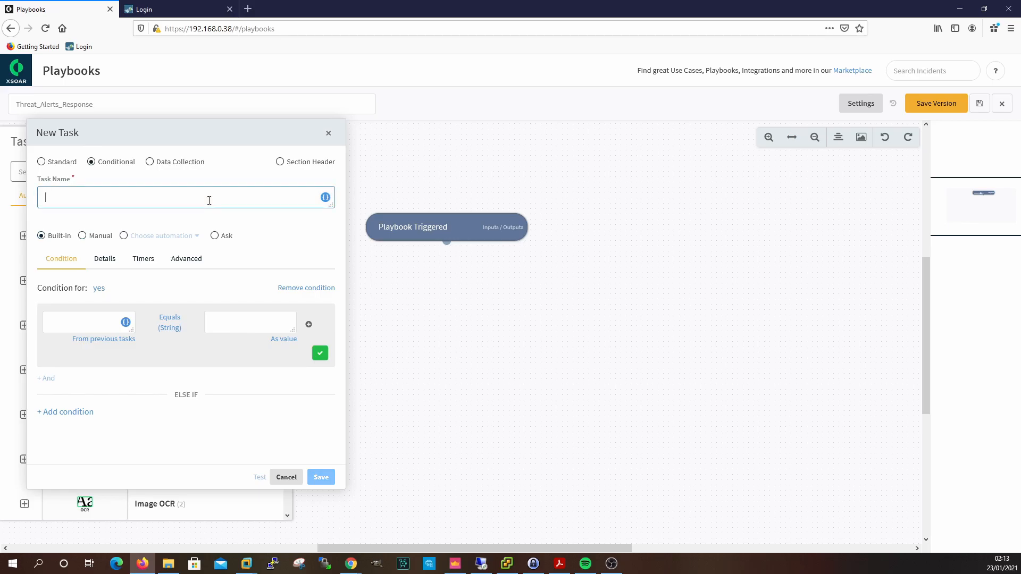
type("Check Severity")
left_click(101, 290)
key("BackSpace")
key("BackSpace")
key("BackSpace")
type("Bad")
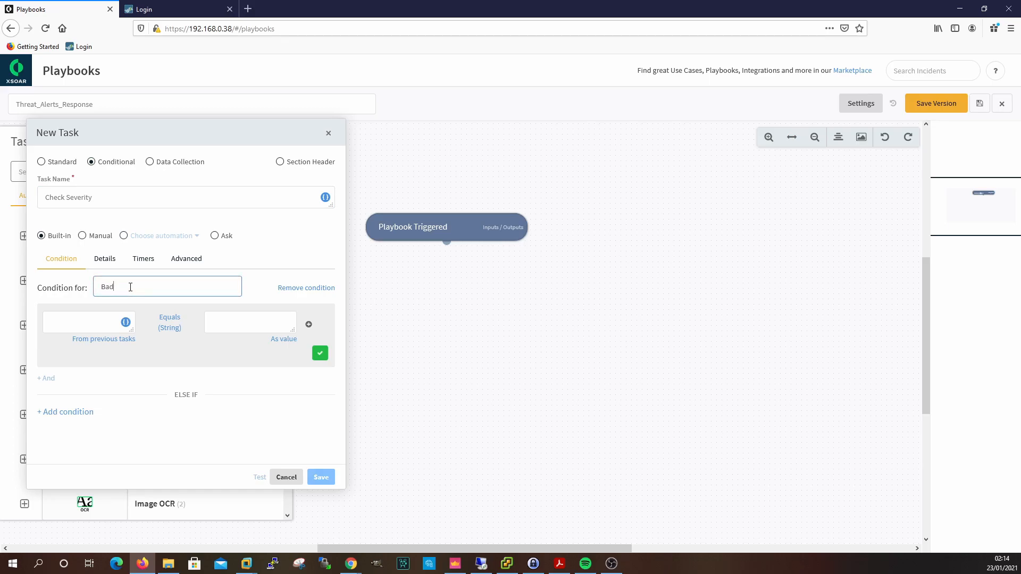
Step: Use the incident details field Severity as the value checked by the Bad condition
left_click(126, 323)
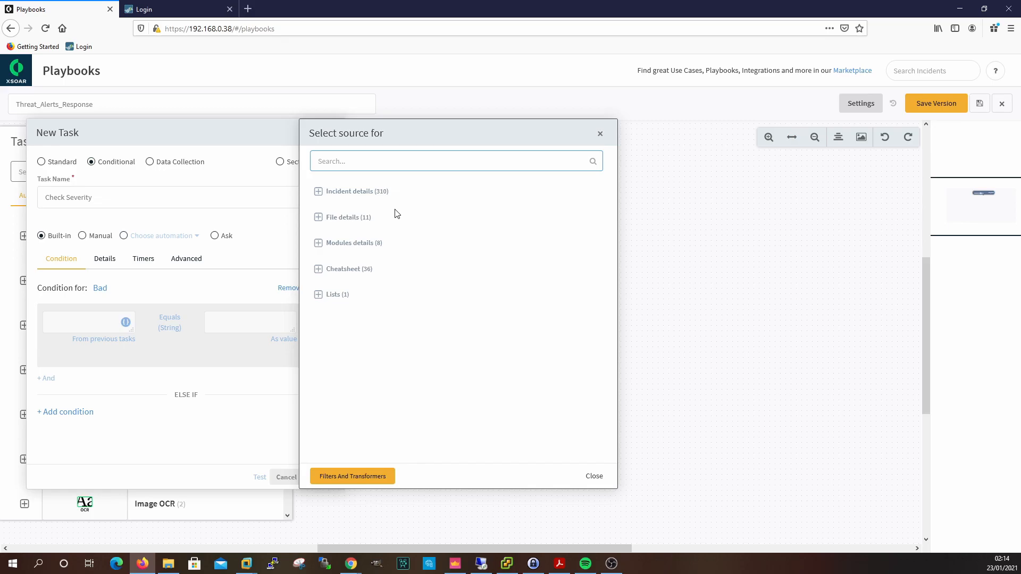
left_click(318, 192)
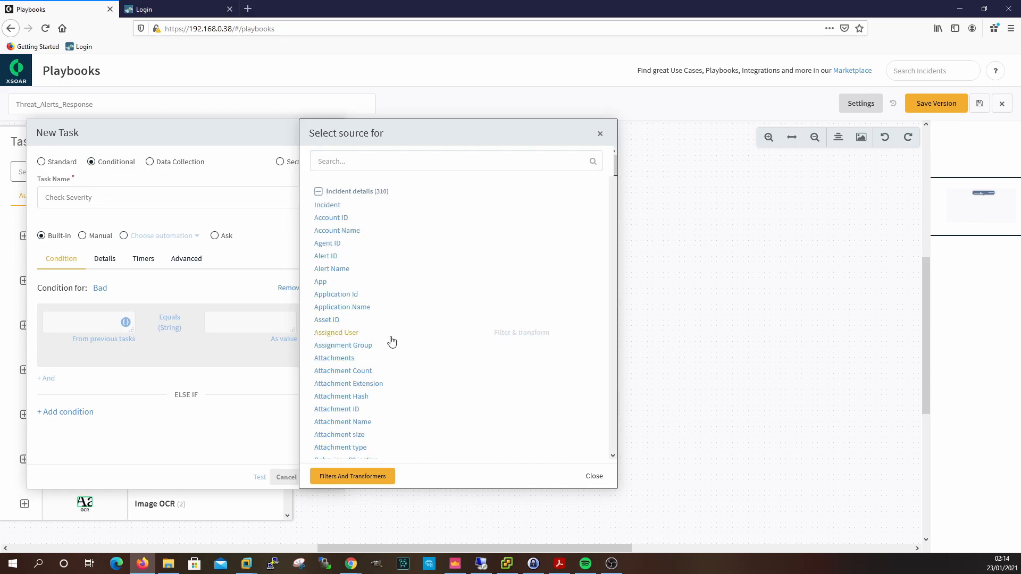
left_click(389, 164)
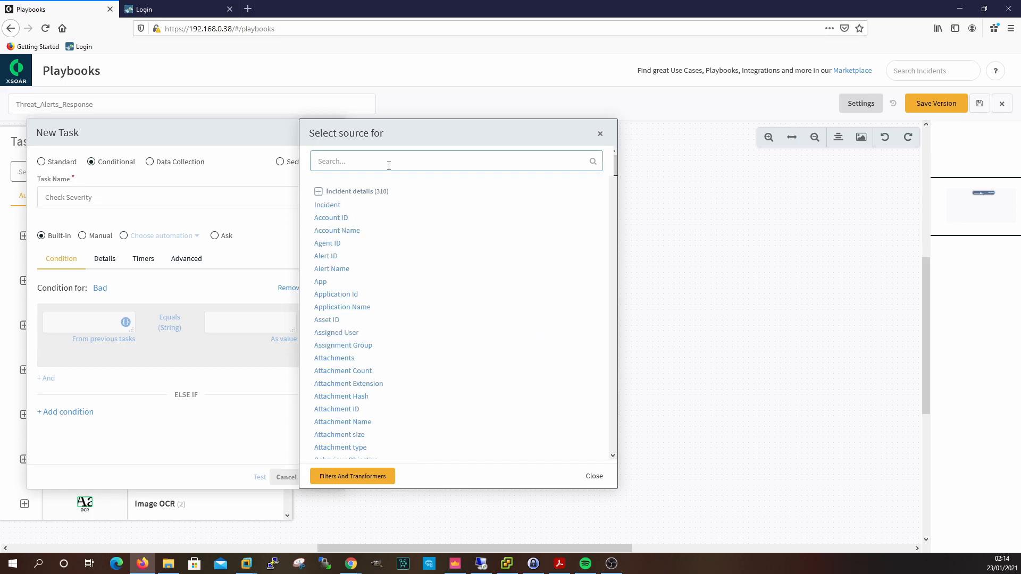
type("severity")
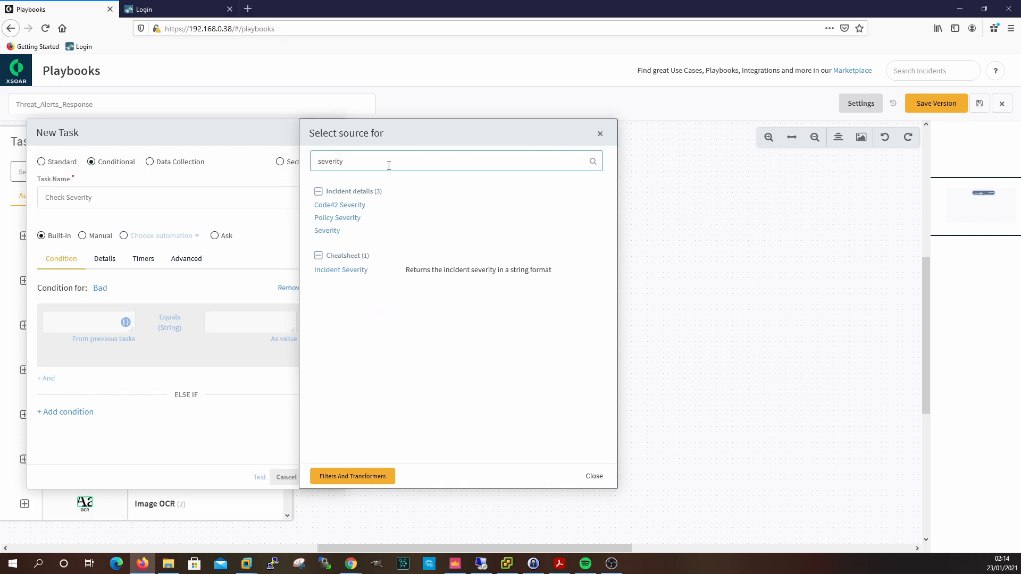
left_click(331, 234)
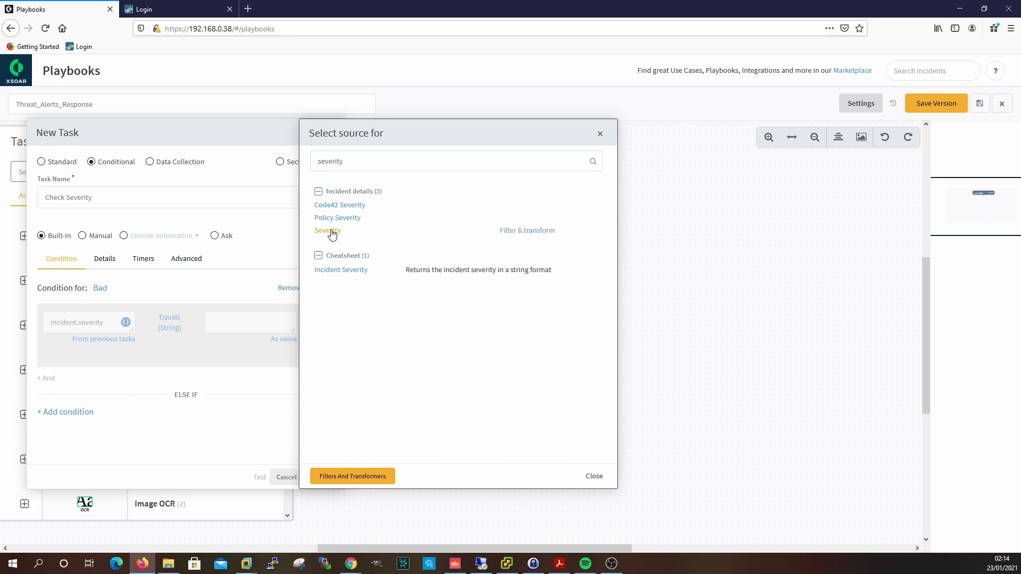
left_click(593, 476)
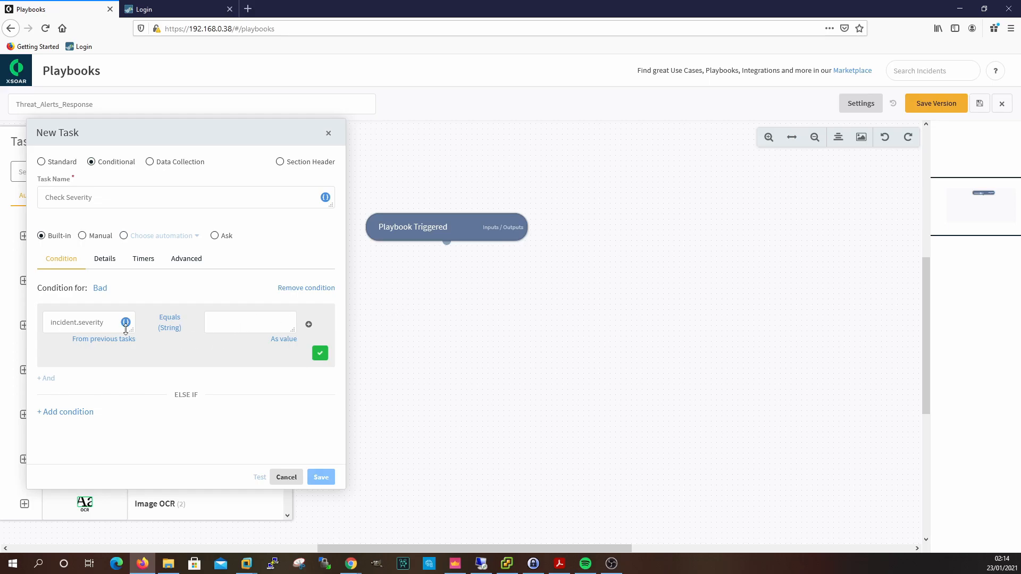
Step: Set the Bad condition's comparison to the number operator Greater or equal with value 2 and accept it
left_click(176, 326)
scroll(209, 426, "down", 3)
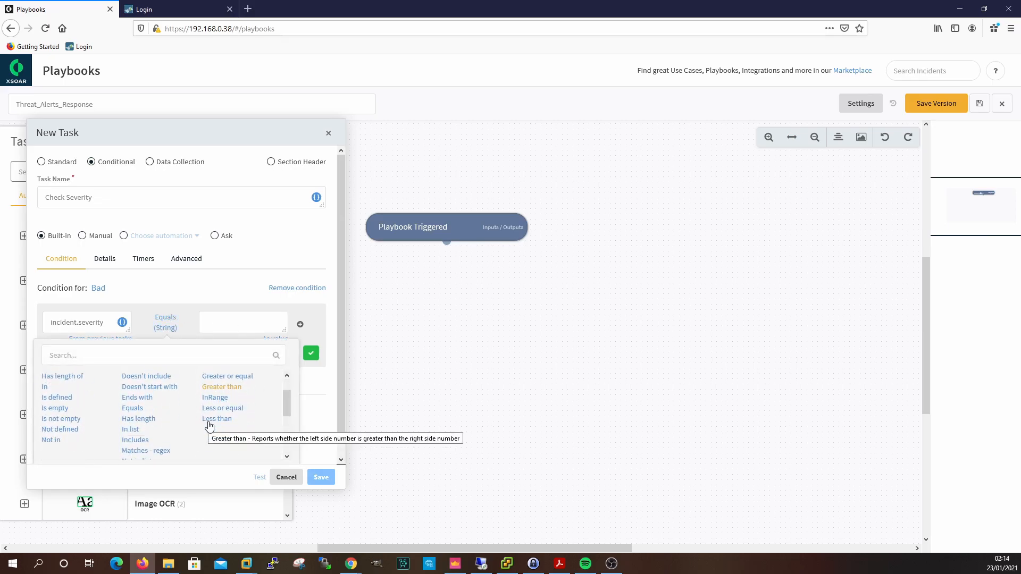
scroll(237, 410, "up", 3)
left_click(230, 410)
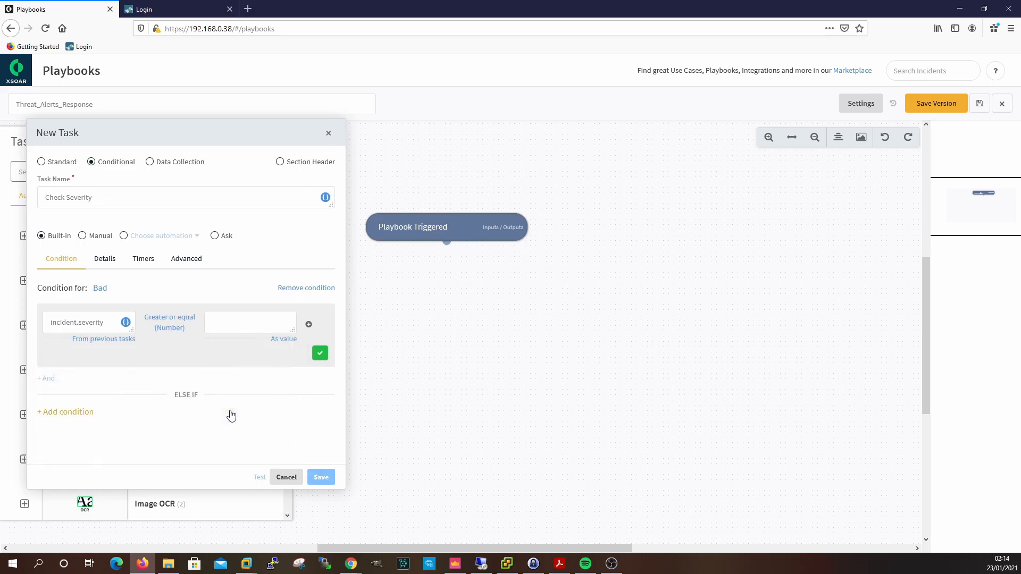
left_click(259, 323)
type("2")
left_click(320, 354)
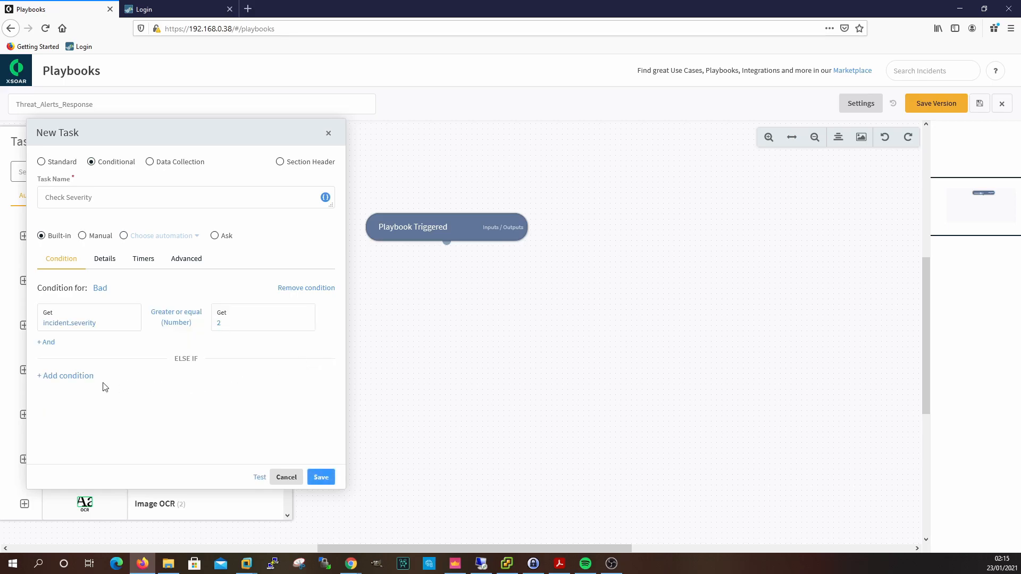
Step: Add a second condition to the Check Severity task and label it OK
left_click(56, 377)
triple_click(145, 385)
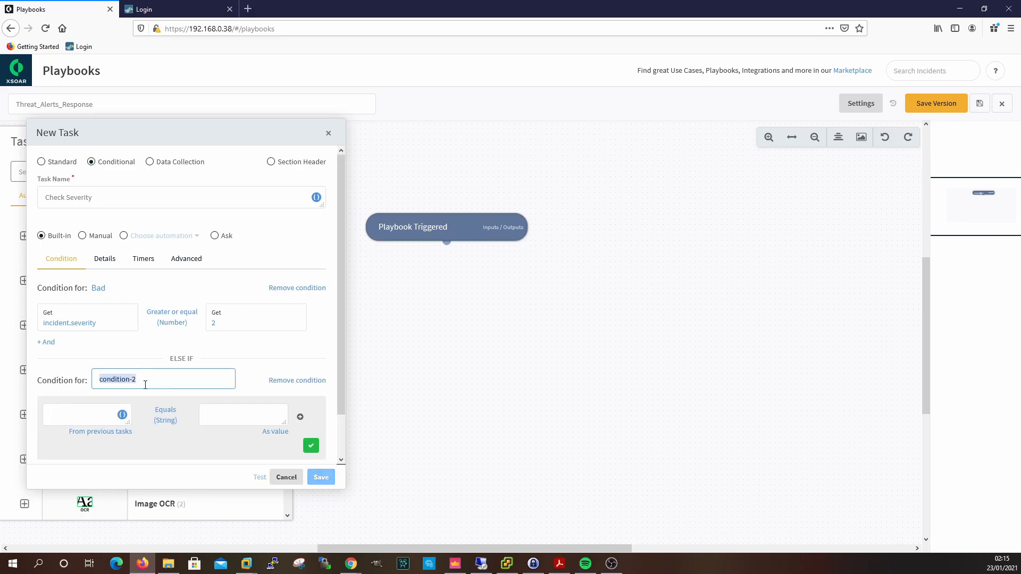
type("OK")
Step: Use the incident details field Severity as the value checked by the OK condition
left_click(123, 416)
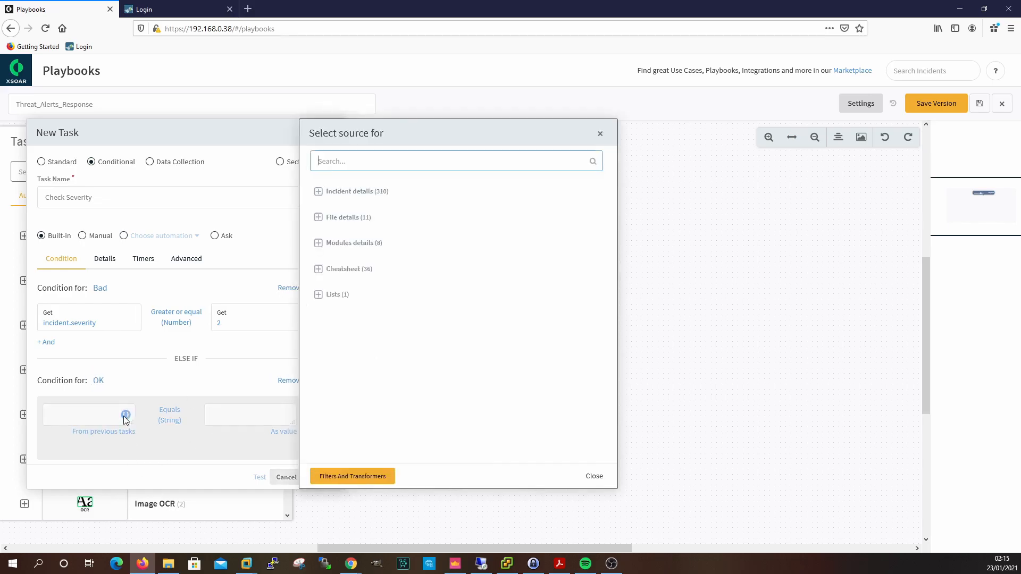
type("sverity")
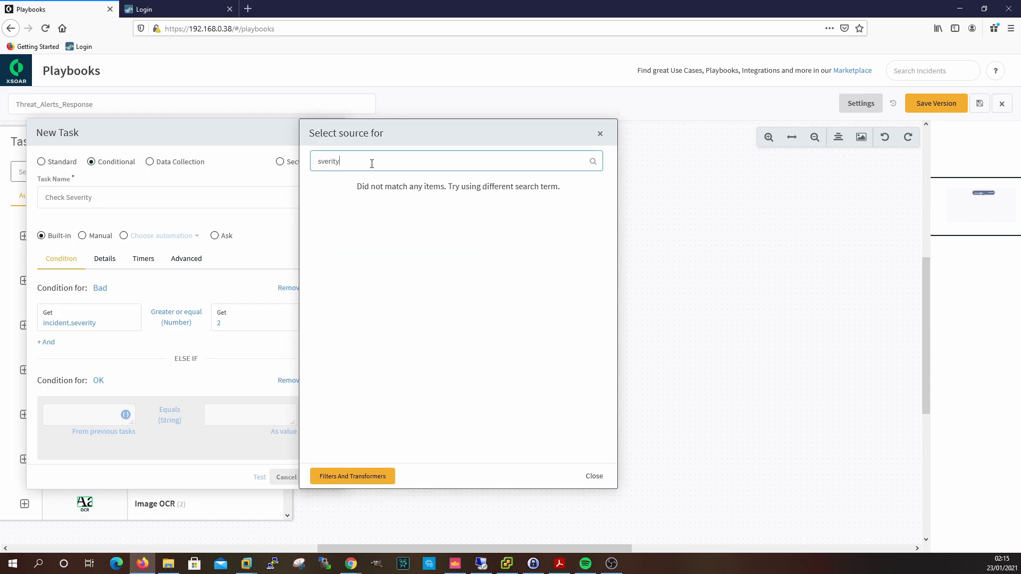
key("BackSpace")
key("BackSpace")
key("BackSpace")
key("BackSpace")
key("BackSpace")
key("BackSpace")
key("BackSpace")
type("seve")
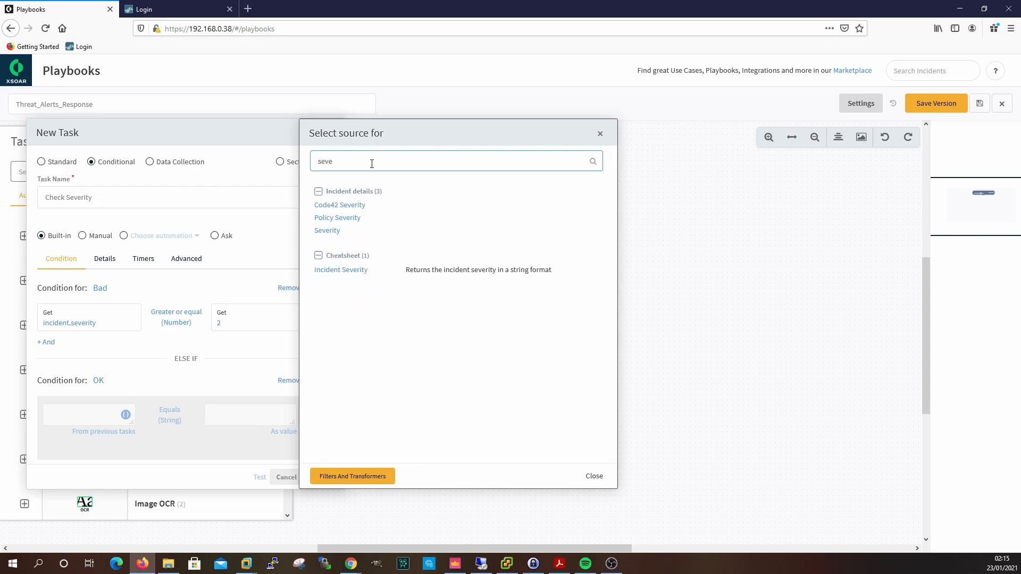
type("y")
left_click(332, 232)
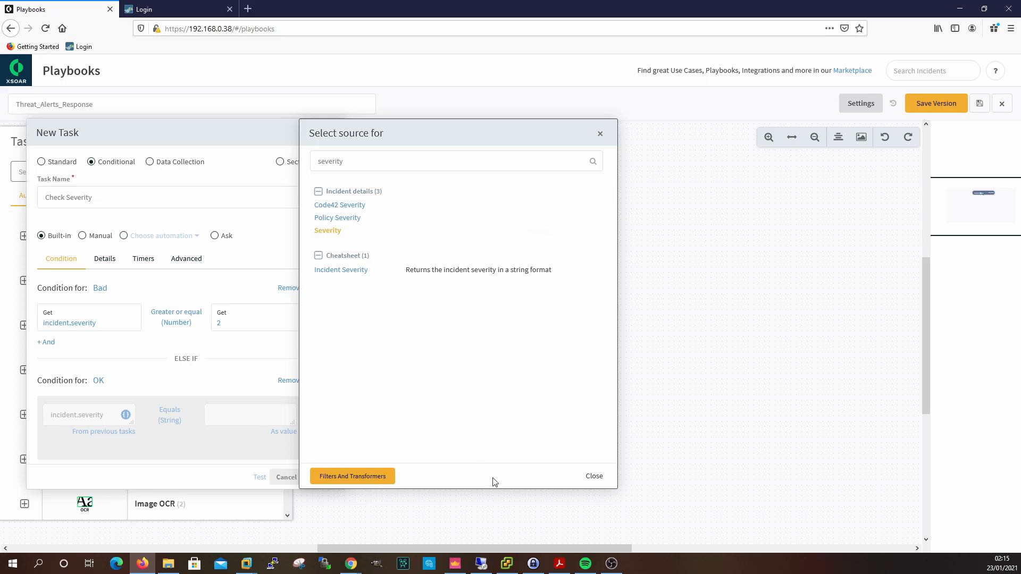
left_click(594, 476)
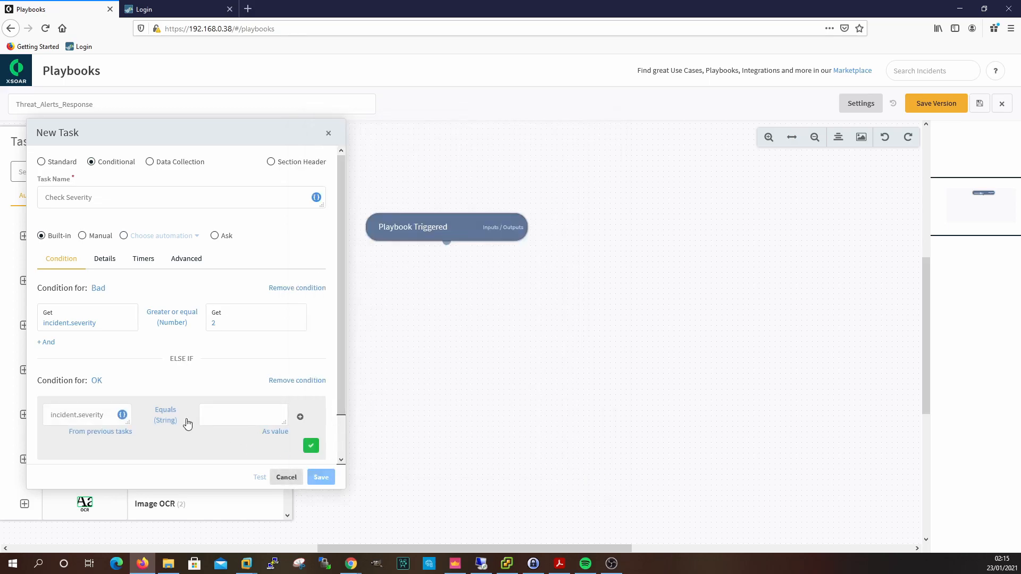
Step: Set the OK condition's comparison to the number operator Less or equal with value 1 and accept it
left_click(164, 419)
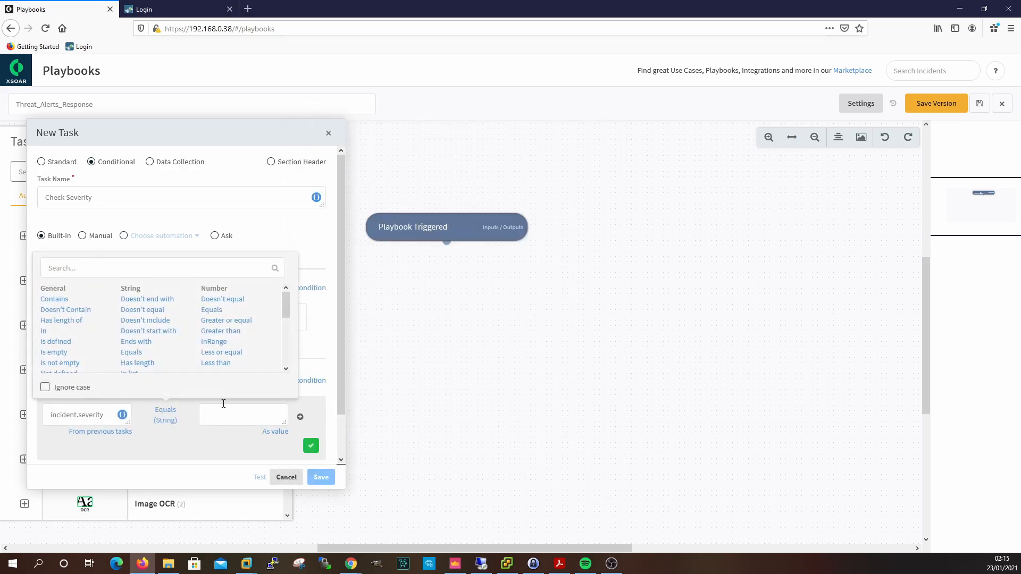
left_click(235, 360)
left_click(256, 418)
type("1")
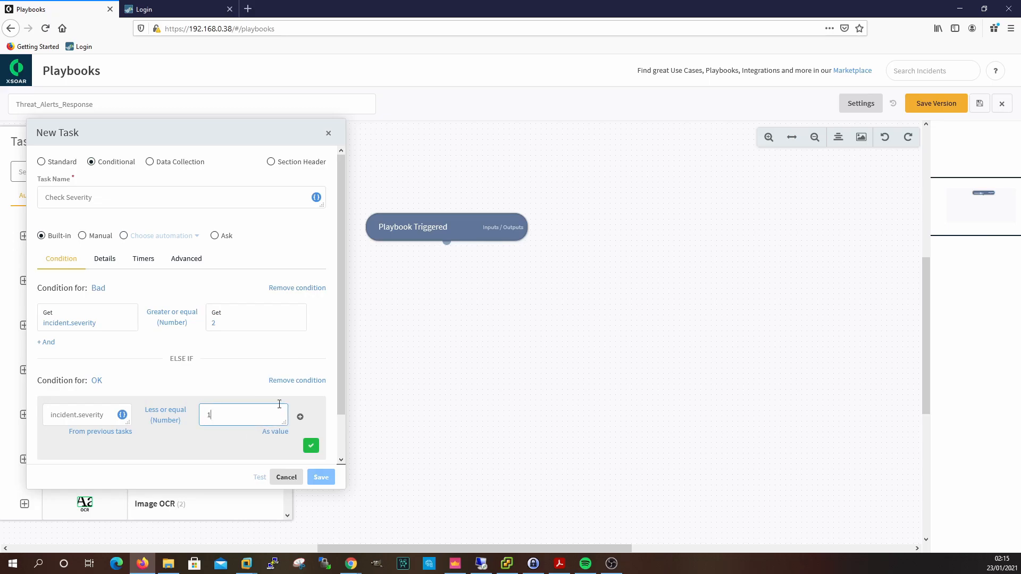
left_click(311, 447)
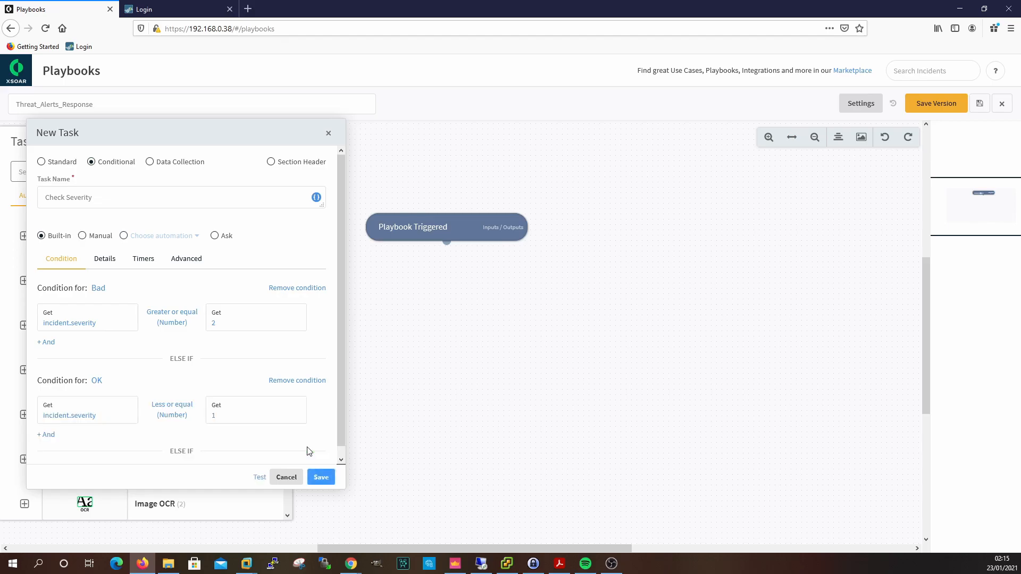
Step: Open the condition test for the Check Severity task and load data from investigation #1024 PA01.mode44.co.uk
scroll(313, 362, "down", 1)
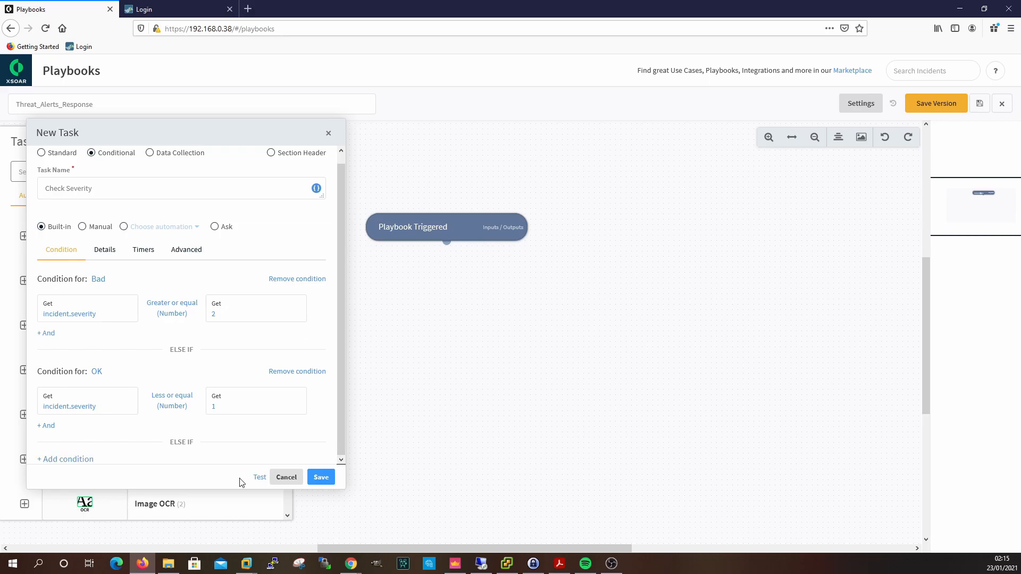
left_click(259, 477)
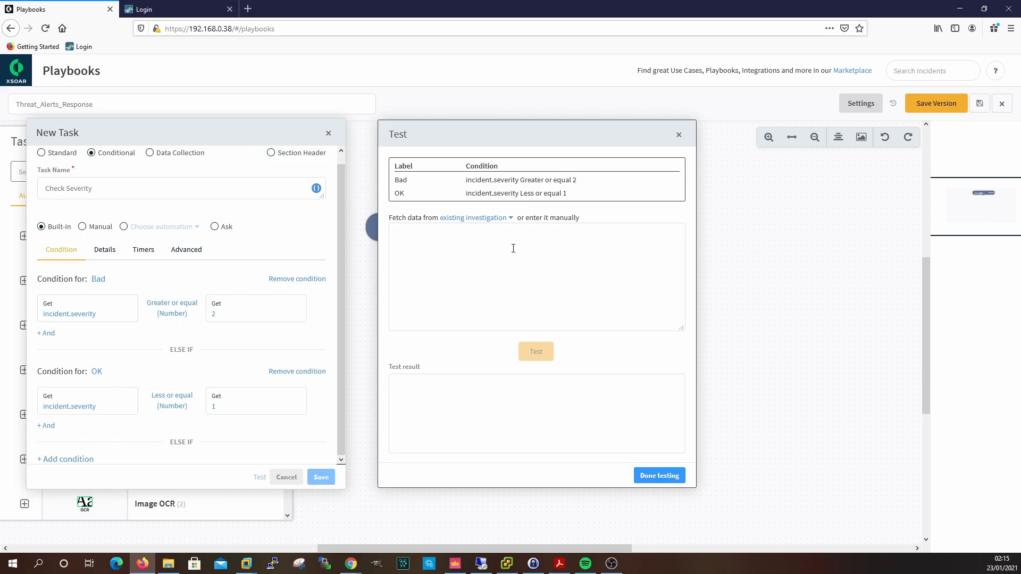
left_click(501, 220)
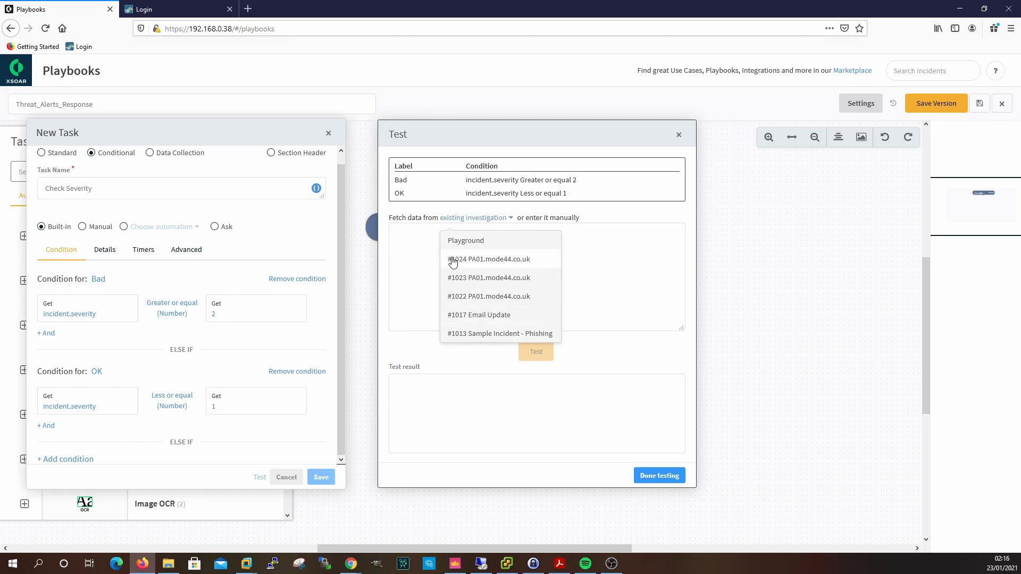
left_click(497, 260)
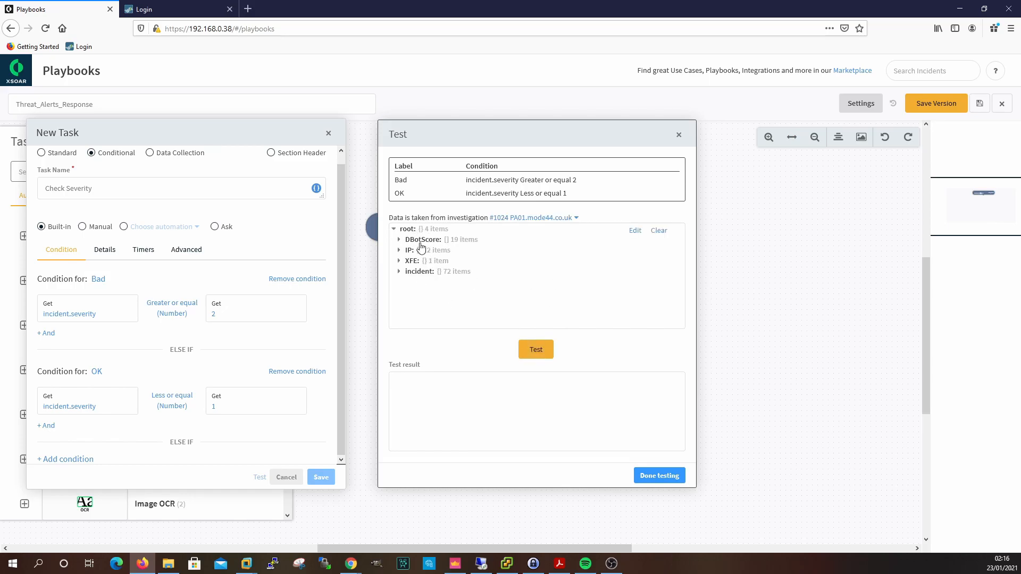
Step: Examine the severity field in investigation #1024's incident data and run the condition test on it
left_click(399, 261)
scroll(439, 254, "down", 2)
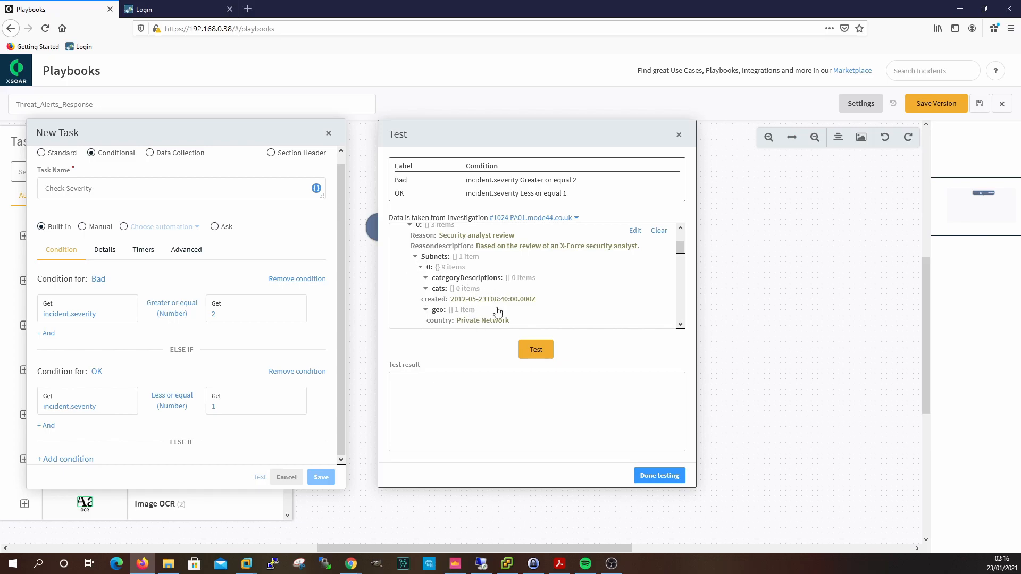
scroll(473, 307, "up", 2)
left_click(404, 271)
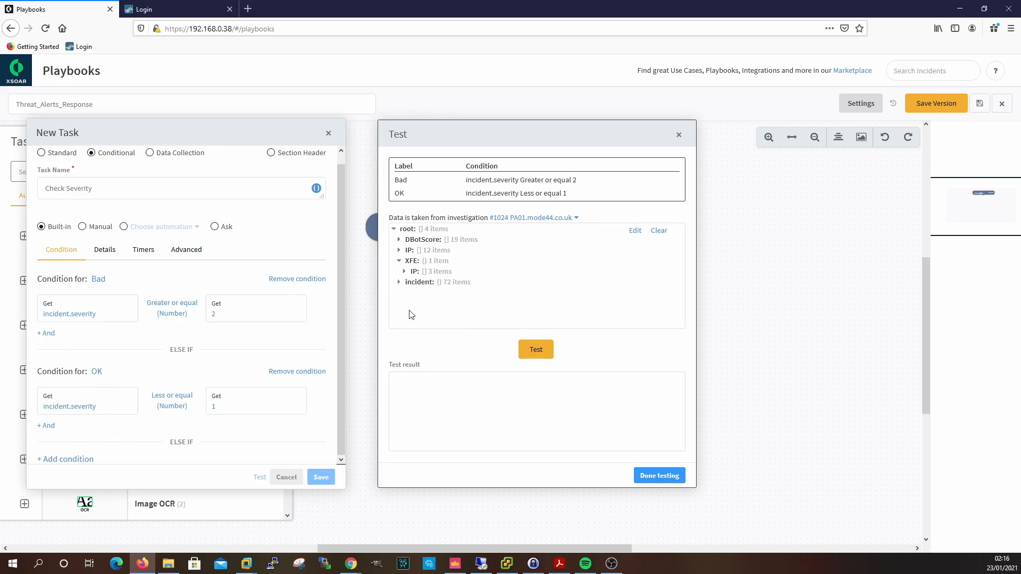
left_click(416, 283)
scroll(485, 313, "down", 2)
scroll(479, 311, "down", 5)
scroll(459, 311, "down", 6)
scroll(444, 313, "up", 2)
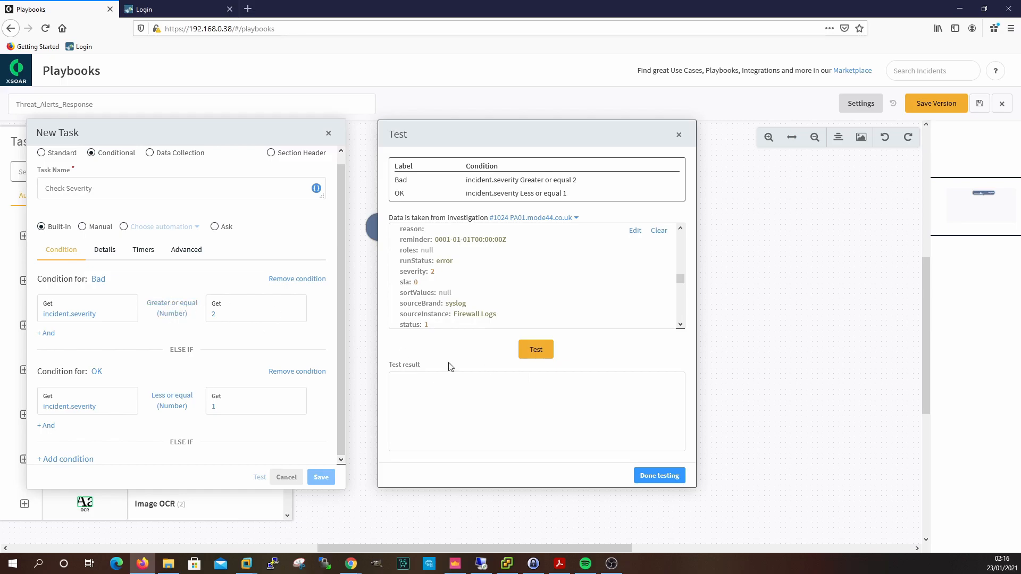
left_click(543, 351)
Step: Load investigation #1023 PA01.mode44.co.uk, check its incident severity and run the condition test
left_click(548, 219)
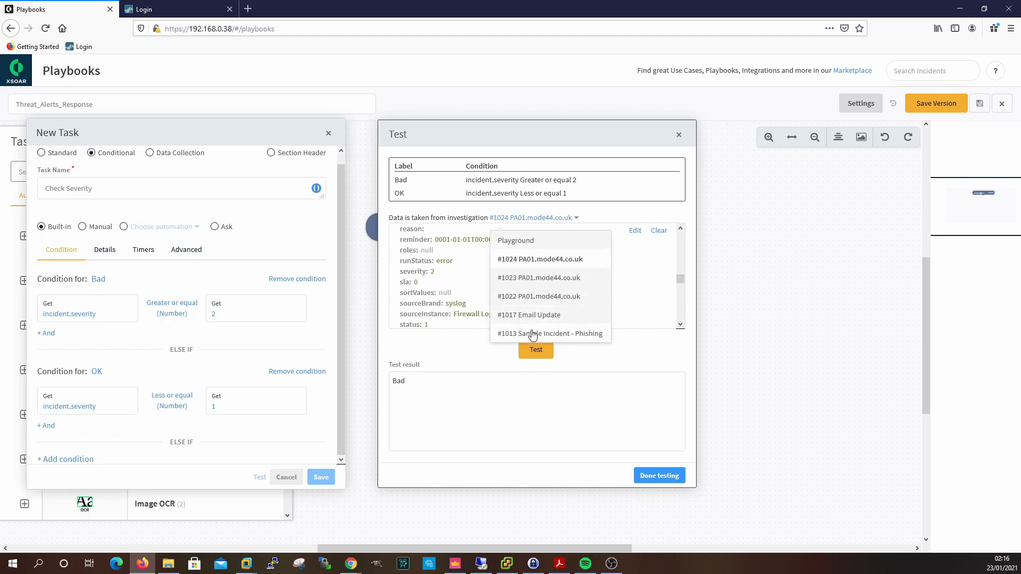
left_click(522, 279)
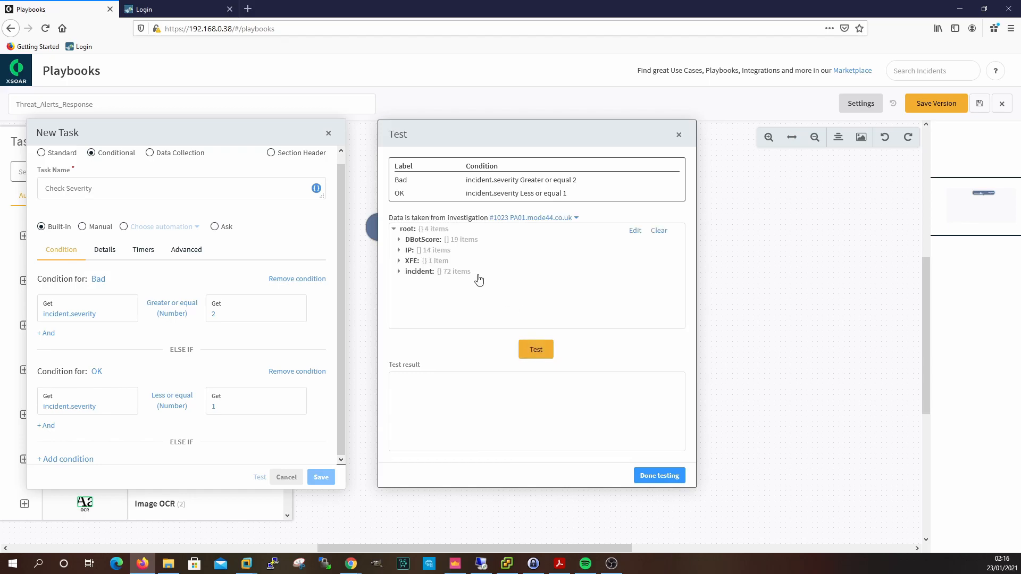
left_click(398, 271)
scroll(463, 306, "down", 10)
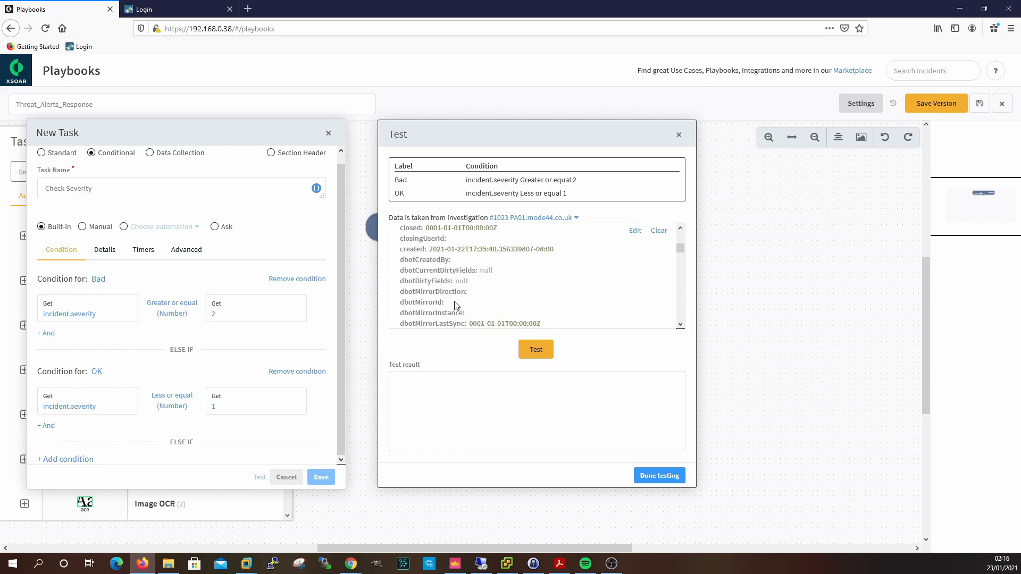
scroll(445, 304, "down", 3)
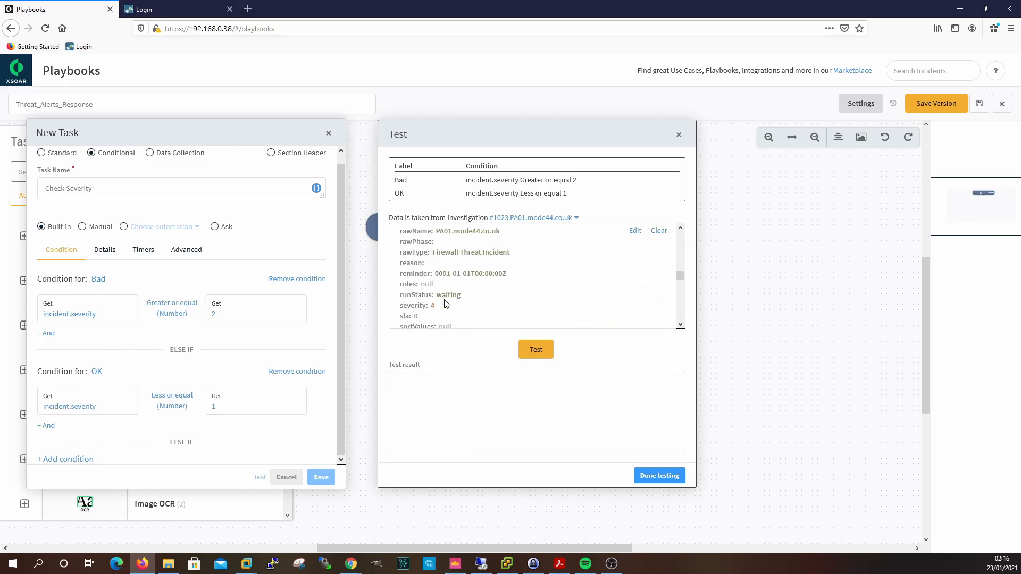
left_click(536, 355)
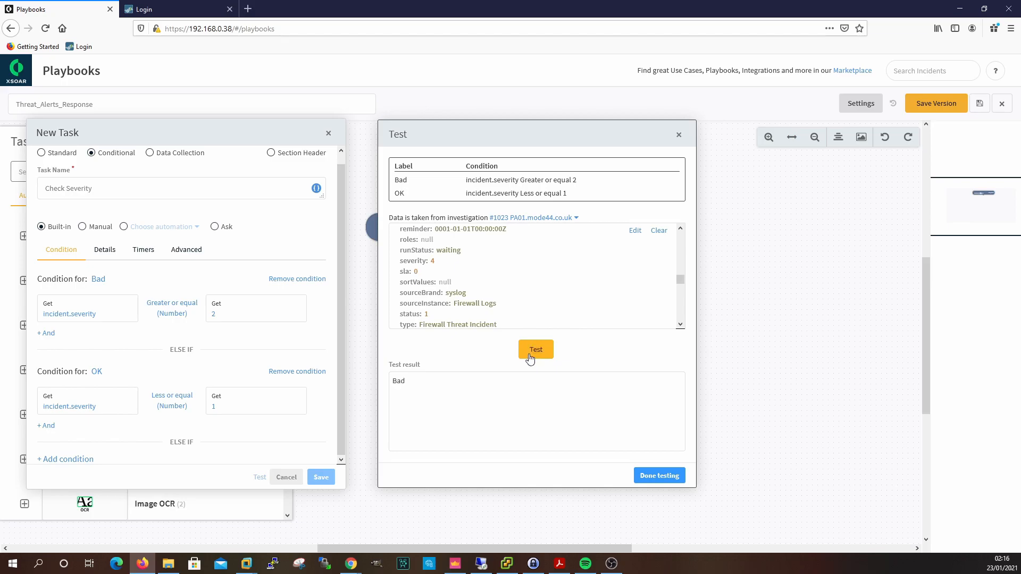
Step: Test the conditions against investigation #1017 Email Update, checking its incident severity, and finish testing
left_click(553, 218)
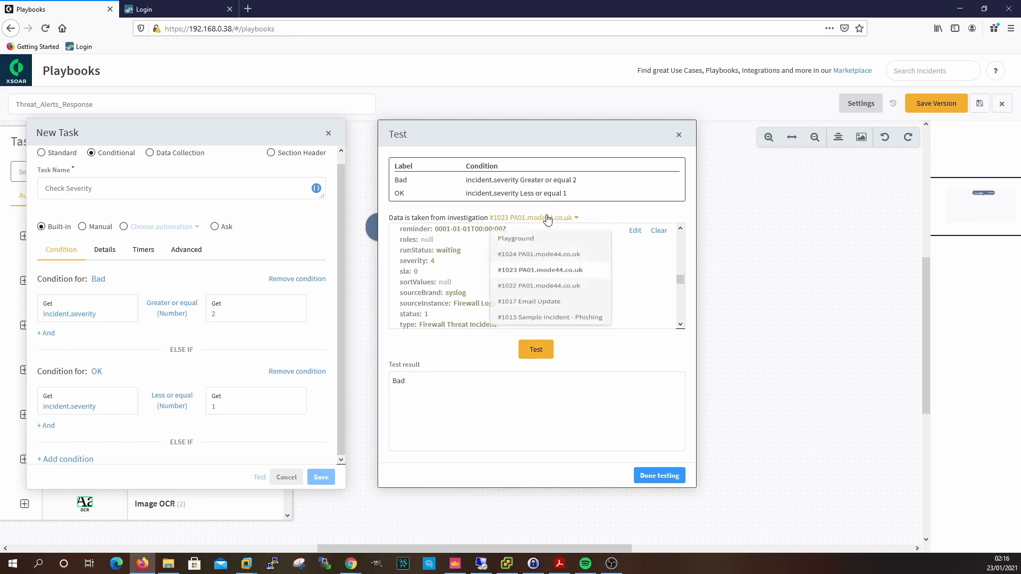
left_click(524, 314)
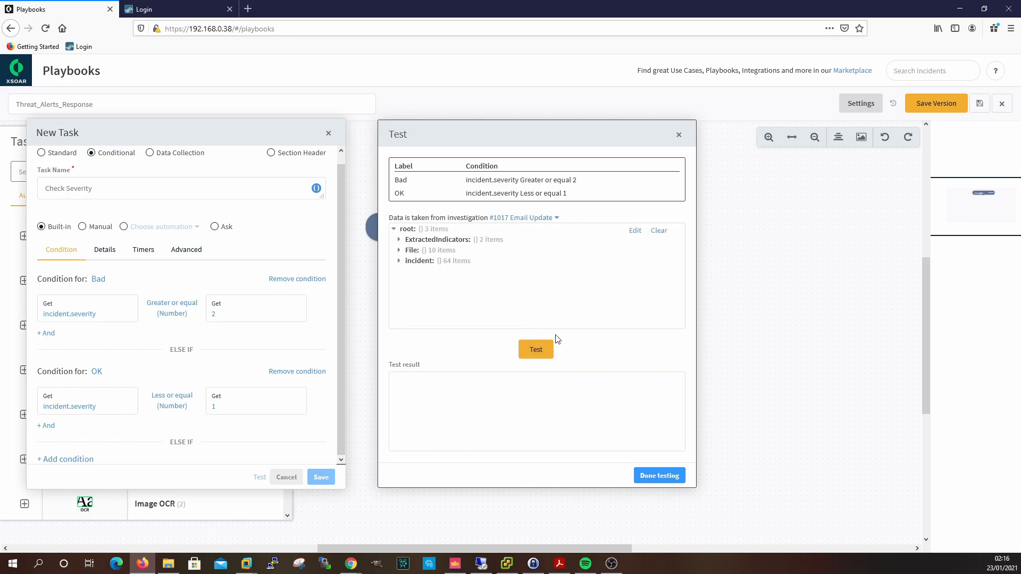
left_click(402, 261)
scroll(447, 282, "down", 4)
scroll(438, 296, "down", 6)
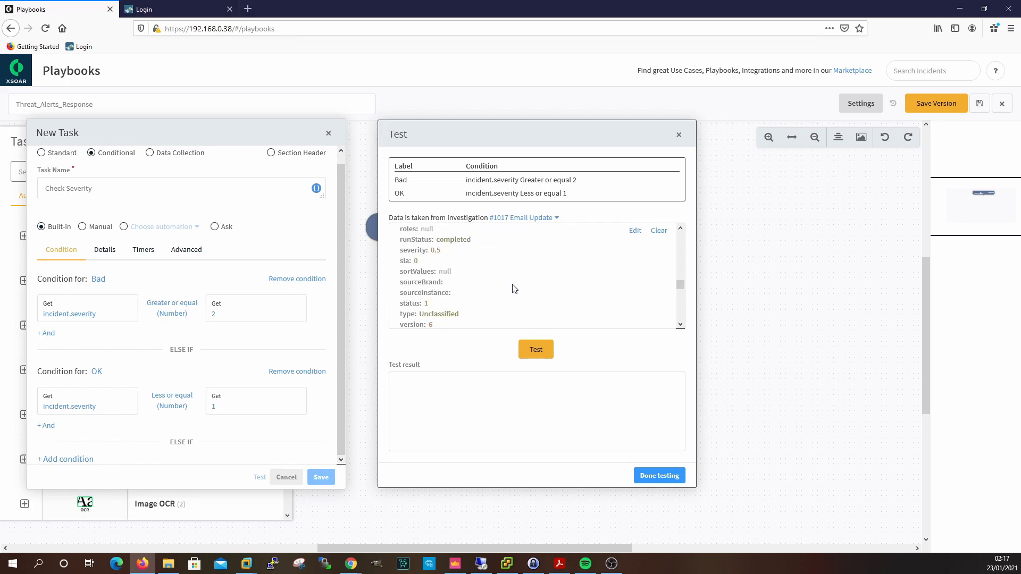
left_click(536, 352)
left_click(666, 477)
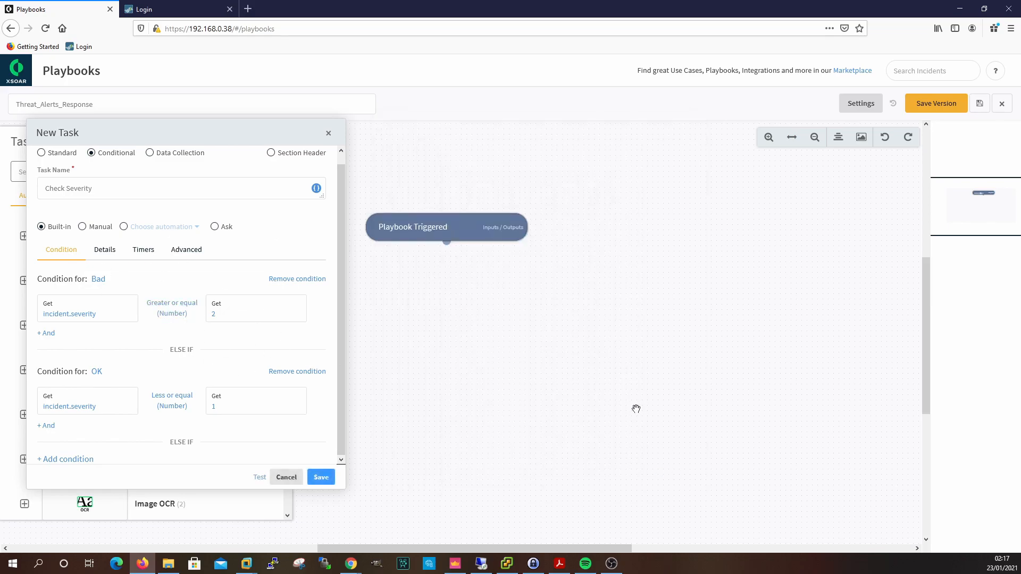
Step: Save the Check Severity task and connect Playbook Triggered to it
left_click(320, 476)
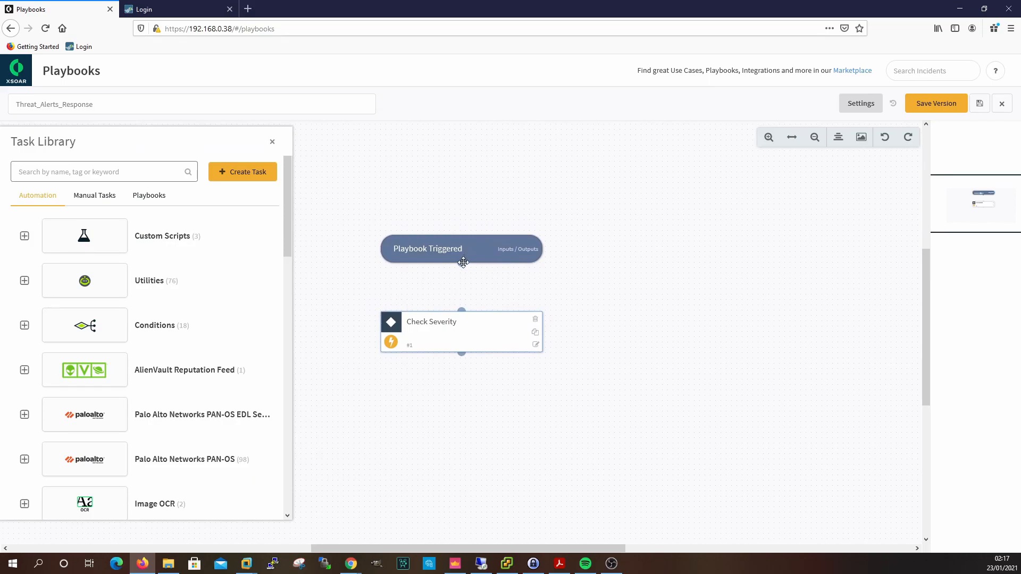
left_click_drag(461, 264, 461, 310)
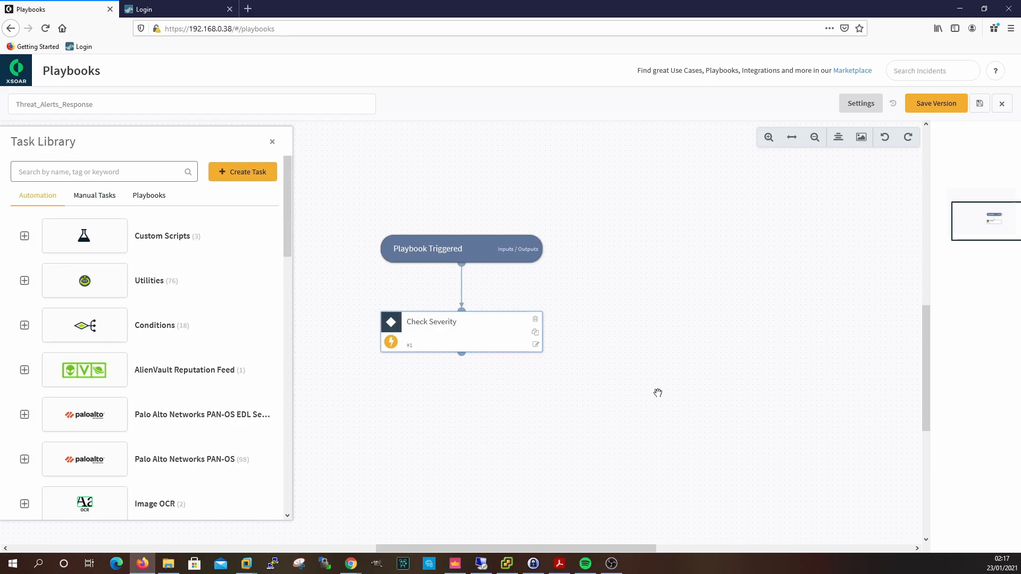
left_click_drag(605, 285, 621, 209)
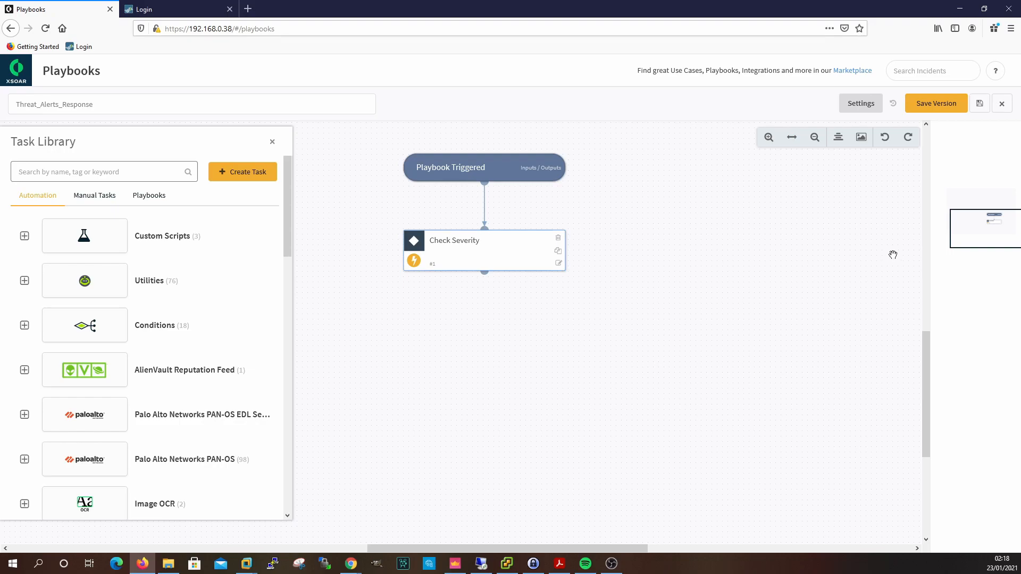
Step: Save a playbook version with the update message "Added Check Severity decision box" and exit editing
left_click(944, 110)
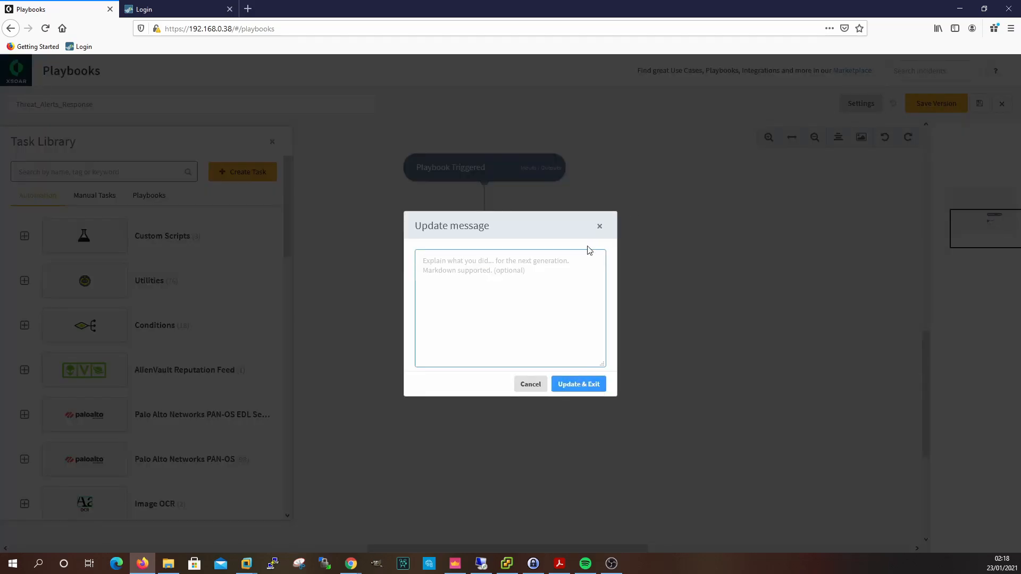
type("A")
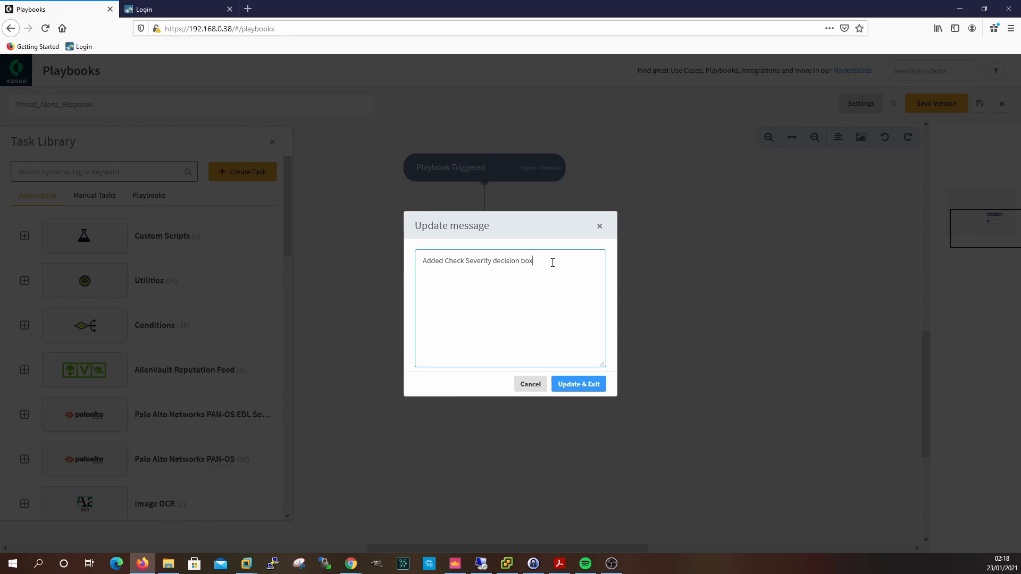
left_click(592, 383)
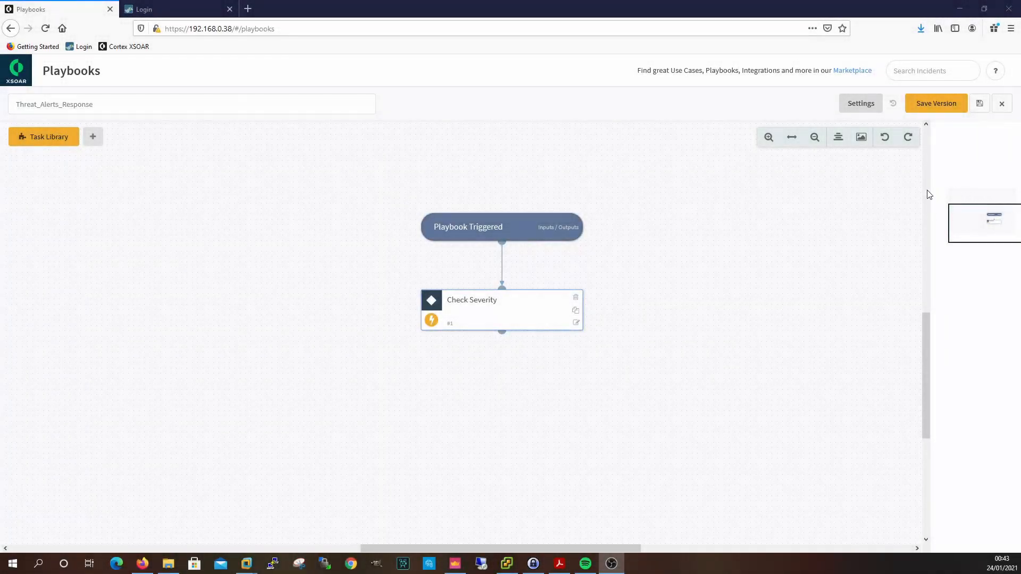
Step: Create a standard task named Assign Analyst that uses the AssignAnalystToIncident automation
left_click_drag(665, 255, 661, 206)
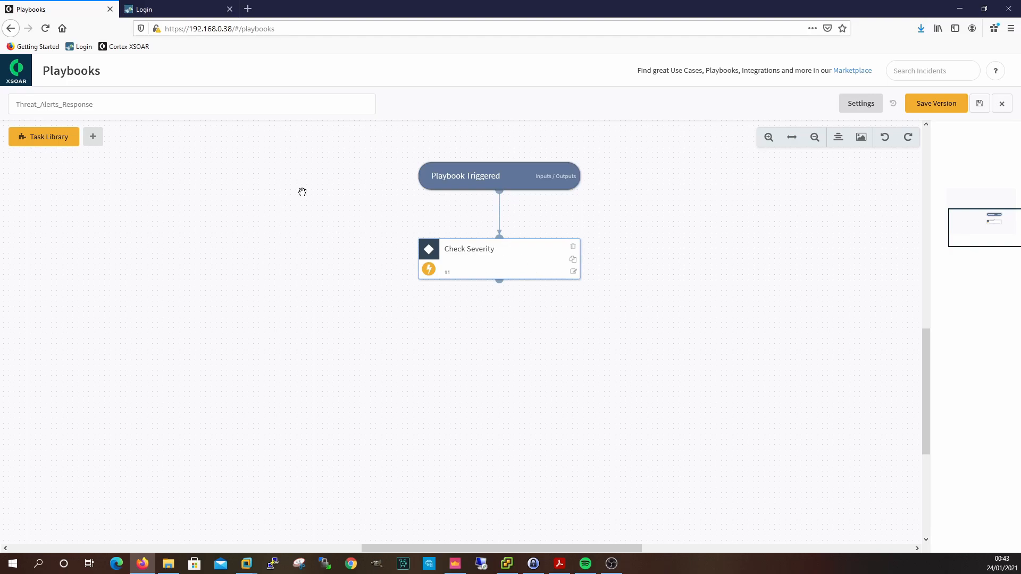
left_click(93, 137)
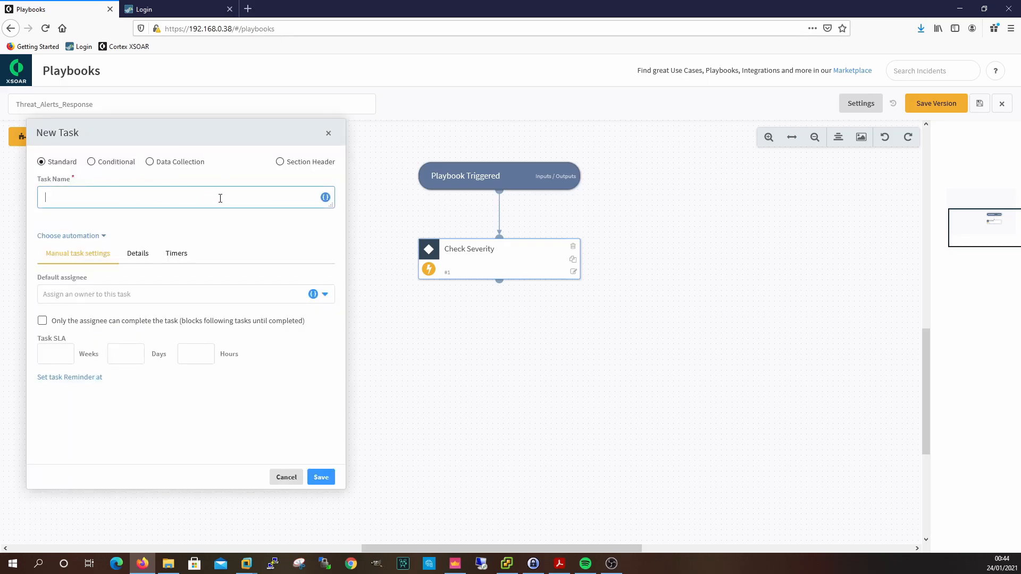
type("Assign Analyst")
left_click(97, 236)
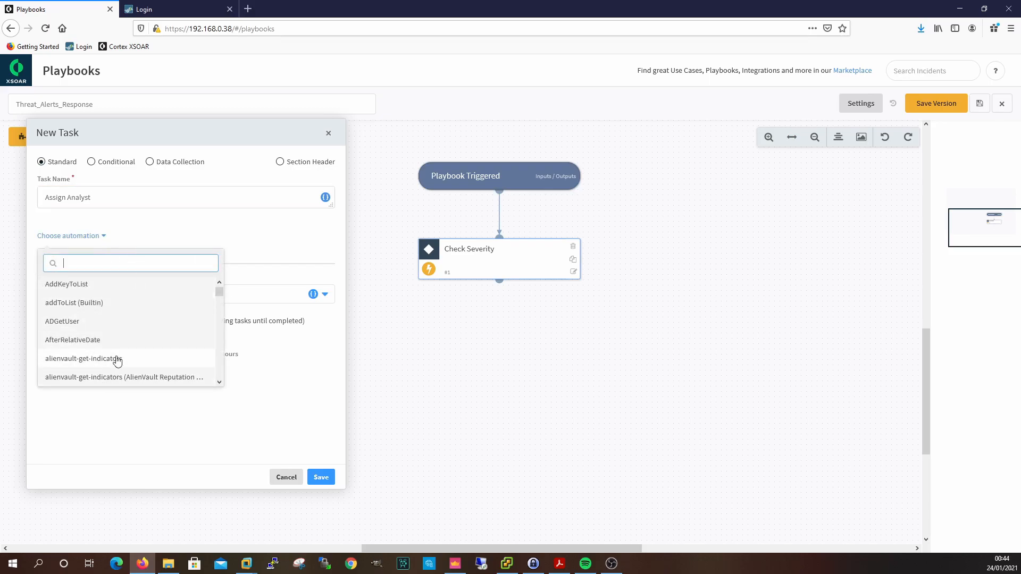
scroll(123, 354, "down", 2)
scroll(123, 354, "down", 2)
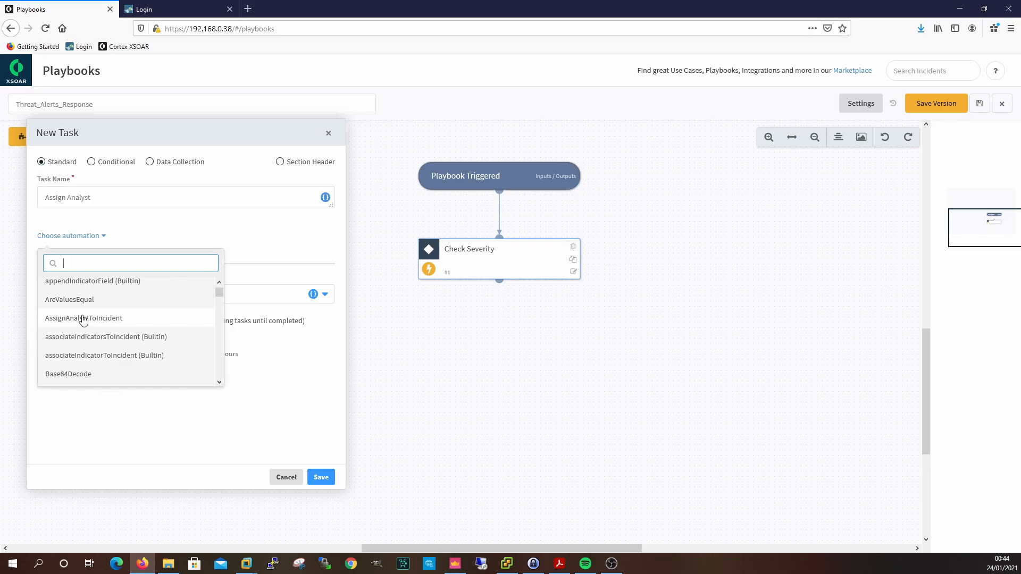
left_click(101, 320)
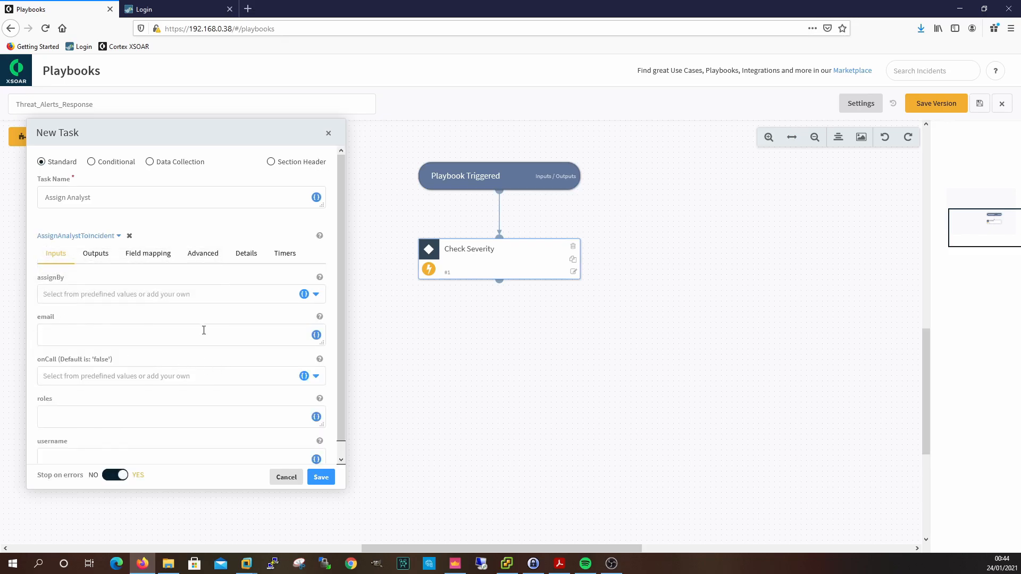
Step: Enter the analyst's username as the username input of the Assign Analyst task and save the task
scroll(223, 405, "down", 1)
left_click(185, 454)
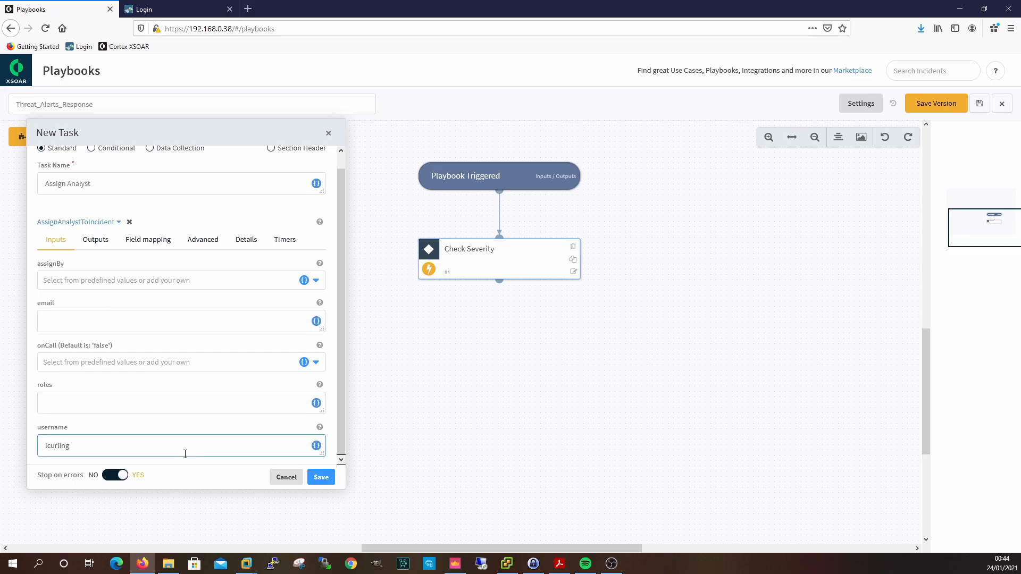
left_click(320, 477)
Step: Place Assign Analyst below and to the left of Check Severity and connect Check Severity to it with the Bad label
left_click_drag(485, 340, 346, 345)
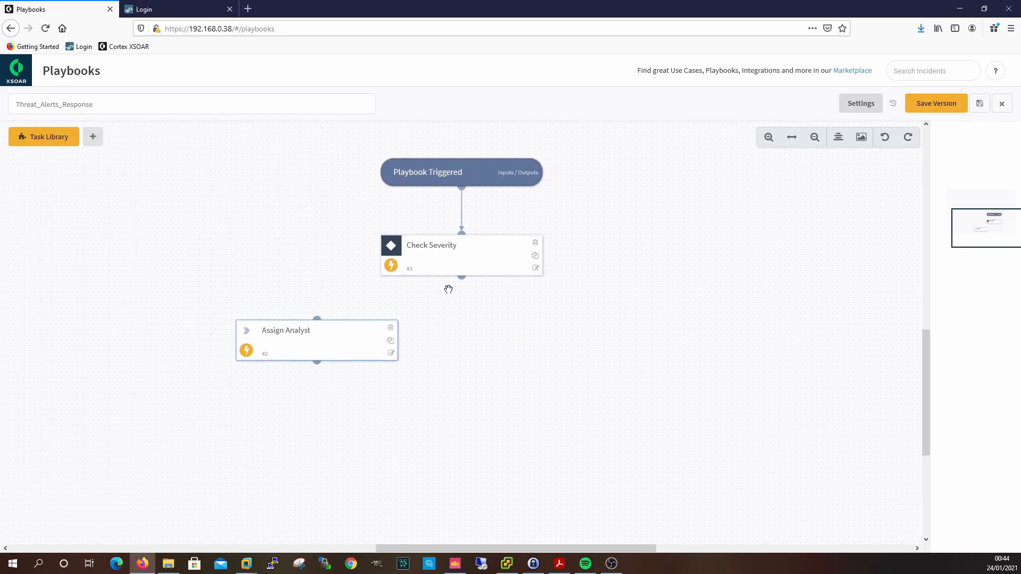
left_click_drag(462, 276, 317, 318)
left_click(392, 276)
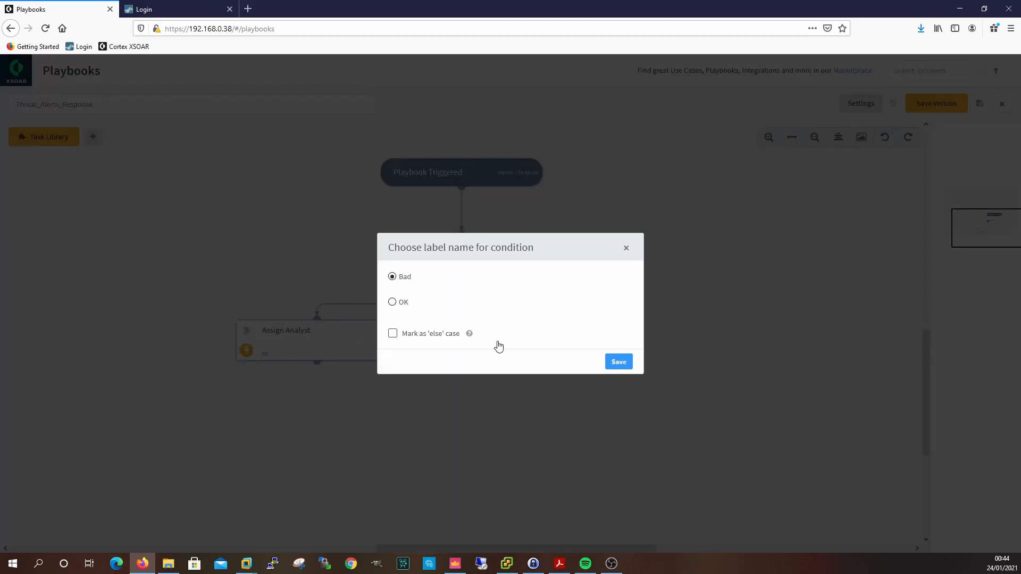
left_click(618, 362)
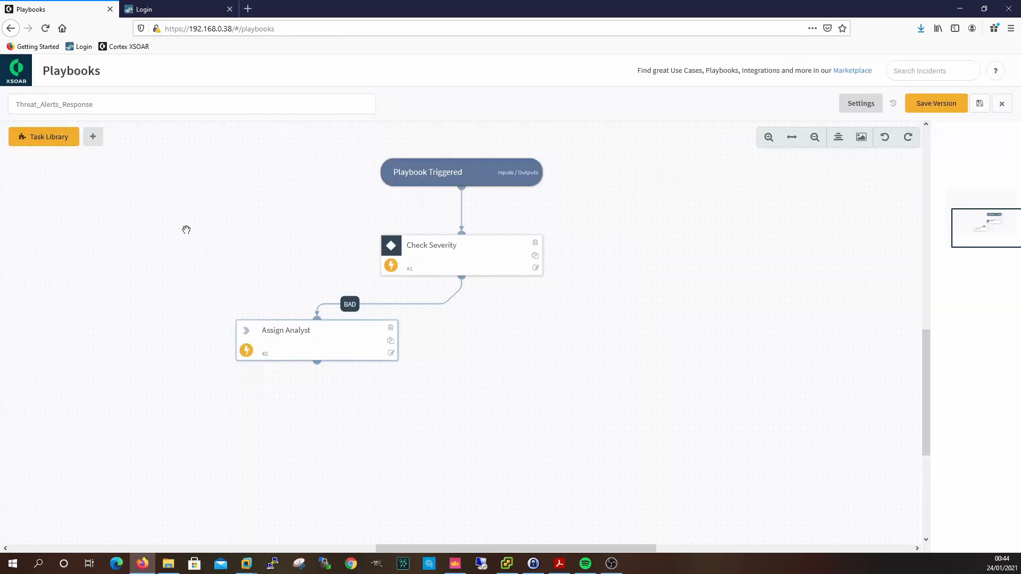
Step: Duplicate the Assign Analyst task to the right of the original and connect Check Severity to the copy with the OK label
left_click(391, 341)
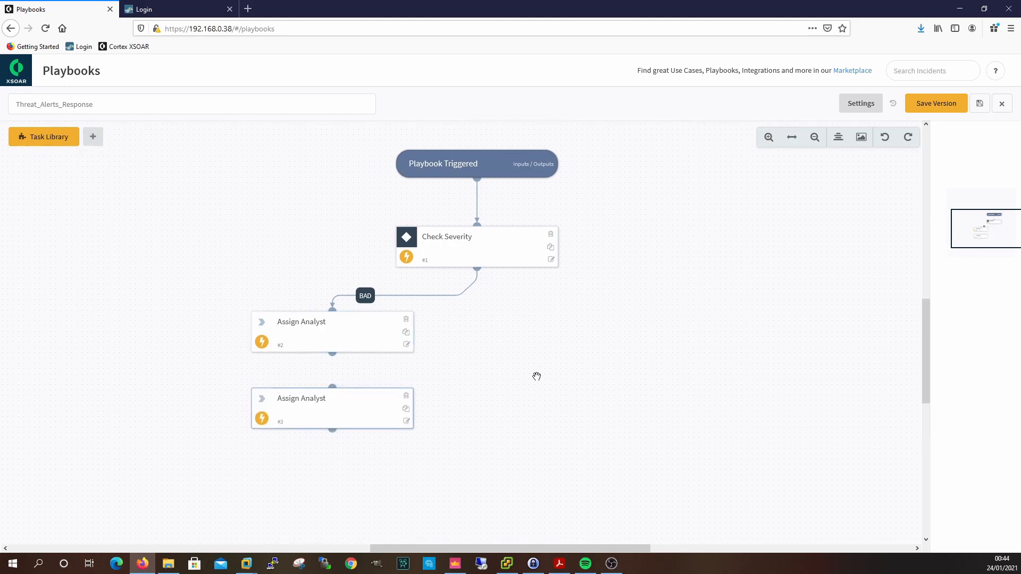
left_click_drag(520, 319, 753, 255)
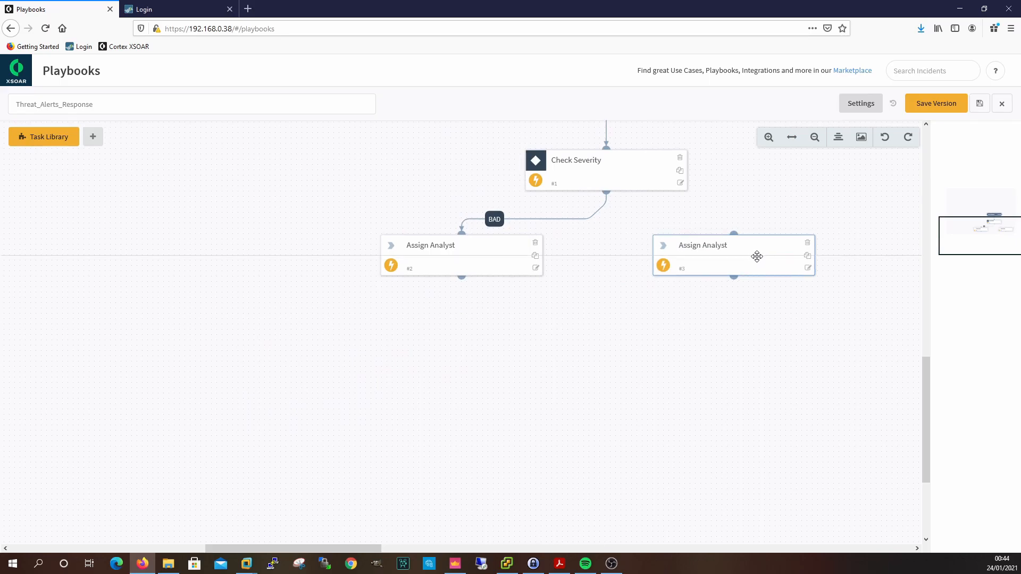
left_click_drag(608, 193, 734, 234)
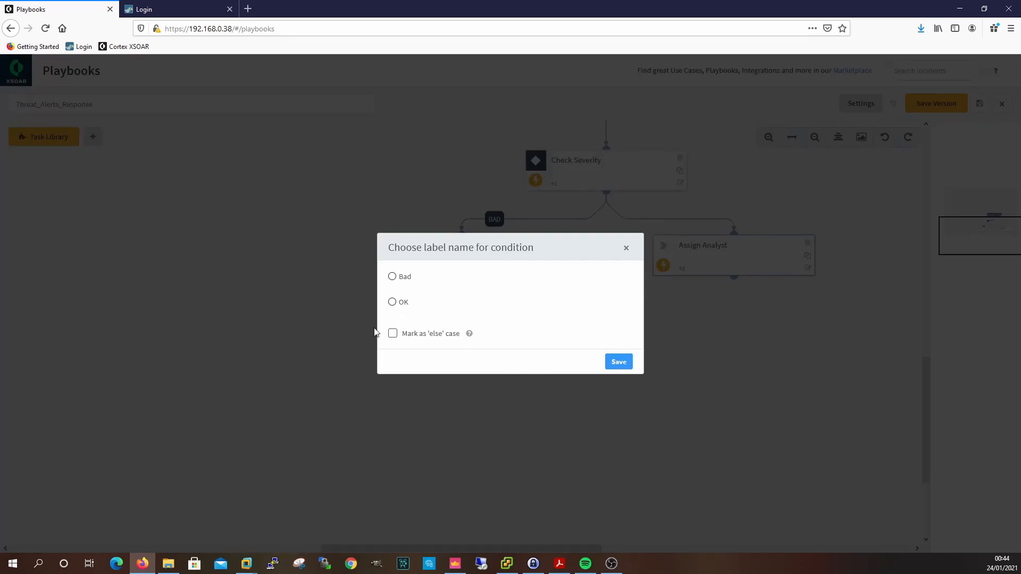
left_click(394, 302)
left_click(617, 363)
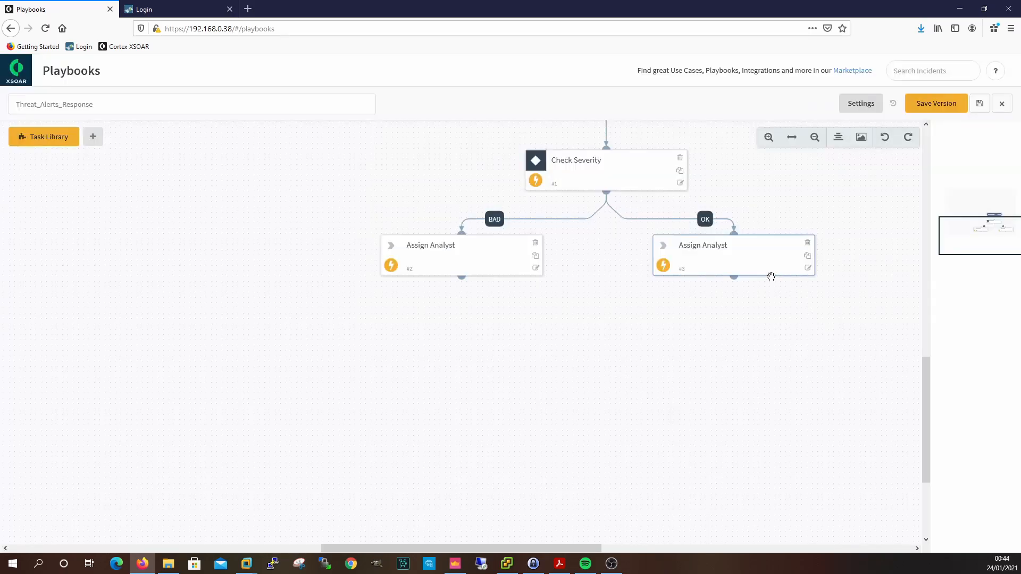
Step: Replace the username input of the OK branch's Assign Analyst task with the second analyst's username and save the task
left_click(746, 255)
scroll(145, 448, "down", 1)
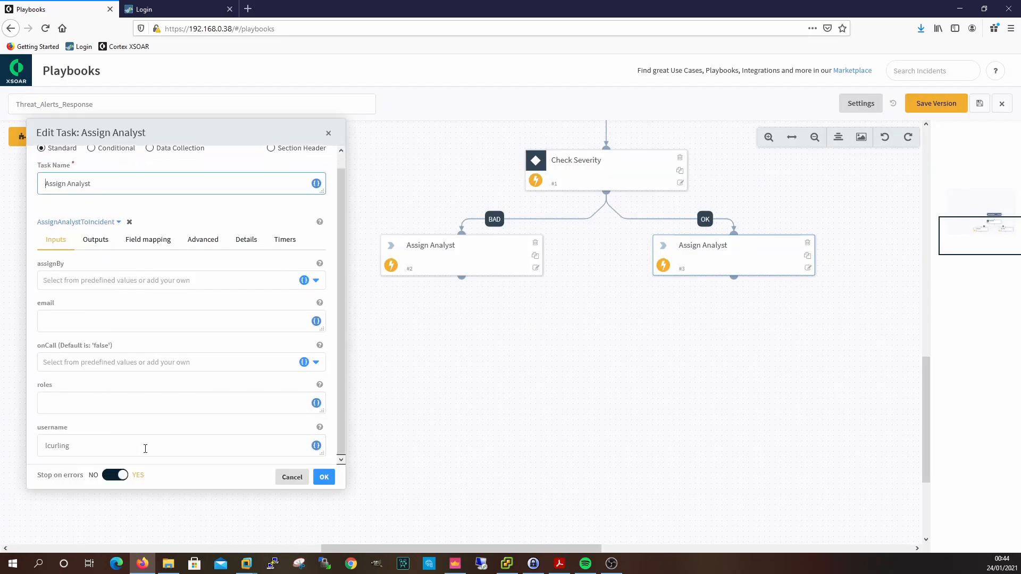
double_click(94, 447)
type("Andy")
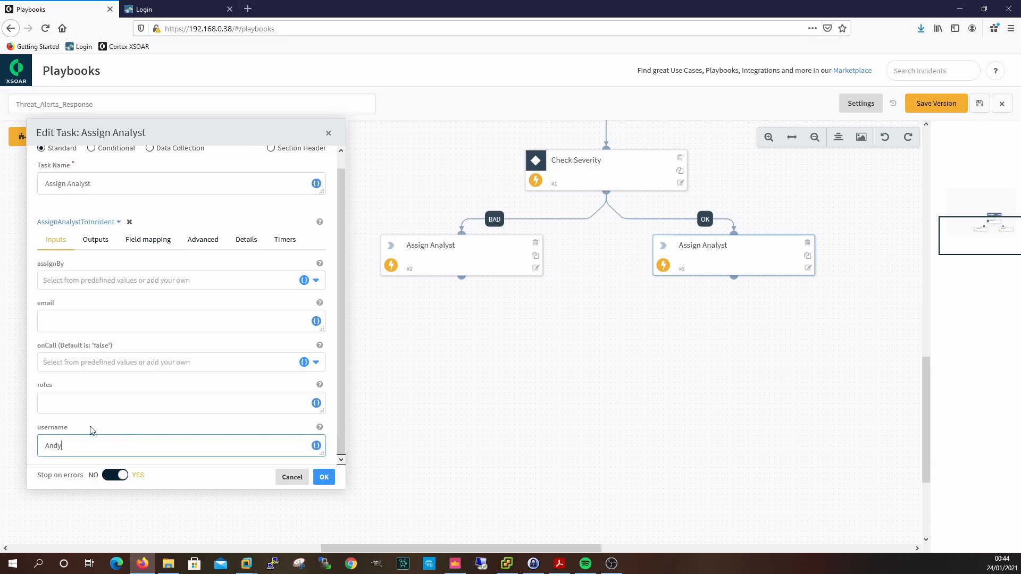
left_click(323, 477)
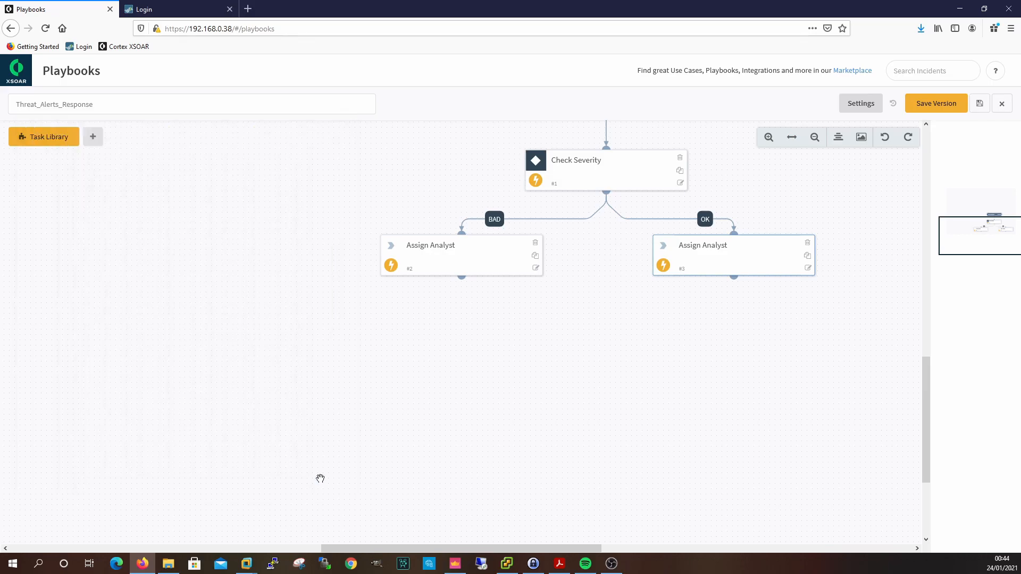
Step: Start a new standard task named List IP's that uses the ip automation
left_click_drag(553, 383, 435, 406)
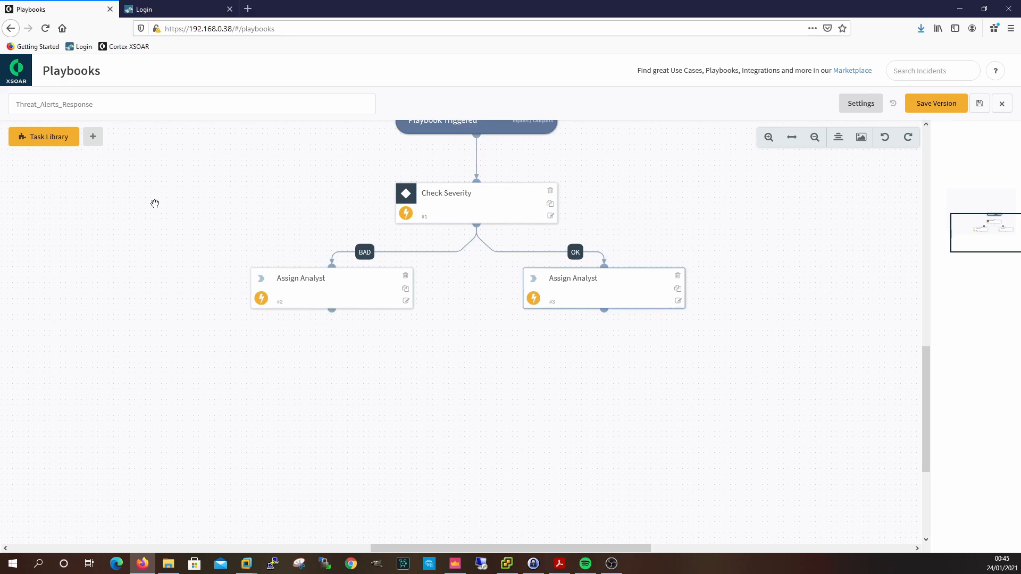
left_click(93, 137)
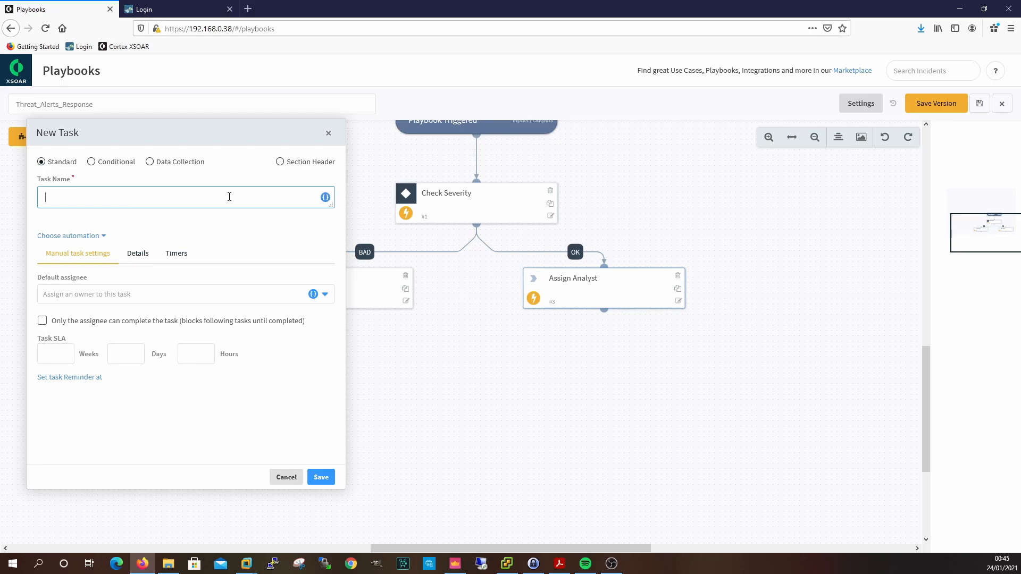
type("List IP's")
left_click(96, 237)
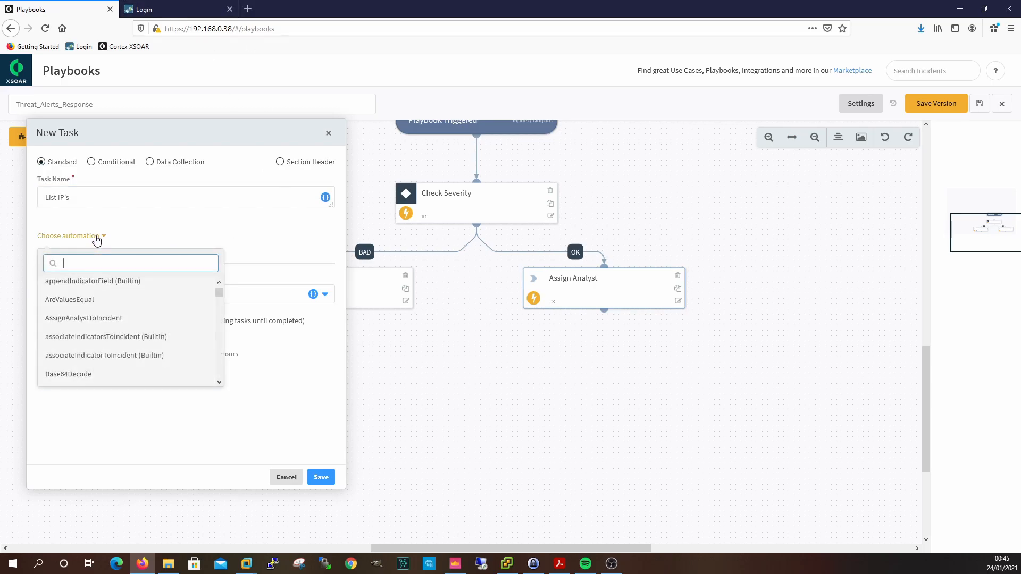
type("ip")
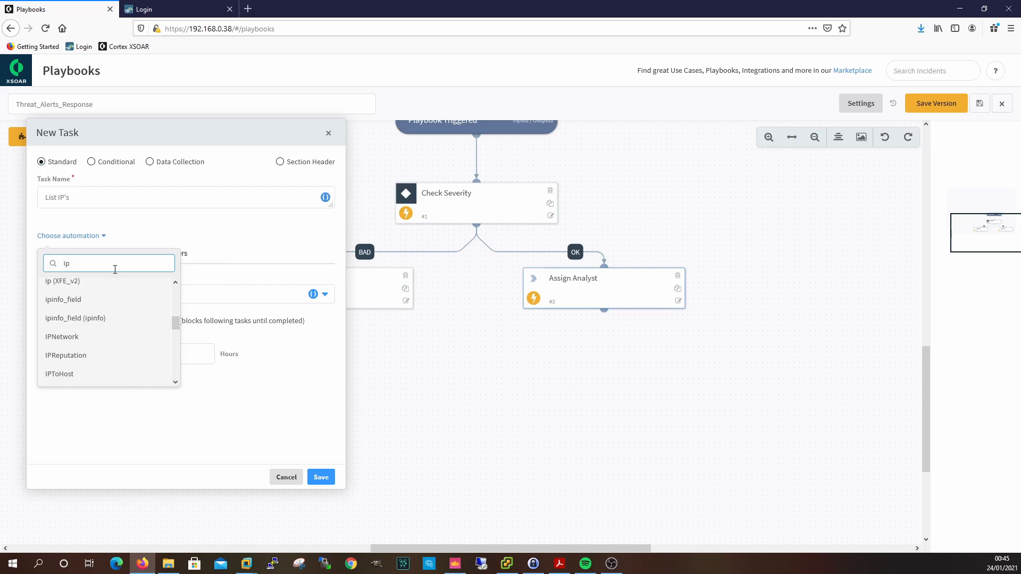
scroll(130, 342, "up", 2)
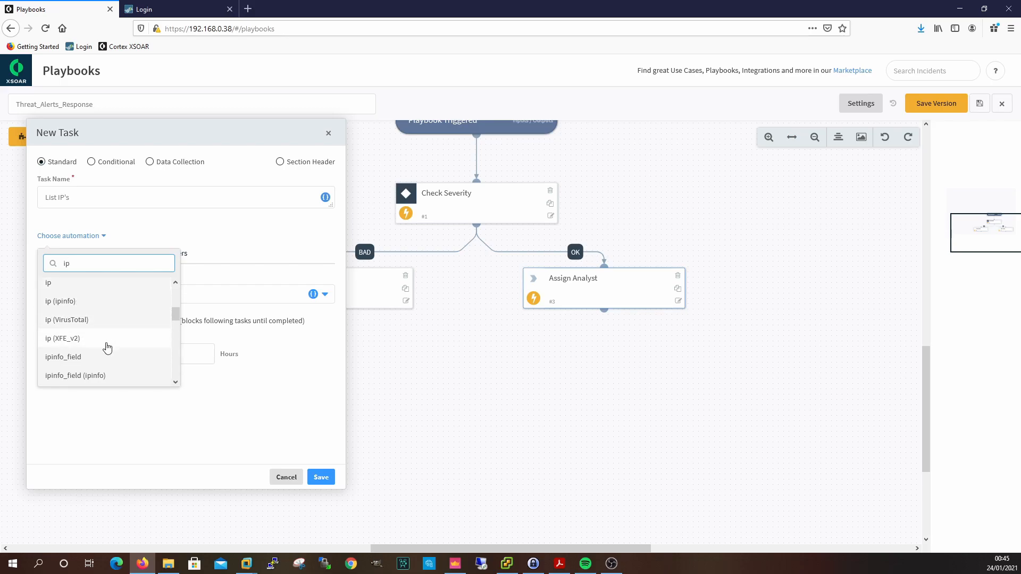
left_click(60, 284)
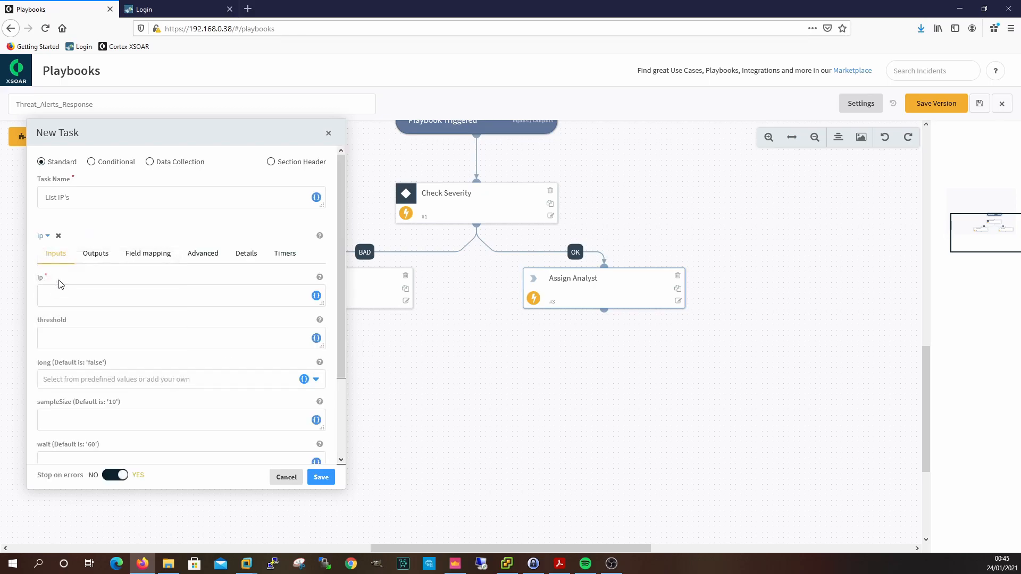
Step: Choose the incident's Destination IP field as the source for the ip input, with filters and transformers enabled
left_click(316, 296)
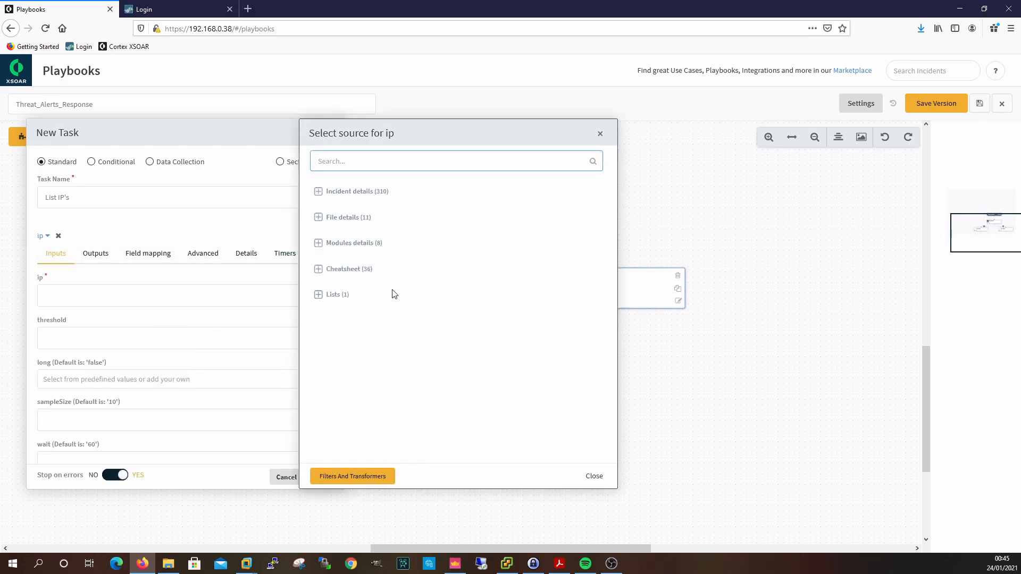
left_click(318, 192)
scroll(342, 319, "down", 5)
scroll(342, 319, "down", 10)
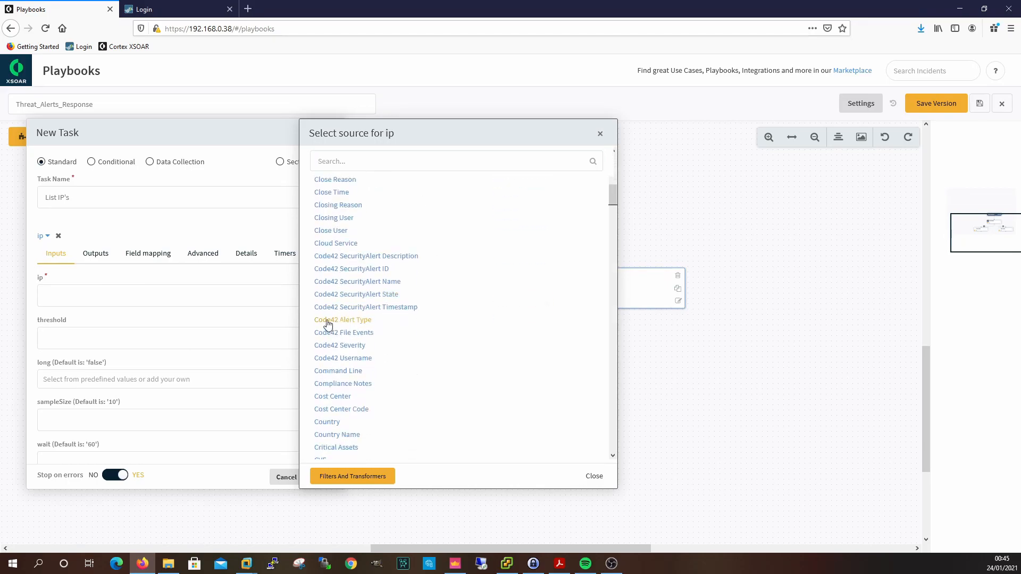
scroll(340, 324, "down", 6)
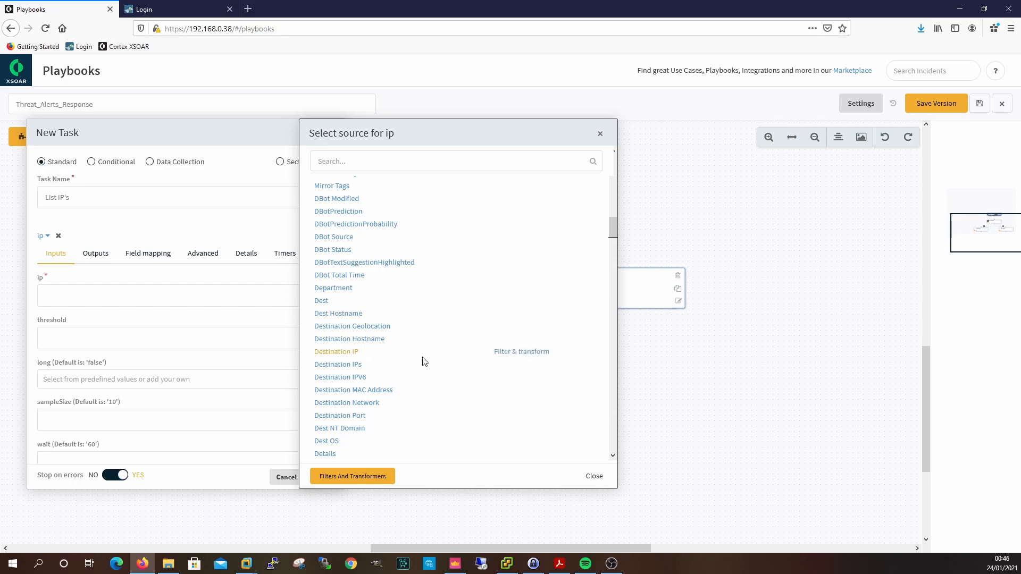
left_click(514, 354)
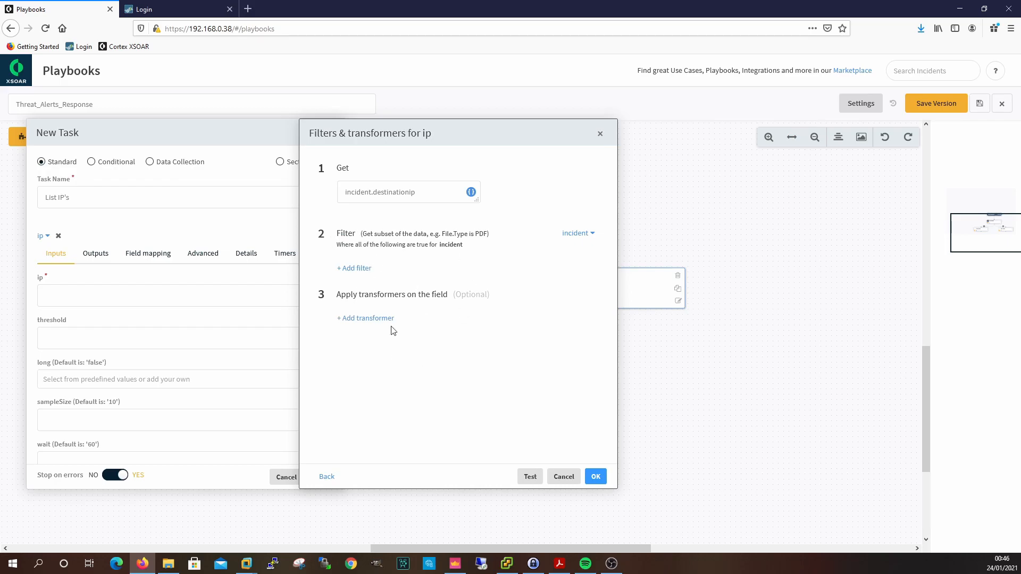
Step: Add a Split transformer with a space as the delimiter to the destination IP field
left_click(376, 319)
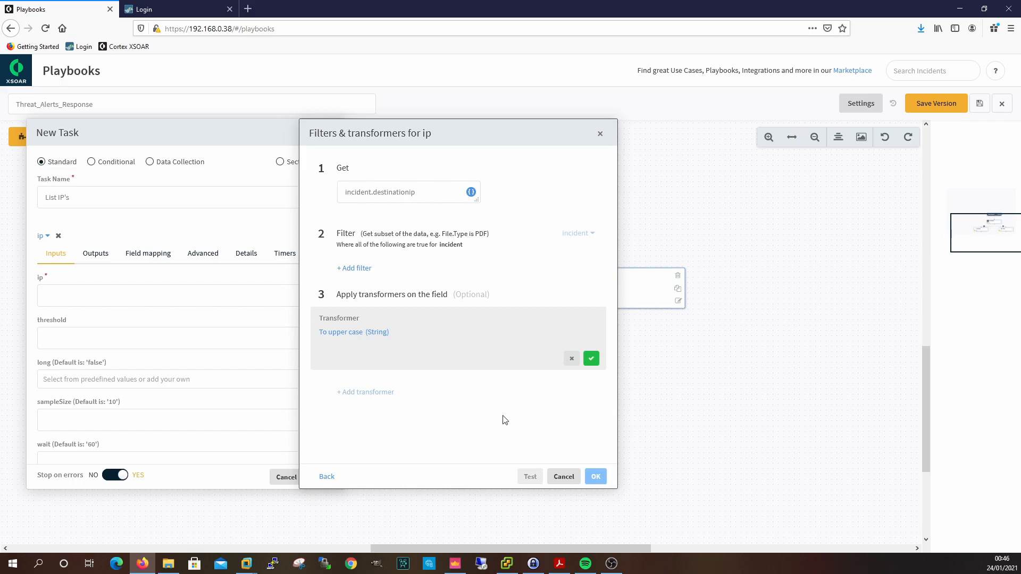
left_click(356, 337)
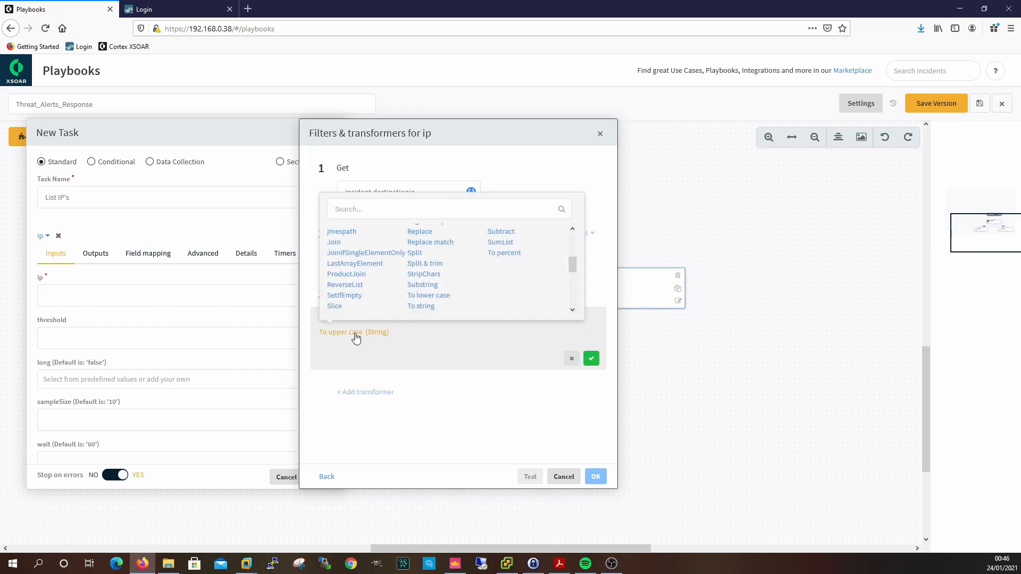
left_click(415, 254)
left_click(487, 367)
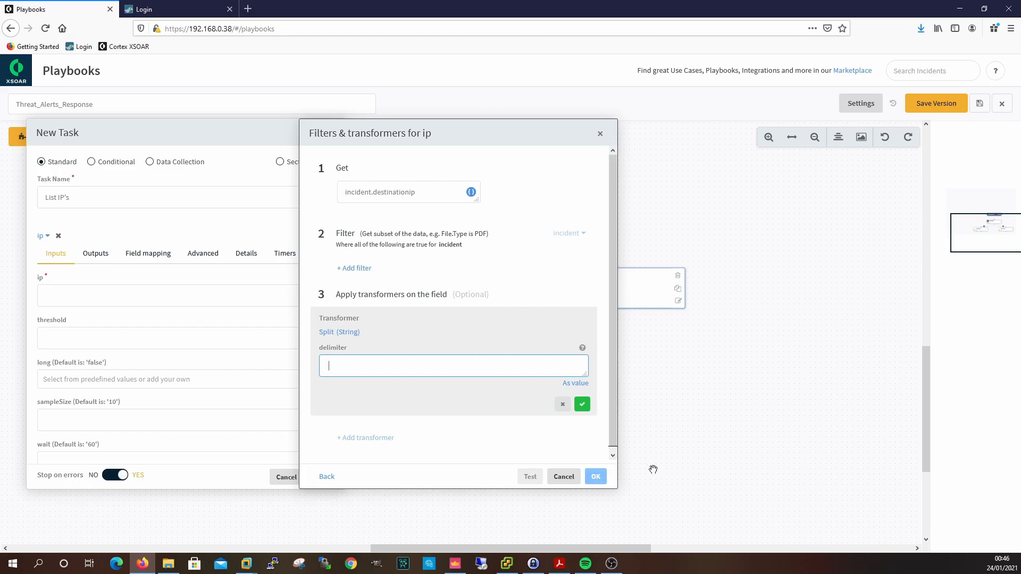
left_click(582, 404)
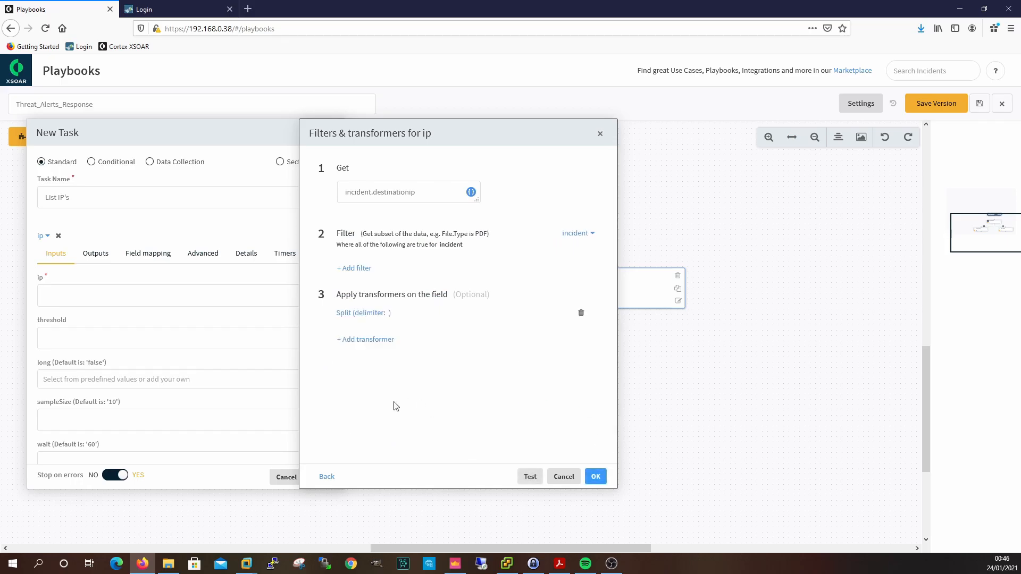
Step: Test the Split transformer with data from investigation #1023 PA01.mode44.co.uk
left_click(530, 476)
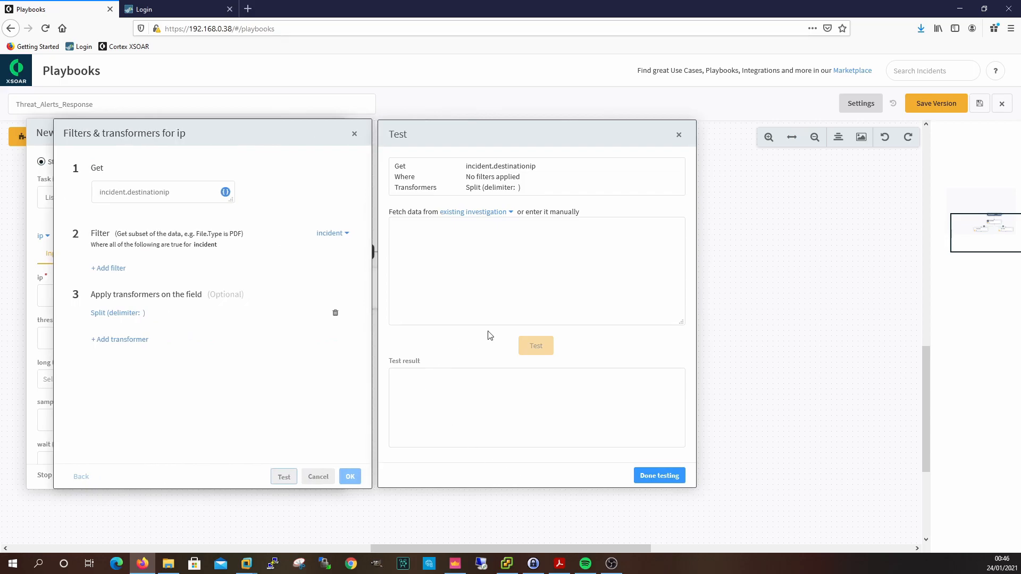
left_click(501, 212)
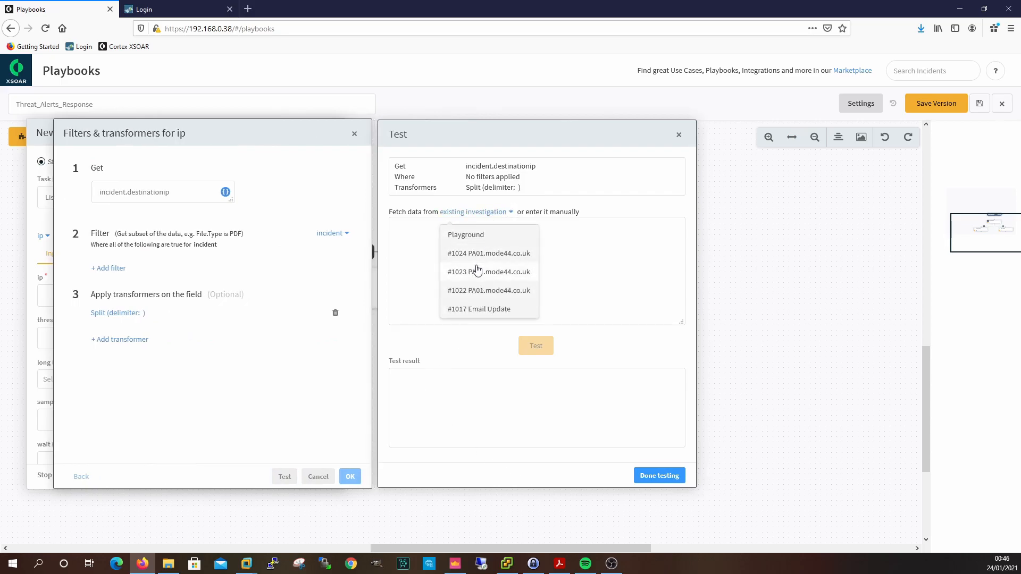
left_click(482, 272)
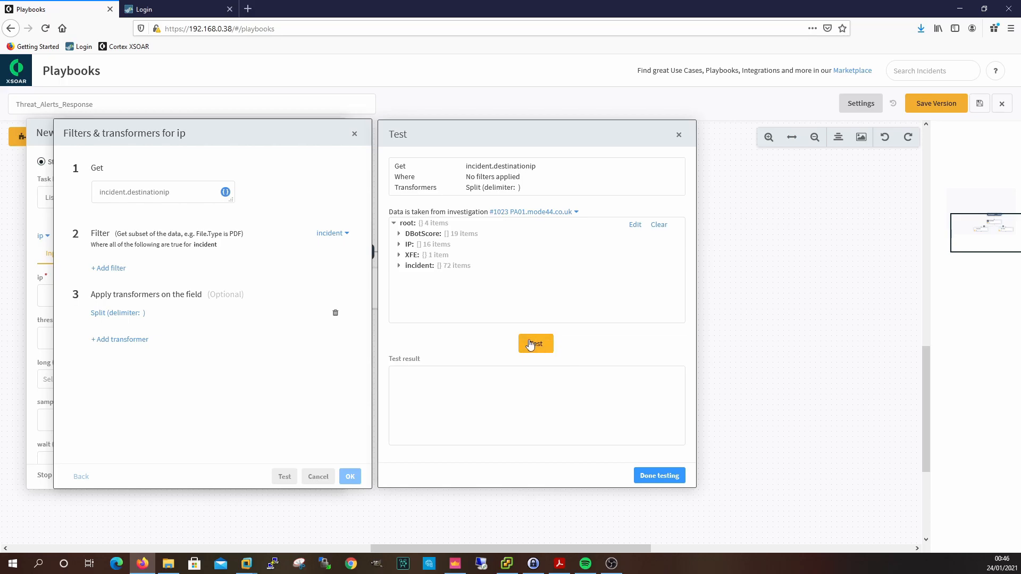
left_click(533, 345)
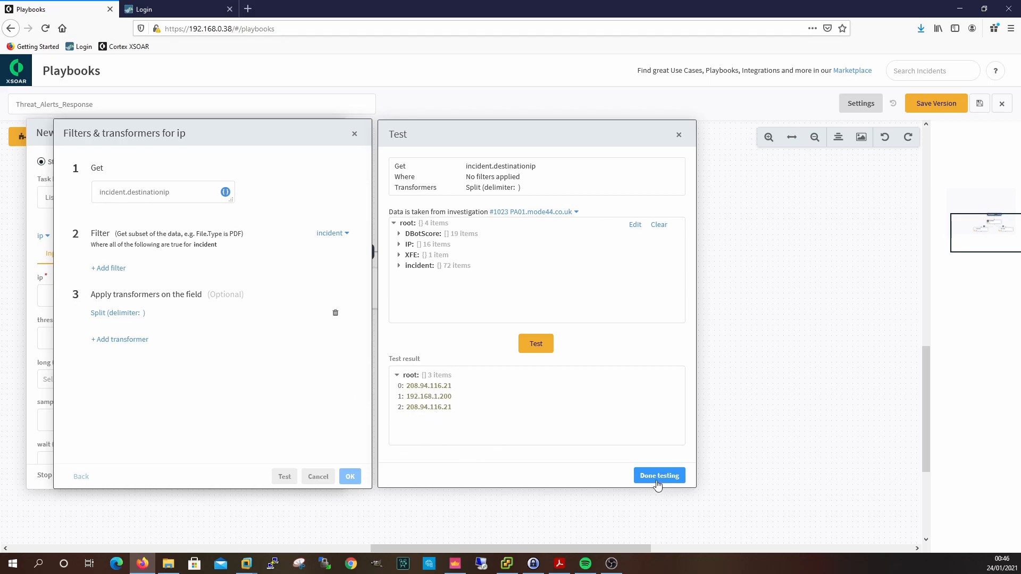
Step: Add a Unique transformer after Split and rerun the test on the same investigation data
left_click(133, 341)
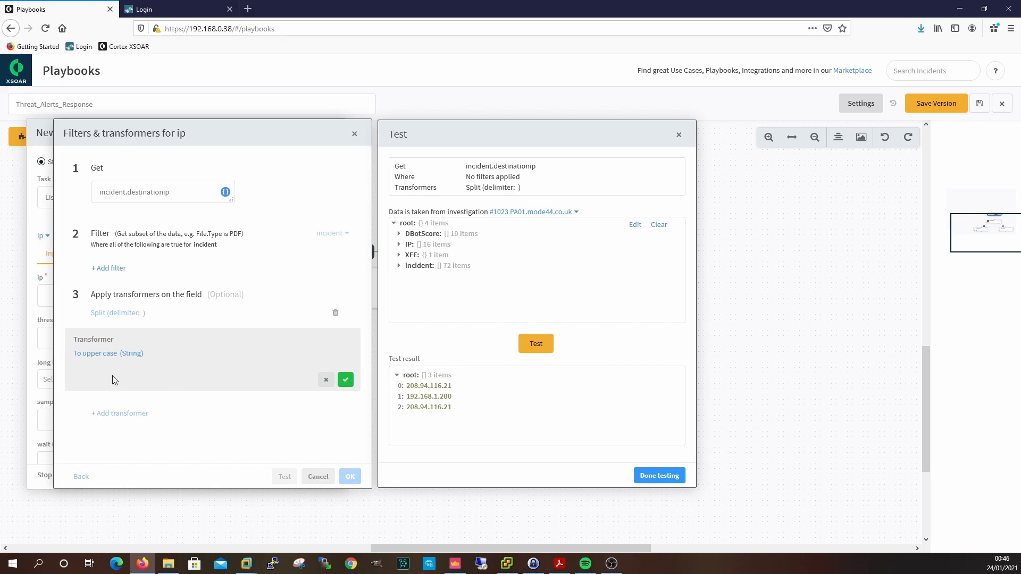
left_click(95, 355)
left_click(88, 328)
left_click(346, 381)
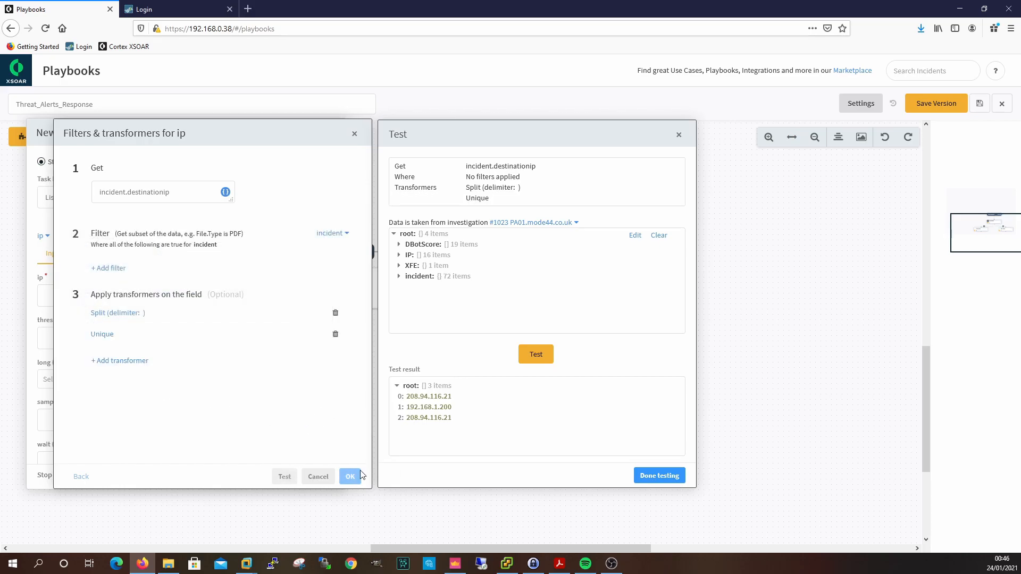
left_click(536, 355)
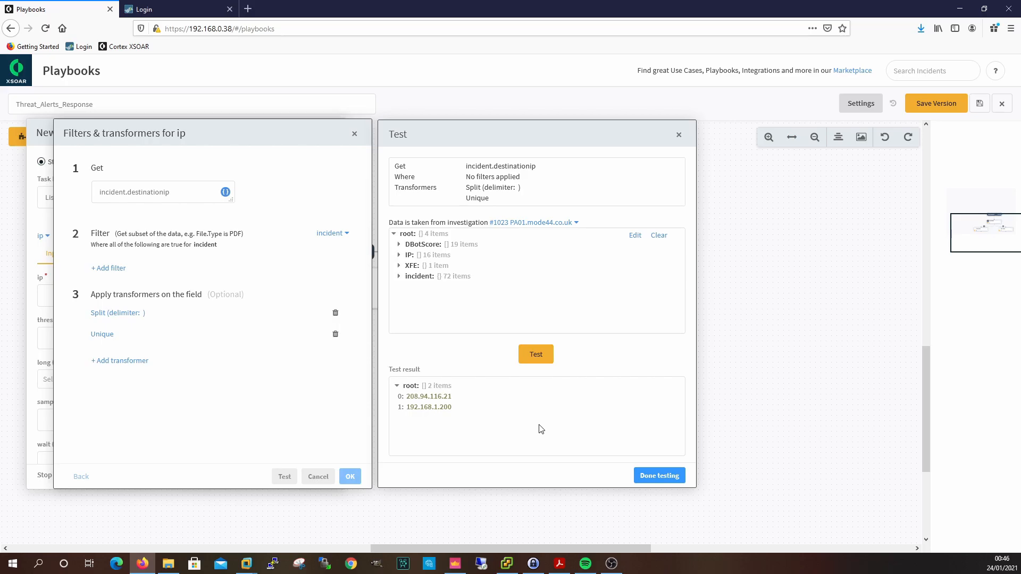
Step: Finish testing, apply the transformers to the ip input, and save the task as List Destination IP's
left_click(658, 476)
left_click(597, 477)
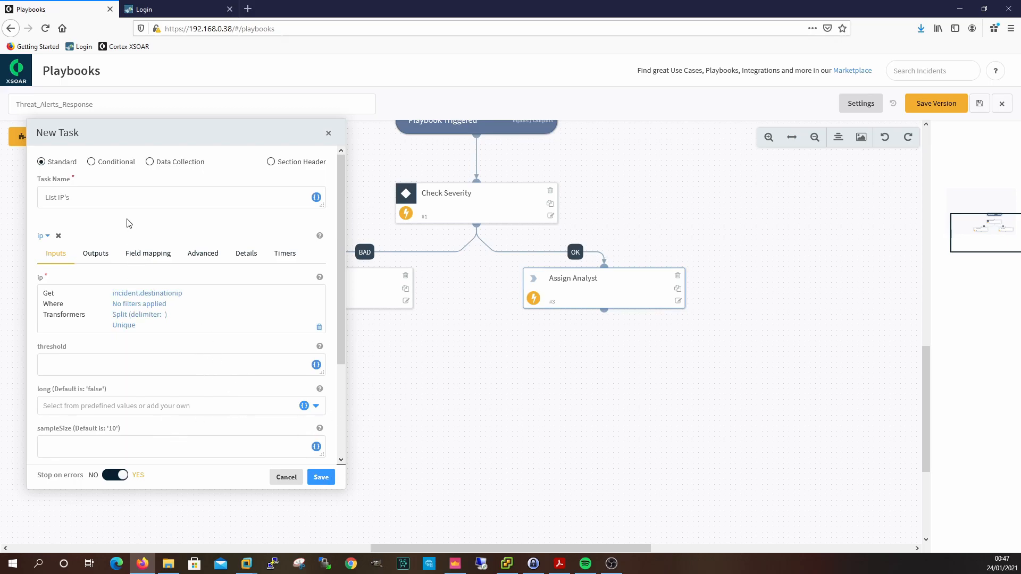
left_click(100, 198)
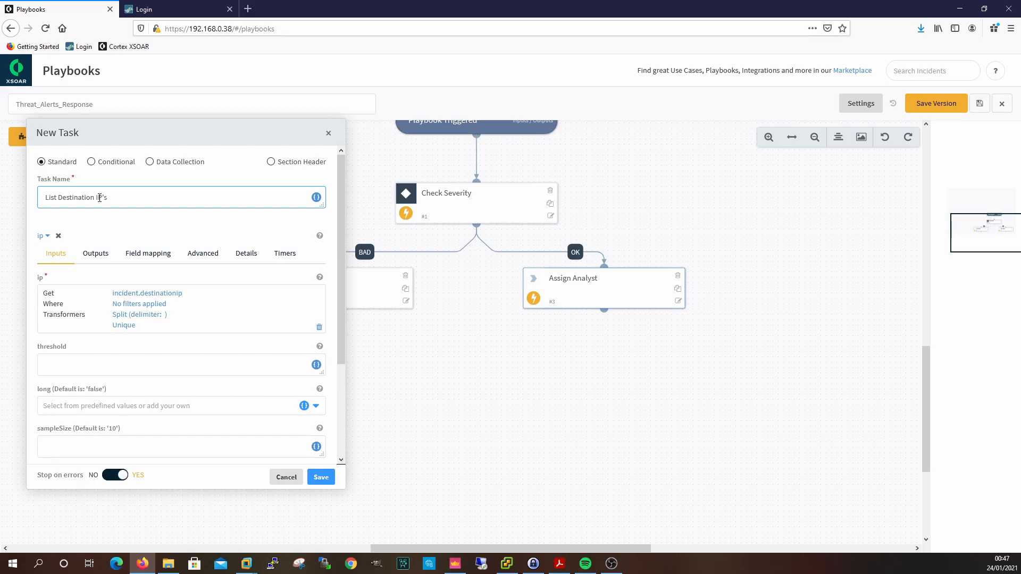
left_click(324, 478)
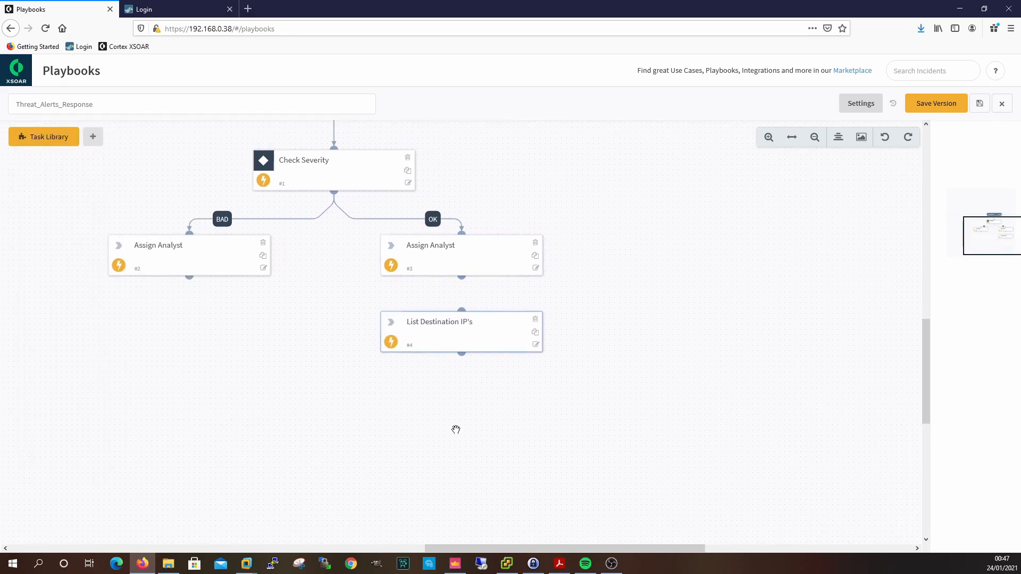
Step: Place List Destination IP's below the Bad branch's Assign Analyst task and connect Assign Analyst to it
left_click_drag(492, 330, 224, 338)
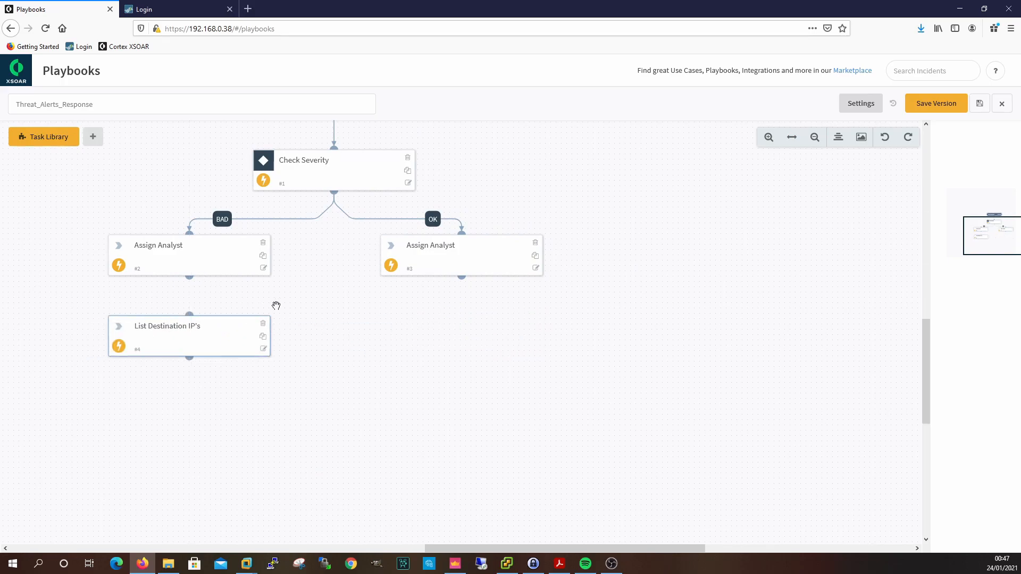
left_click_drag(363, 336, 478, 349)
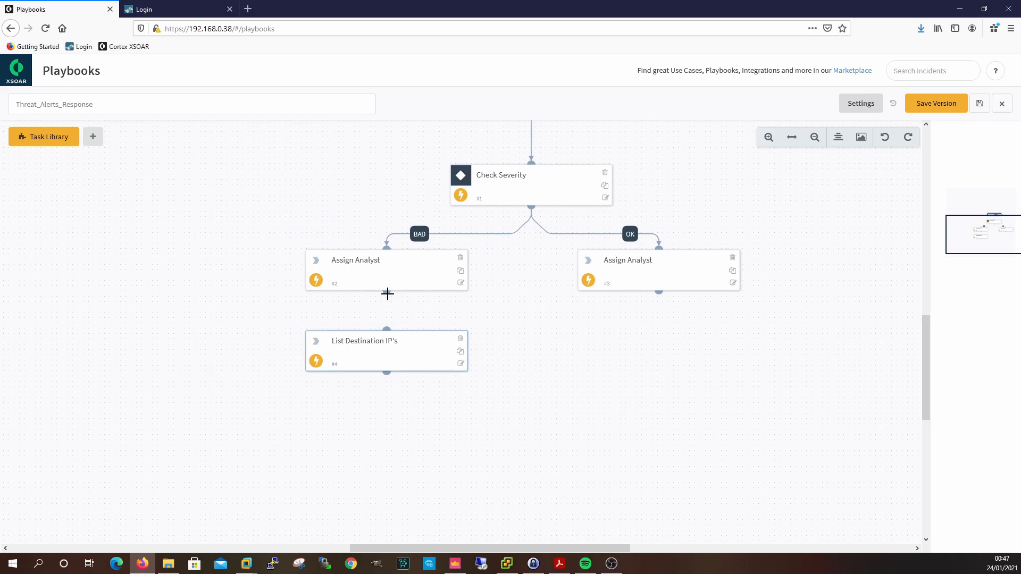
left_click_drag(387, 292, 387, 328)
Step: Add a standard task named Manual Investigation with a 1-day SLA below the OK branch's Assign Analyst and connect Assign Analyst to it
left_click(94, 137)
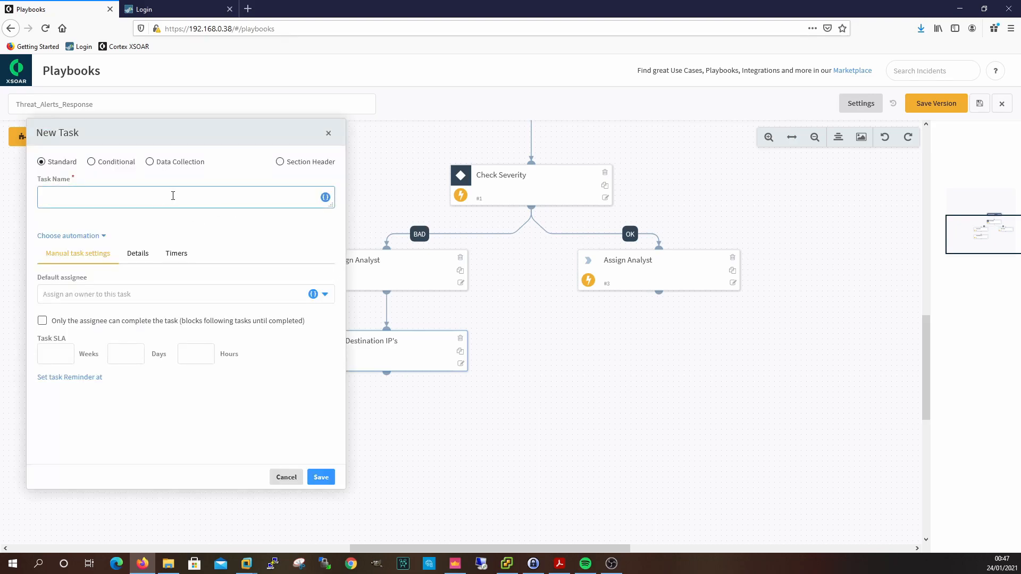
type("Manual Investigation")
left_click(149, 262)
left_click(123, 352)
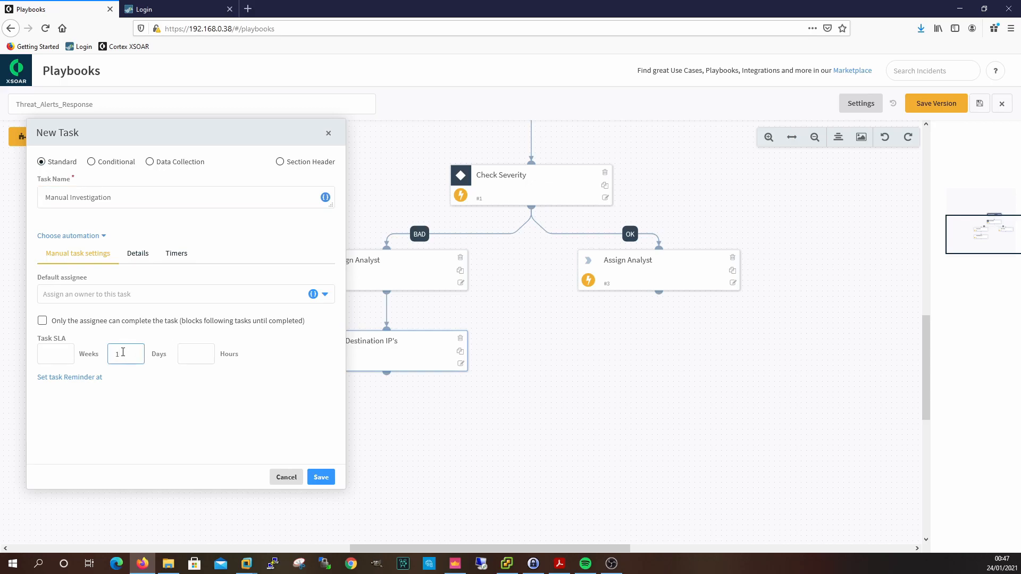
left_click(320, 477)
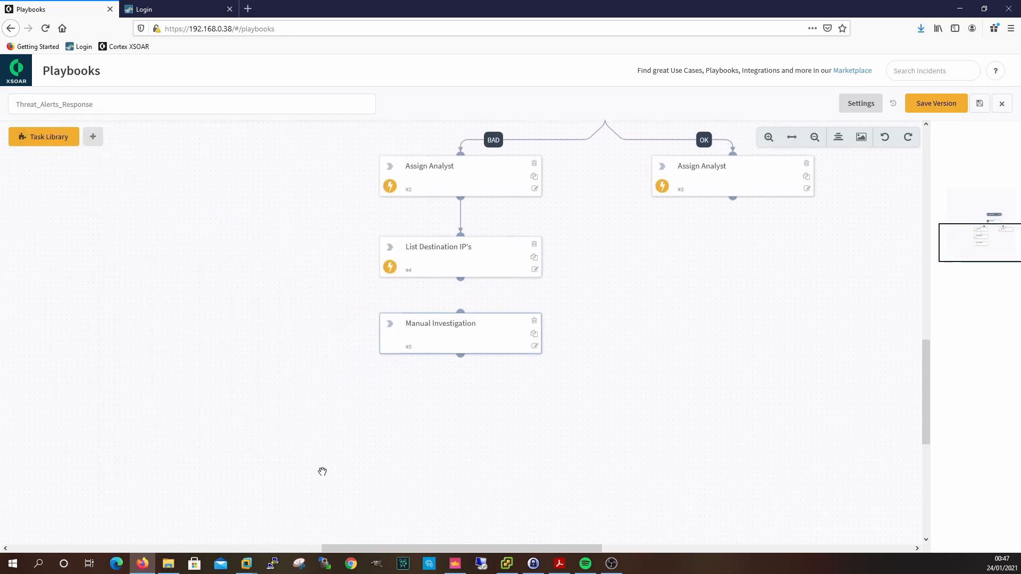
left_click_drag(495, 332, 768, 250)
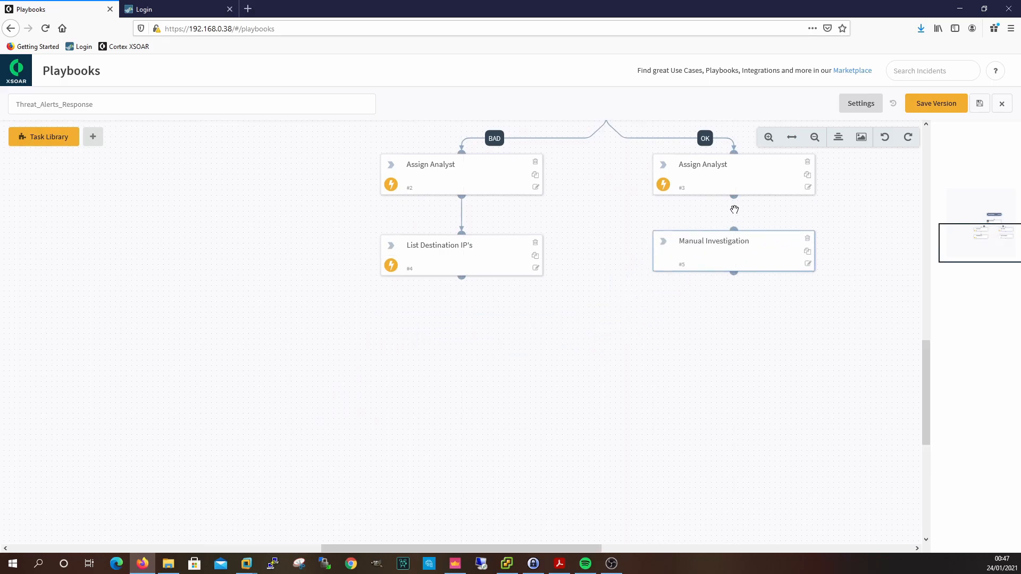
left_click_drag(736, 197, 732, 244)
Step: Add a section header named End Playbook and connect Manual Investigation to it
left_click(92, 138)
left_click(280, 163)
left_click(275, 201)
type("End")
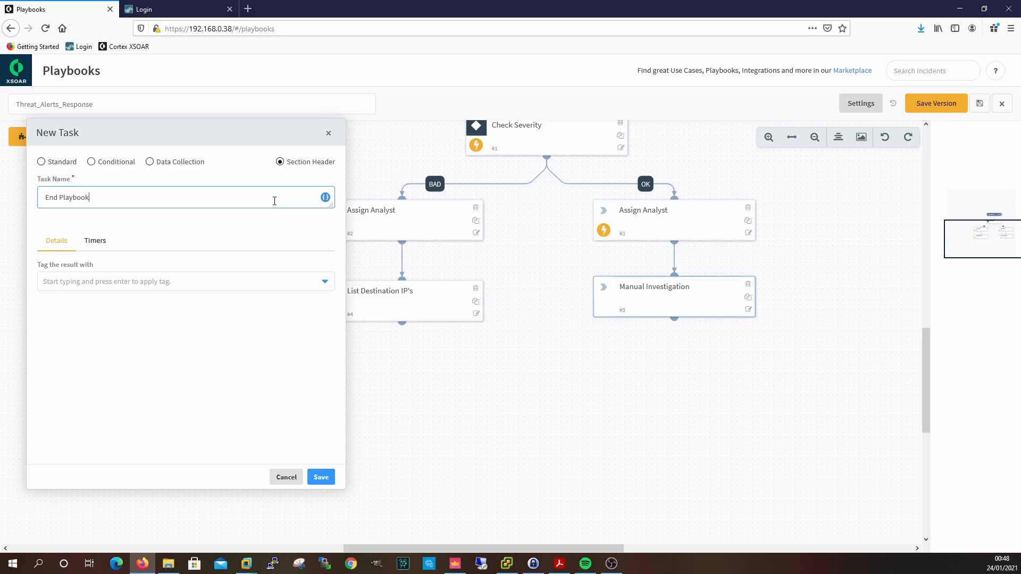
type("Playbook")
left_click(320, 477)
left_click_drag(461, 284, 462, 314)
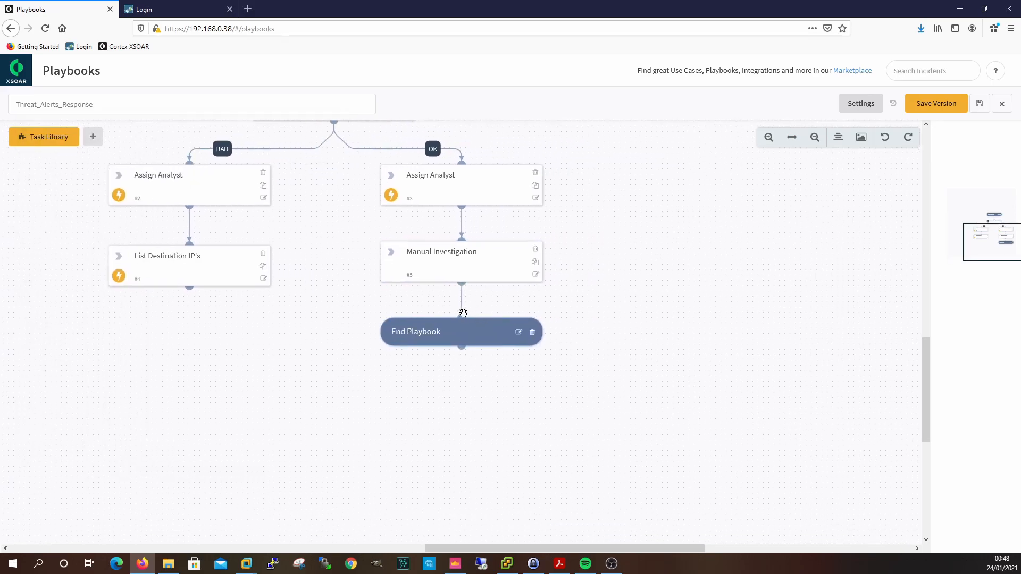
Step: Check the match criteria of the Blacklisted_Incidents address group on the PA01 firewall, and return to the XSOAR playbook
left_click_drag(372, 386, 595, 444)
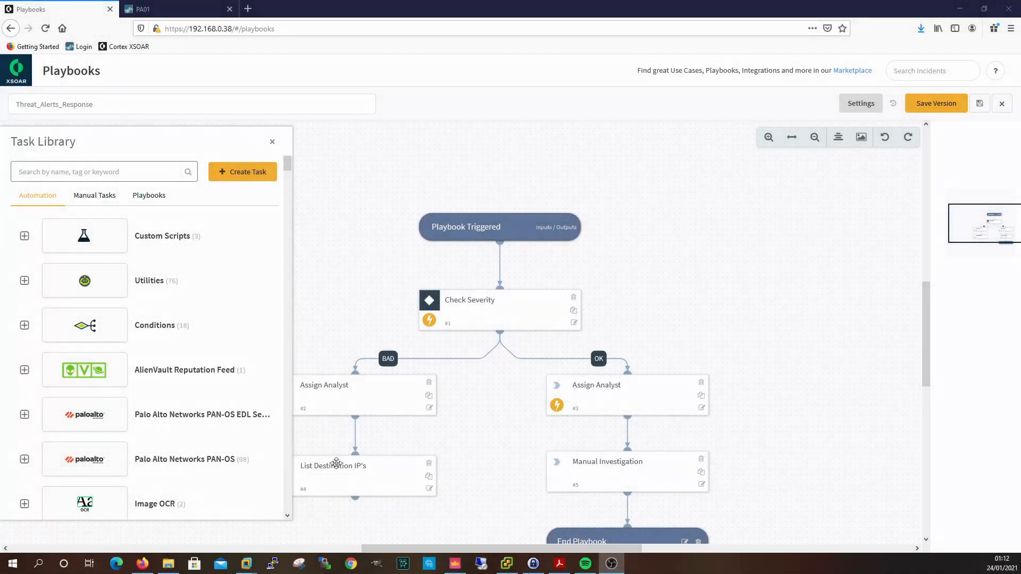
left_click(160, 10)
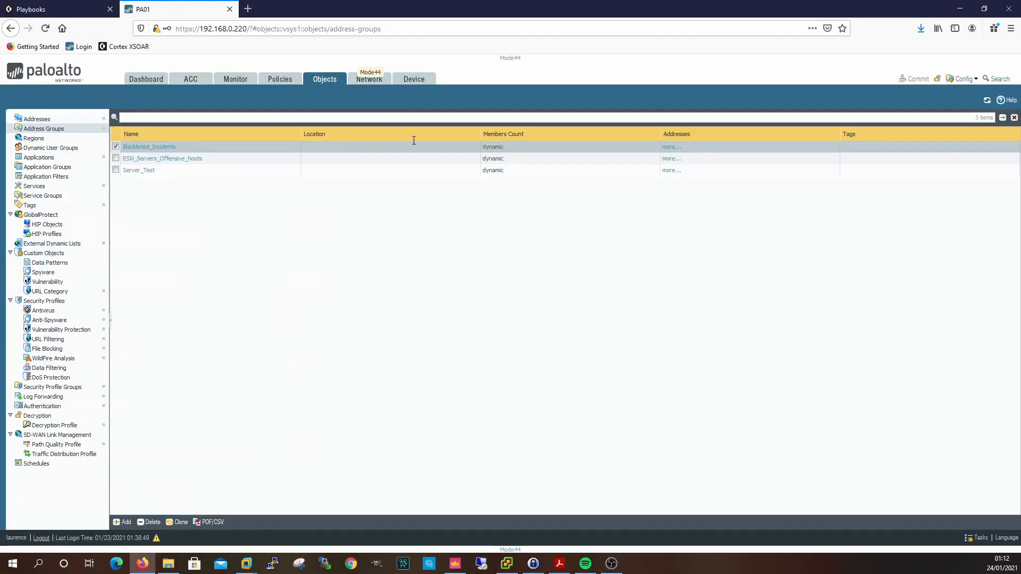
left_click(159, 148)
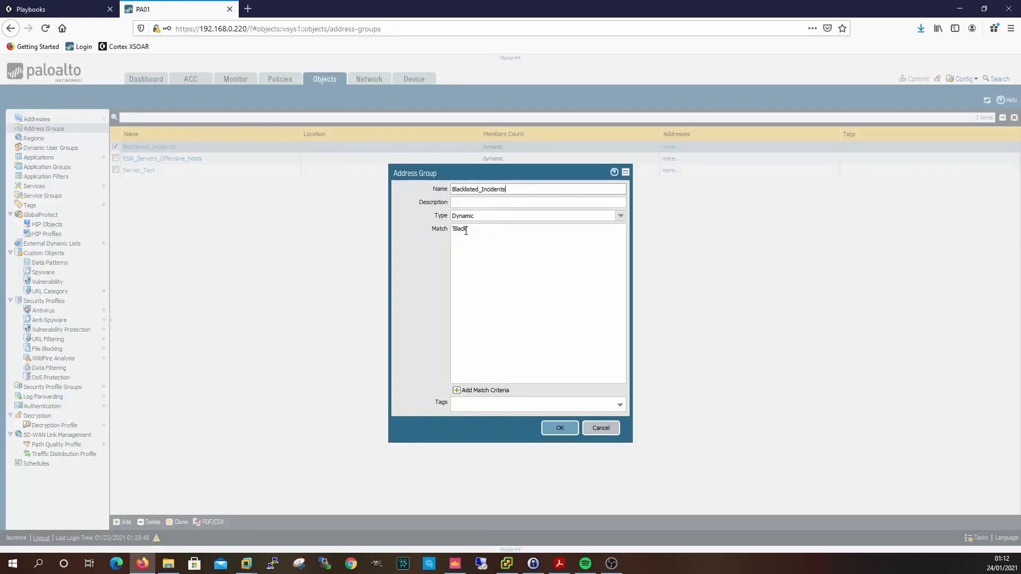
left_click(600, 429)
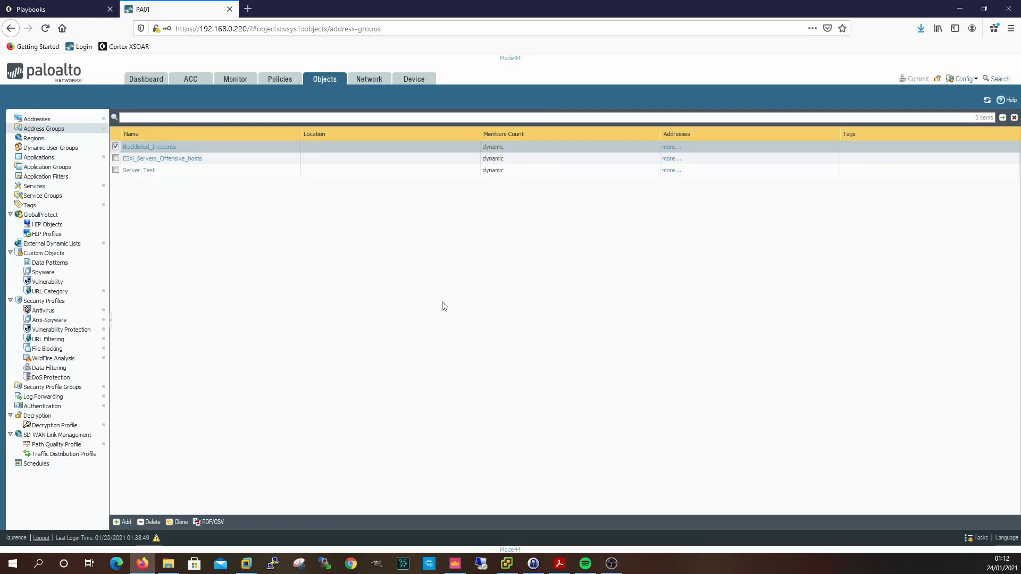
left_click(43, 10)
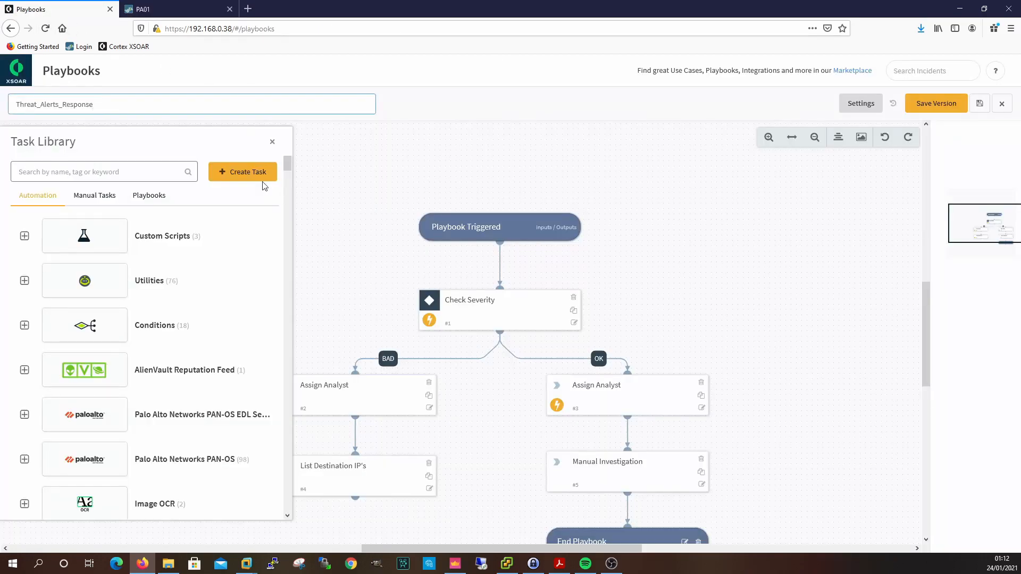
Step: Create a standard task named Block IP On Firewall using the panorama-register-ip-tag automation with the tag Black
left_click(243, 172)
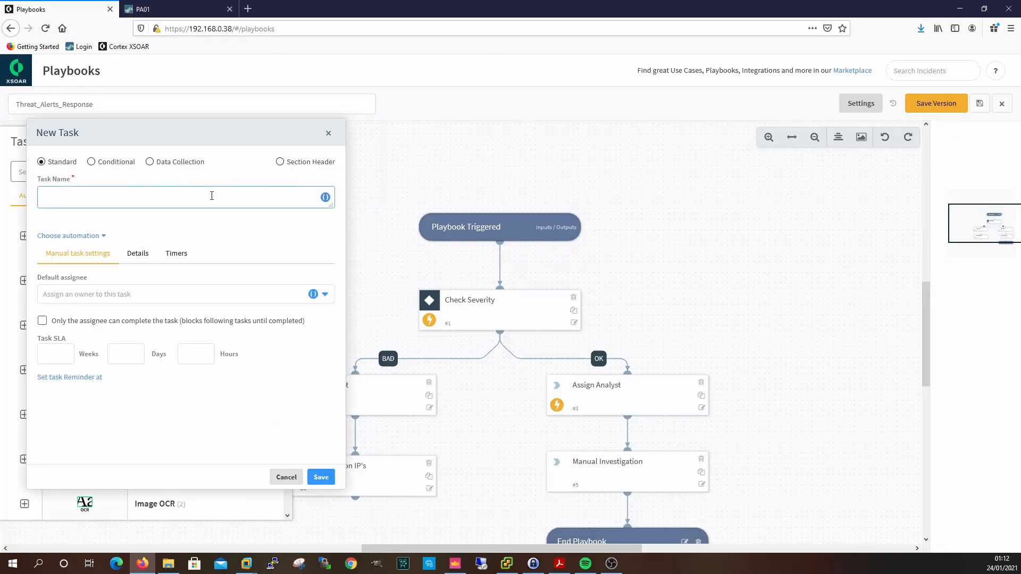
type("Block IP On Firewall")
left_click(98, 237)
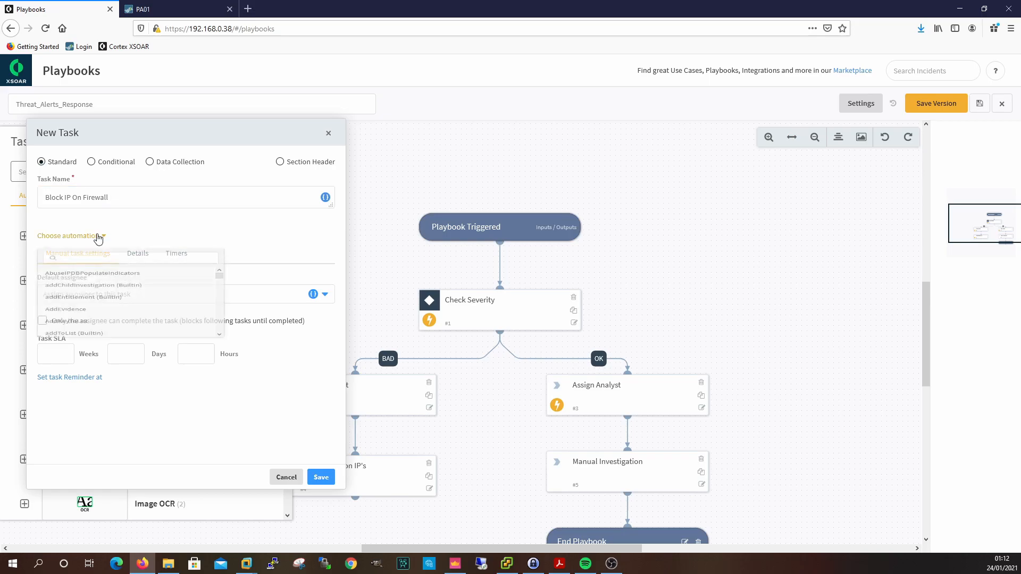
type("panoram")
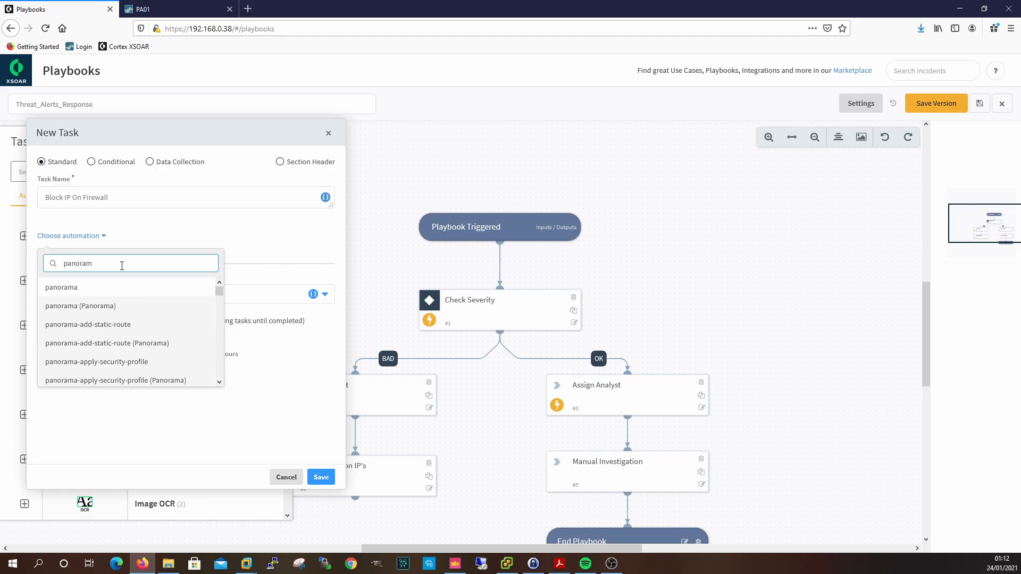
type("a-re")
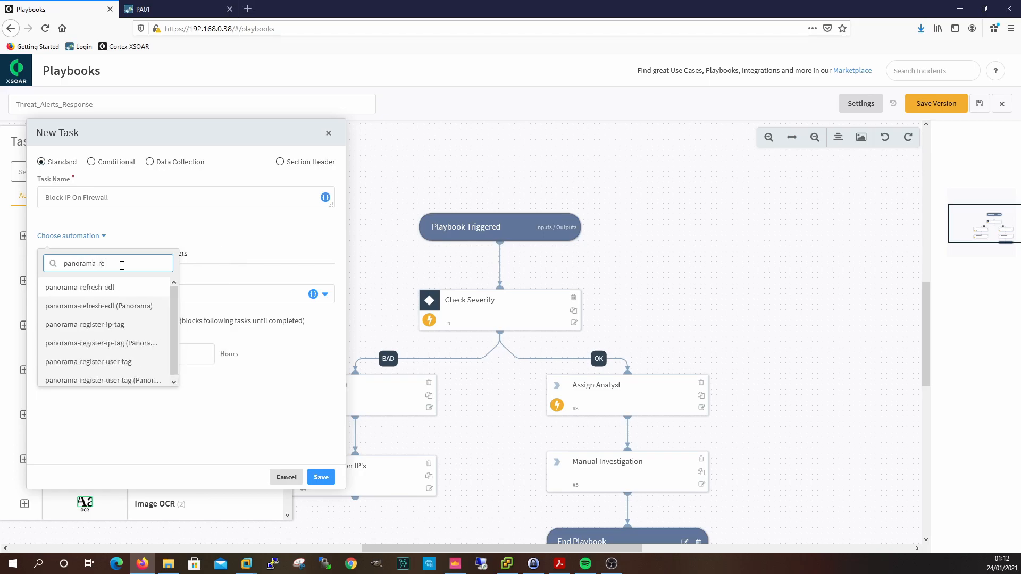
left_click(97, 325)
left_click(178, 290)
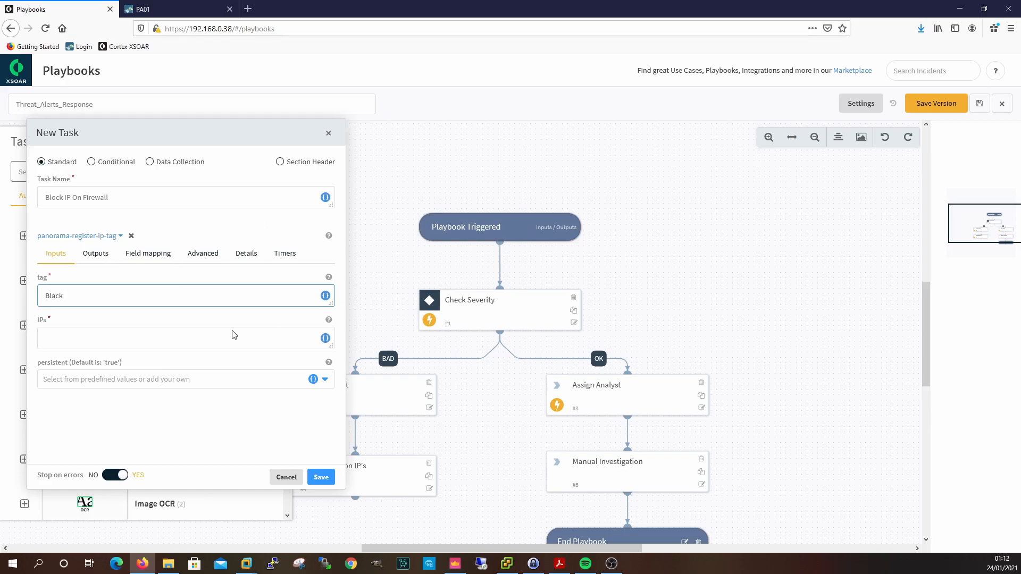
Step: Set the source of the IPs input to the incident's Destination IP and open its filters and transformers
left_click(325, 339)
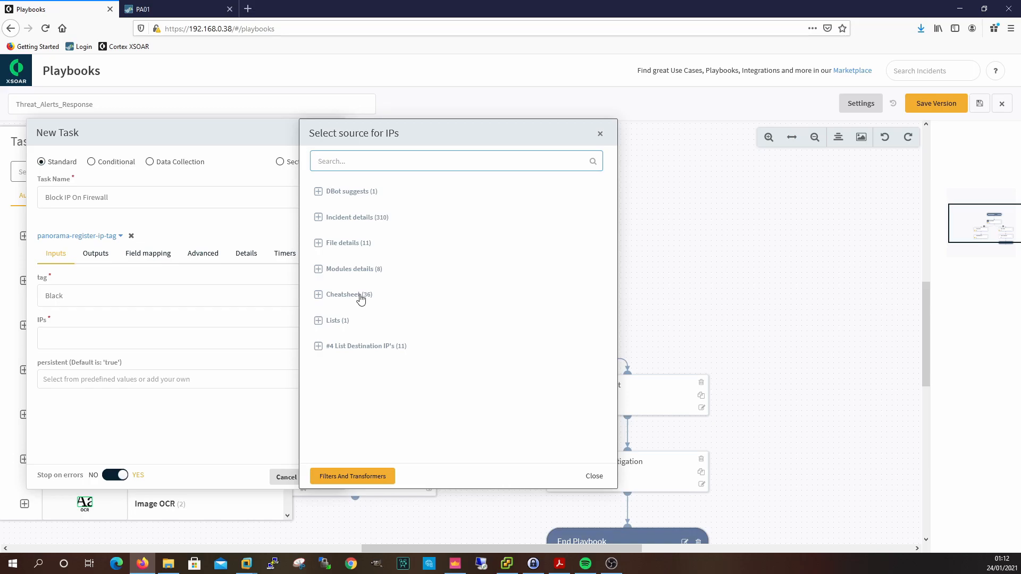
left_click(319, 221)
scroll(371, 319, "down", 3)
scroll(371, 326, "down", 10)
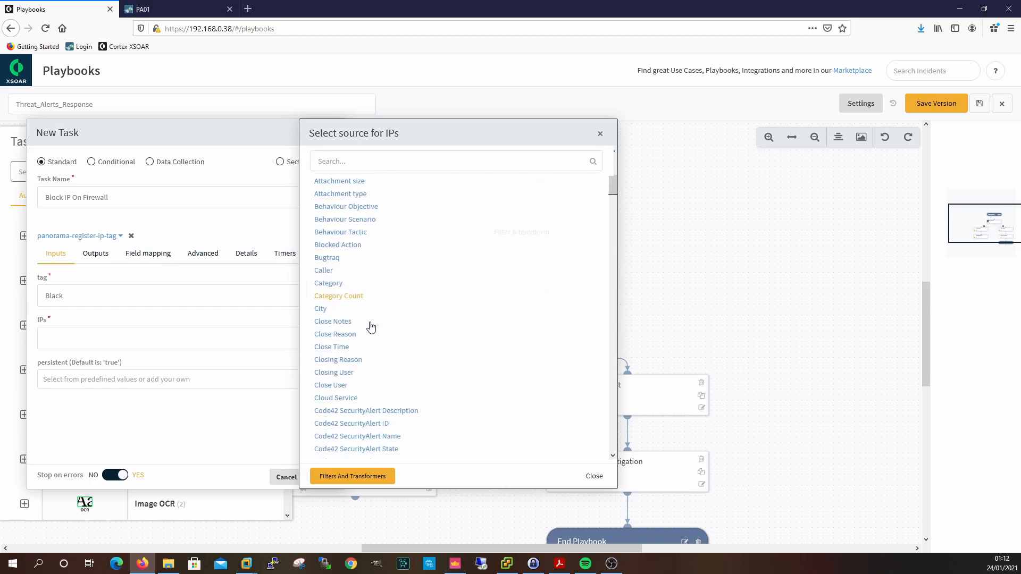
scroll(368, 331, "down", 10)
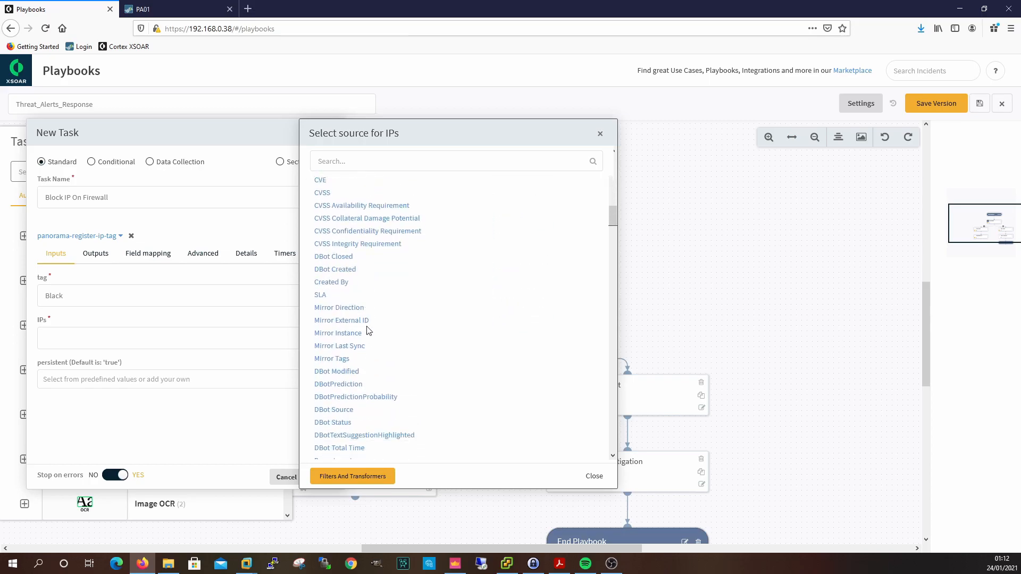
left_click(322, 322)
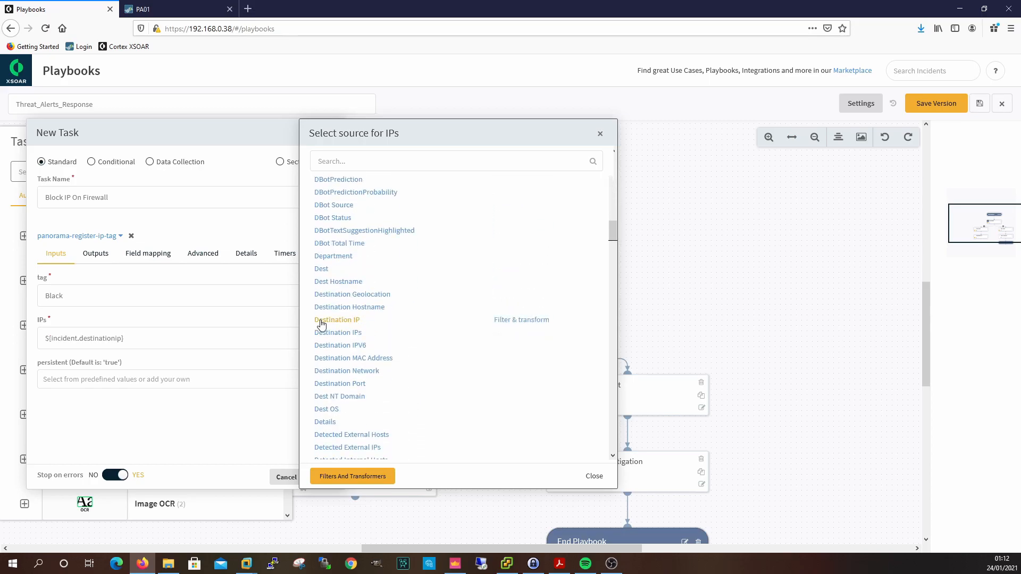
left_click(509, 322)
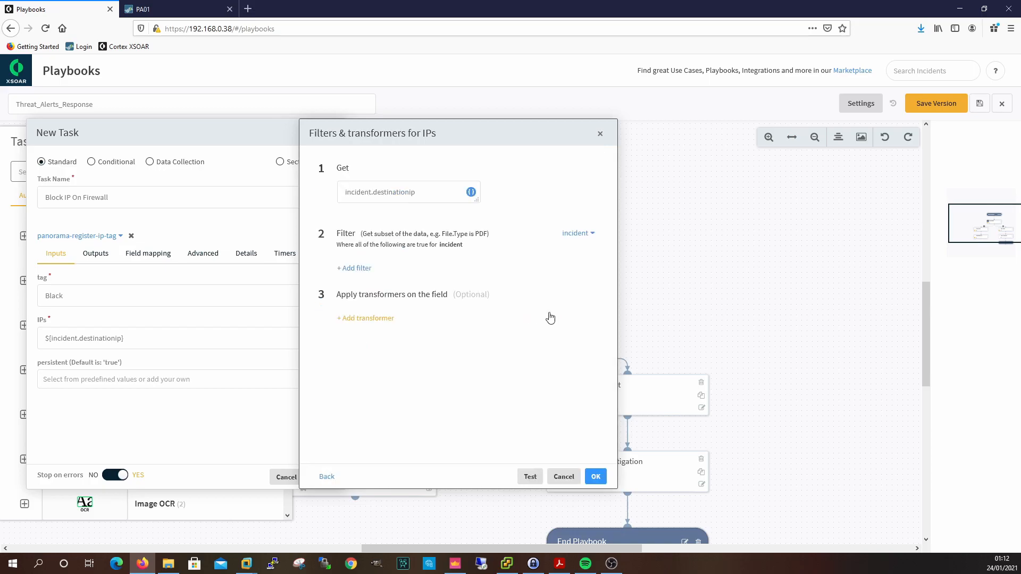
left_click(357, 318)
left_click(342, 335)
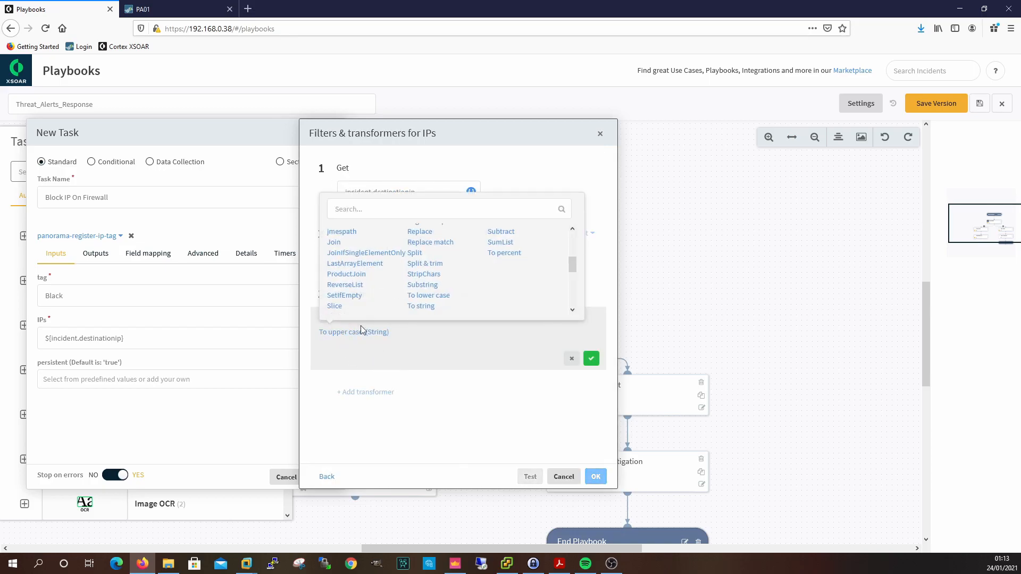
scroll(337, 290, "down", 5)
scroll(348, 279, "up", 2)
scroll(376, 287, "up", 2)
left_click(417, 255)
left_click(418, 369)
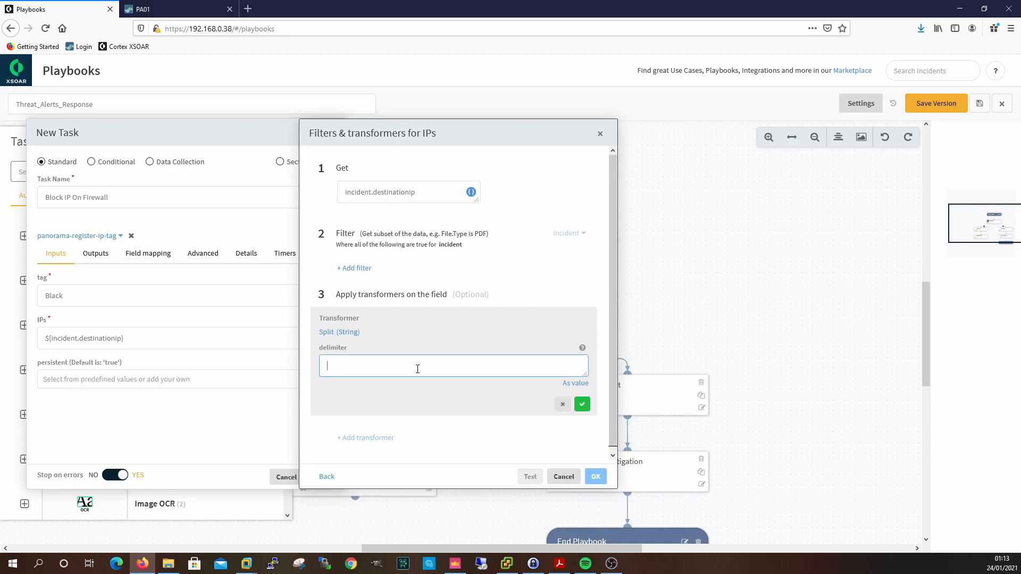
left_click(563, 405)
Step: Test the untransformed incident.destinationip value against the existing PA01.mode44.co.uk investigation #1023
left_click(531, 475)
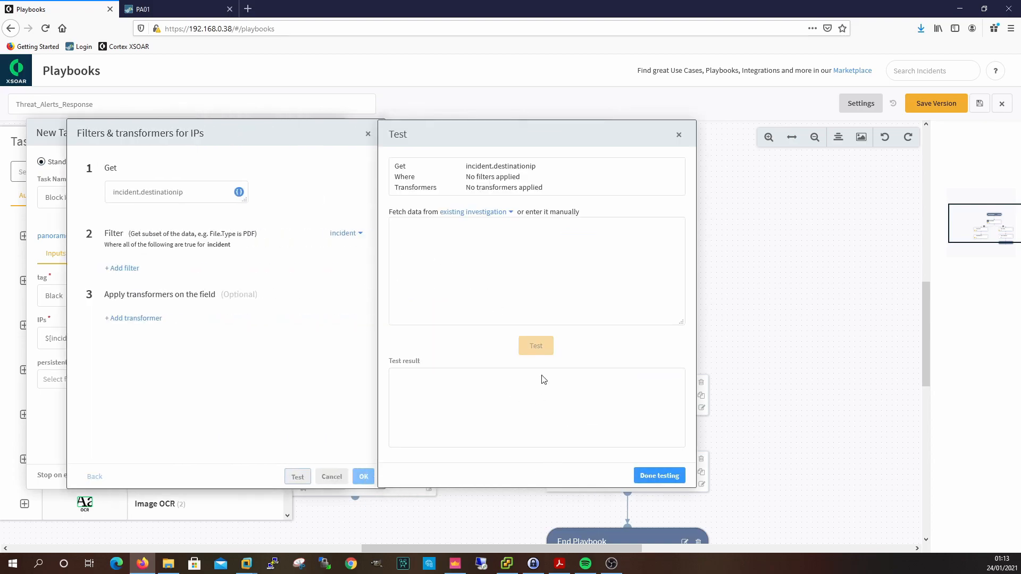
left_click(492, 212)
left_click(452, 256)
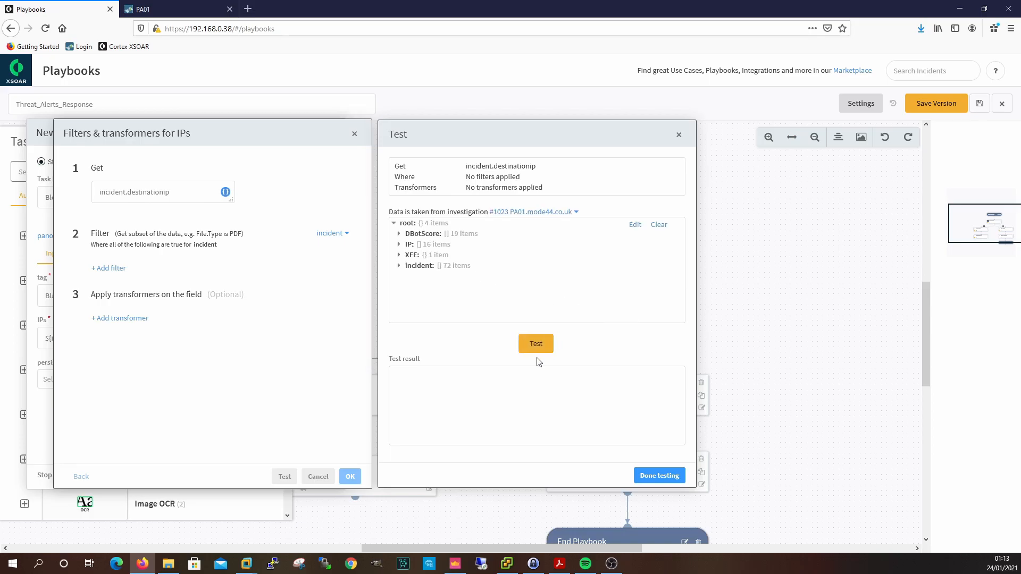
left_click(538, 345)
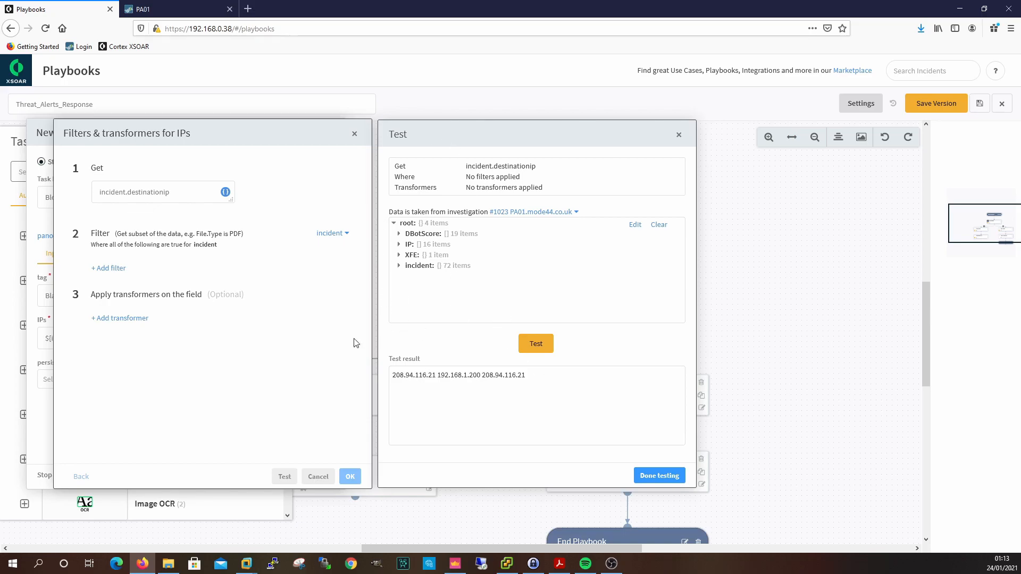
Step: Add a Split transformer with a space as delimiter to the destination IP value and run the test
left_click(138, 319)
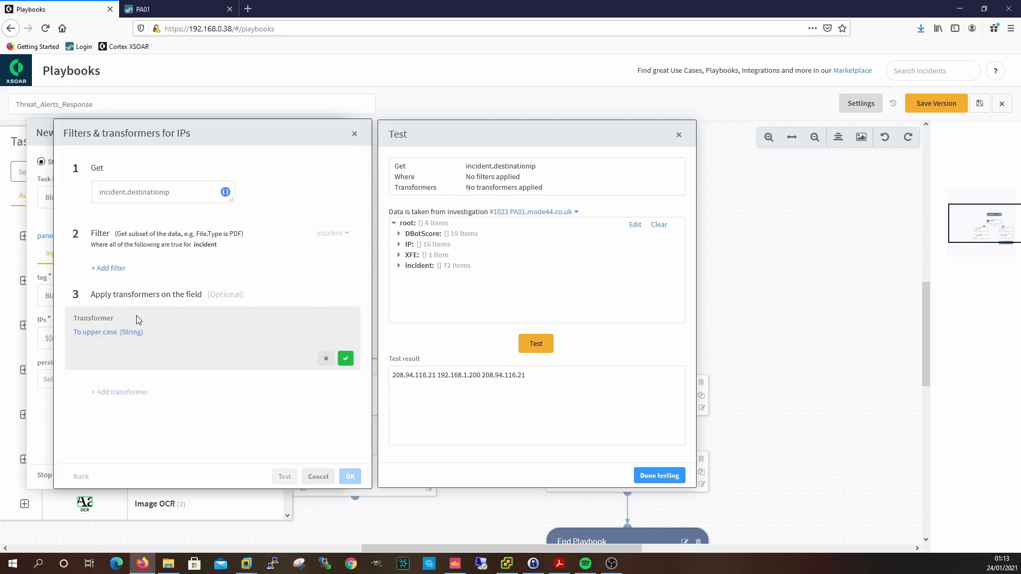
left_click(105, 334)
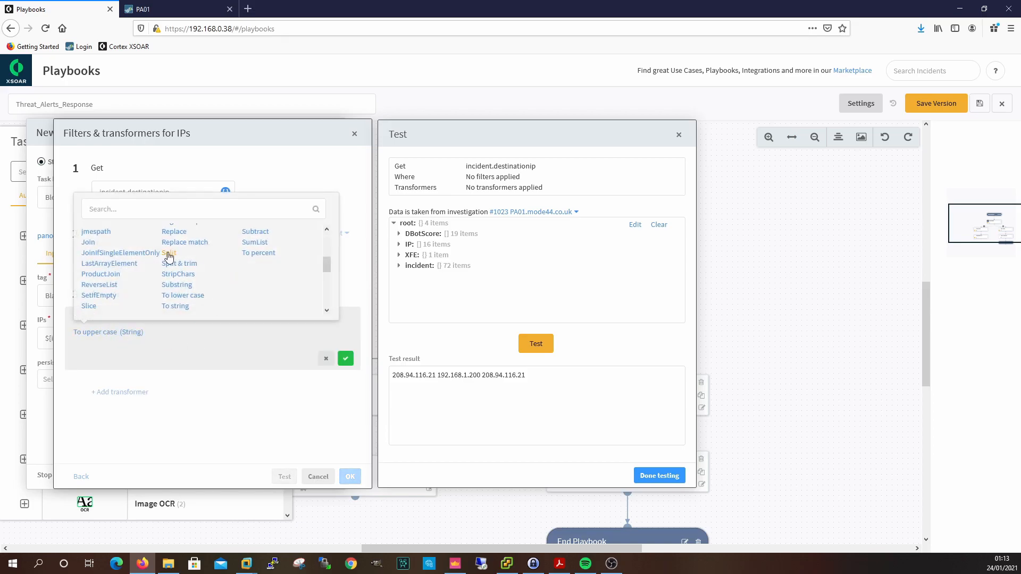
left_click(168, 254)
left_click(182, 364)
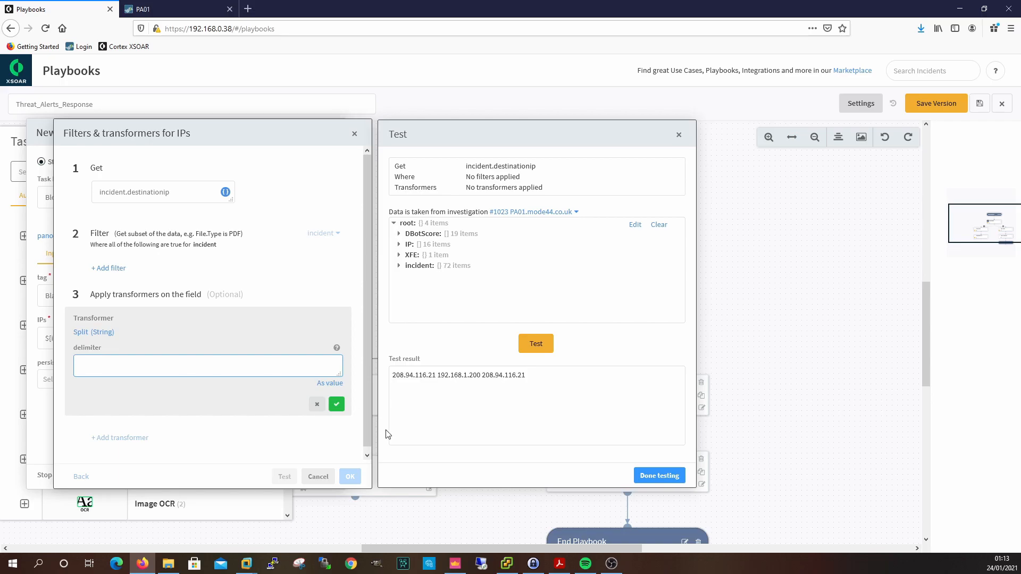
left_click(336, 404)
left_click(540, 345)
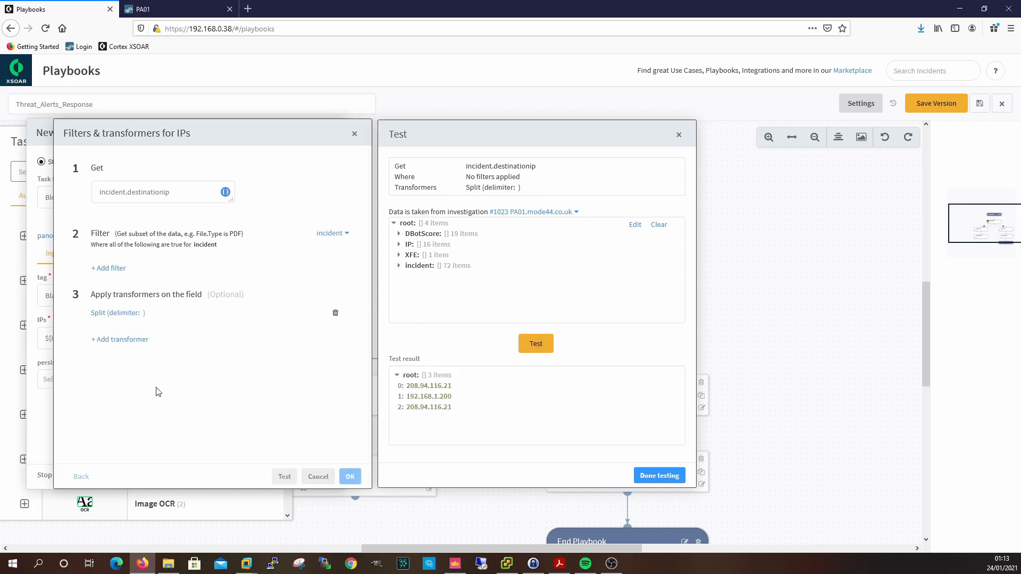
Step: Add a Unique transformer after the Split transformer on the IPs input
left_click(114, 341)
left_click(111, 356)
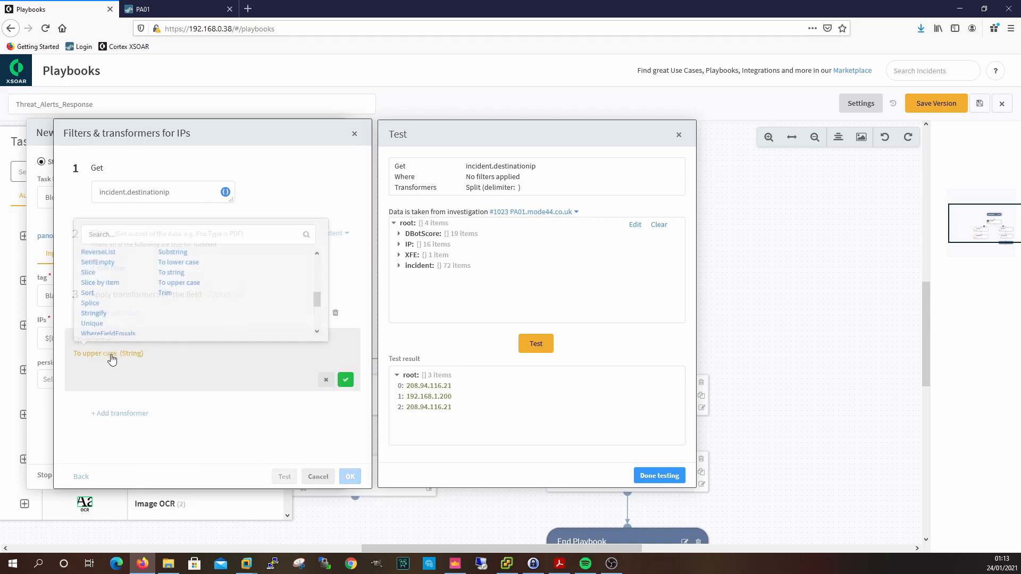
left_click(92, 324)
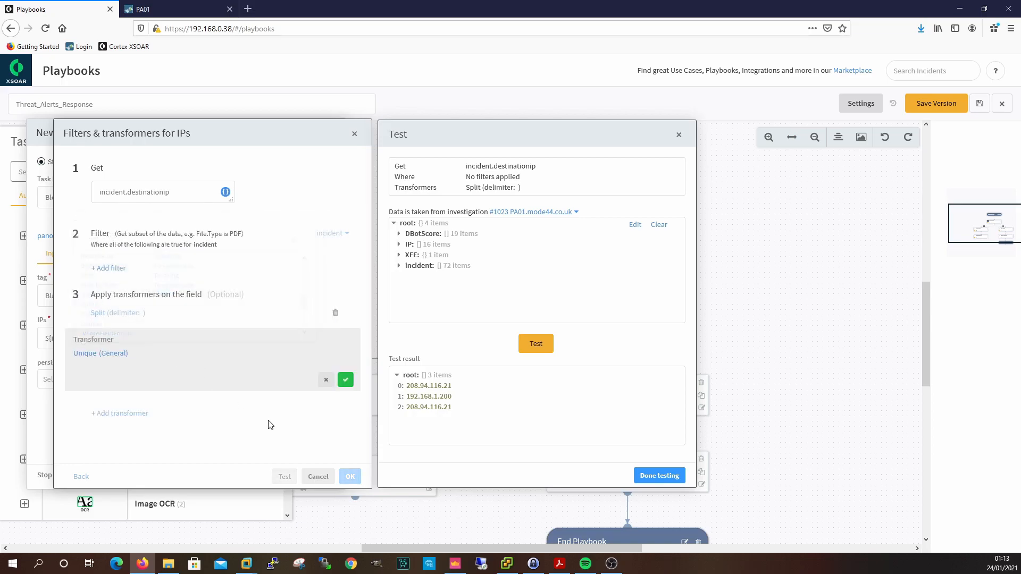
left_click(346, 379)
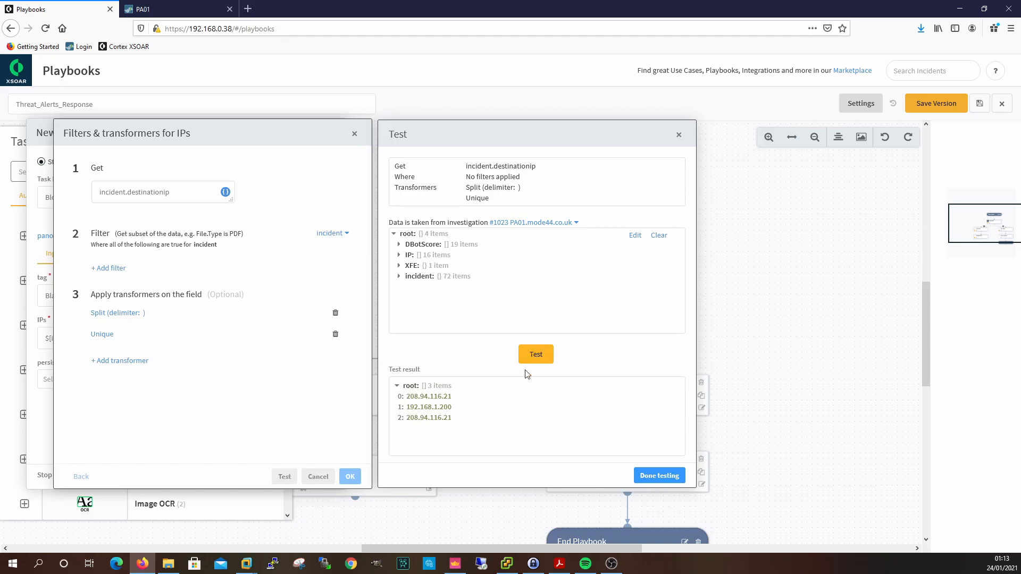
Step: Finish testing, apply the transformers to the IPs input, and save the Block IP On Firewall task
left_click(659, 476)
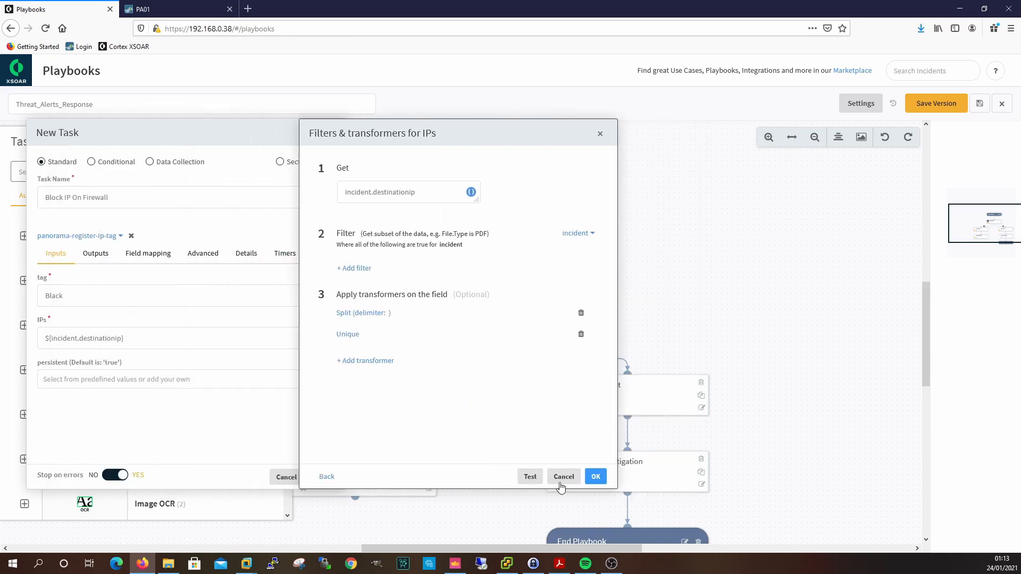
left_click(596, 477)
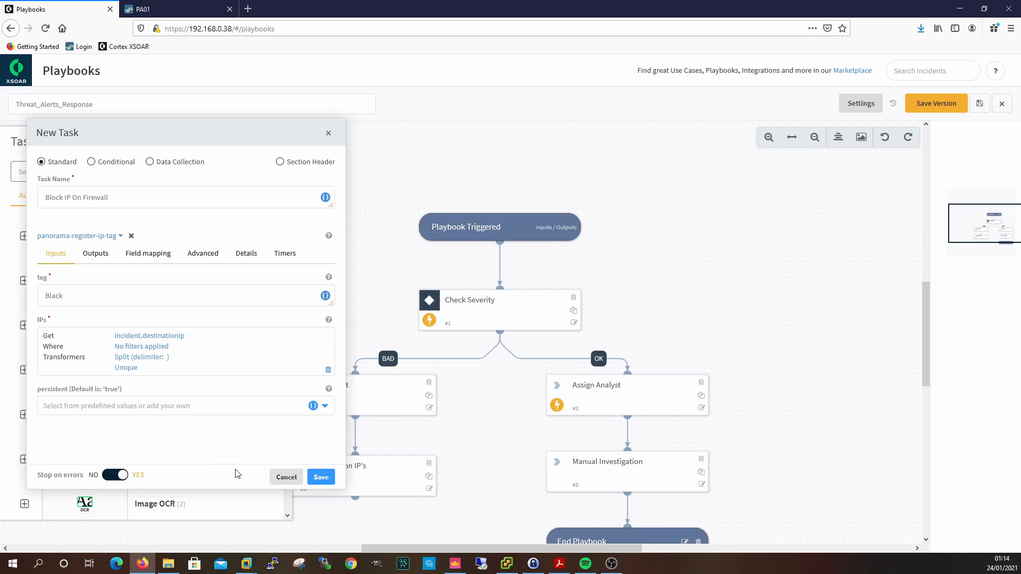
left_click(320, 477)
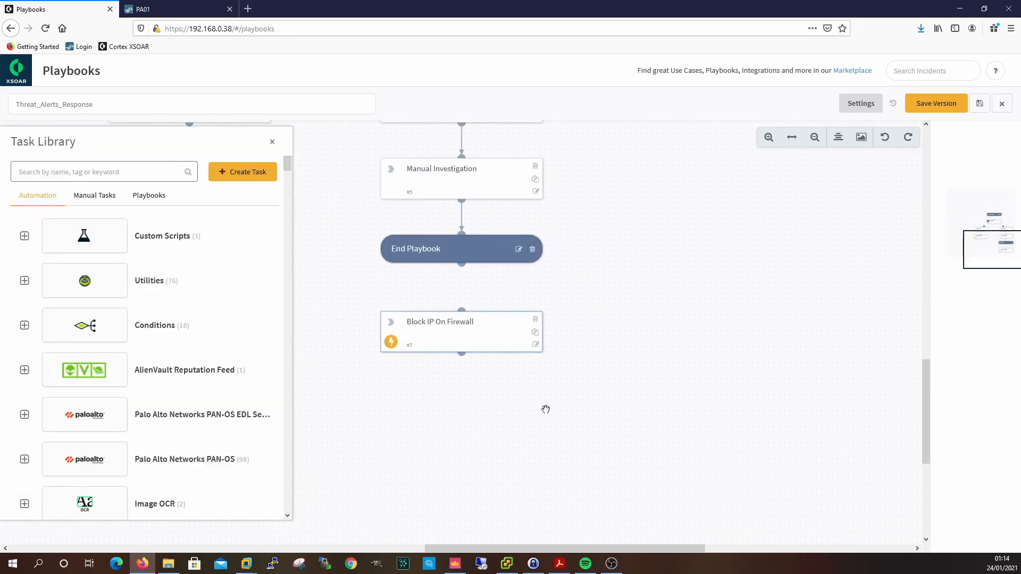
Step: Place Block IP On Firewall below List Destination IP's and connect List Destination IP's to it
left_click_drag(417, 465, 690, 480)
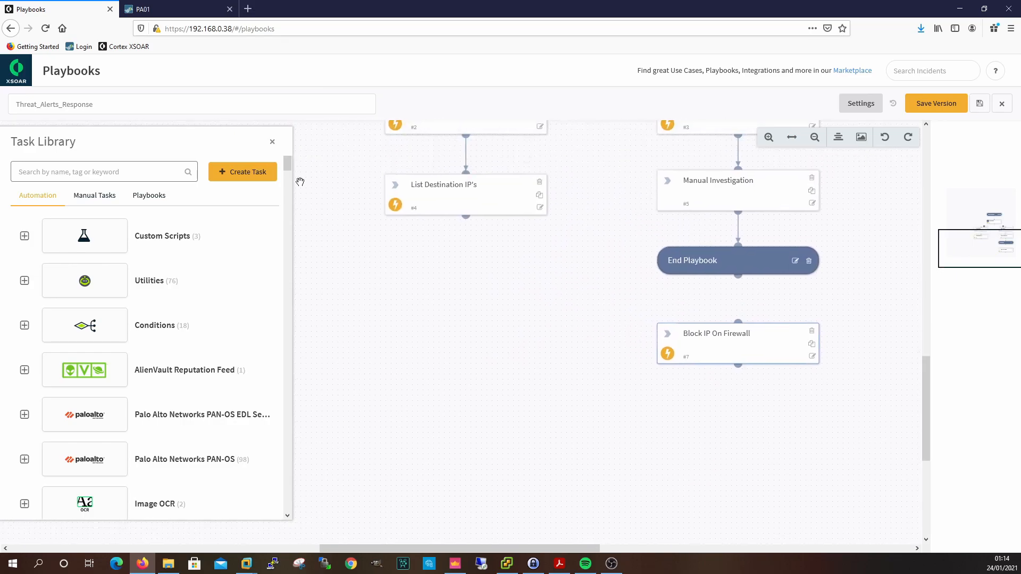
left_click(273, 141)
left_click_drag(767, 352, 492, 283)
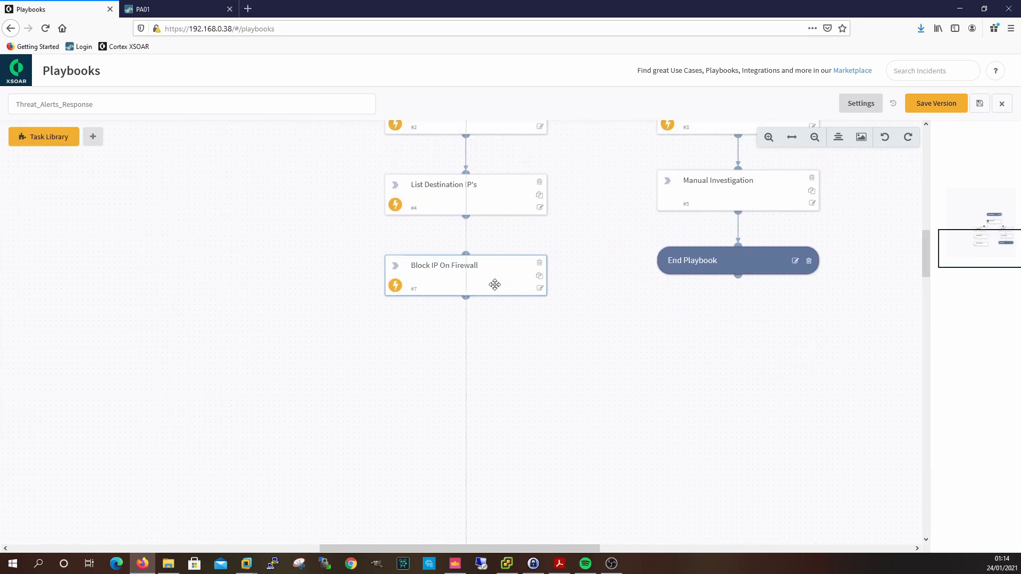
left_click_drag(466, 217, 466, 255)
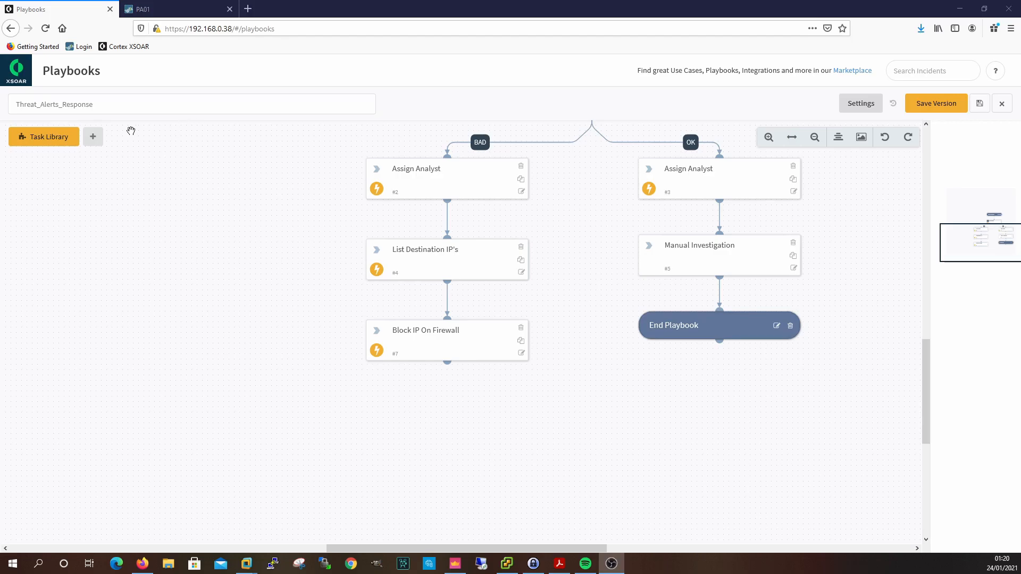
Step: Create a standard playbook task named Alert Email that uses the send-mail automation
left_click(93, 137)
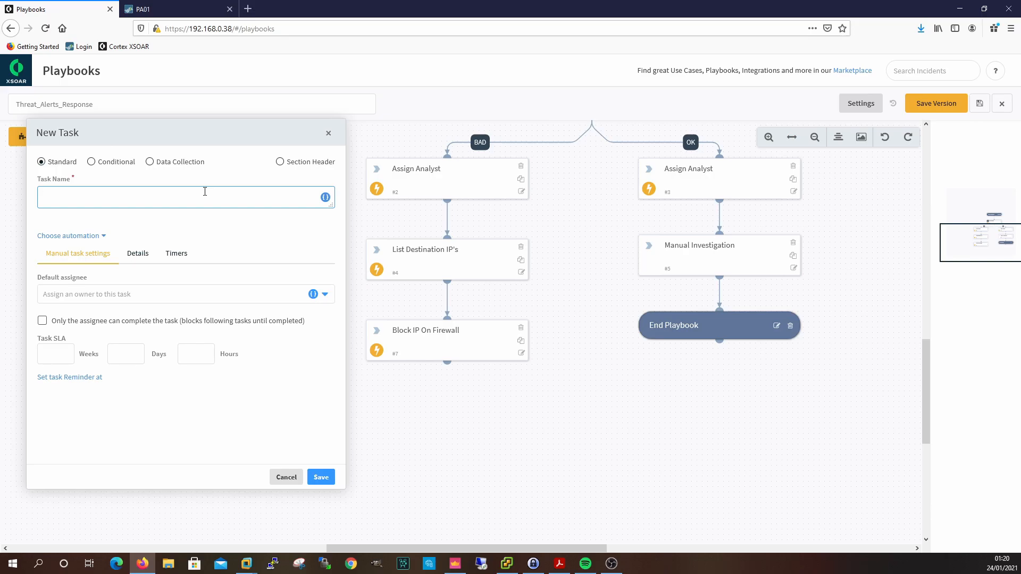
type("Alert Email")
left_click(97, 235)
type("send-")
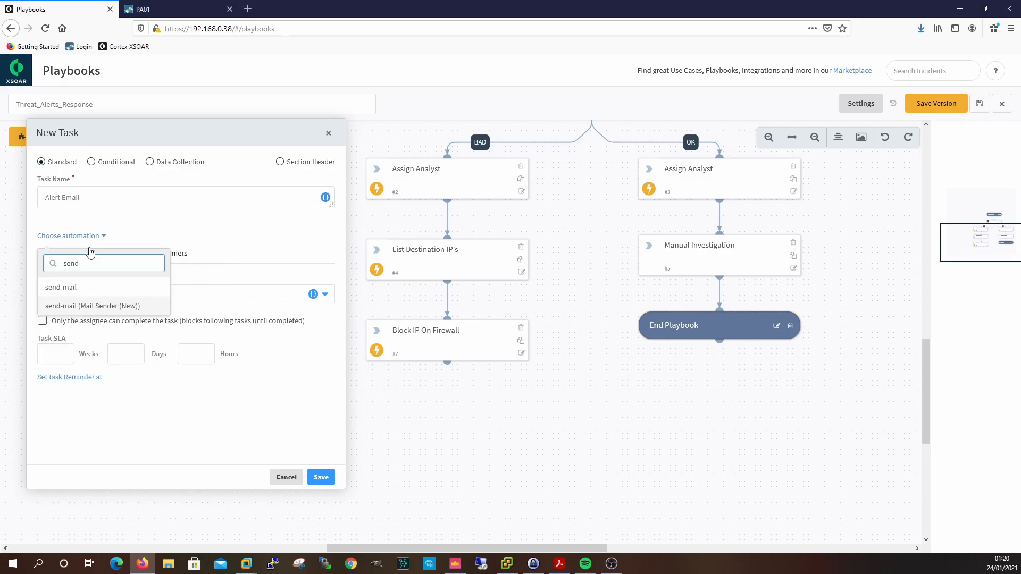
left_click(75, 288)
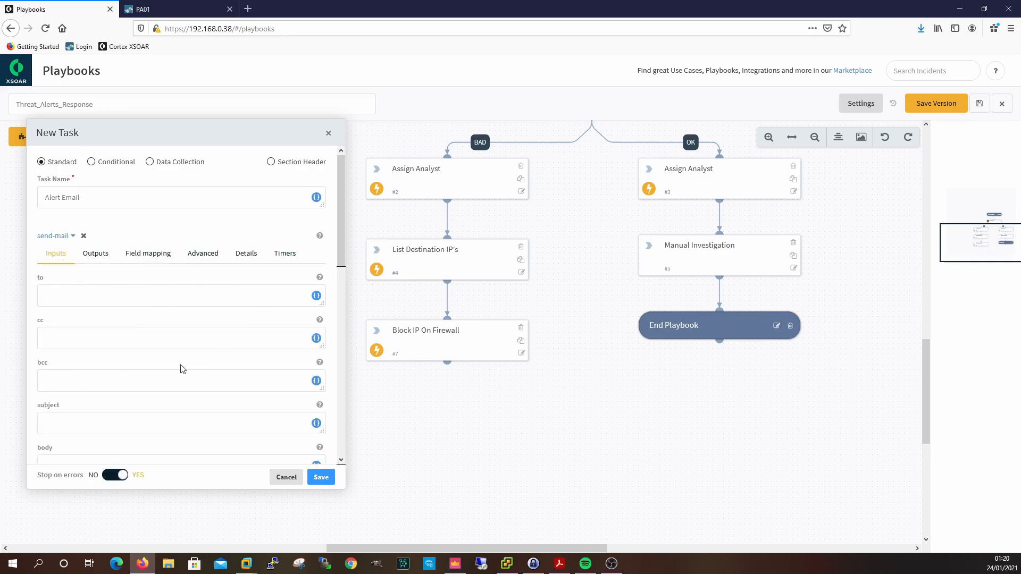
Step: Set the email subject of the Alert Email task to "Cortex Threat Alert"
left_click(234, 297)
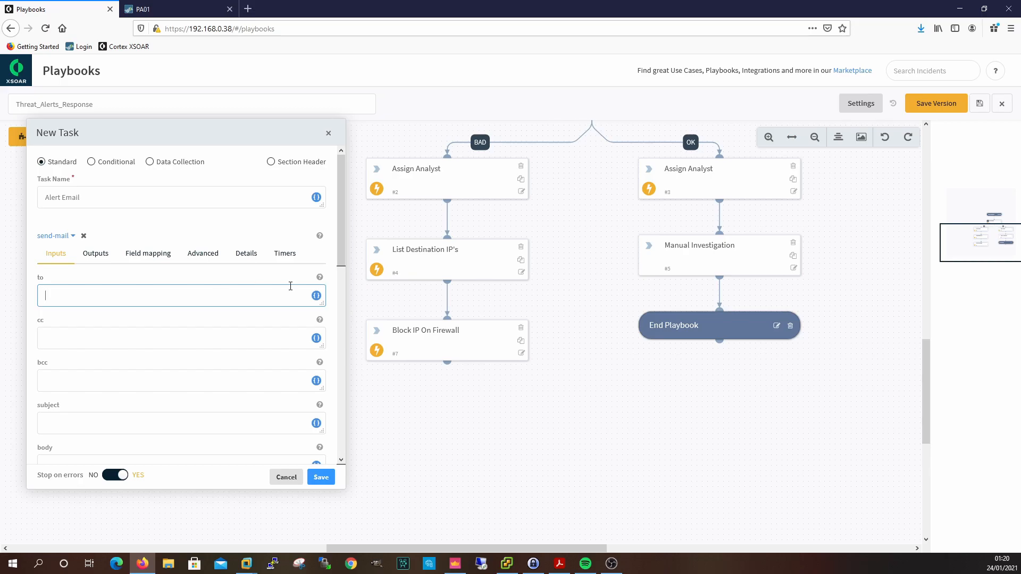
scroll(276, 298, "down", 3)
left_click(235, 250)
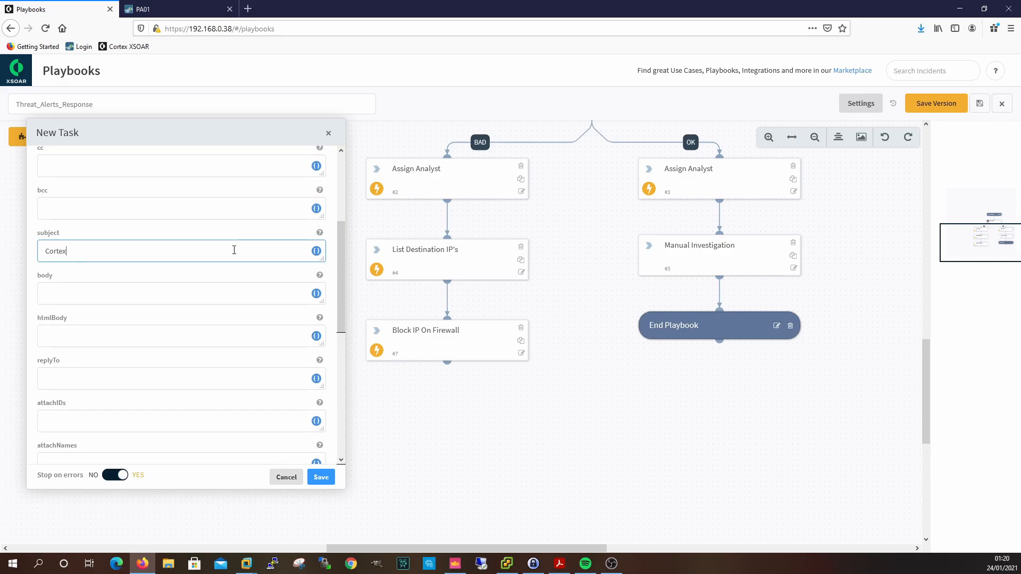
type("Cortex Threat Alert")
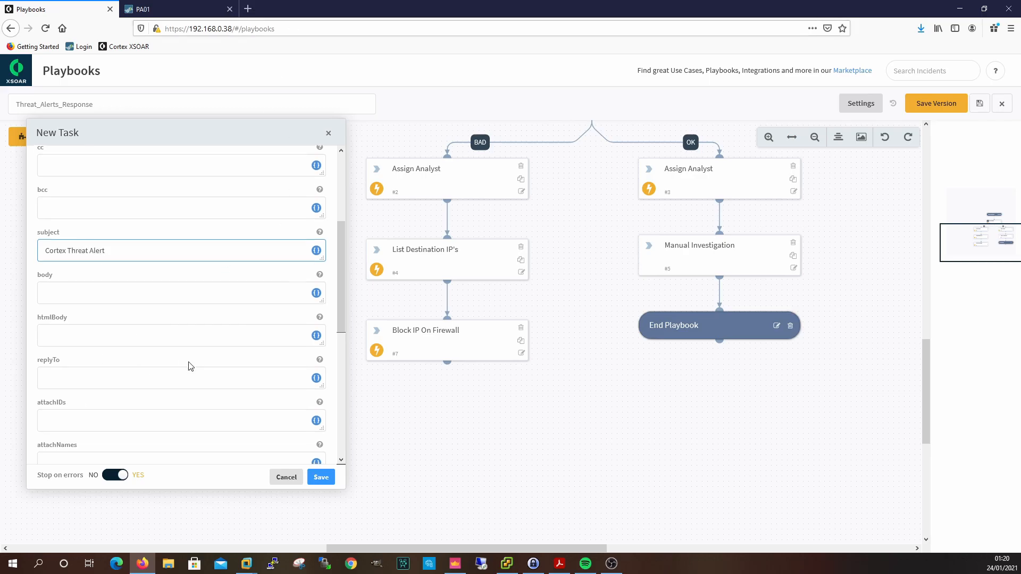
Step: Start the email body with "This is to notify of an alert level" followed by the incident's Severity field
scroll(190, 360, "down", 2)
scroll(186, 372, "up", 3)
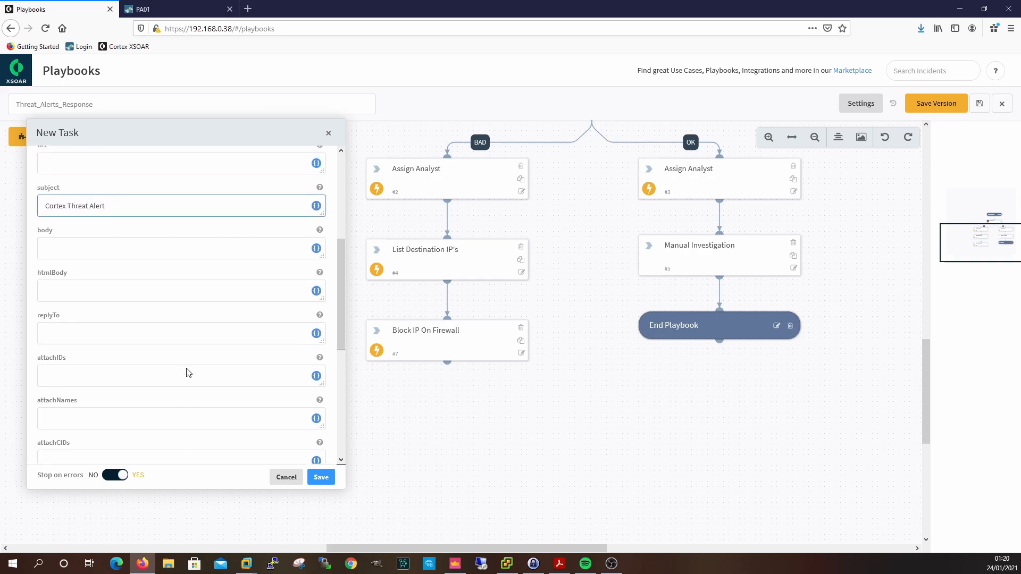
left_click(222, 353)
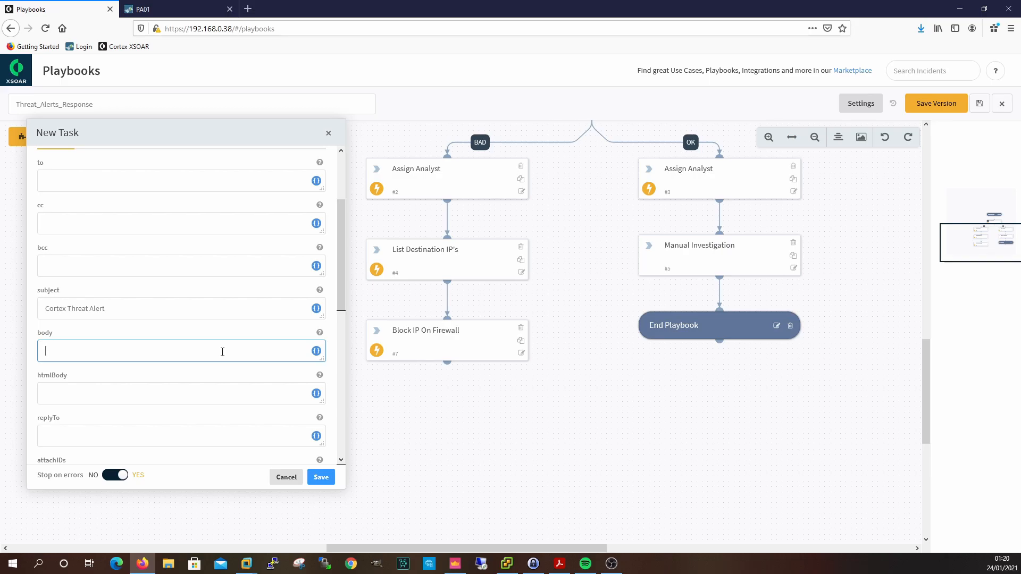
type("This is")
type("to notify of an alert level")
left_click(316, 351)
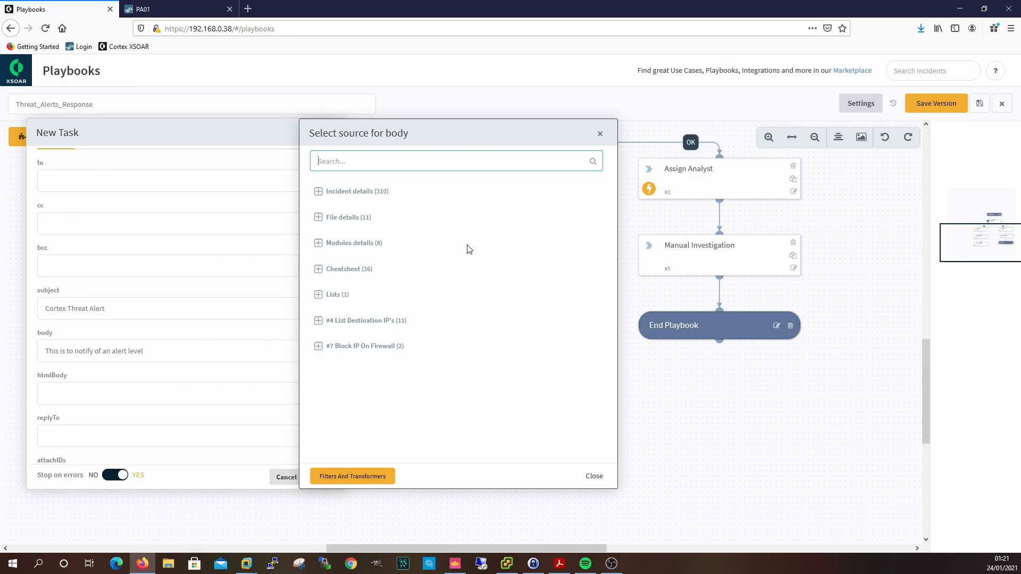
left_click(318, 192)
scroll(405, 330, "down", 10)
scroll(392, 352, "down", 15)
scroll(372, 362, "down", 20)
scroll(347, 376, "down", 15)
scroll(347, 378, "down", 5)
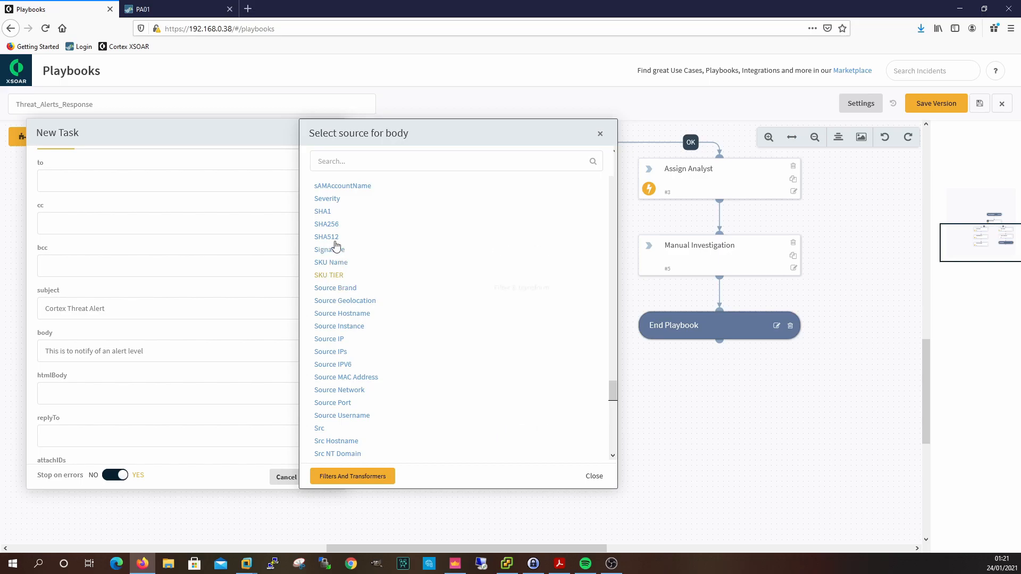
left_click(326, 199)
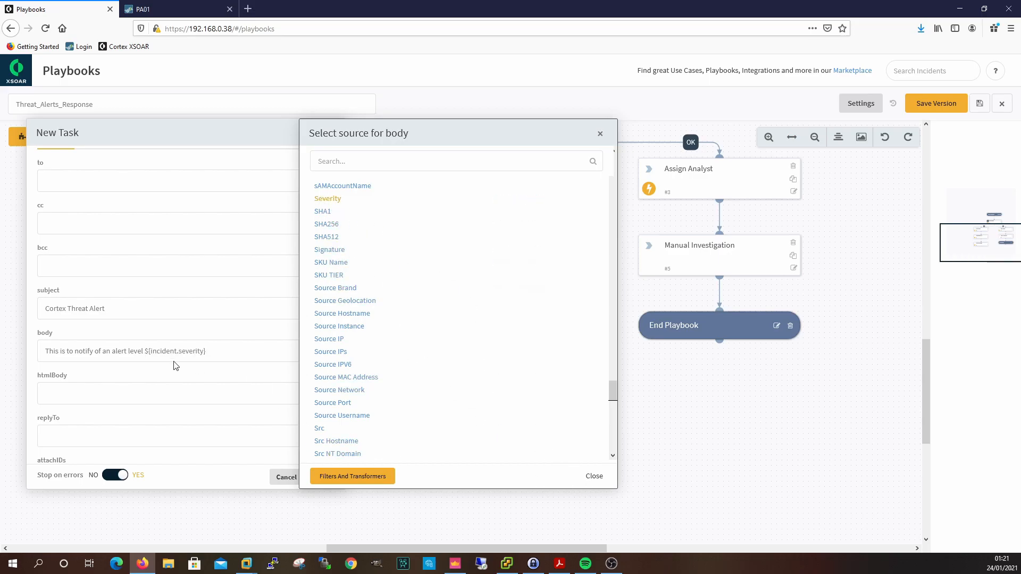
left_click(594, 477)
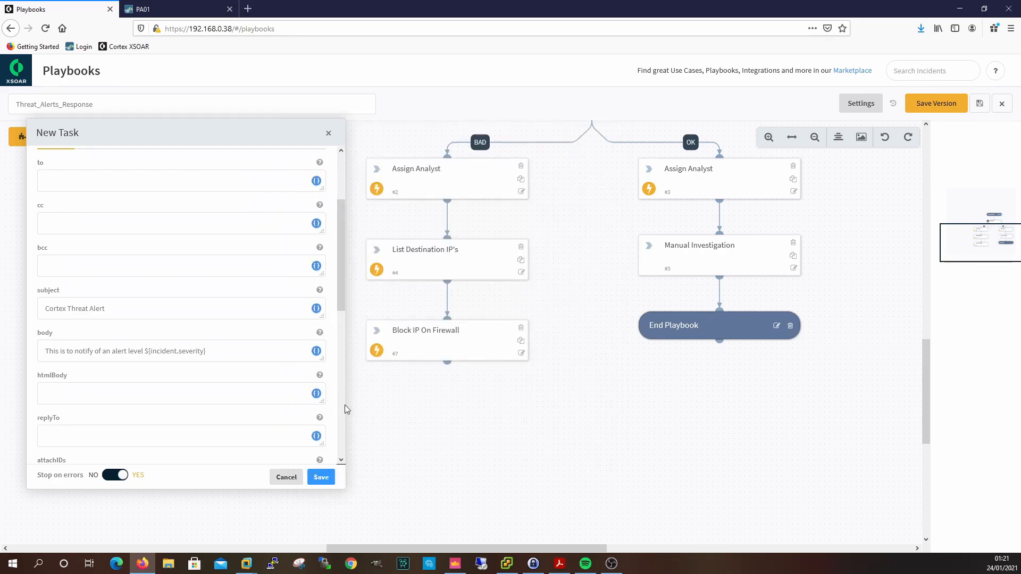
Step: Add a second body line reading "Source IP" followed by the incident's Source IP field
left_click(227, 356)
key("Return")
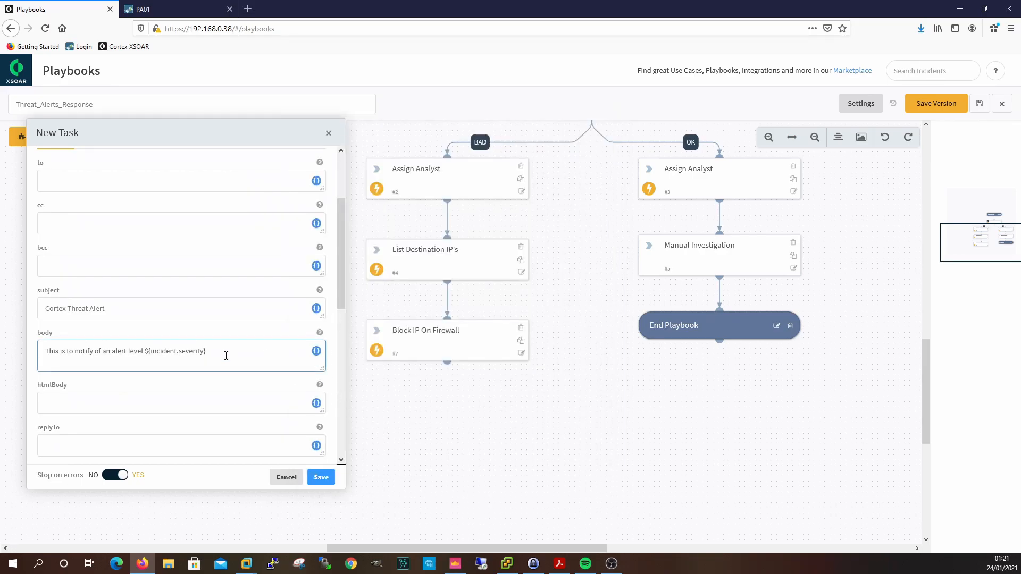
type("Source IP")
left_click(317, 352)
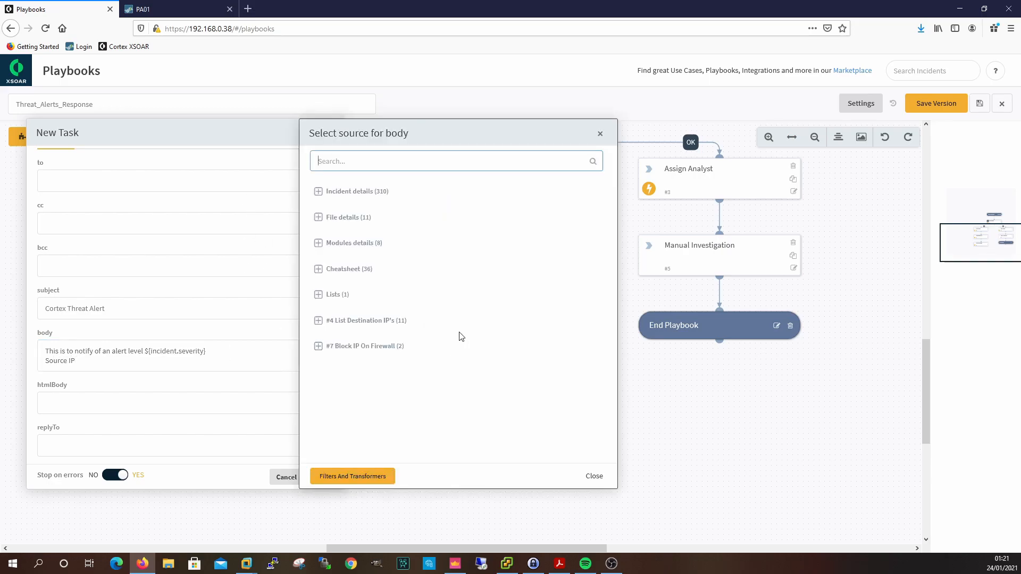
left_click(318, 191)
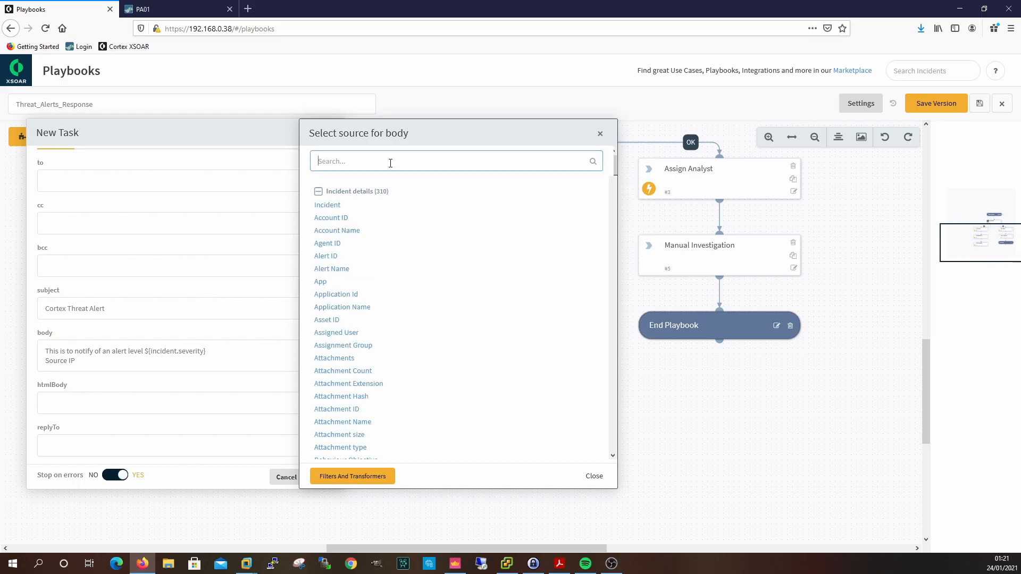
type("source")
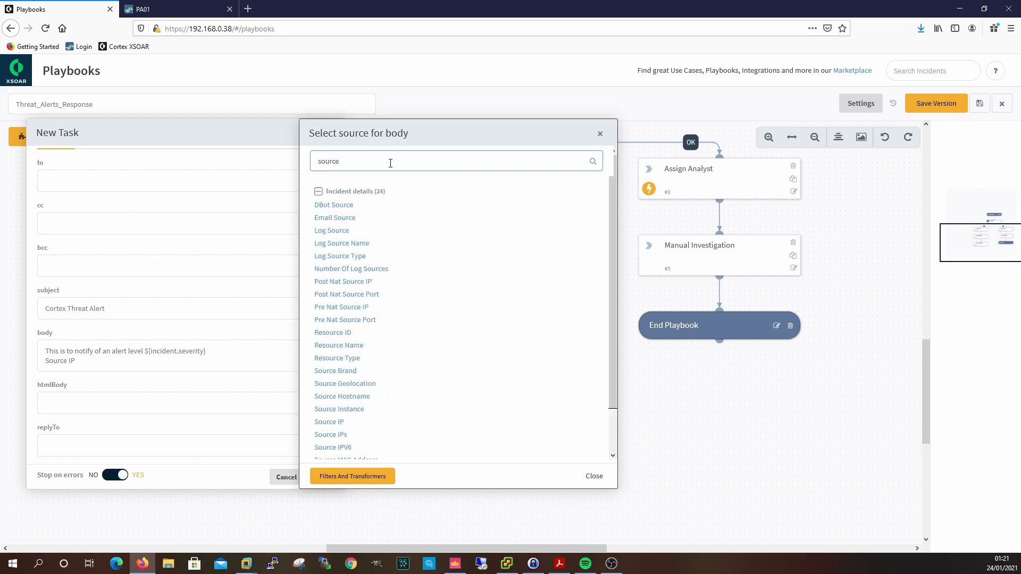
left_click(328, 423)
left_click(594, 476)
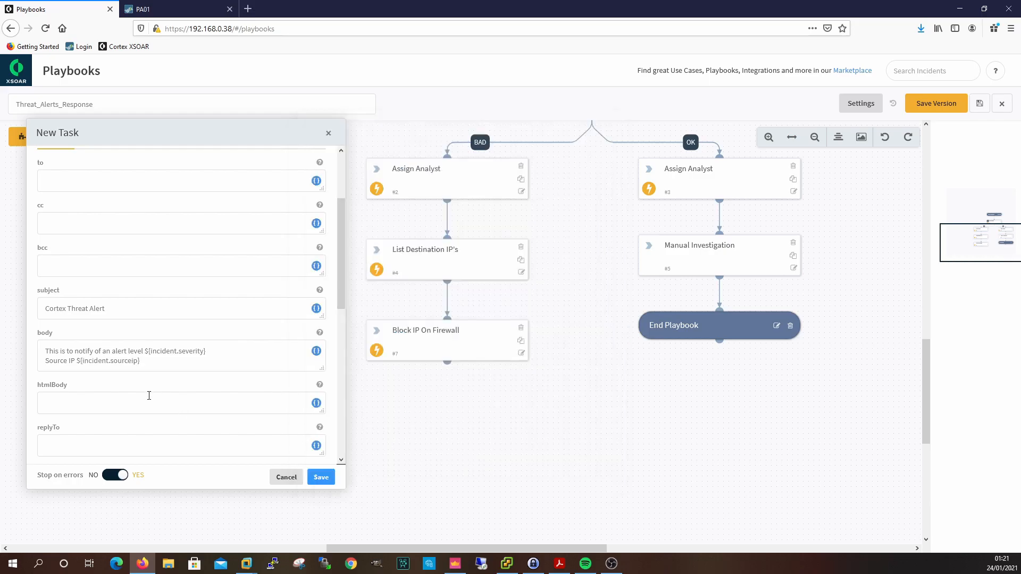
Step: Add a body line reading "Destination IP" followed by the incident's Destination IP field
left_click(150, 364)
key("Return")
type("Destination IP")
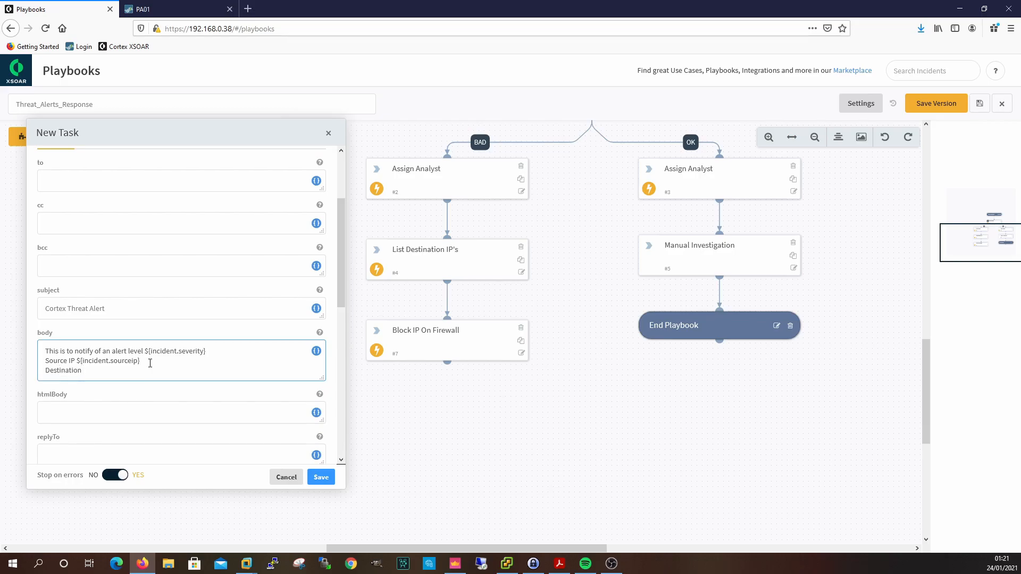
left_click(315, 351)
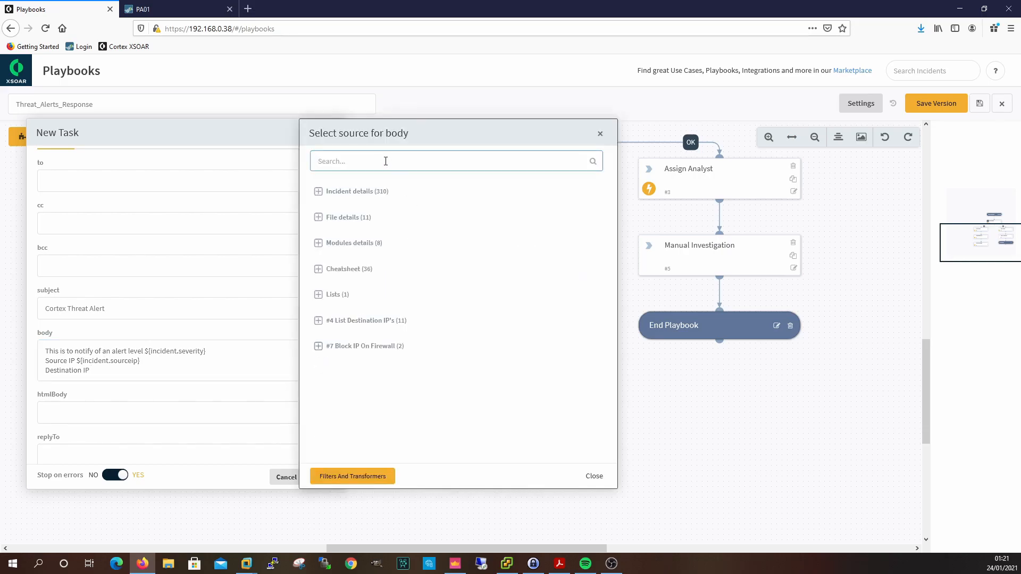
type("destinati")
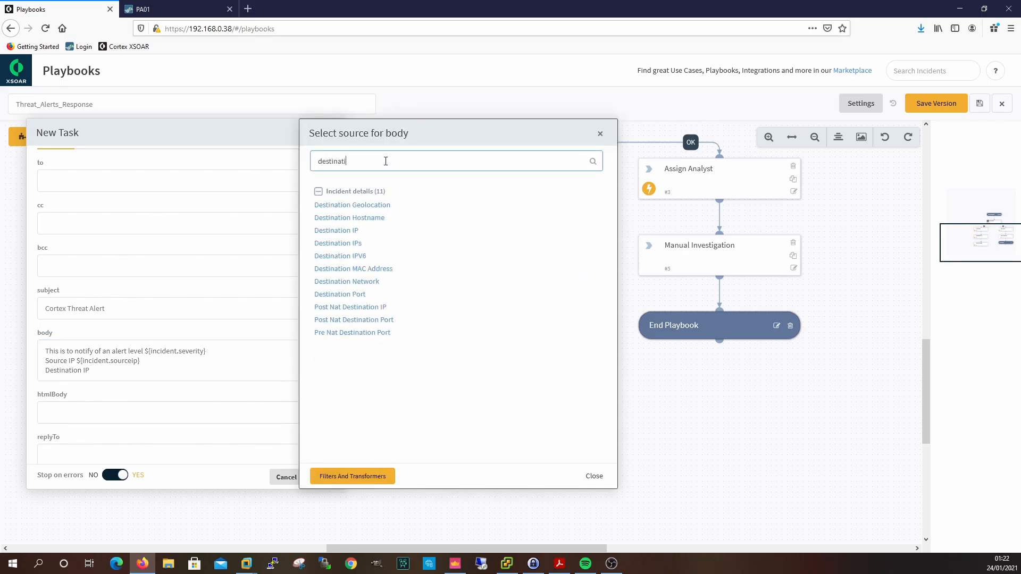
left_click(337, 230)
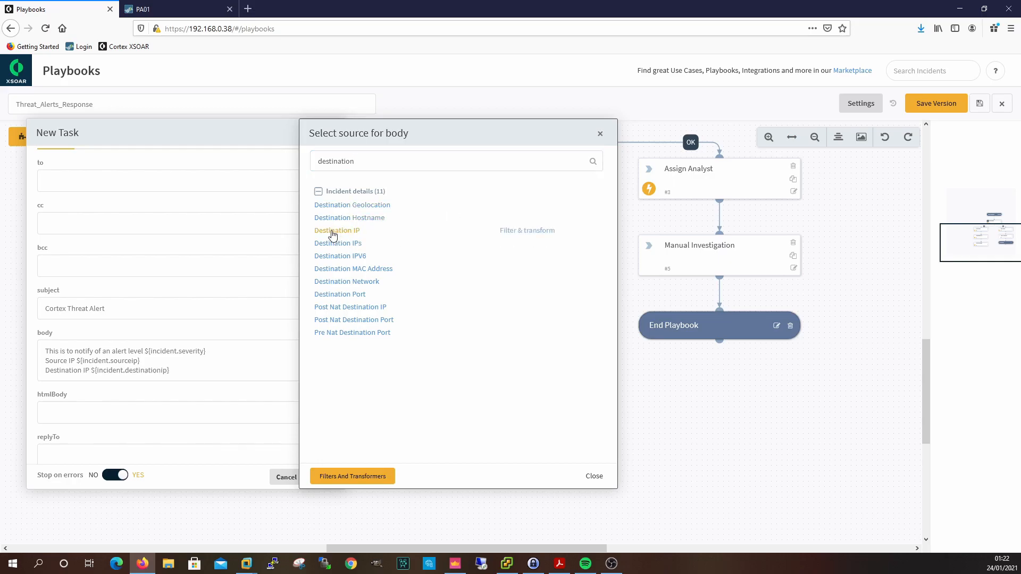
left_click(591, 476)
Step: Add a body line with the incident's SLA field ${incident.dbotDueDate} and label it "SLA"
left_click(182, 369)
key("Return")
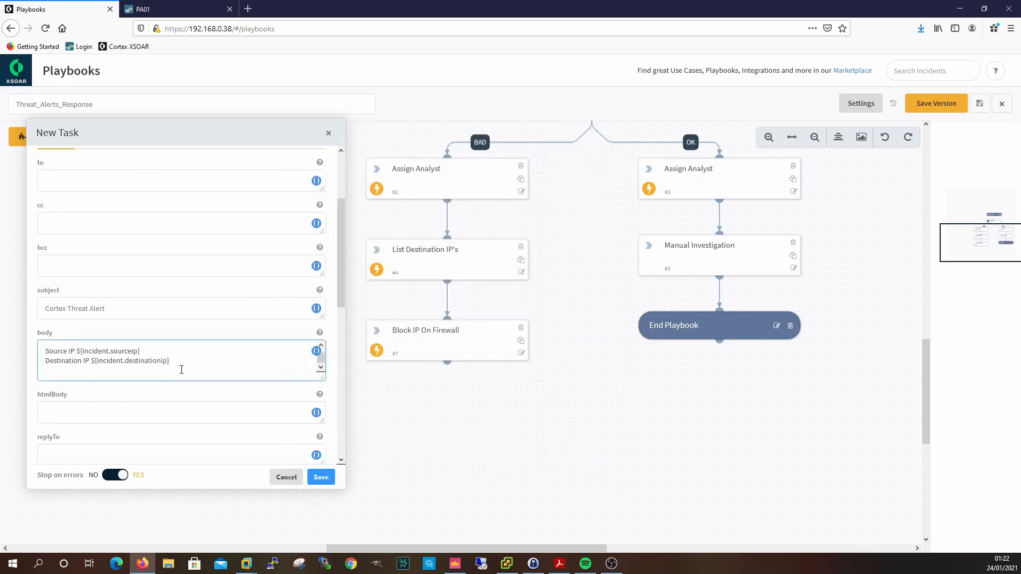
left_click(316, 351)
left_click(319, 192)
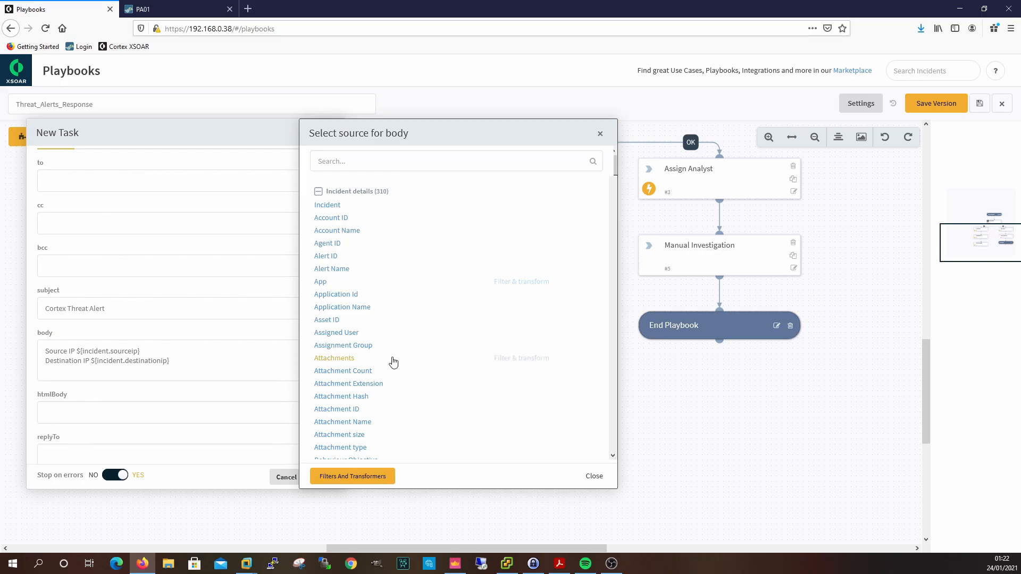
scroll(399, 343, "down", 5)
scroll(399, 343, "down", 15)
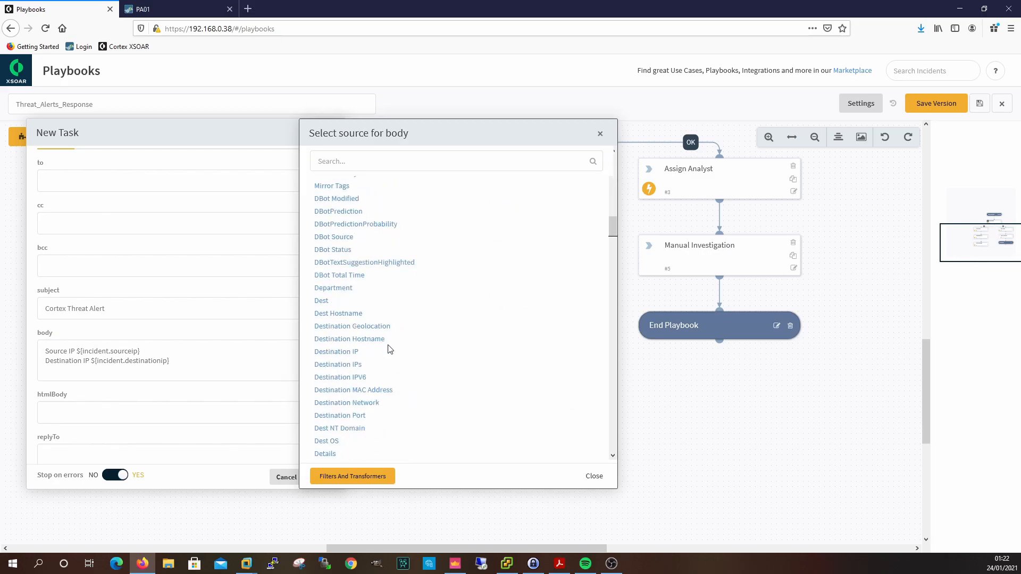
scroll(391, 351, "up", 3)
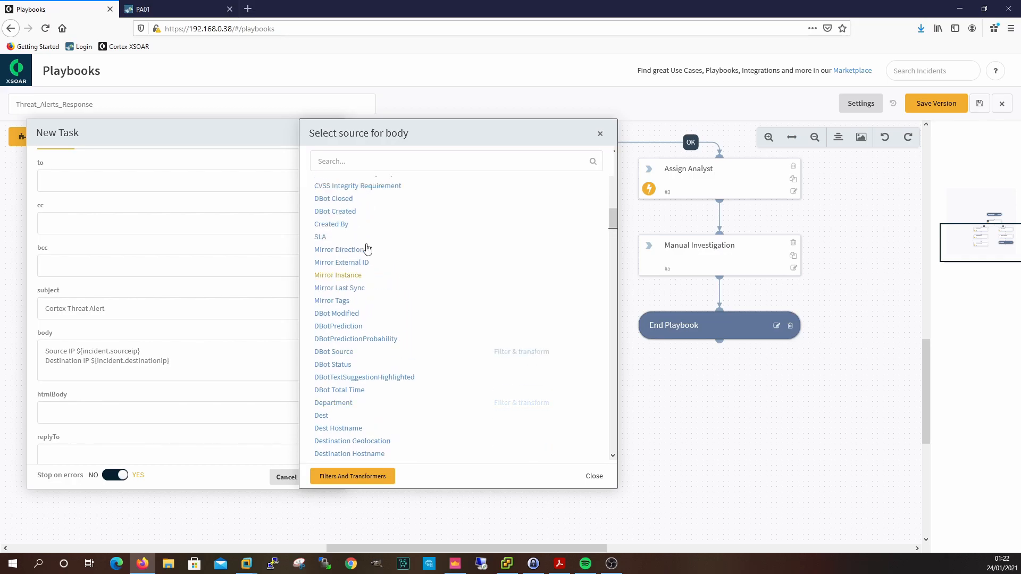
left_click(319, 238)
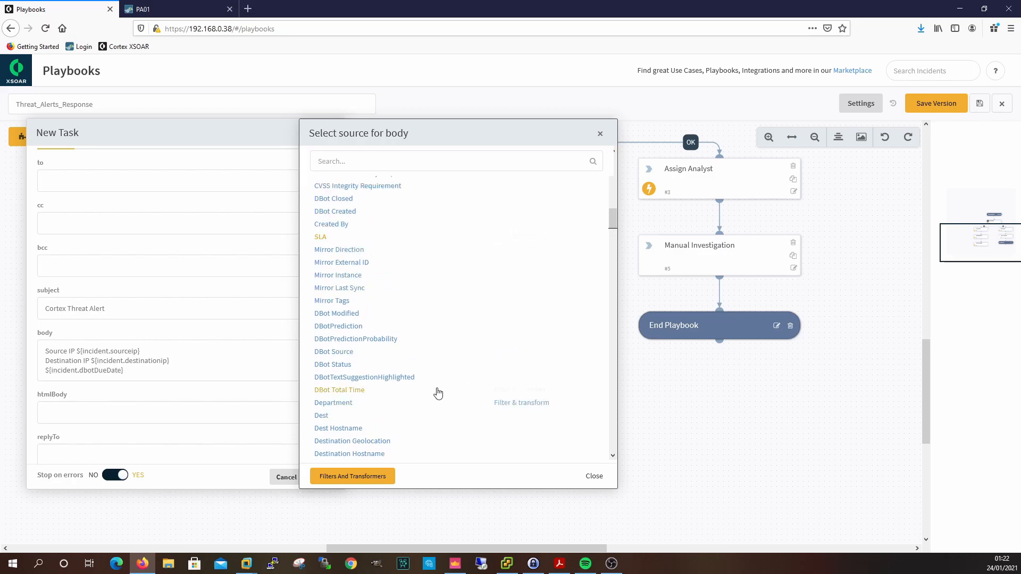
left_click(594, 476)
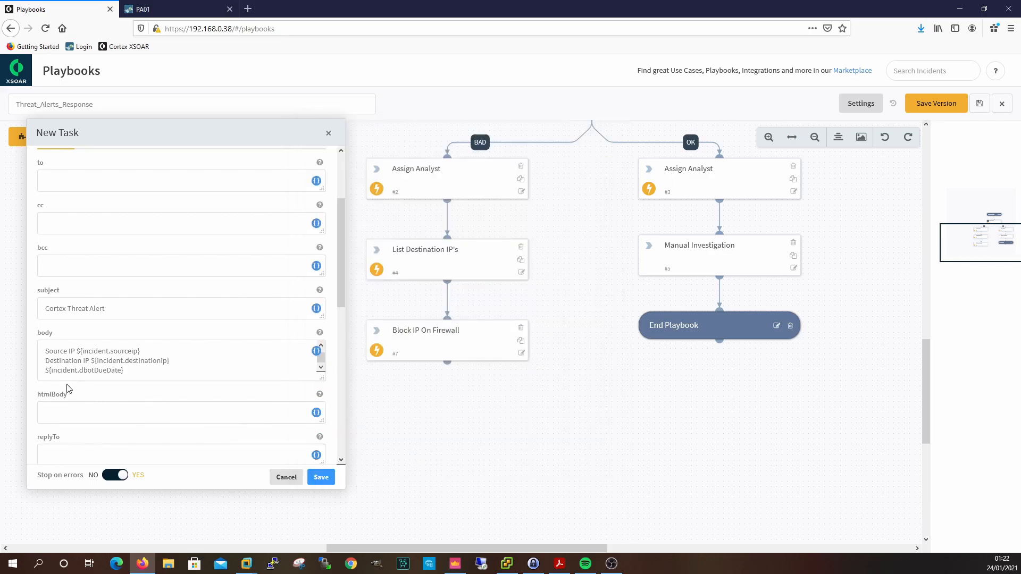
left_click(44, 372)
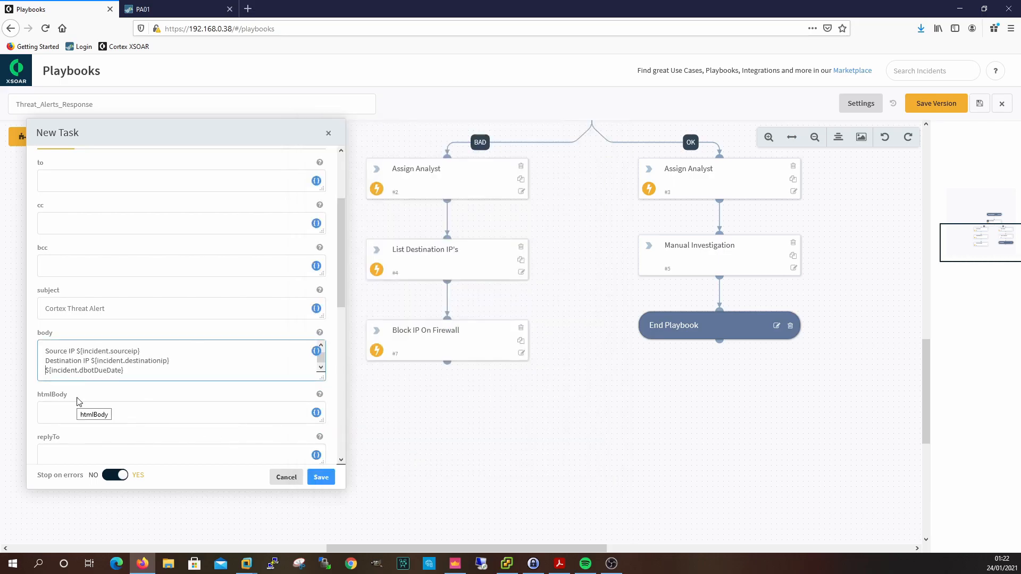
type("SLA")
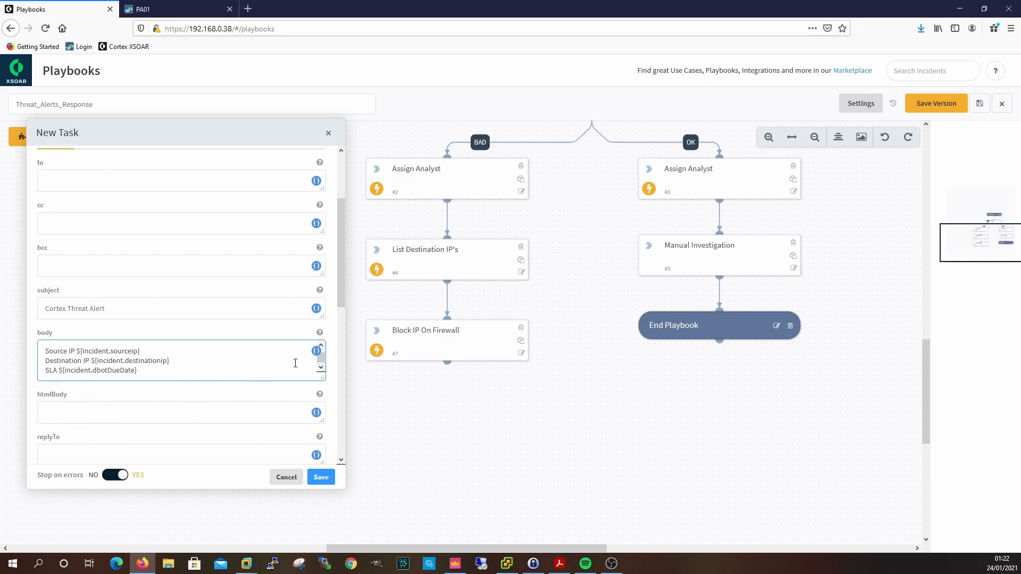
Step: Add a body line with the incident's User Id field and label it "User-ID"
left_click(146, 368)
key("Return")
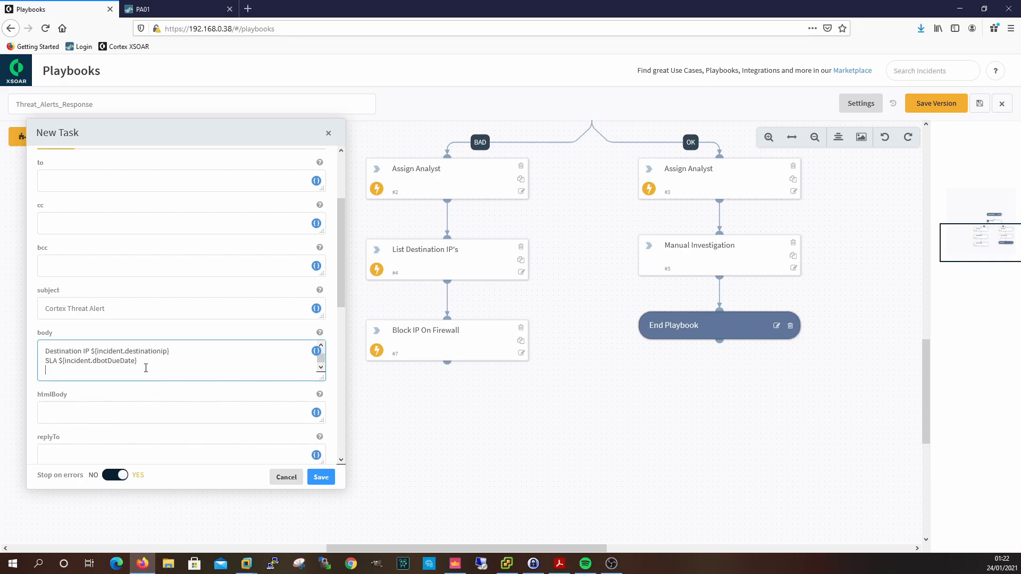
left_click(316, 352)
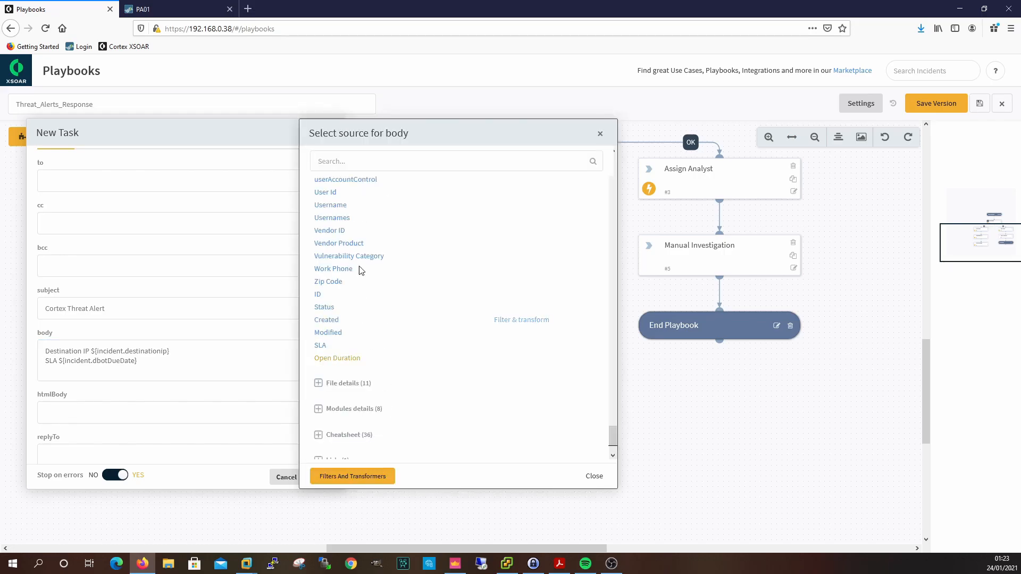
left_click(325, 193)
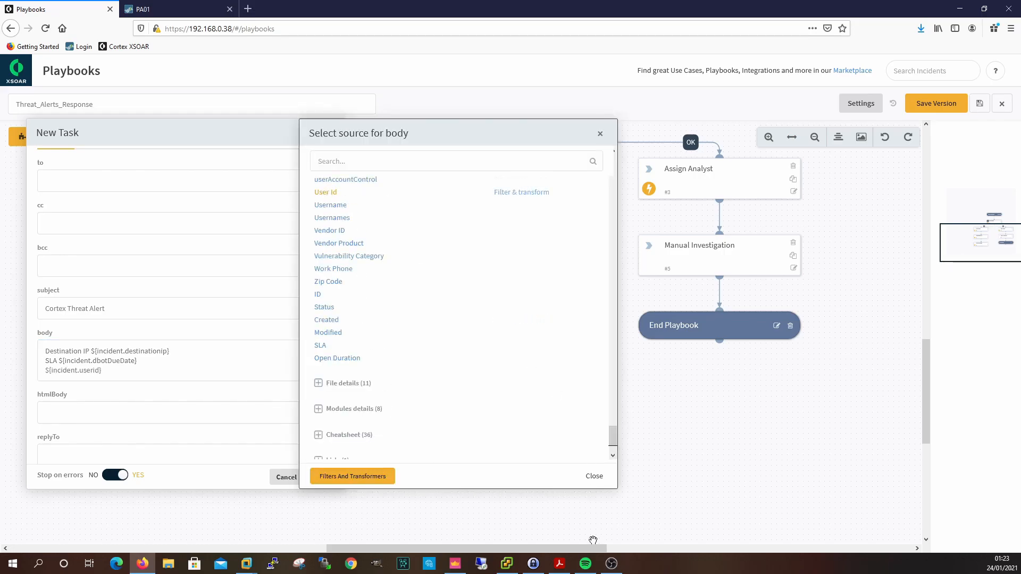
left_click(594, 476)
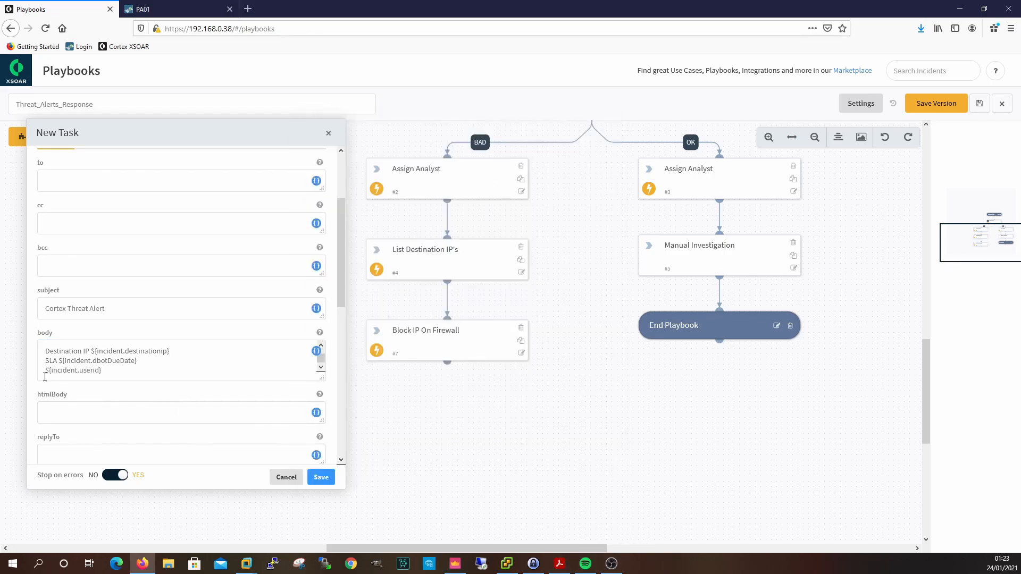
left_click(45, 371)
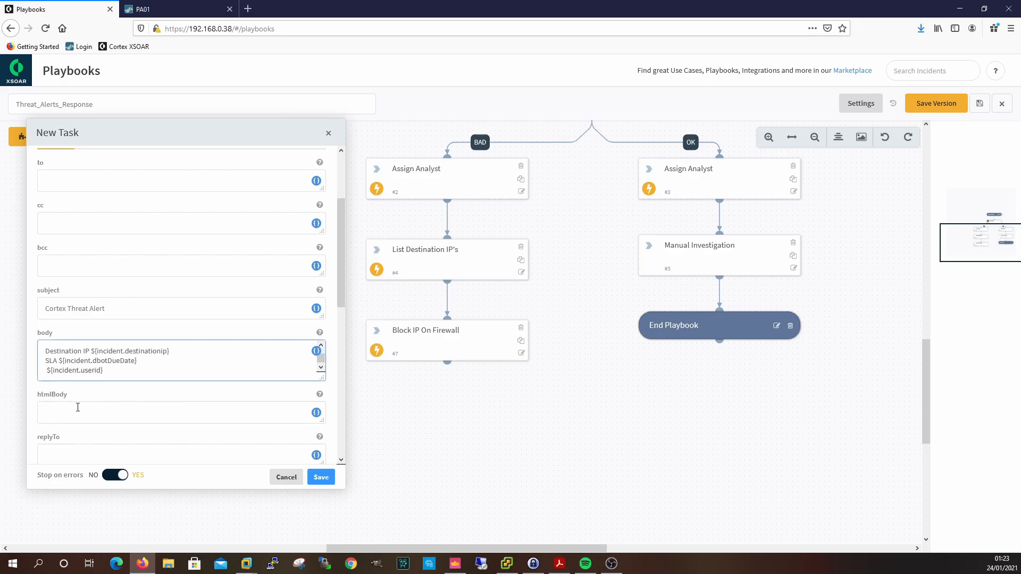
type("User-ID")
scroll(214, 408, "down", 3)
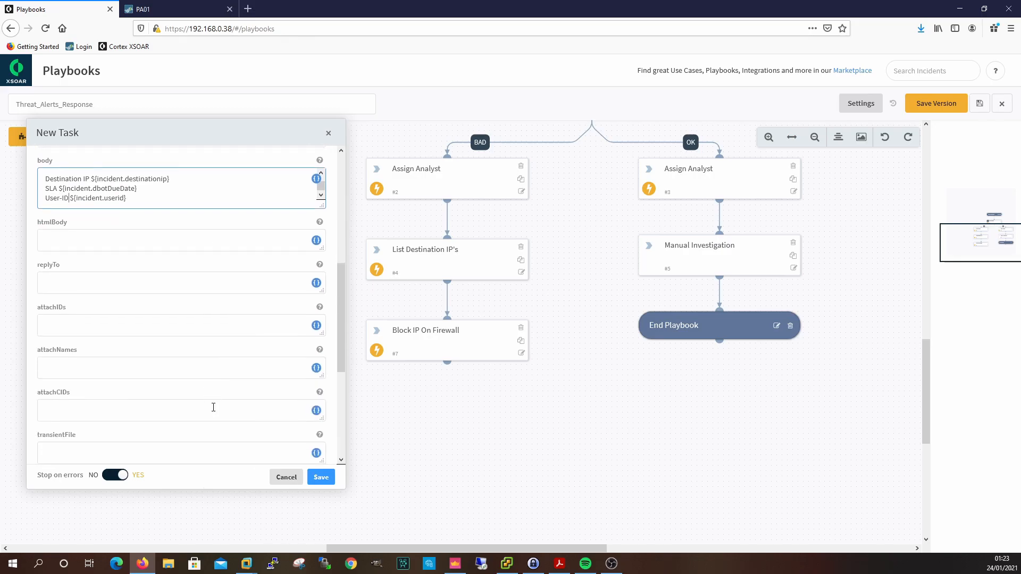
Step: Save the Alert Email task and connect the Block IP On Firewall task to it
scroll(213, 407, "down", 2)
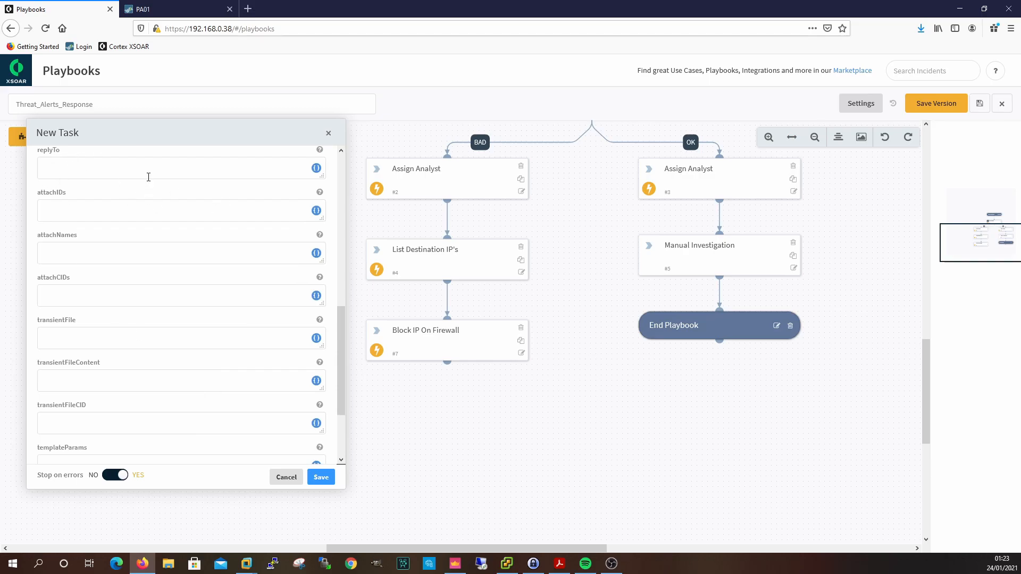
scroll(199, 372, "down", 2)
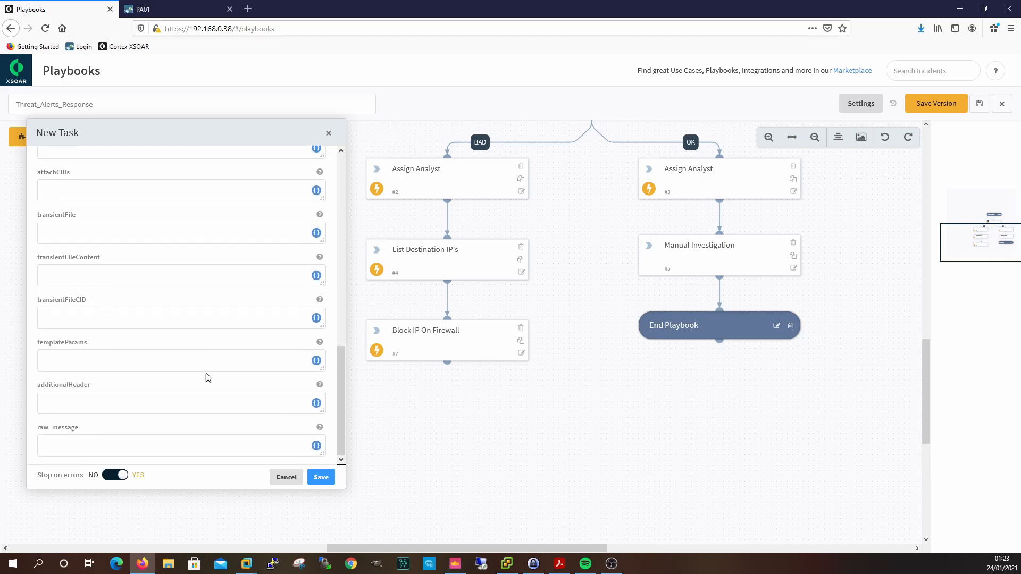
scroll(191, 401, "up", 10)
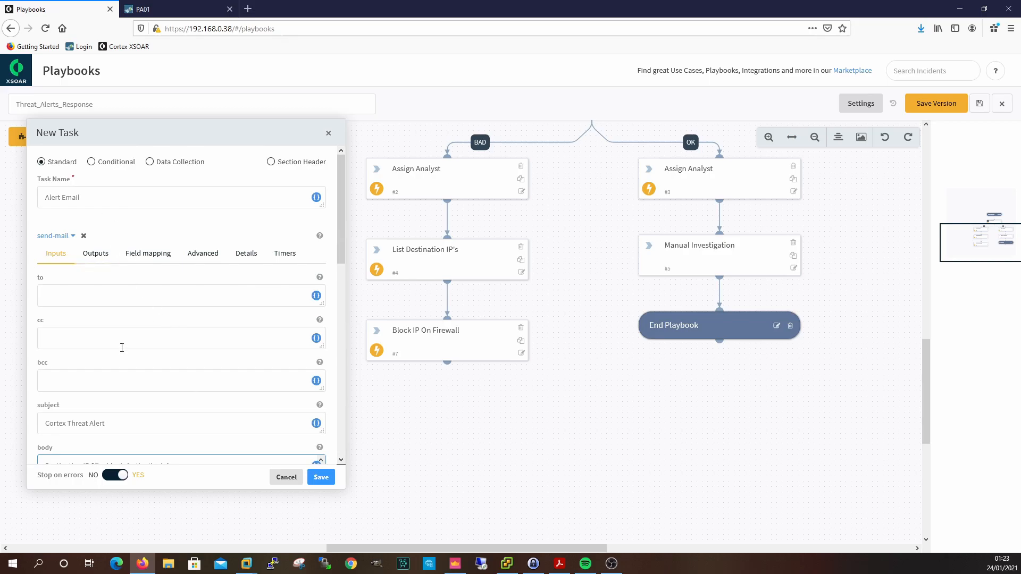
scroll(138, 343, "down", 2)
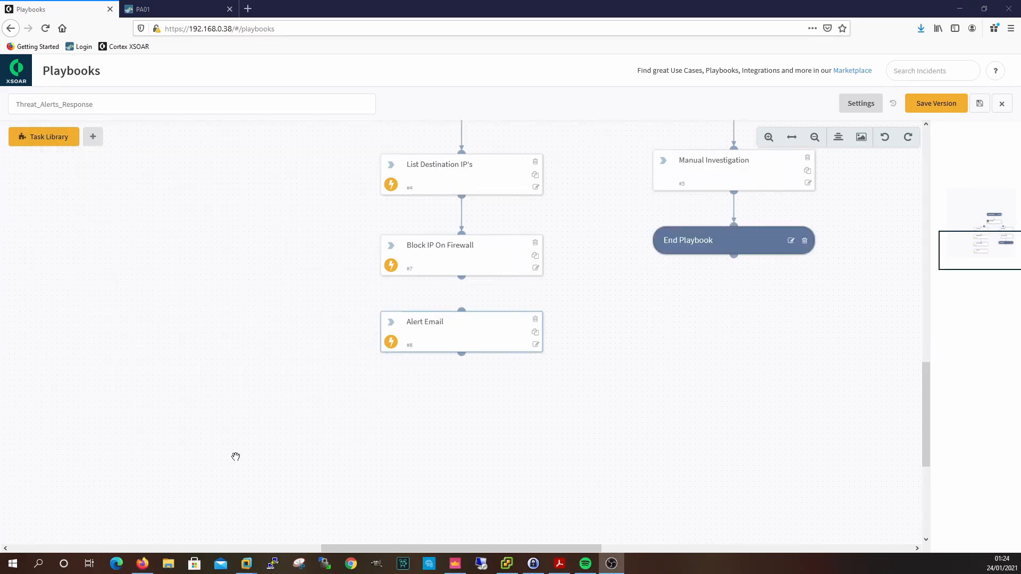
left_click_drag(490, 341, 483, 335)
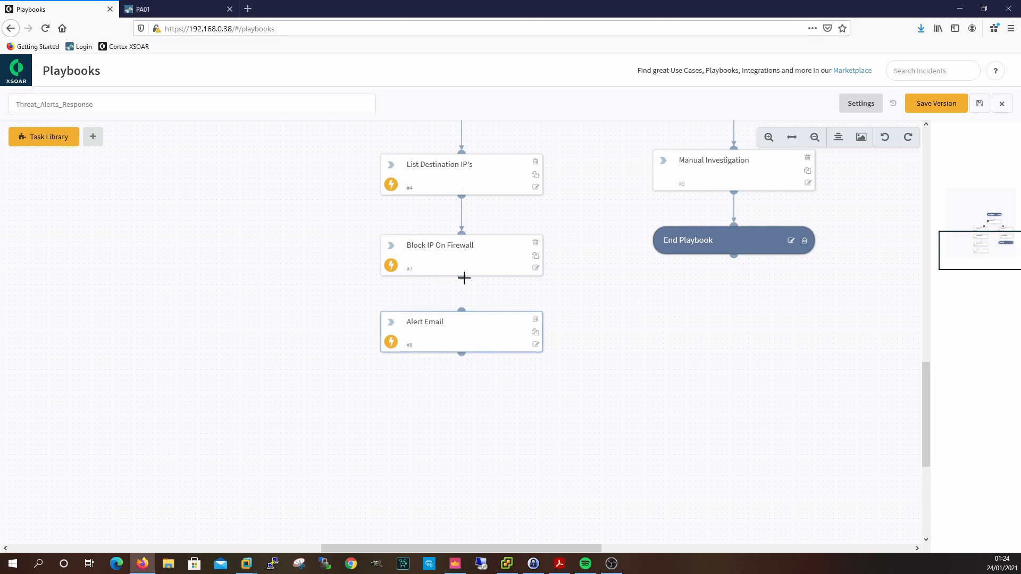
left_click_drag(461, 277, 461, 311)
Step: Add a standard task named "Manual Investigation" with a task SLA of 1 day and connect Alert Email to it
left_click_drag(594, 264, 574, 380)
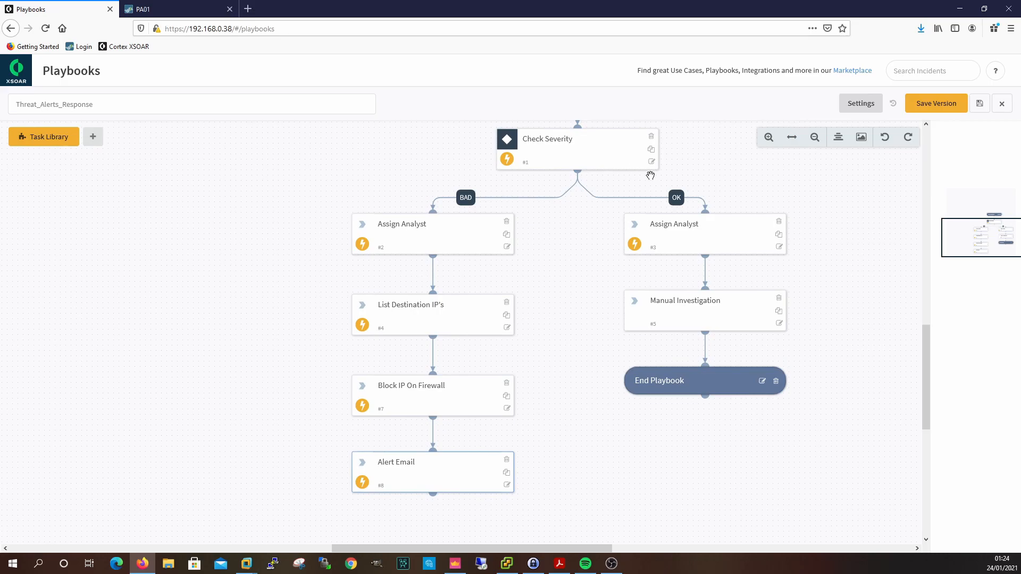
left_click_drag(718, 177, 720, 240)
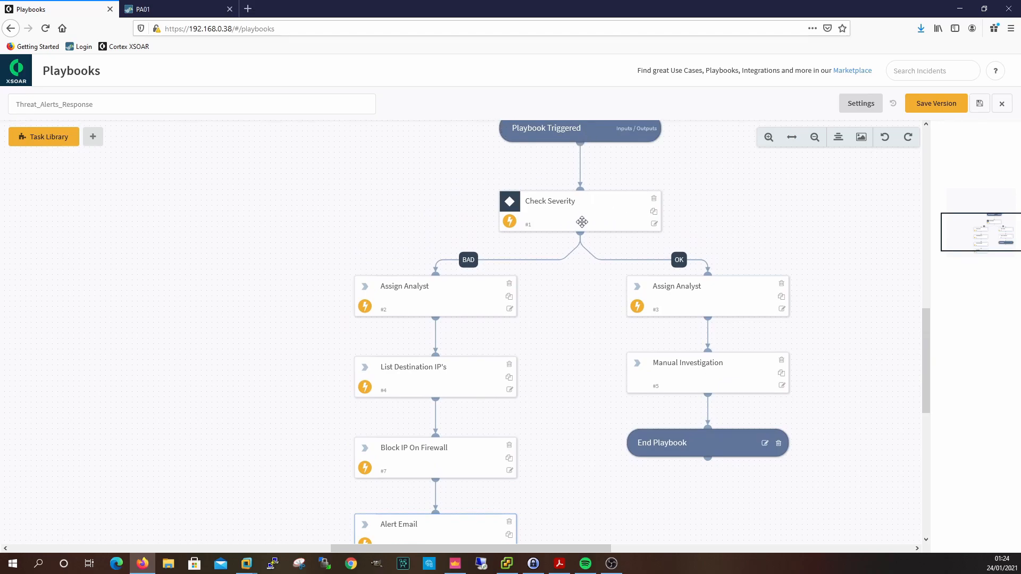
scroll(559, 298, "down", 2)
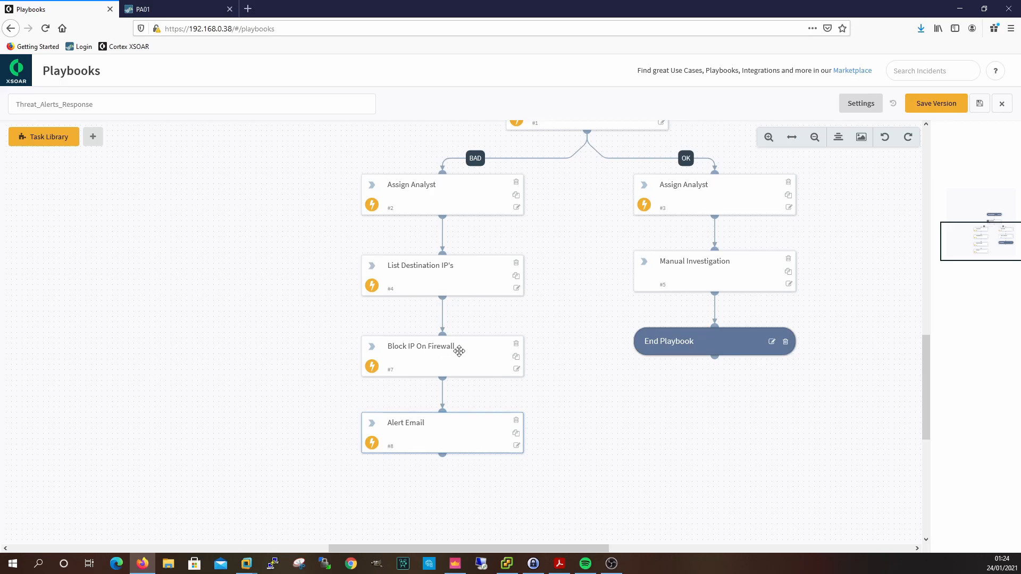
scroll(570, 341, "down", 3)
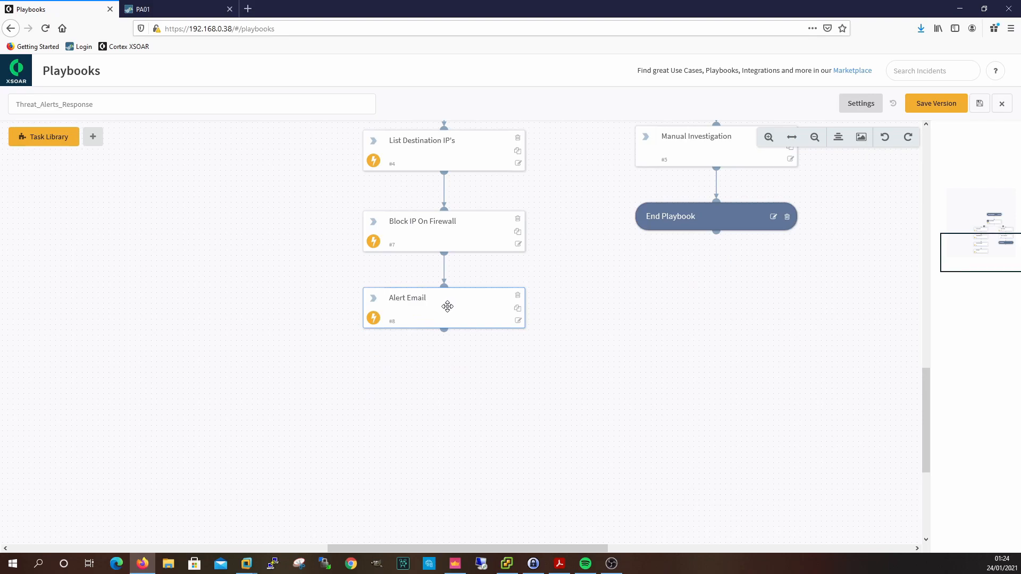
left_click_drag(581, 371, 575, 299)
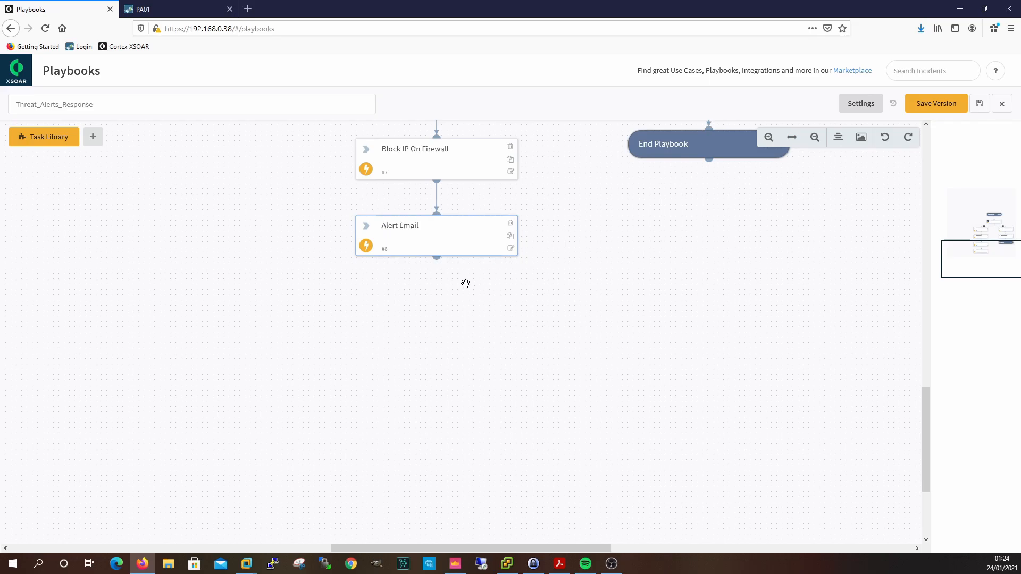
left_click(93, 137)
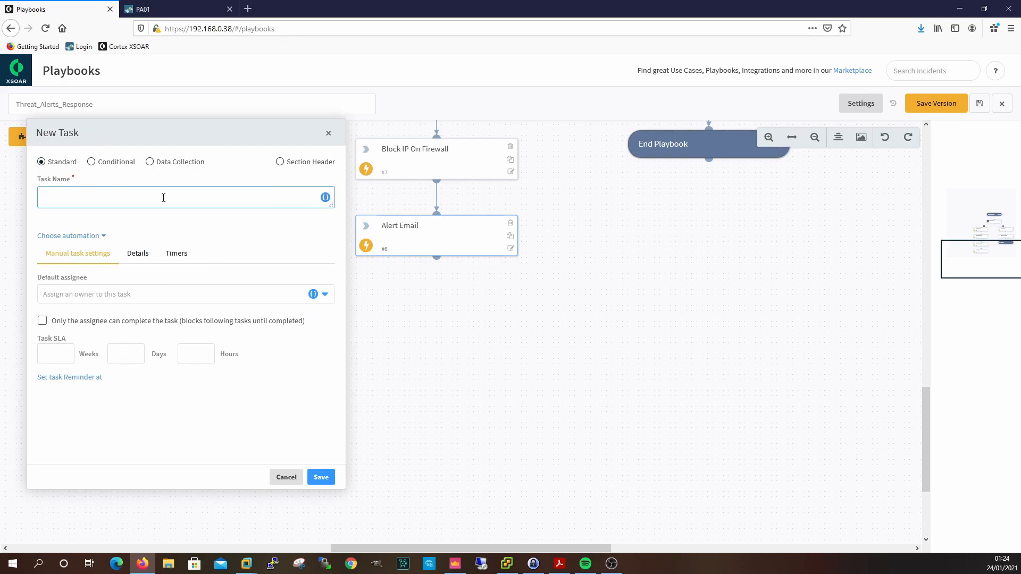
type("I")
type("Manua")
type("l Investigation")
left_click(130, 352)
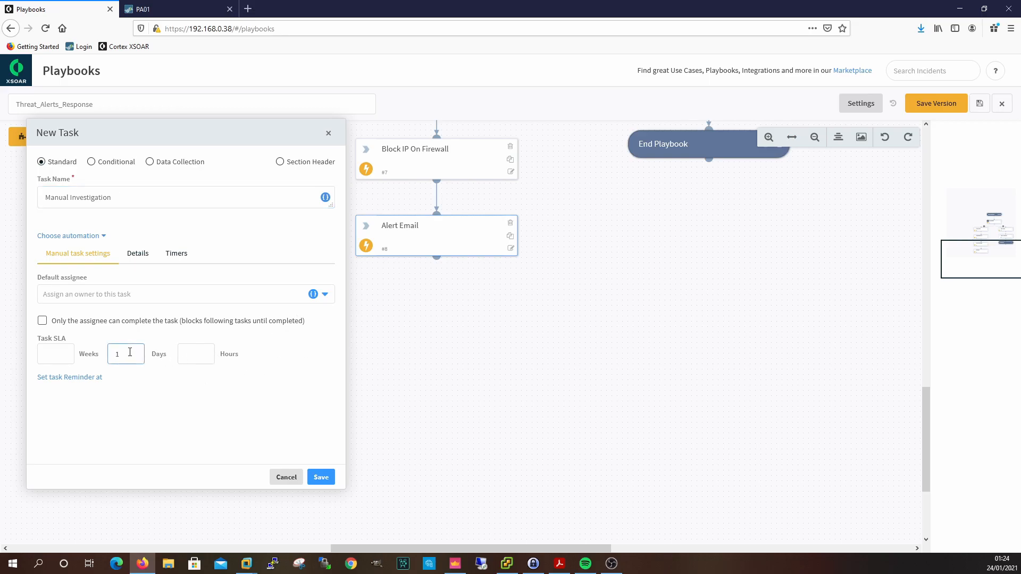
left_click(322, 477)
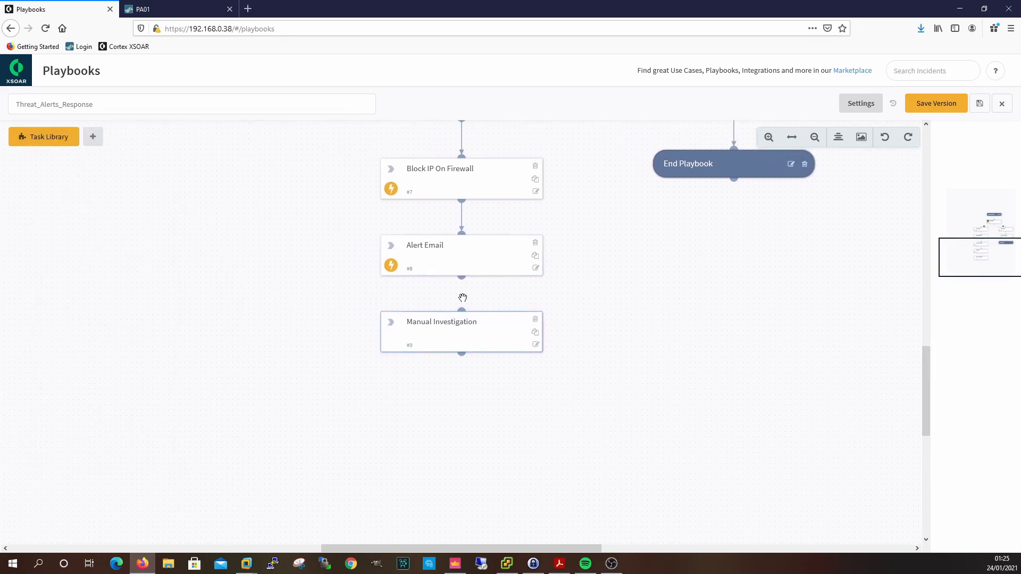
left_click_drag(463, 277, 461, 310)
Step: Add a section header named "End Playbook" and connect the Manual Investigation task below Alert Email to it
left_click(94, 137)
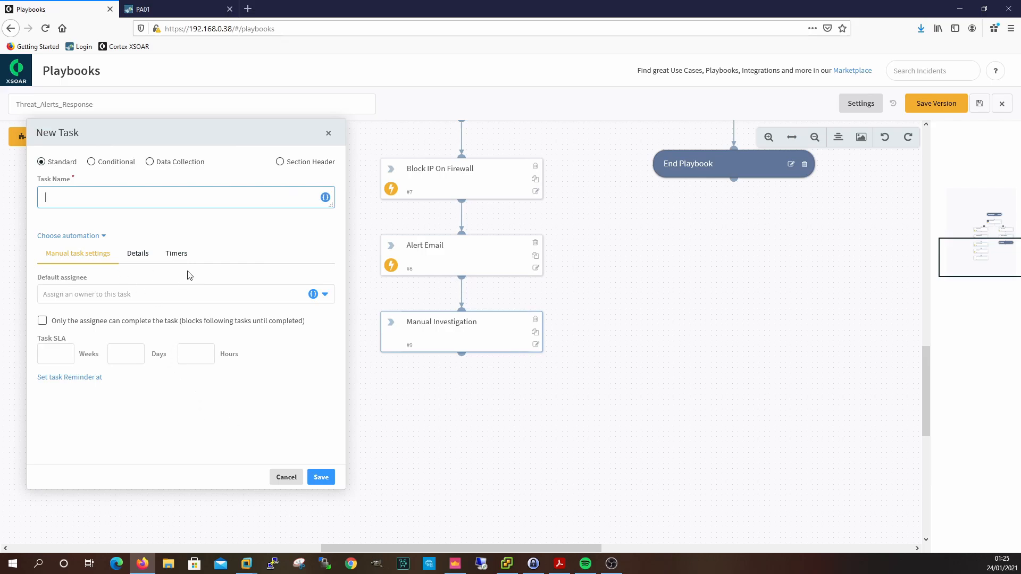
left_click(280, 162)
left_click(242, 202)
type("End Playbook")
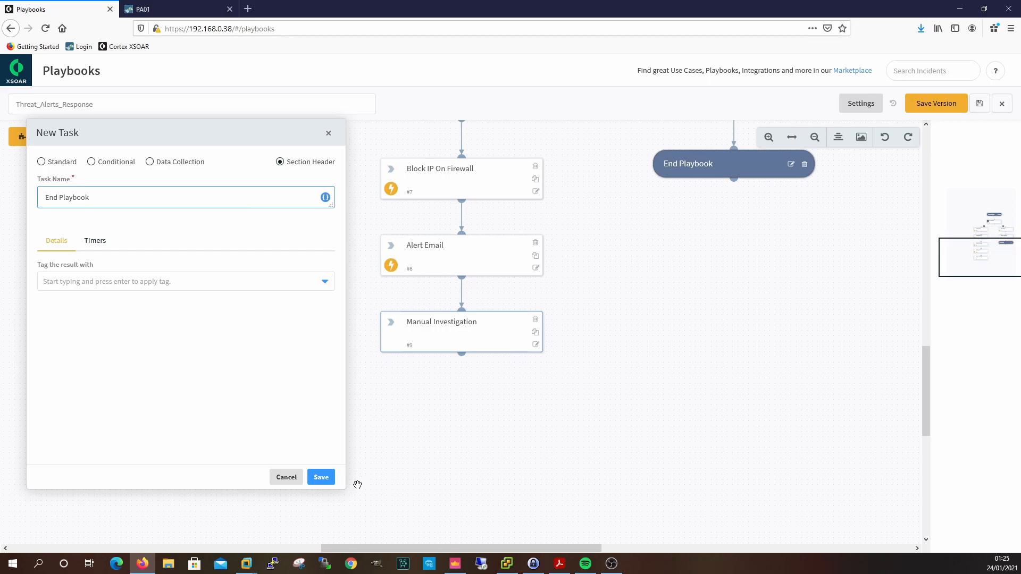
left_click(322, 477)
scroll(498, 363, "down", 2)
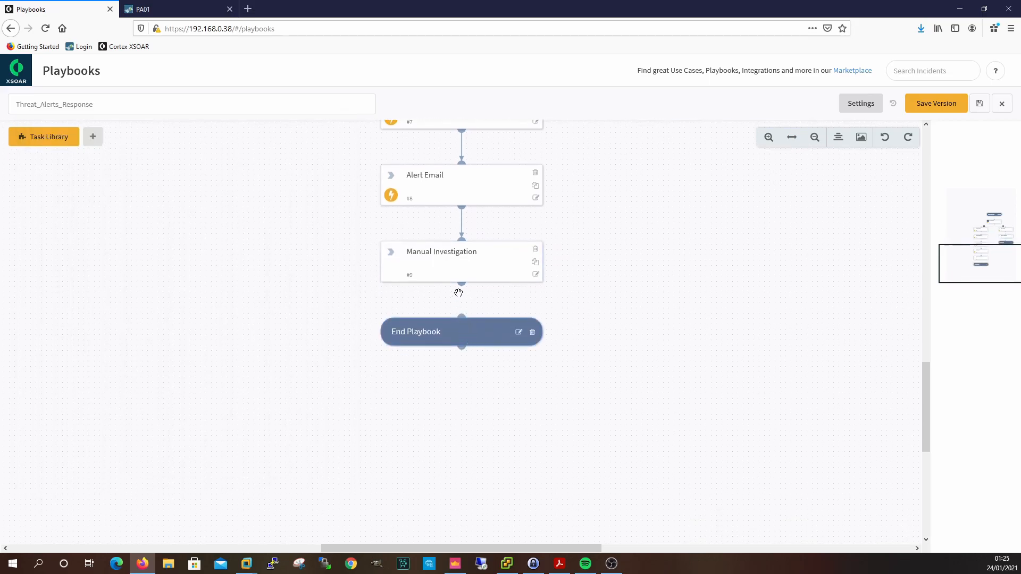
left_click_drag(463, 288, 462, 317)
Step: Save the playbook version with the update message "Final Version 1" and exit the editor
left_click(947, 108)
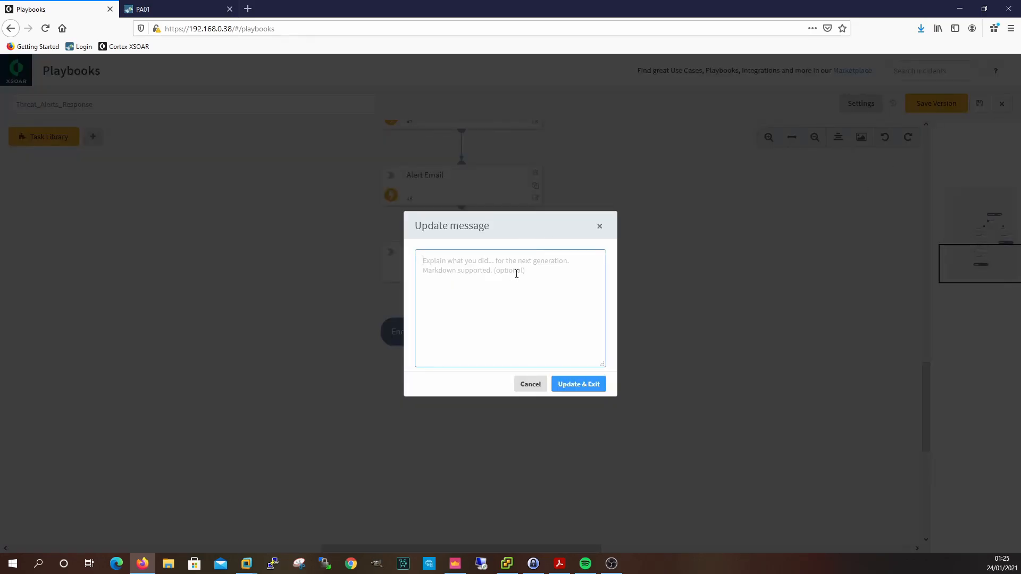
type("Final Version 1")
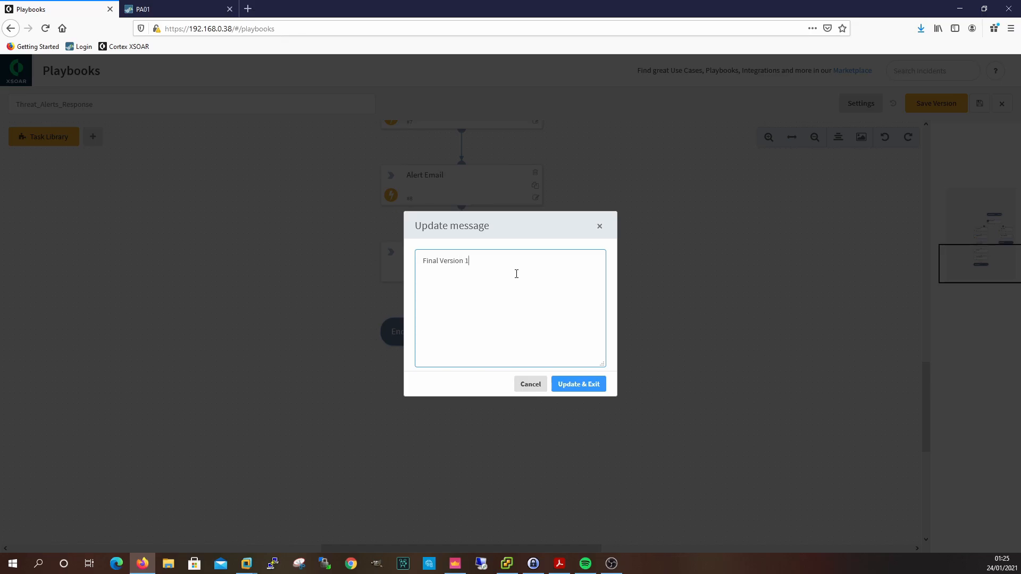
left_click(587, 389)
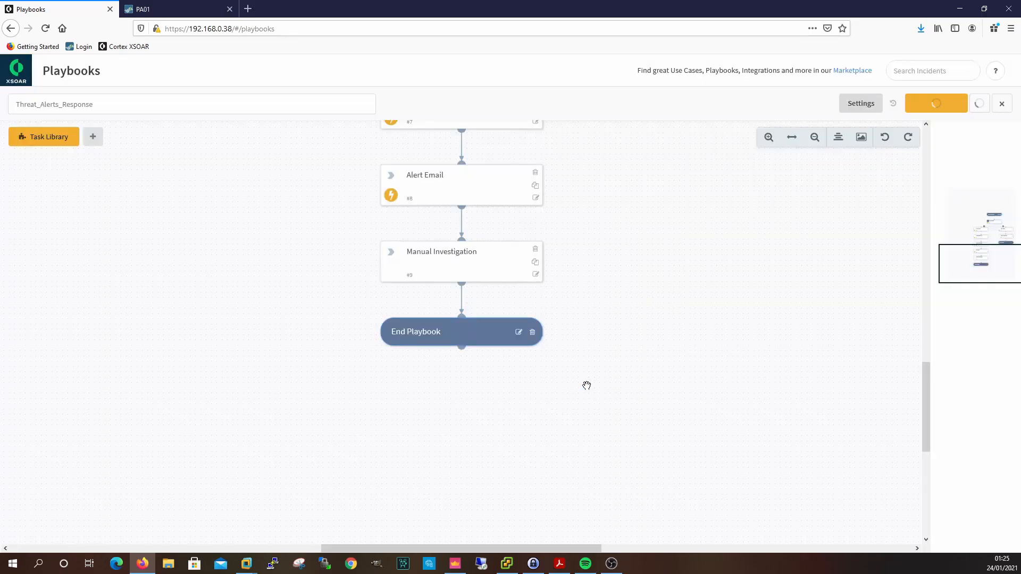
left_click_drag(745, 299, 777, 294)
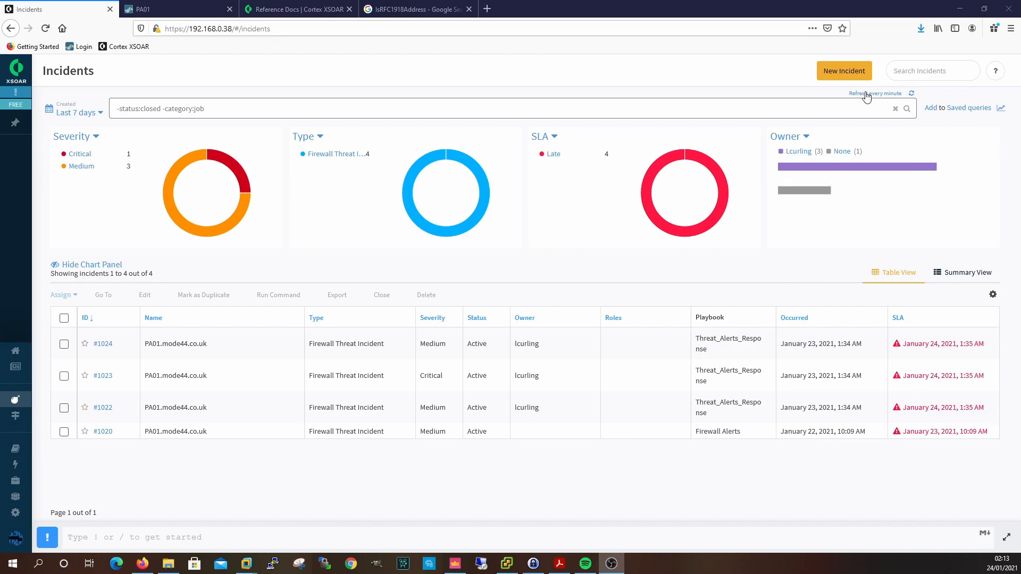
Step: Start a new incident named "Test Low Severity", occurred January 24, 2021, 2:13 AM, with a reminder on January 25, 2021, 2:13 AM
left_click(844, 70)
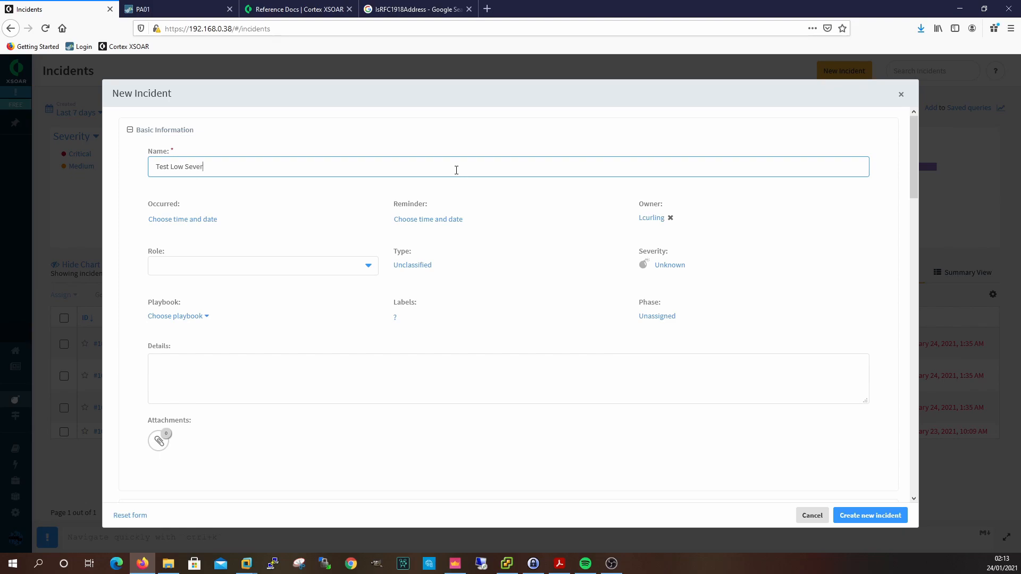
left_click(200, 219)
left_click(295, 441)
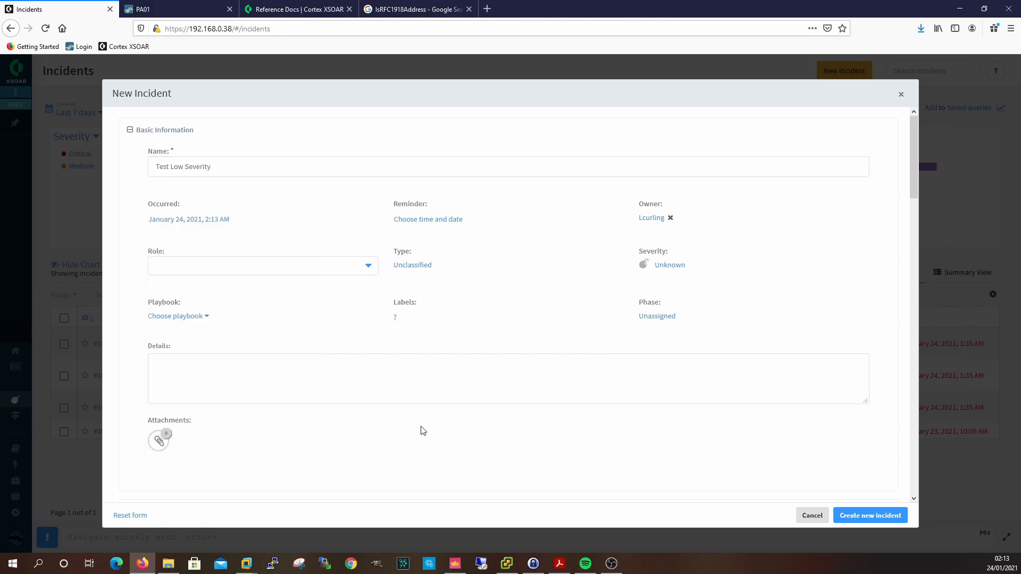
left_click(445, 219)
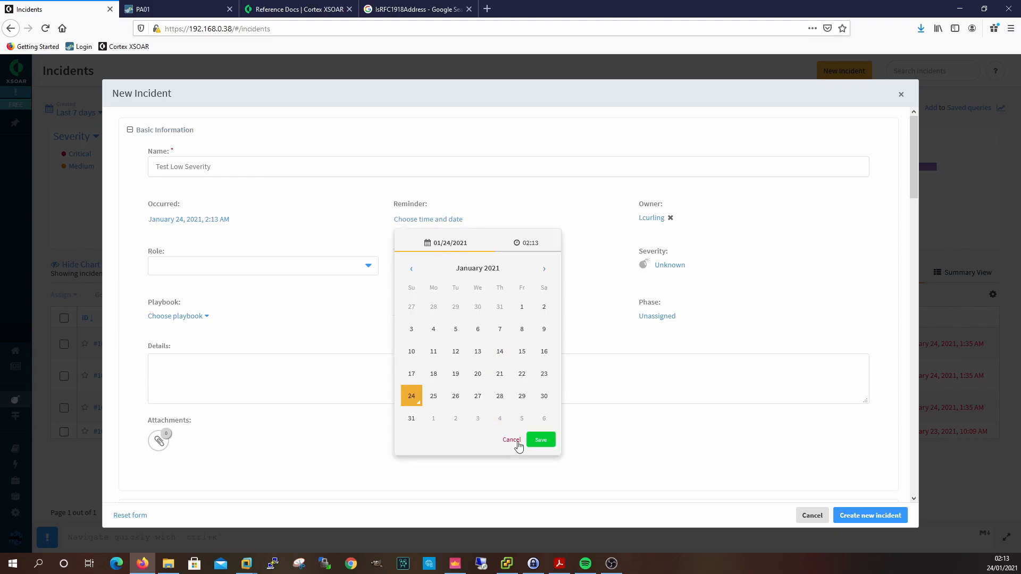
left_click(434, 396)
left_click(541, 440)
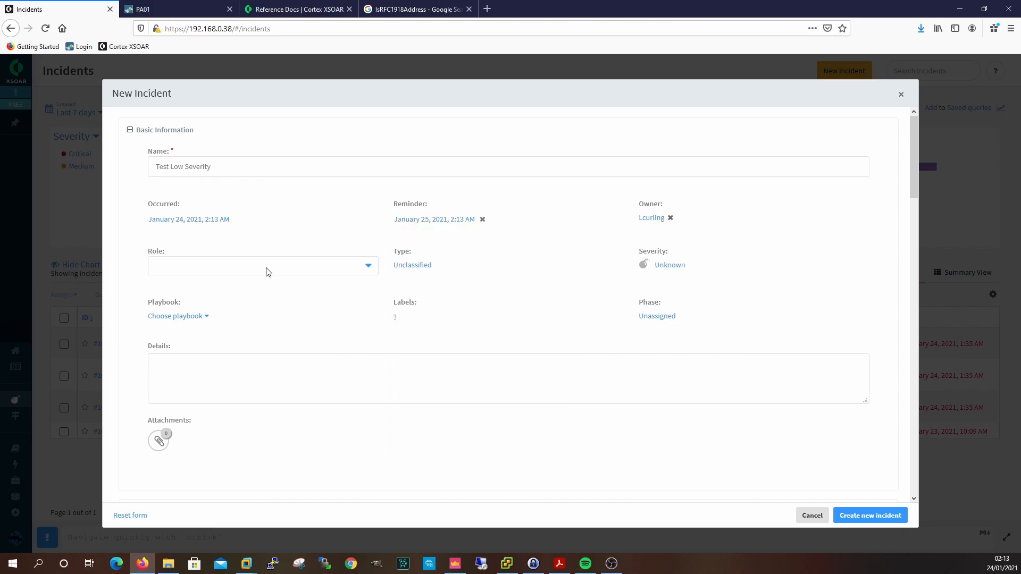
Step: Set the incident's type to Firewall Threat Incident and choose a severity suited to the low-severity test
left_click(418, 266)
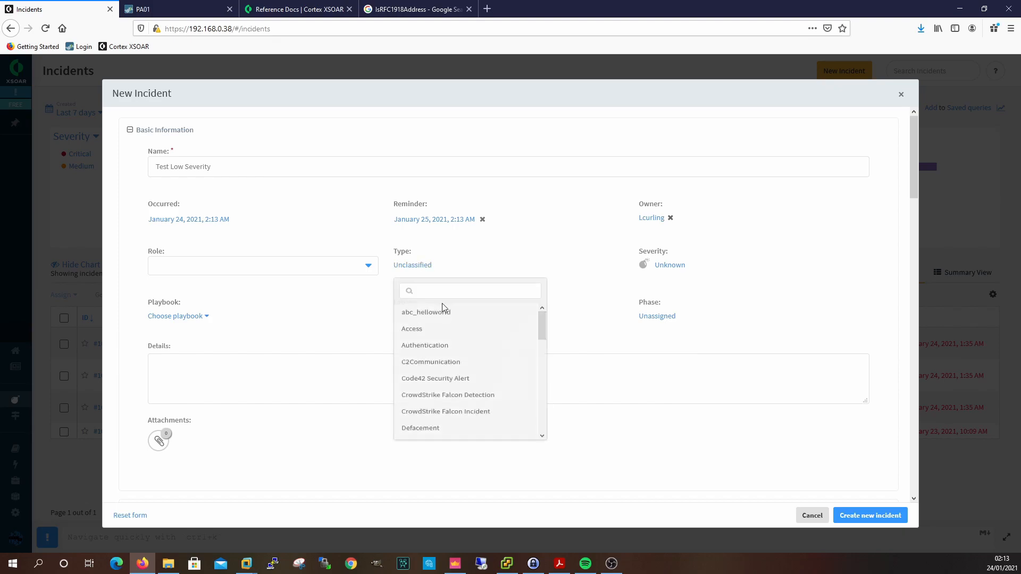
type("fir")
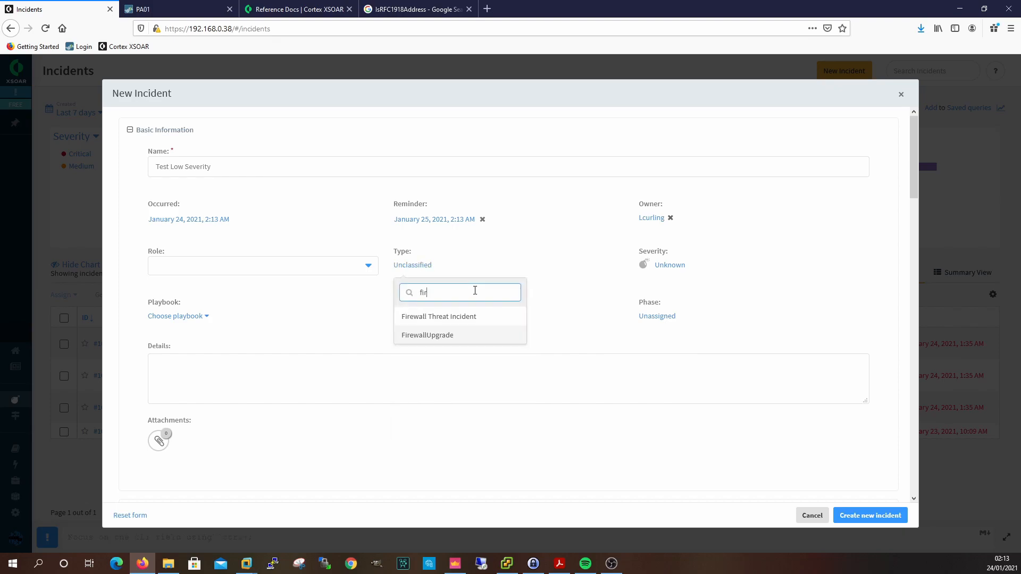
left_click(464, 317)
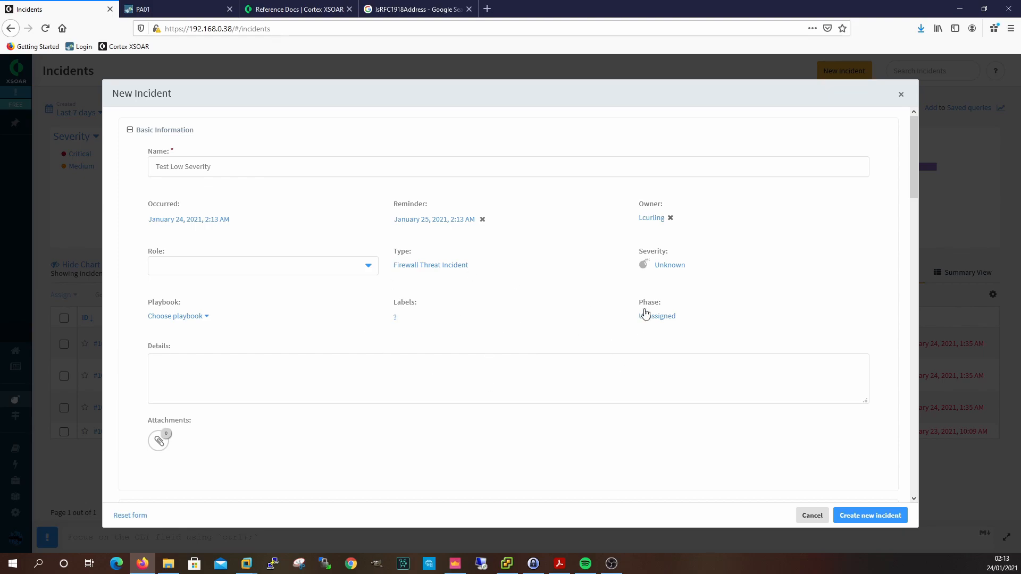
left_click(672, 266)
left_click(665, 332)
Step: Set the incident's Destination IP custom field to 208.94.116.21
scroll(372, 415, "down", 1)
scroll(370, 424, "down", 4)
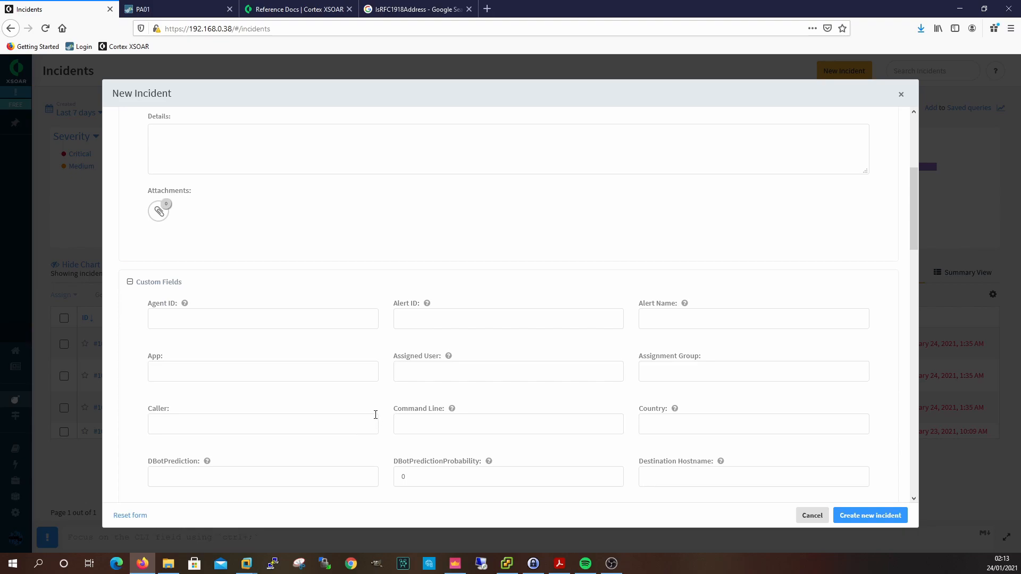
scroll(375, 415, "down", 4)
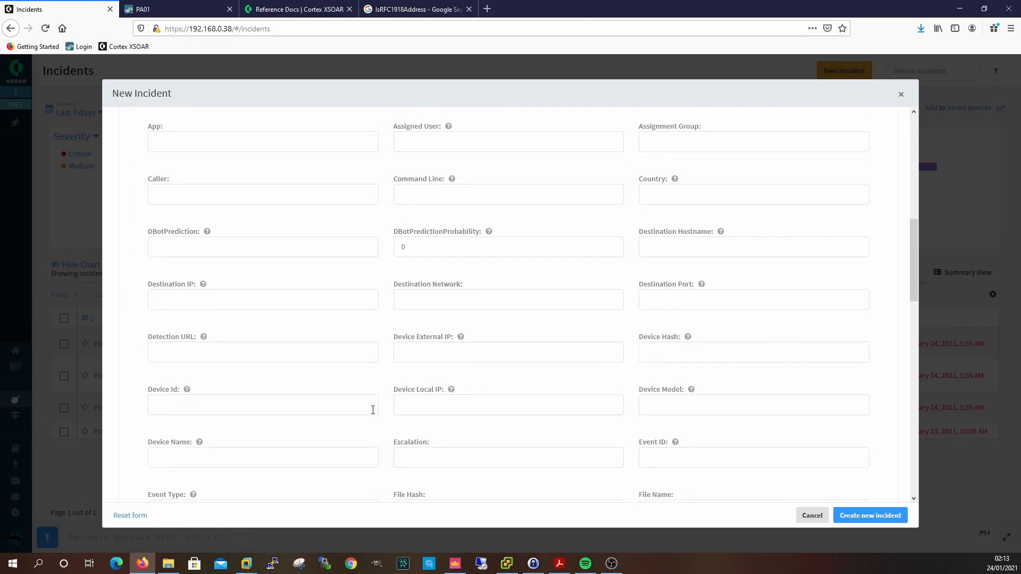
scroll(373, 410, "down", 2)
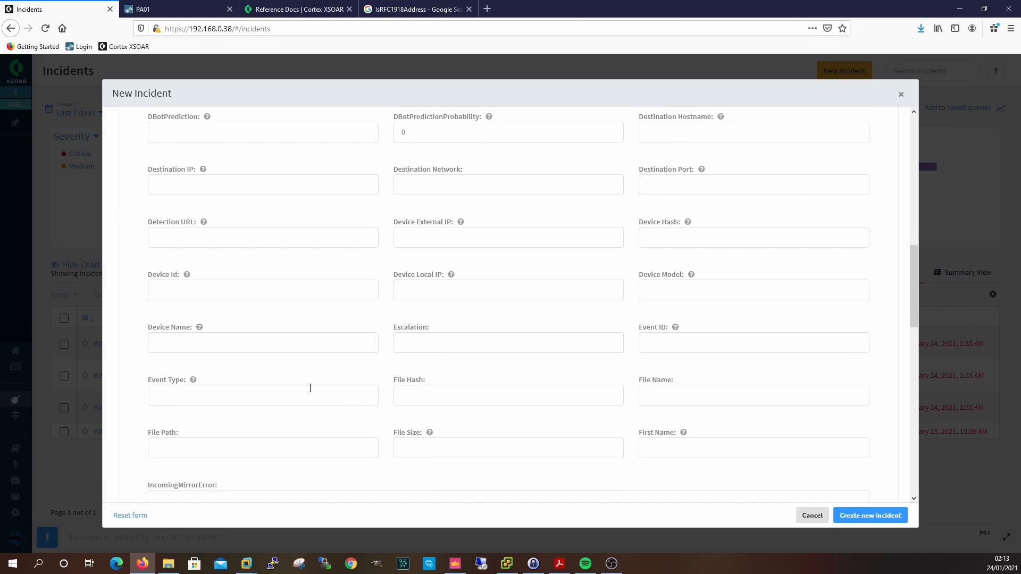
scroll(372, 386, "up", 1)
left_click(247, 242)
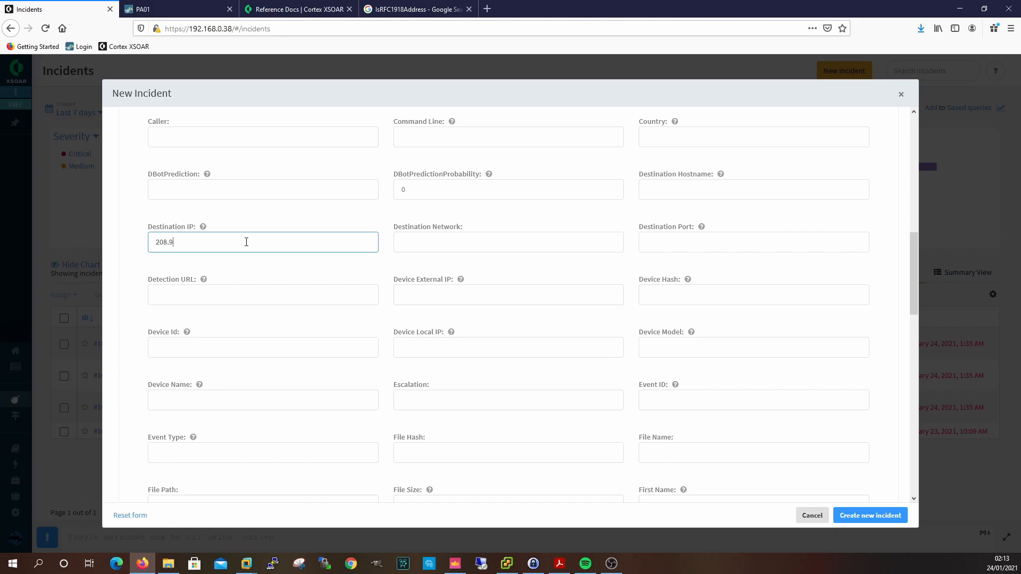
type("208.94.116.21")
Step: Set the incident's Source IP custom field to 192.168.0.23
scroll(547, 304, "down", 6)
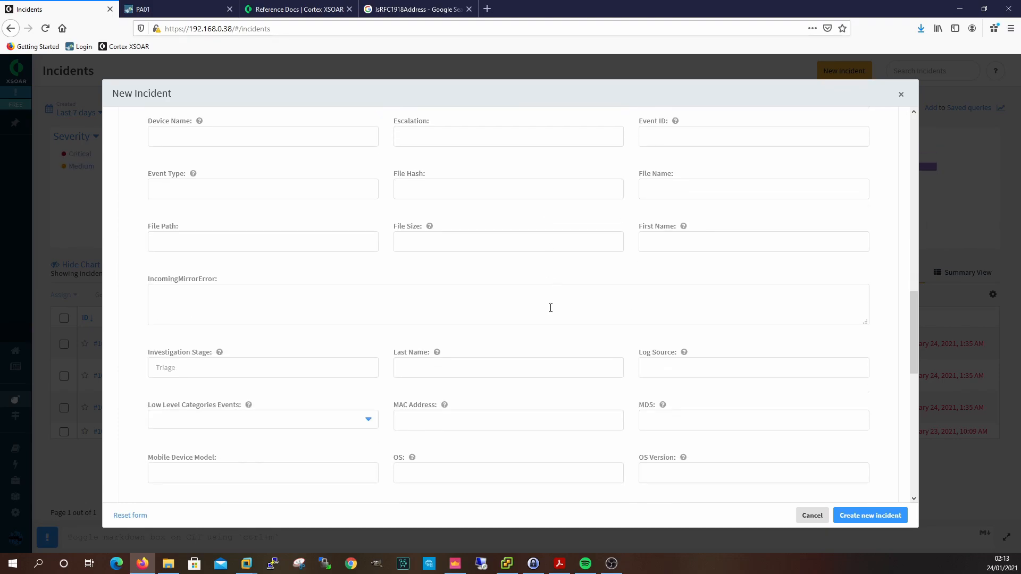
scroll(551, 312, "down", 4)
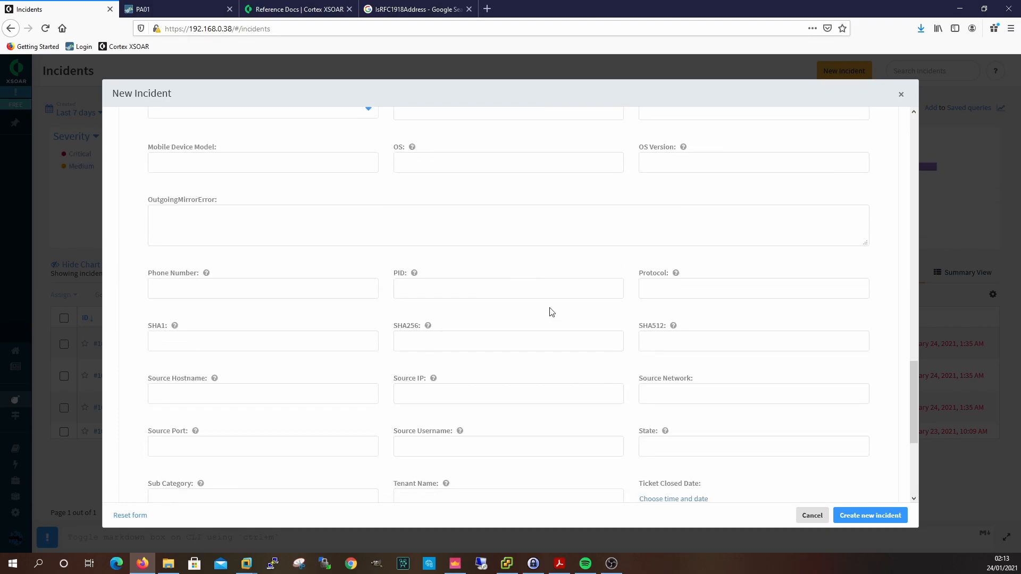
scroll(551, 312, "down", 1)
left_click(493, 338)
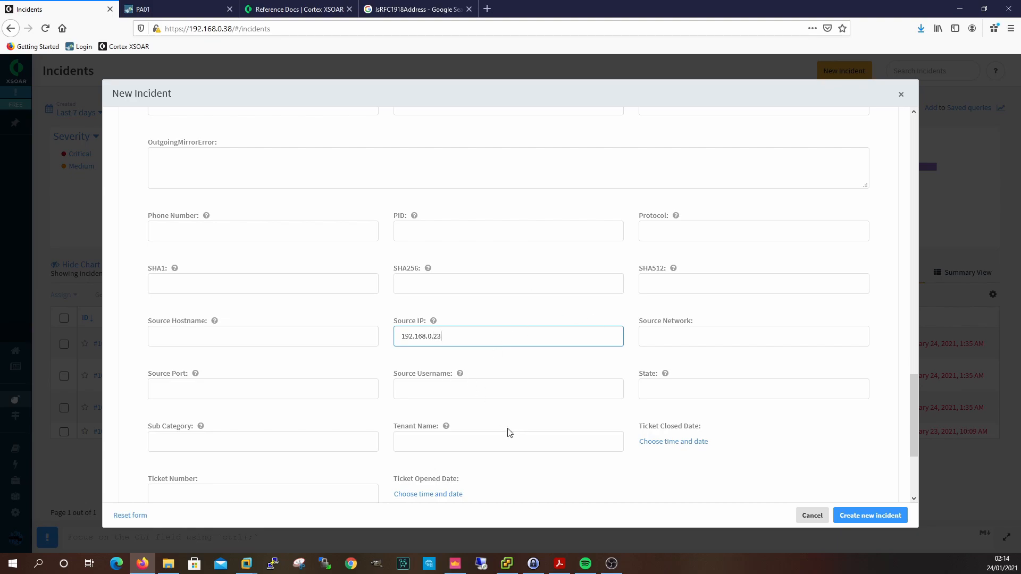
scroll(345, 410, "down", 2)
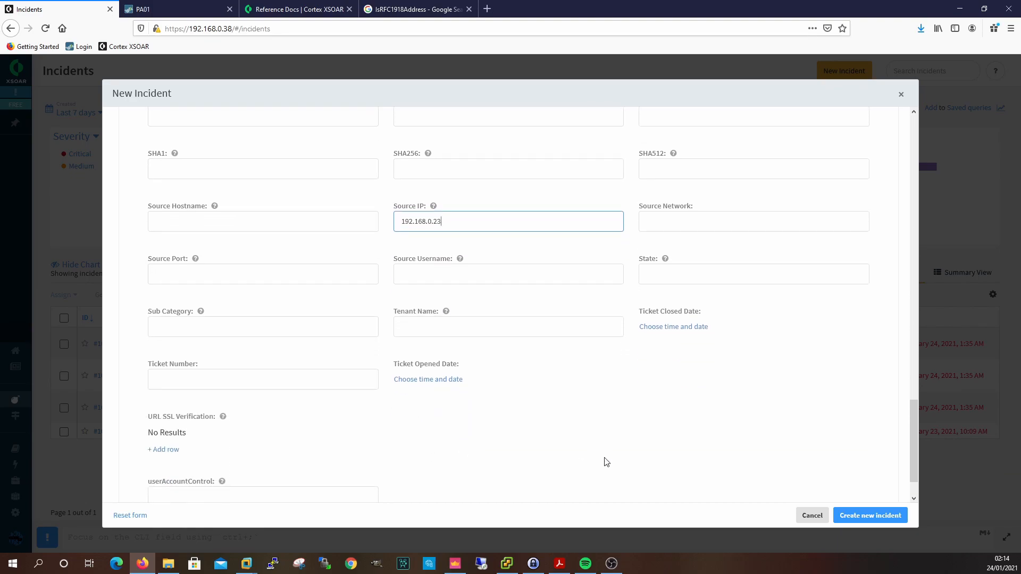
Step: Set the incident's Destination Port custom field to 443
scroll(606, 458, "up", 7)
scroll(605, 458, "up", 5)
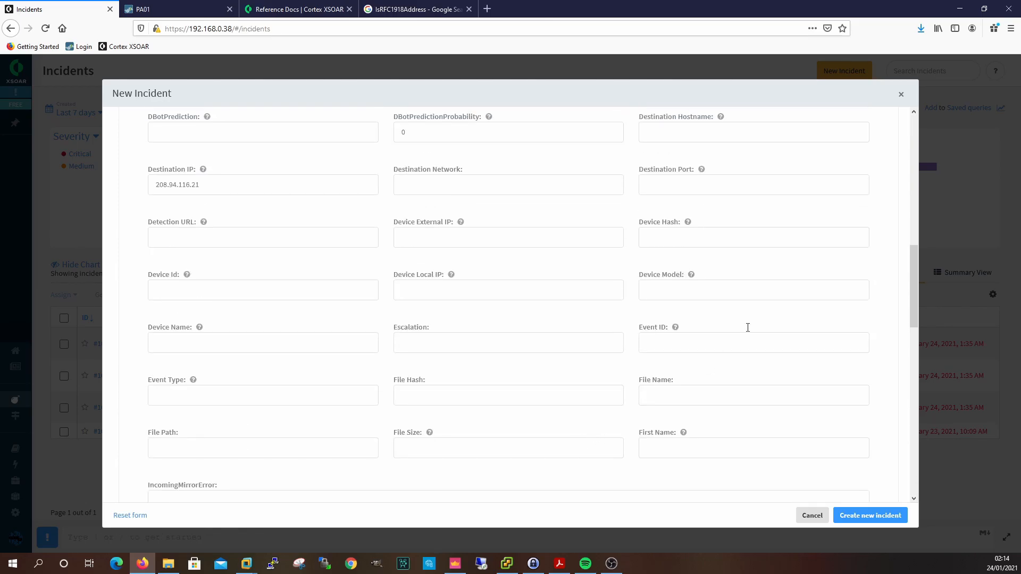
left_click(775, 177)
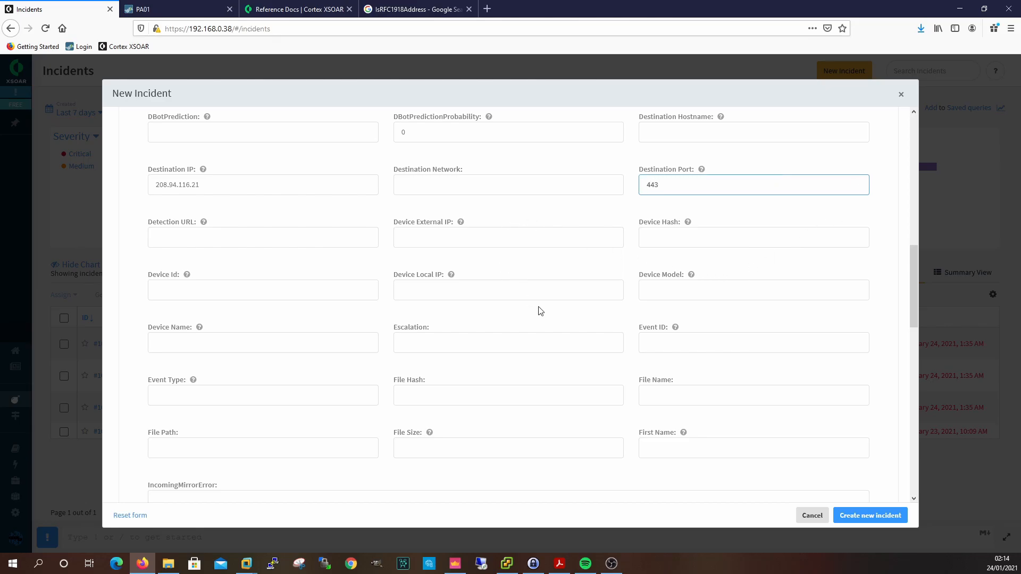
Step: Fill in the incident's Source Username custom field and create the new incident
scroll(540, 314, "down", 6)
scroll(520, 318, "down", 5)
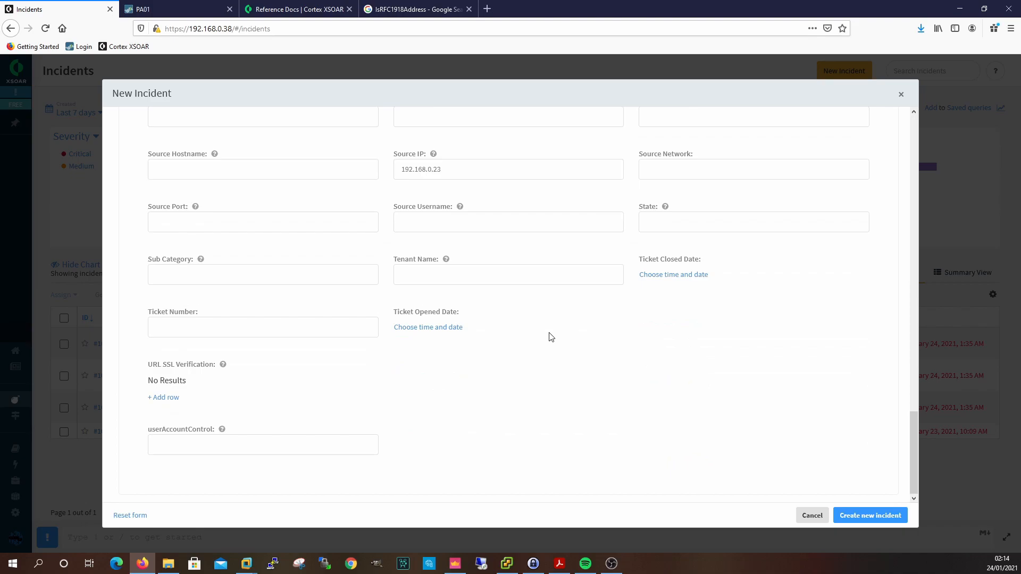
scroll(591, 336, "up", 1)
scroll(591, 335, "up", 1)
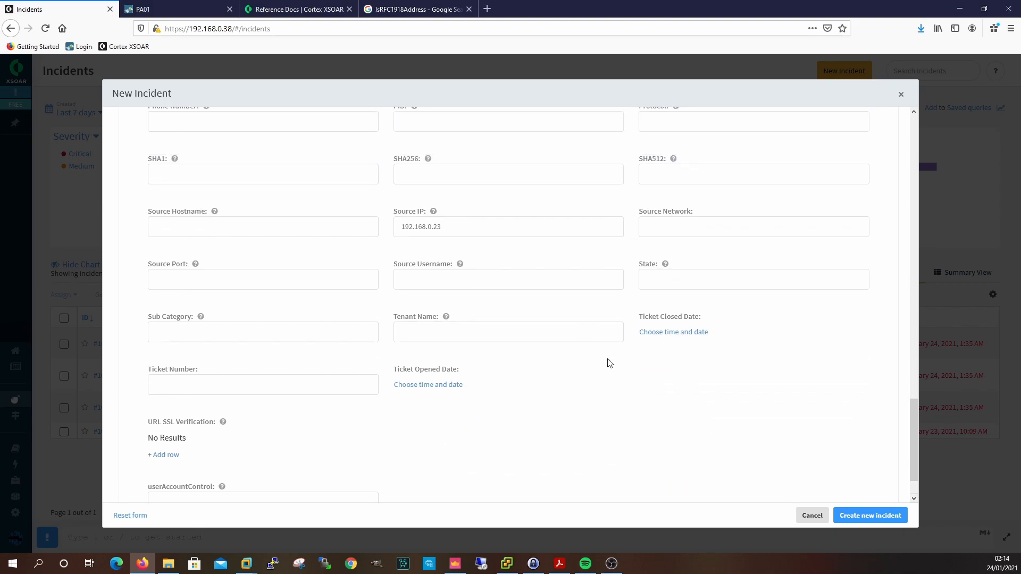
left_click(711, 279)
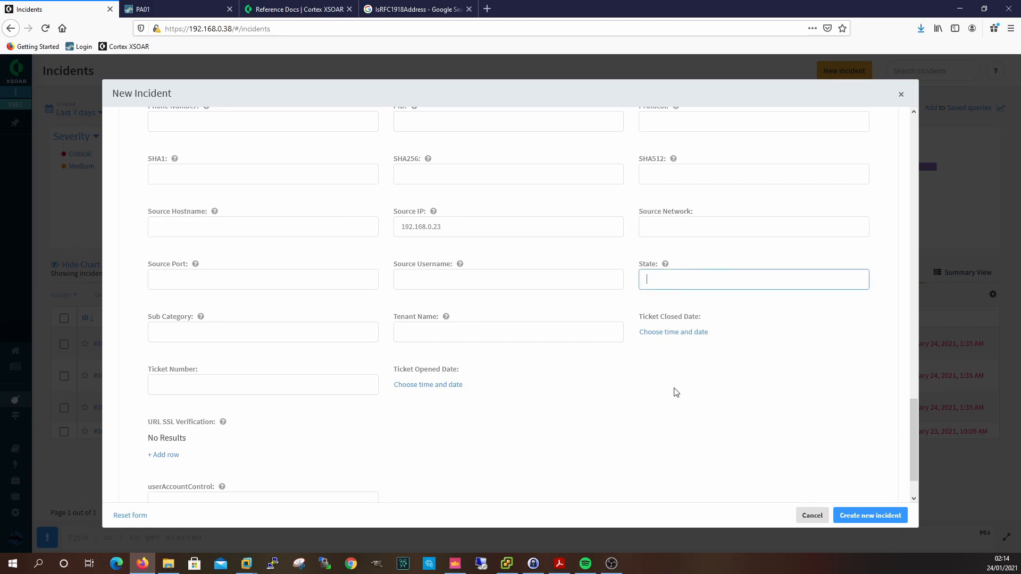
left_click(524, 282)
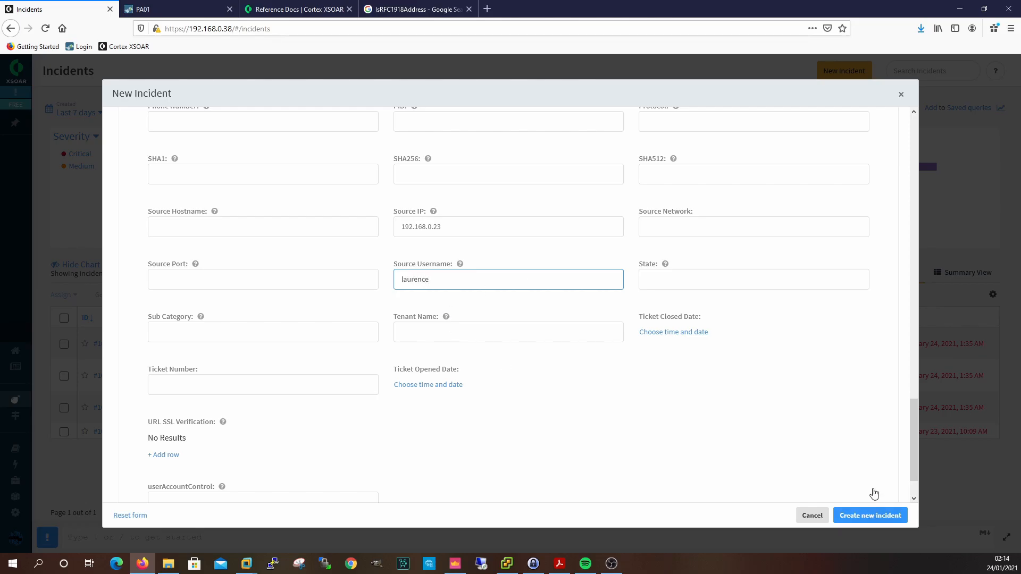
left_click(871, 516)
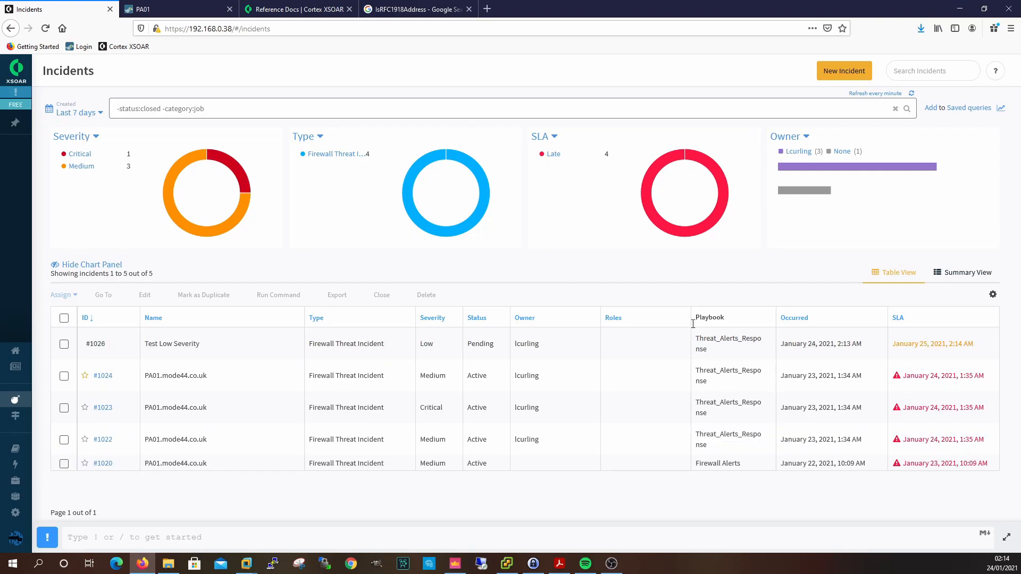
Step: Open the Test Low Severity incident and examine which branch its Threat_Alerts_Response work plan followed
left_click(98, 345)
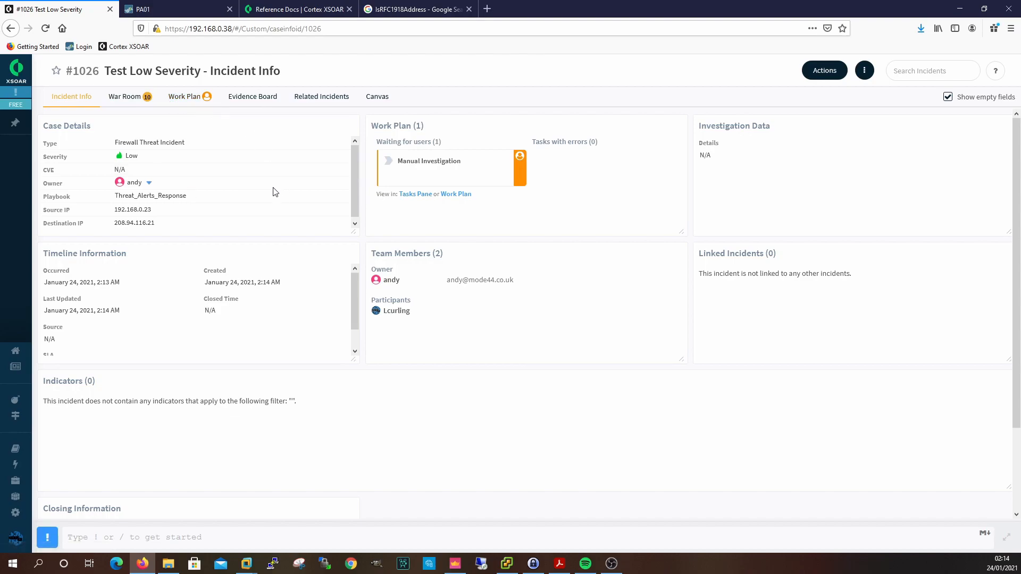
left_click(184, 98)
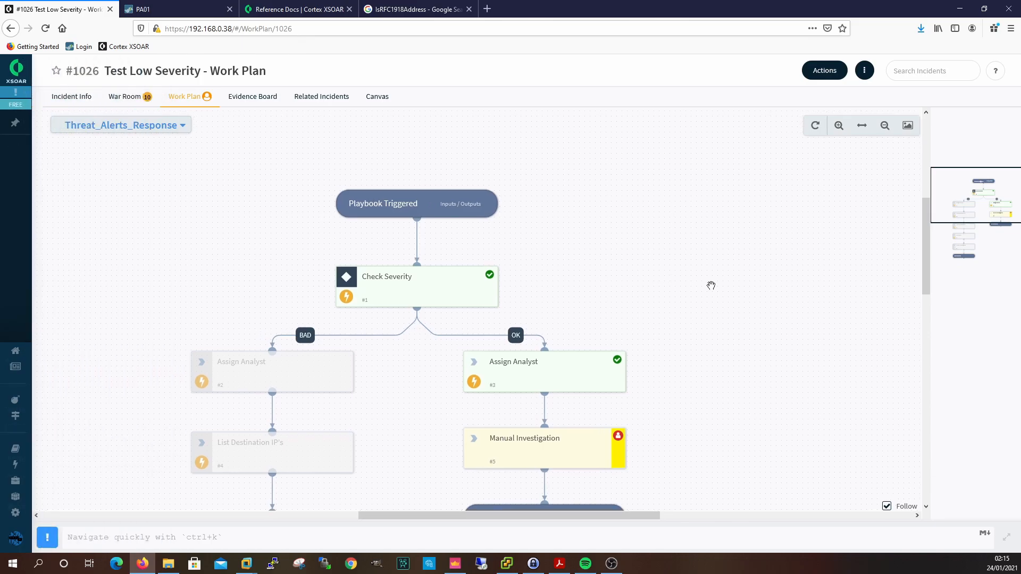
scroll(708, 255, "down", 3)
scroll(663, 194, "up", 3)
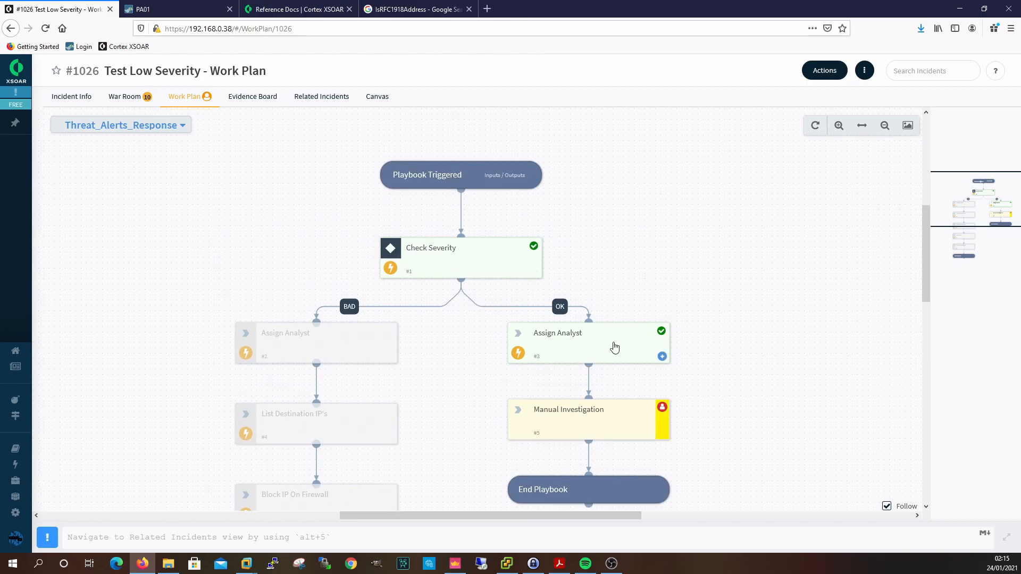
Step: Check the assigned owner and the IP indicators in the Test Low Severity incident's info
left_click(80, 99)
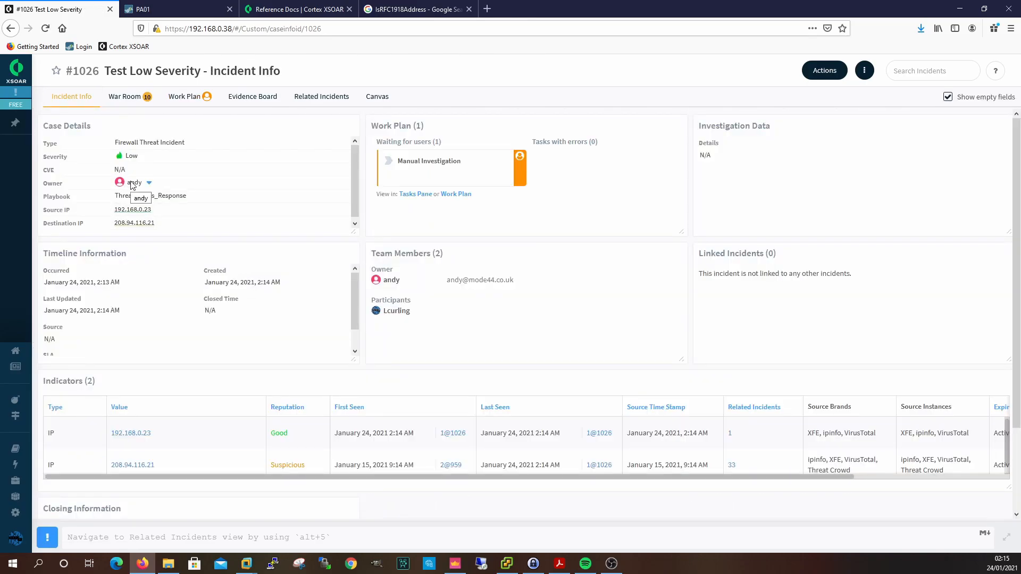
scroll(478, 452, "down", 1)
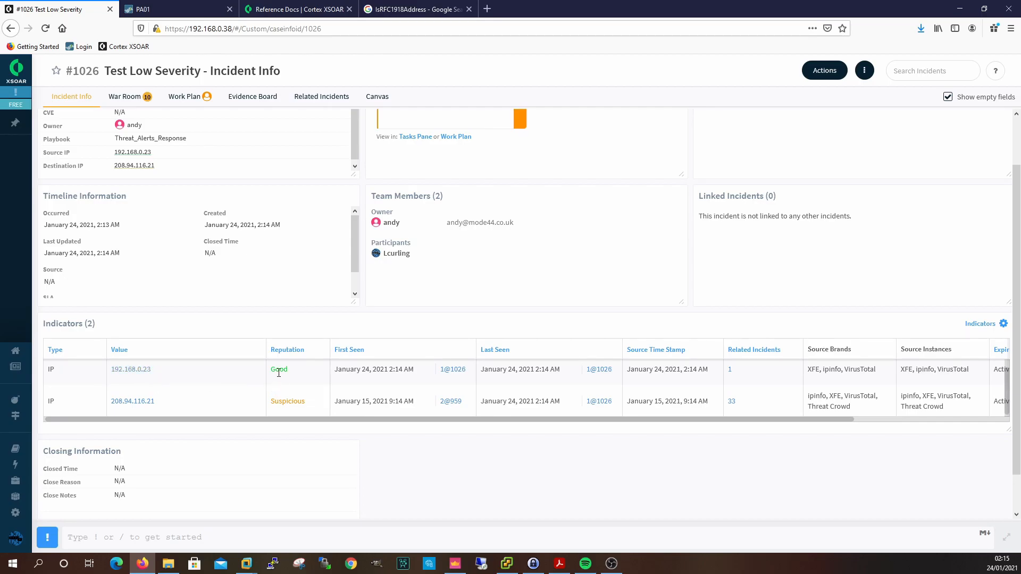
scroll(479, 382, "down", 1)
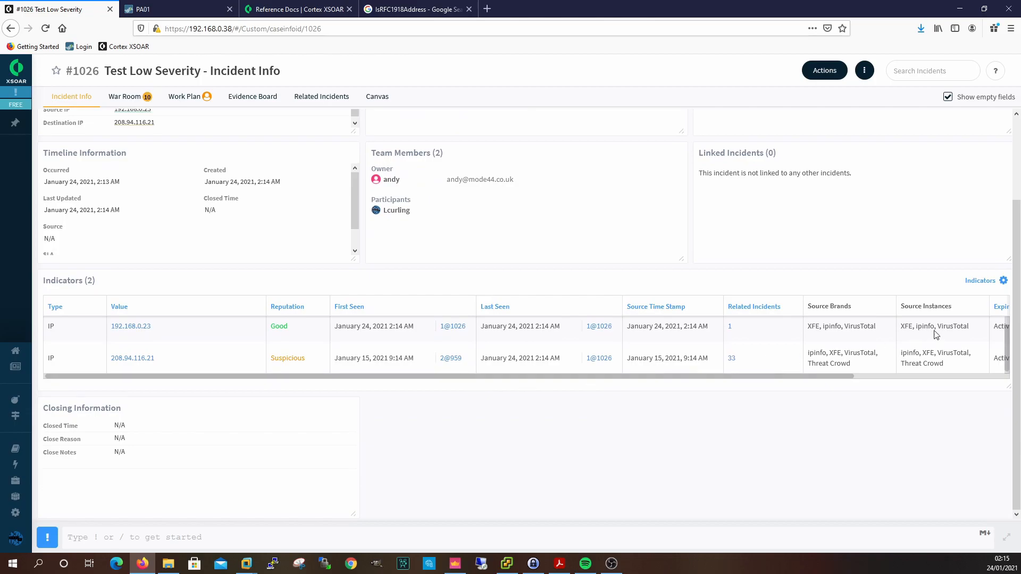
left_click_drag(807, 378, 522, 399)
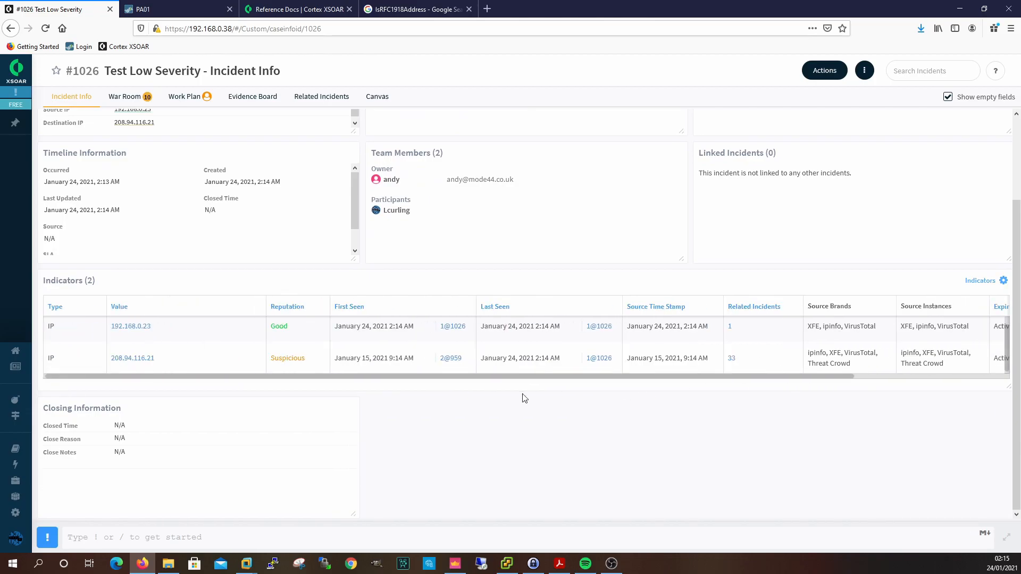
Step: Examine the reputation details of indicator 208.94.116.21, including its Threat Crowd source report, and close them
left_click(148, 363)
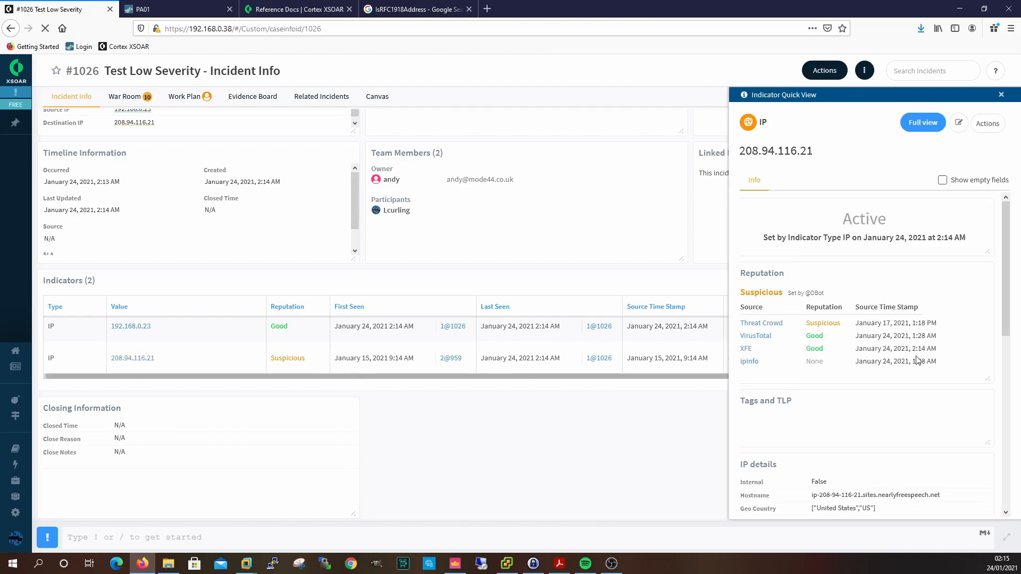
scroll(964, 357, "down", 2)
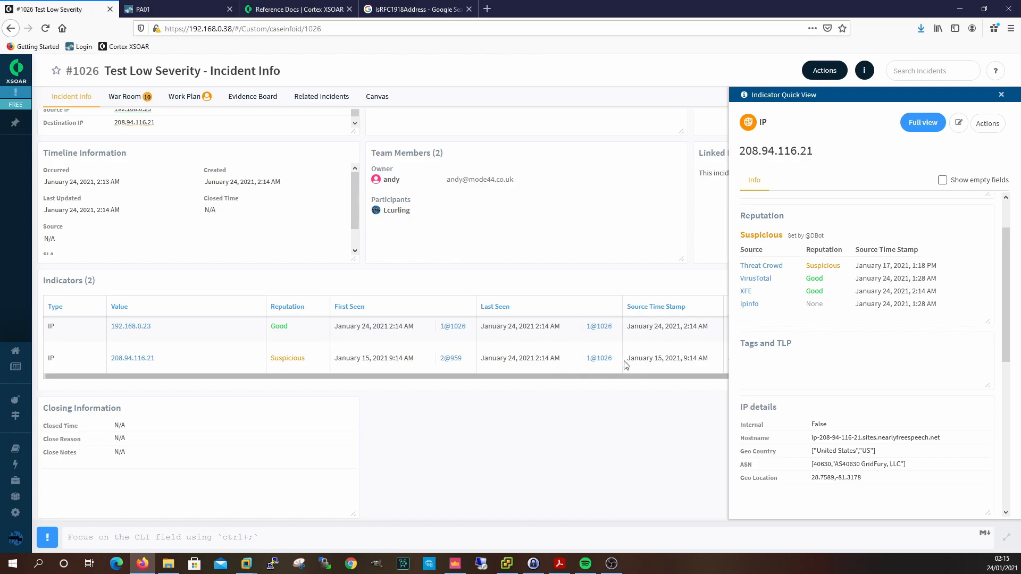
left_click(757, 271)
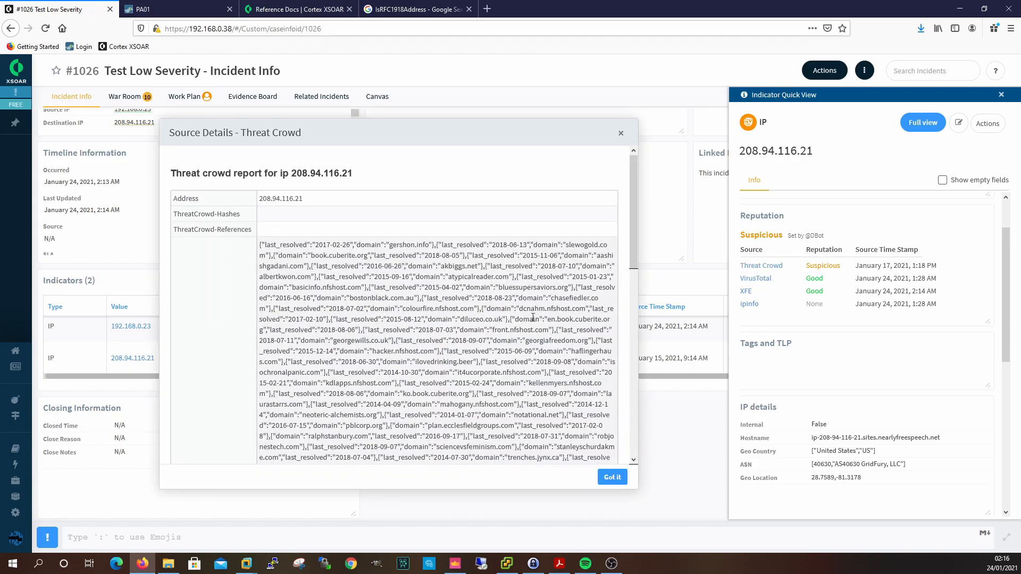
scroll(457, 375, "down", 10)
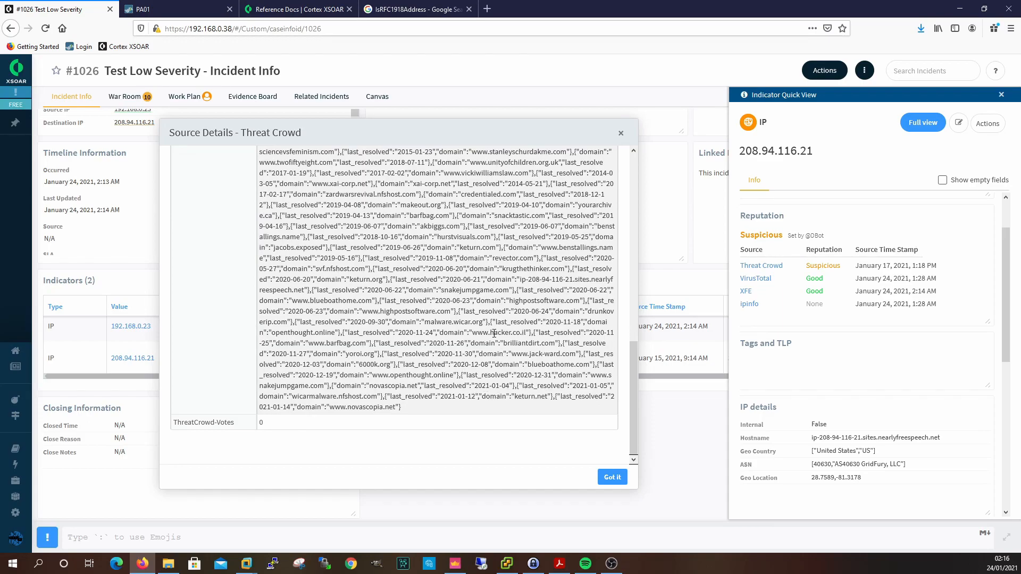
left_click(612, 477)
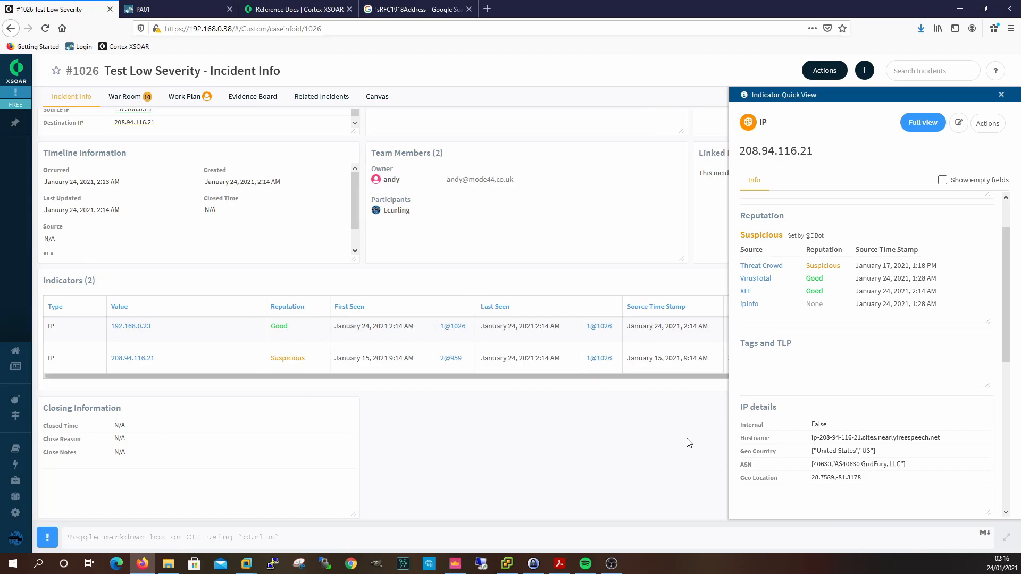
left_click(1001, 94)
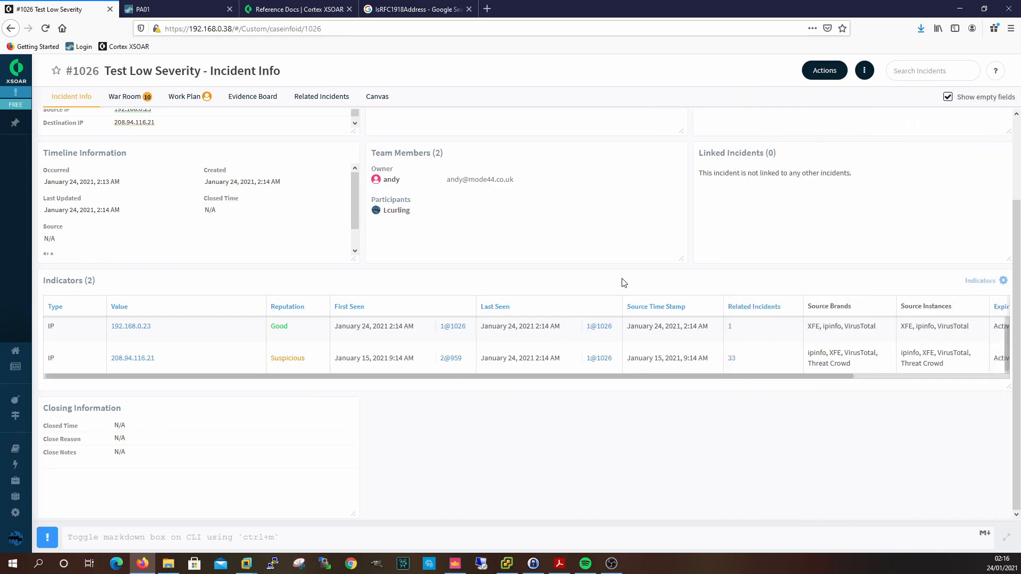
Step: Review the incident's War Room log, from the submitted field values through the Check Severity, Assign Analyst and Manual Investigation entries
scroll(624, 283, "up", 2)
left_click(130, 98)
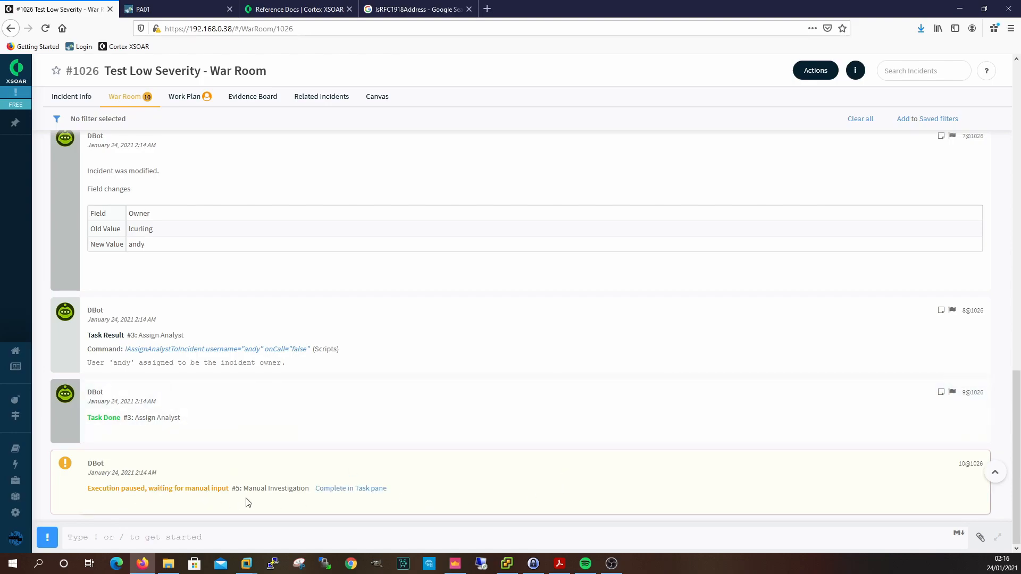
scroll(500, 447, "up", 3)
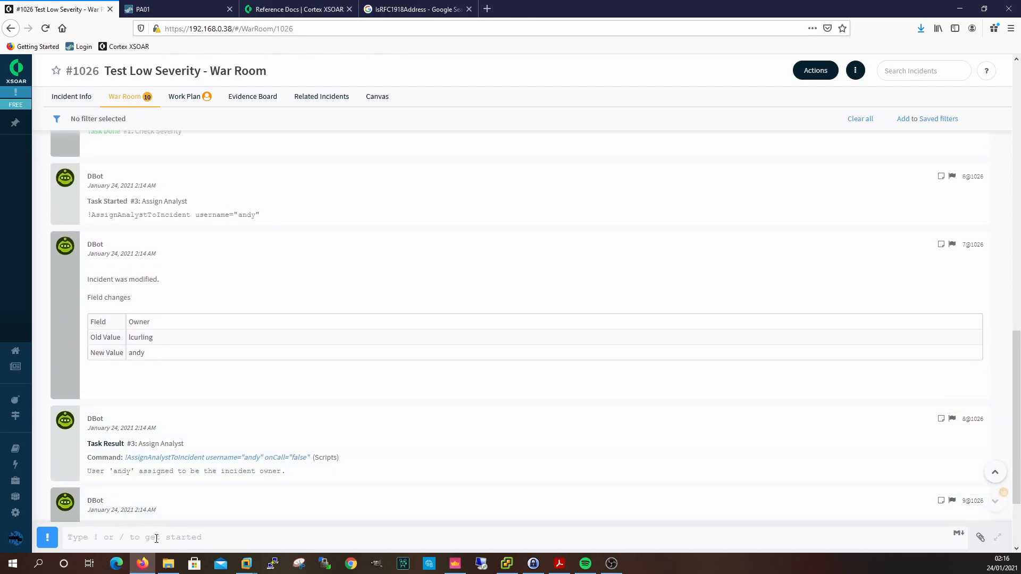
scroll(257, 495, "up", 10)
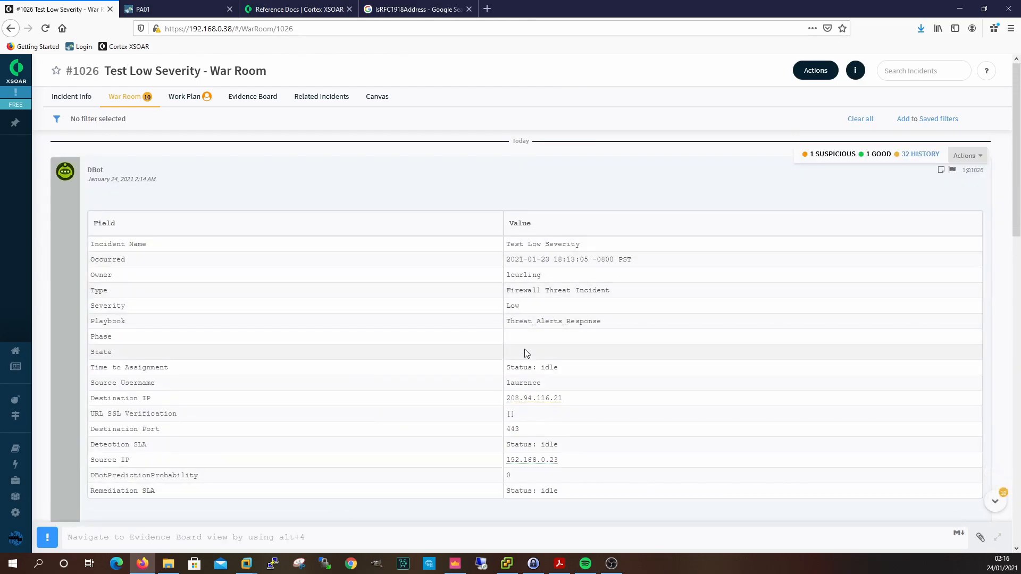
scroll(499, 303, "down", 1)
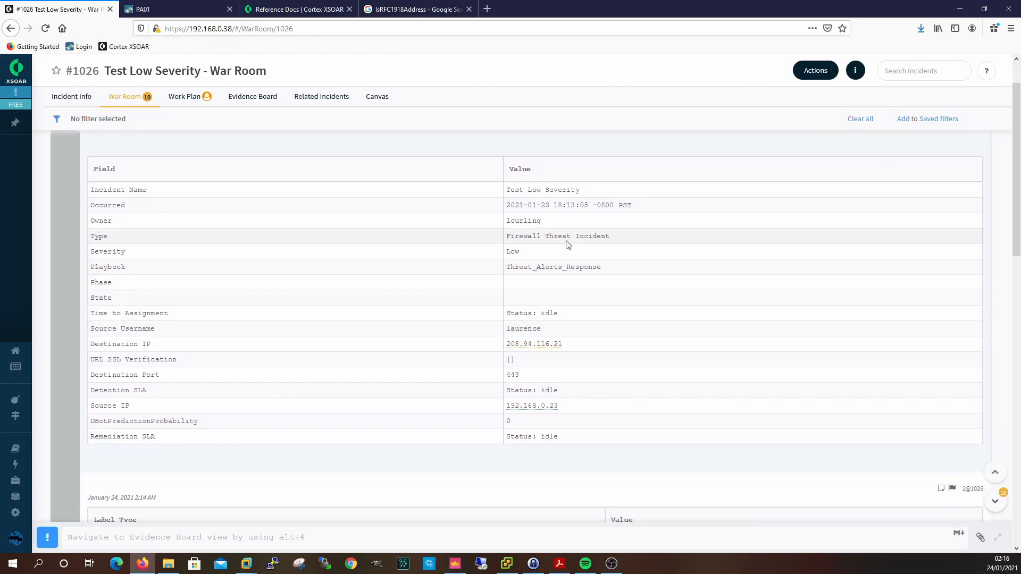
scroll(646, 371, "down", 1)
scroll(645, 367, "down", 2)
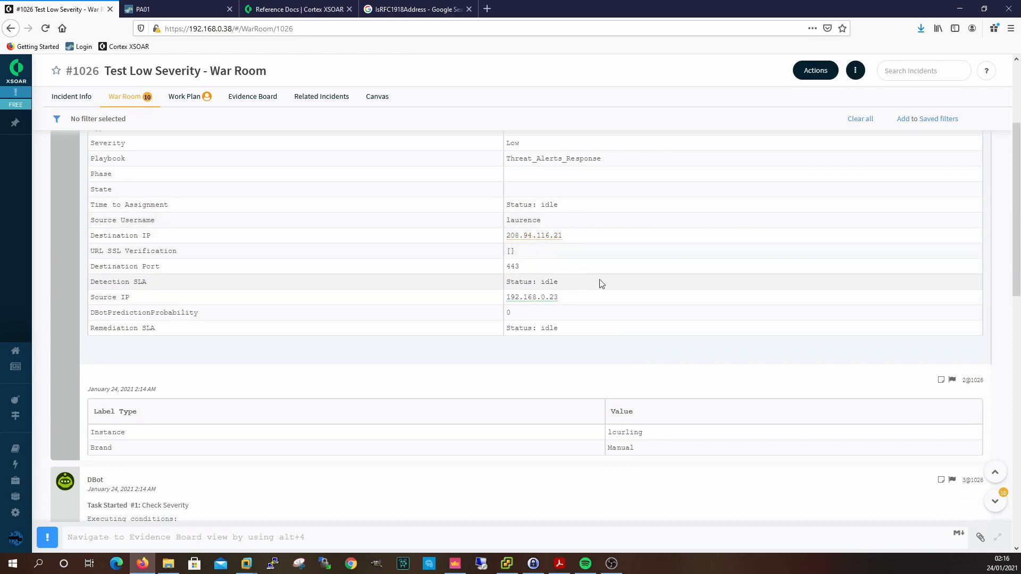
scroll(612, 399, "down", 3)
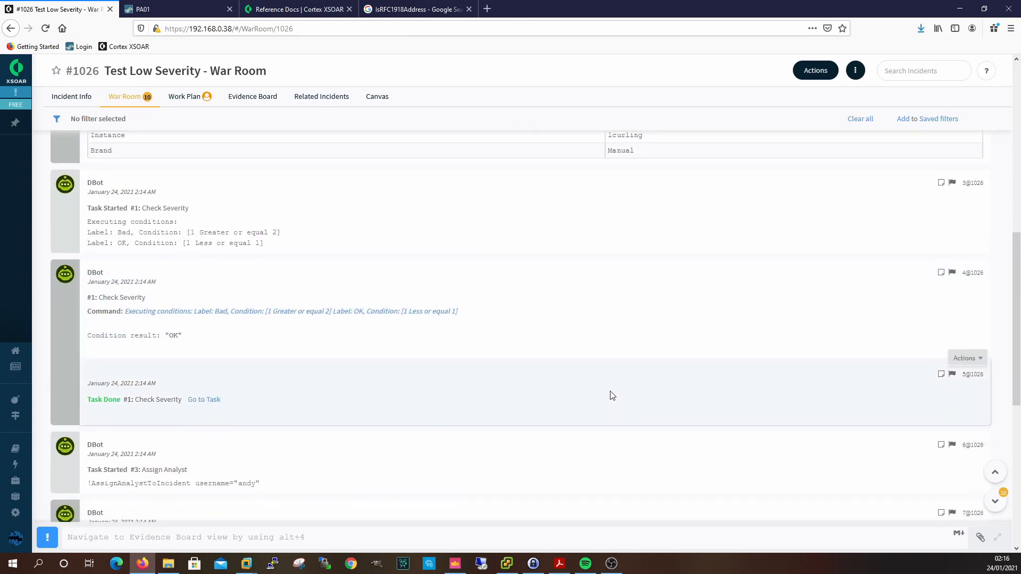
scroll(554, 333, "up", 5)
scroll(558, 332, "down", 3)
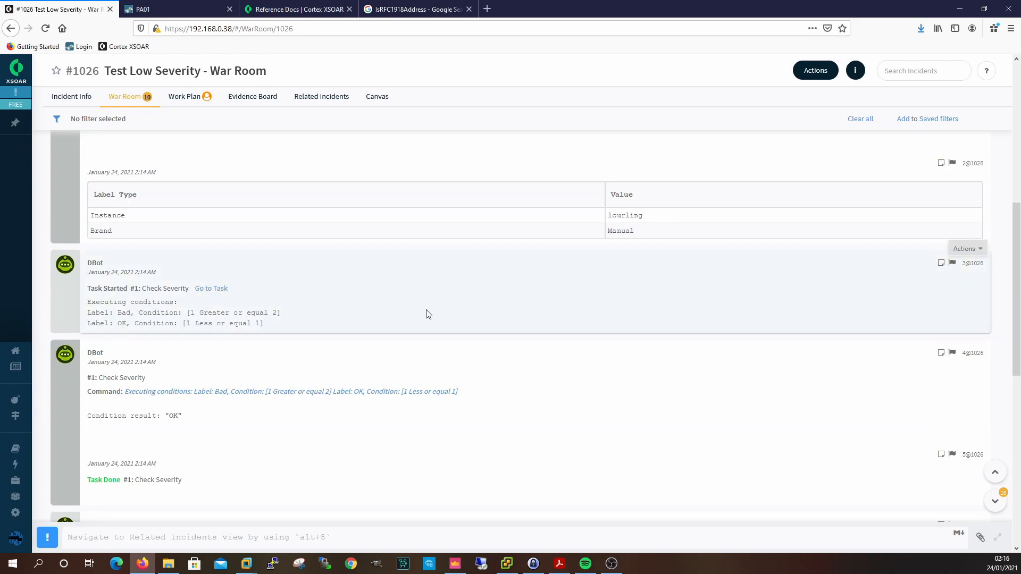
scroll(394, 302, "down", 3)
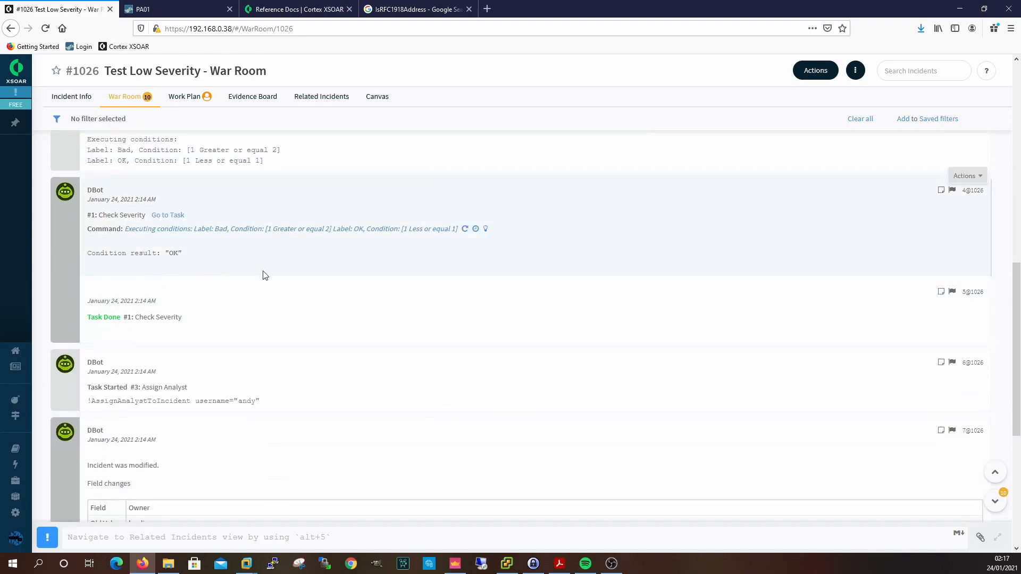
scroll(481, 317, "down", 2)
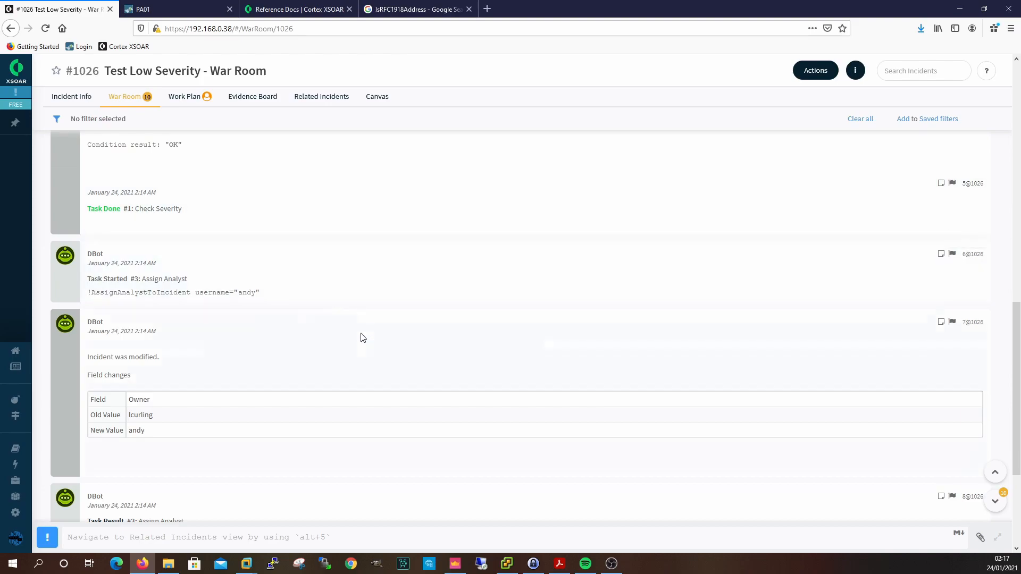
scroll(313, 366, "down", 2)
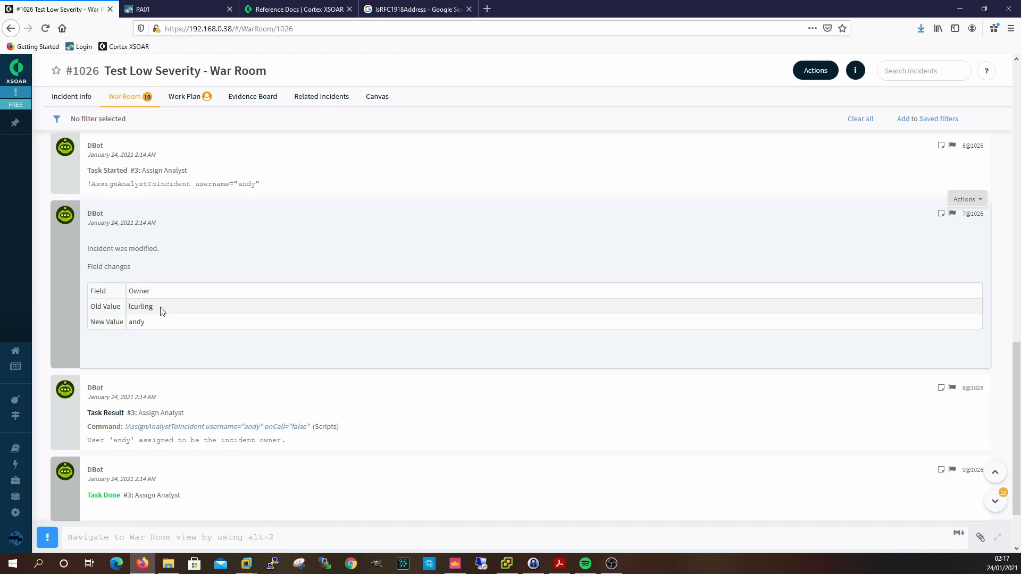
scroll(460, 429, "down", 1)
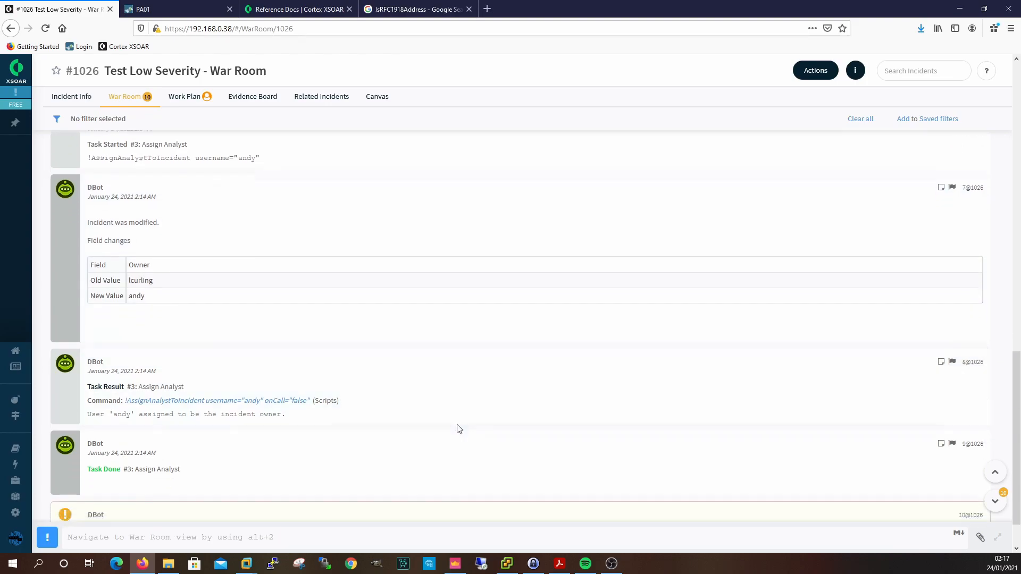
scroll(460, 430, "down", 1)
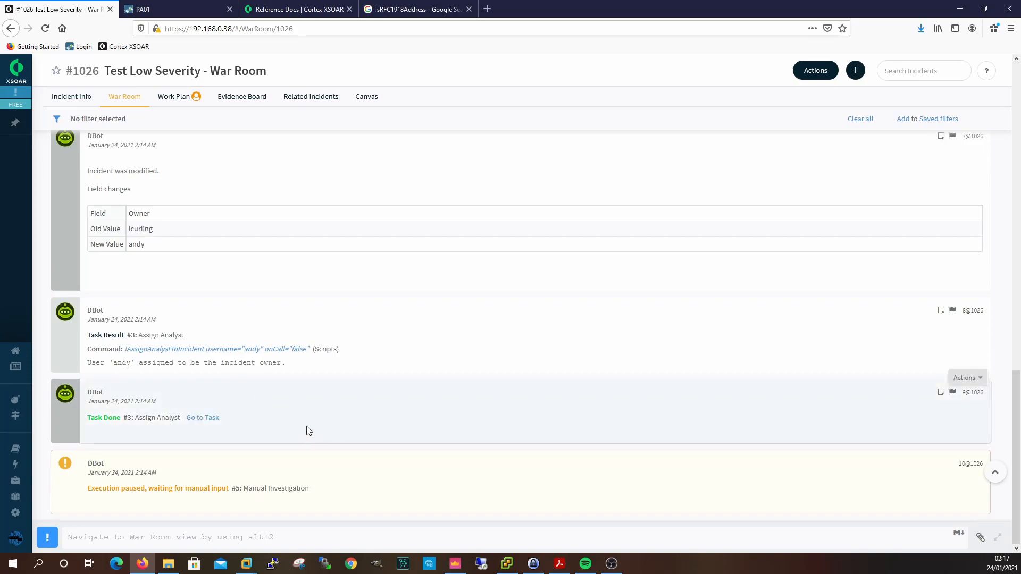
Step: Complete the paused Manual Investigation task with the completion note "Benign test incident" and close the incident tasks pane
left_click(355, 493)
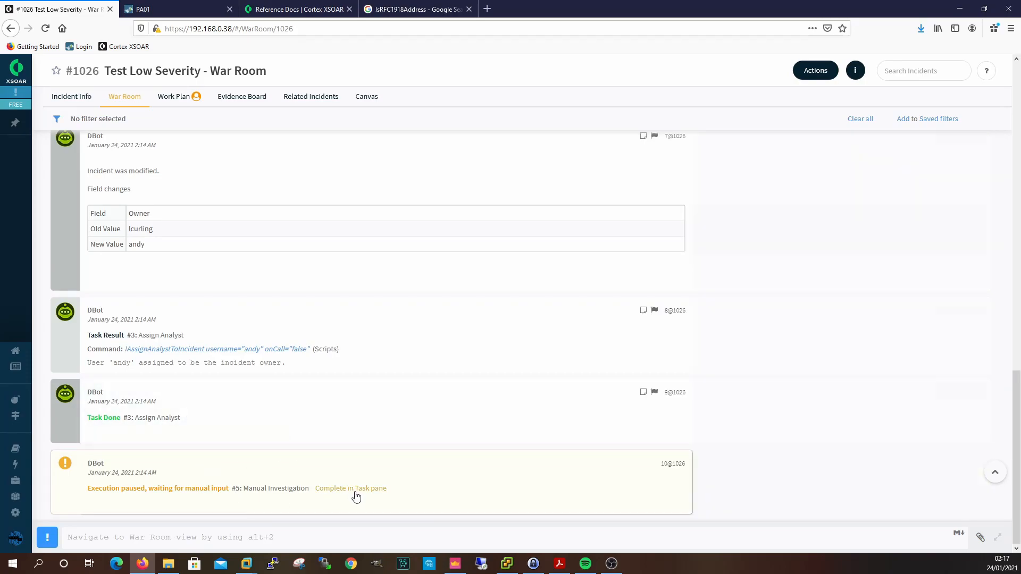
left_click(925, 268)
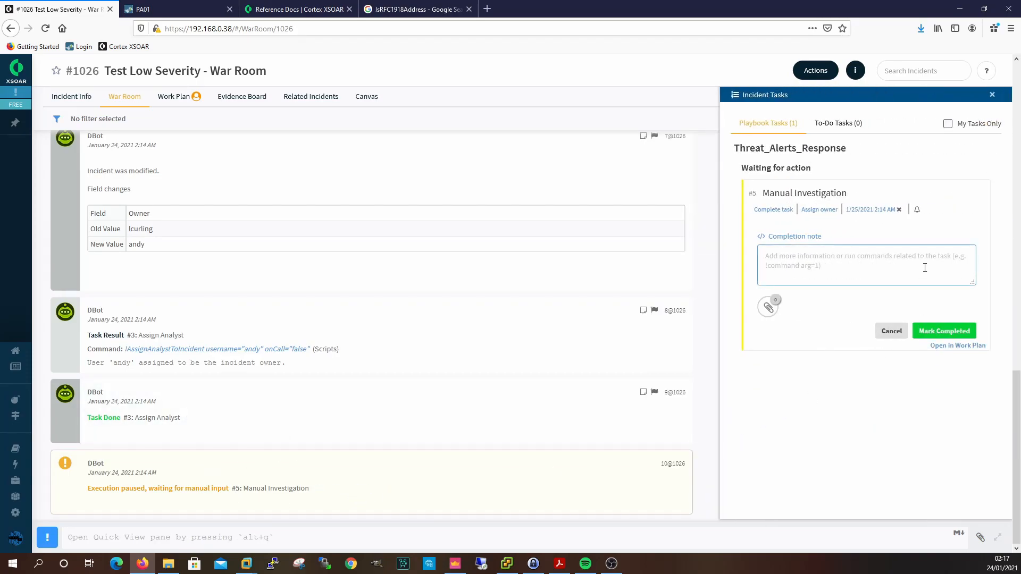
type("Benign test incident")
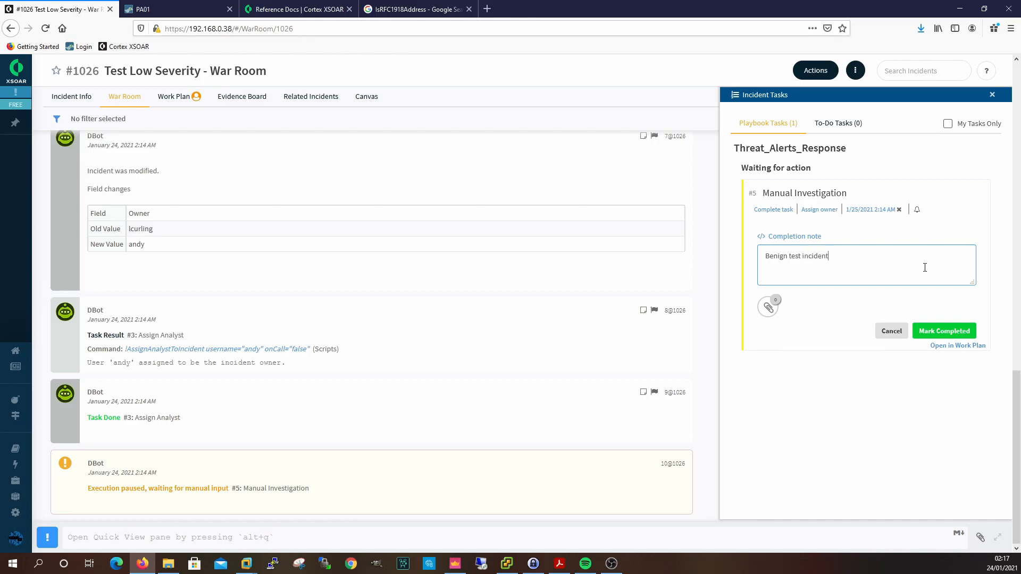
left_click(951, 332)
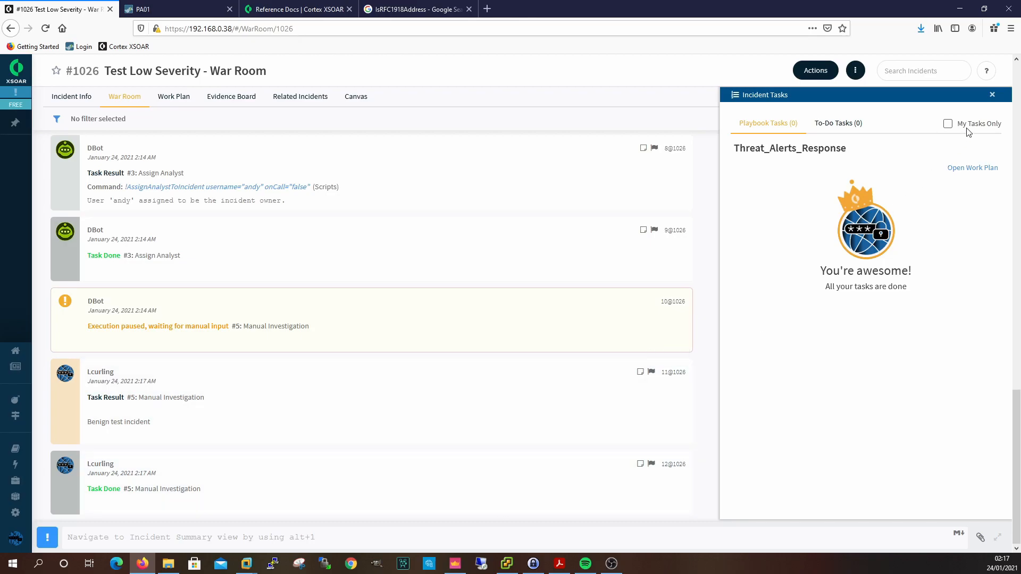
left_click(992, 95)
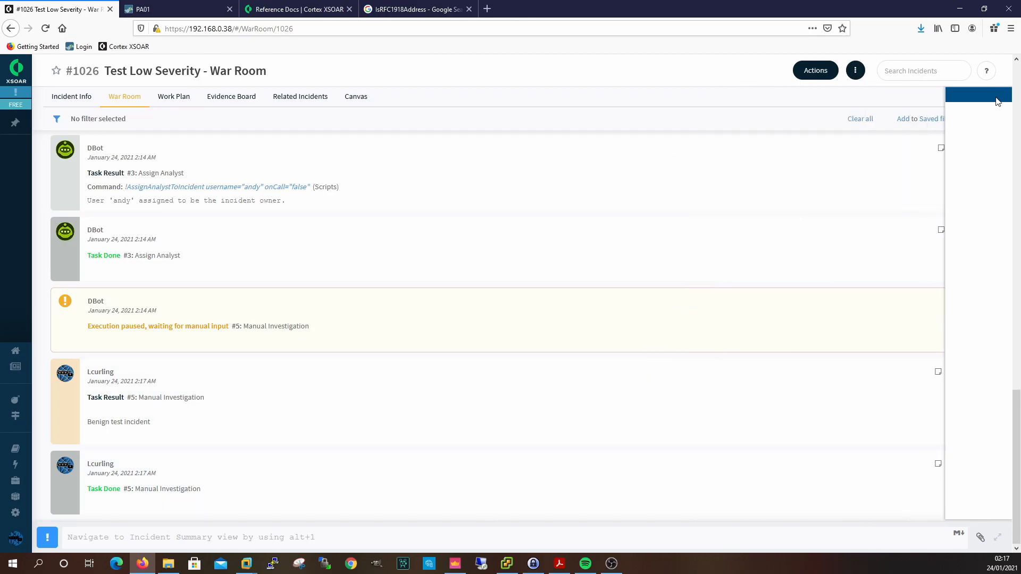
Step: Review the Test Low Severity work plan and close the incident with the close note "Test Incident"
left_click(187, 102)
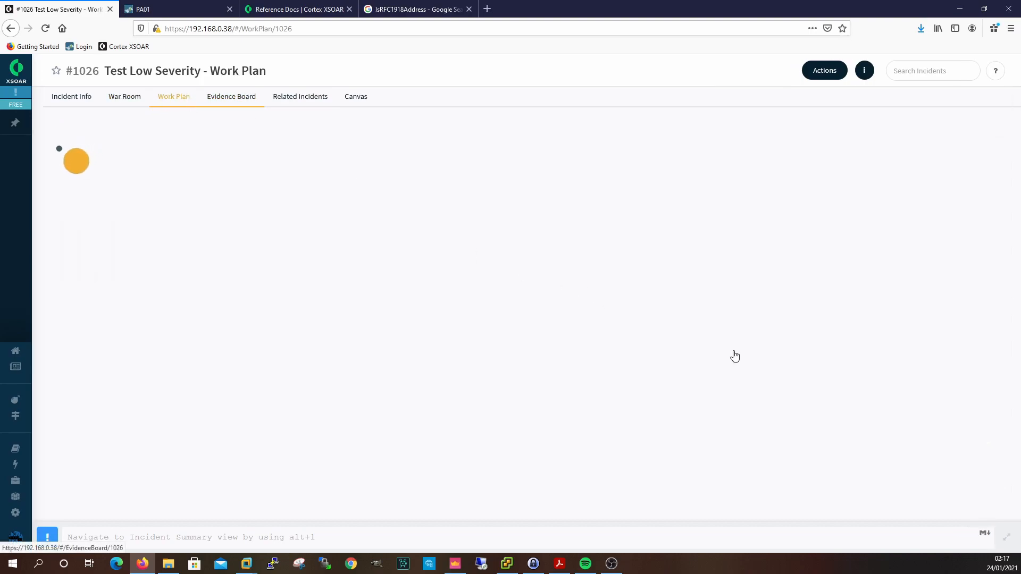
scroll(703, 359, "down", 6)
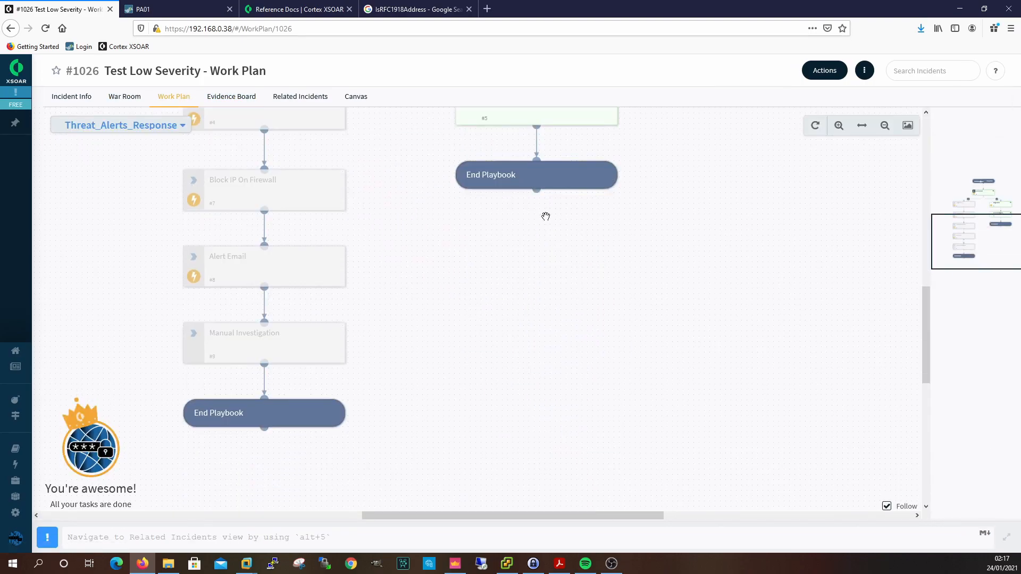
scroll(656, 342, "up", 2)
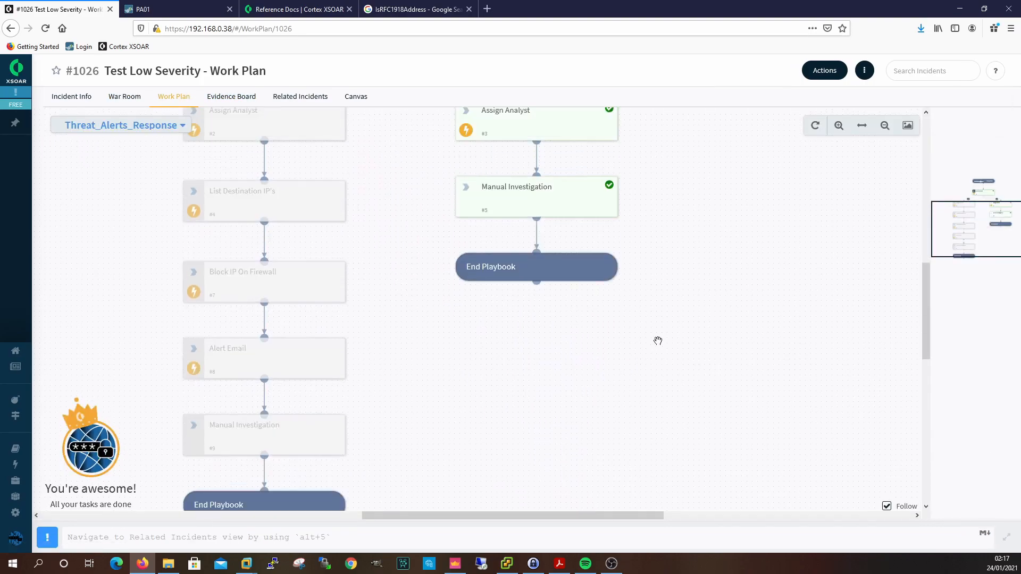
left_click(825, 71)
left_click(807, 165)
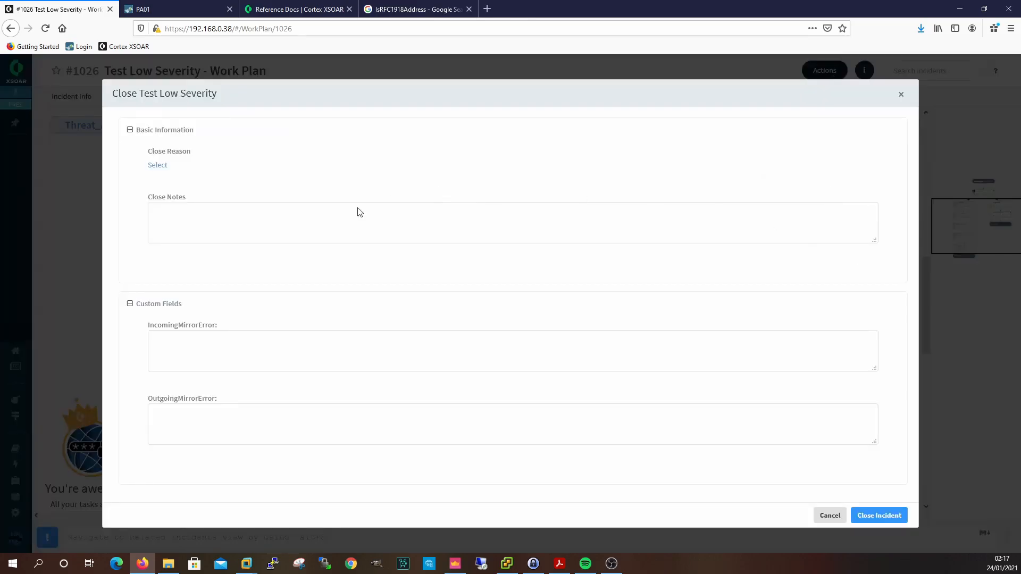
left_click(432, 225)
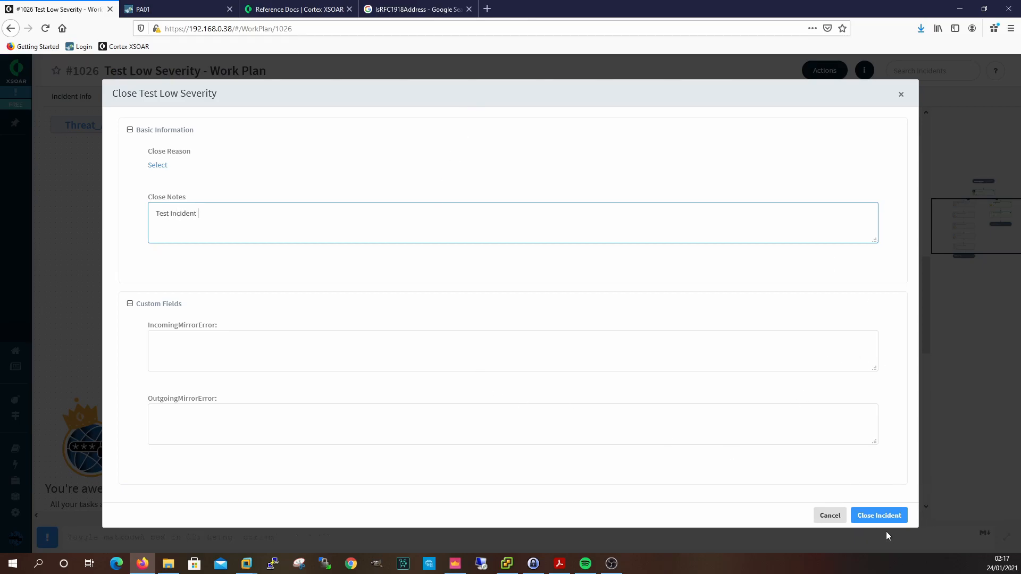
left_click(879, 516)
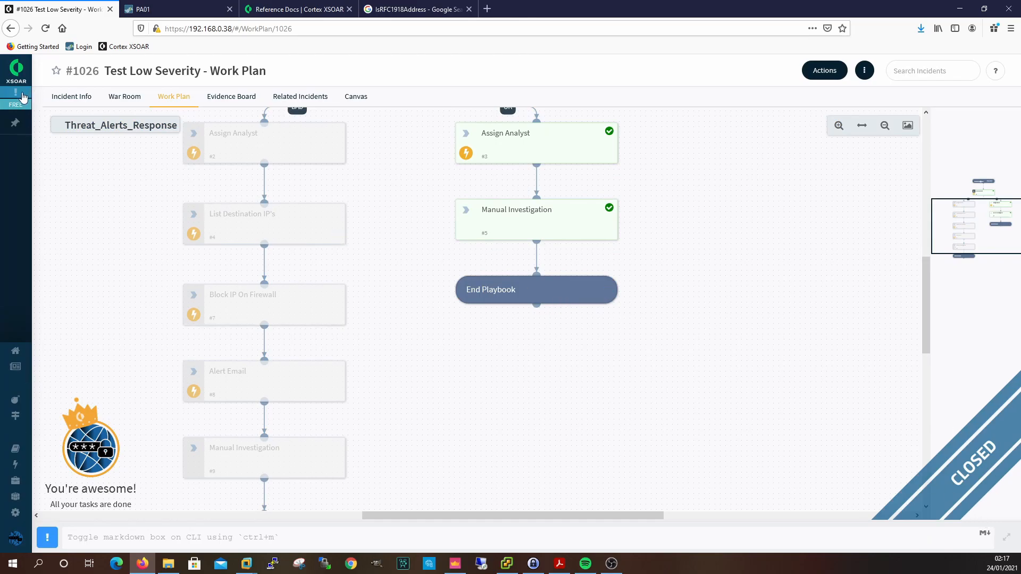
Step: Start a new incident named "Test High Incident", occurring January 24, 2021, 2:18 AM, with a reminder for January 26, 2021, 2:18 AM
mouse_move(21, 96)
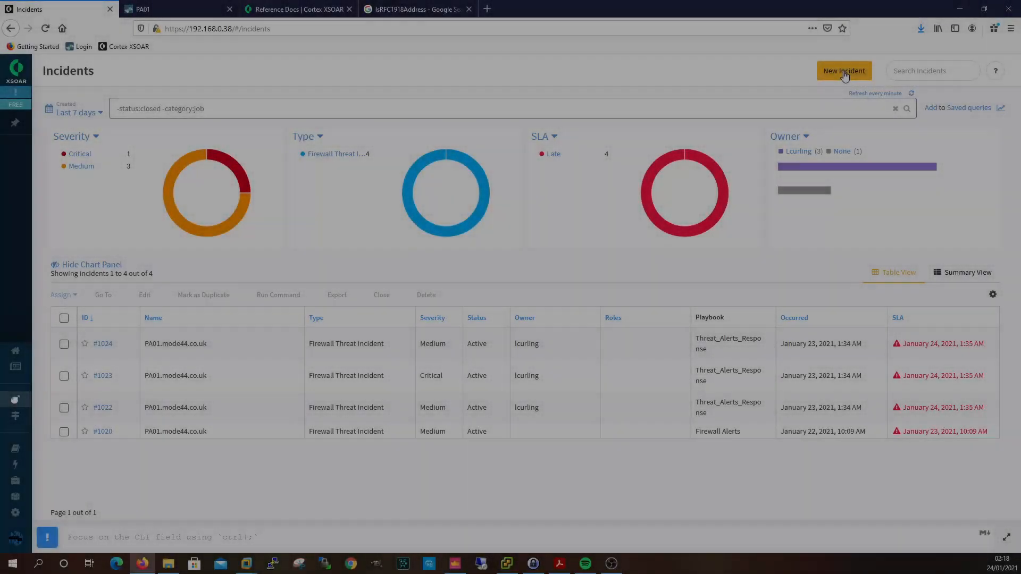
left_click(844, 72)
left_click(663, 164)
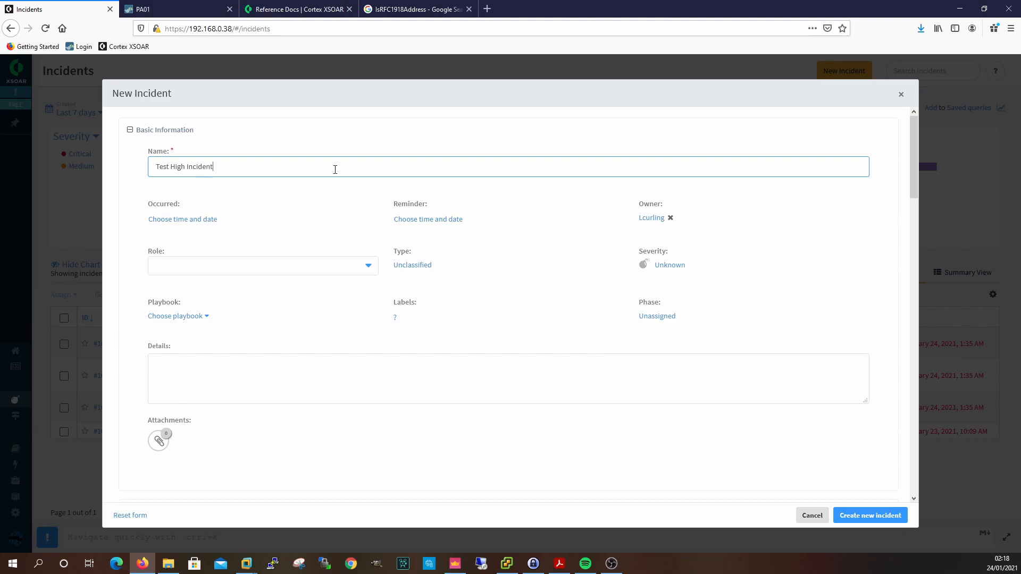
left_click(194, 221)
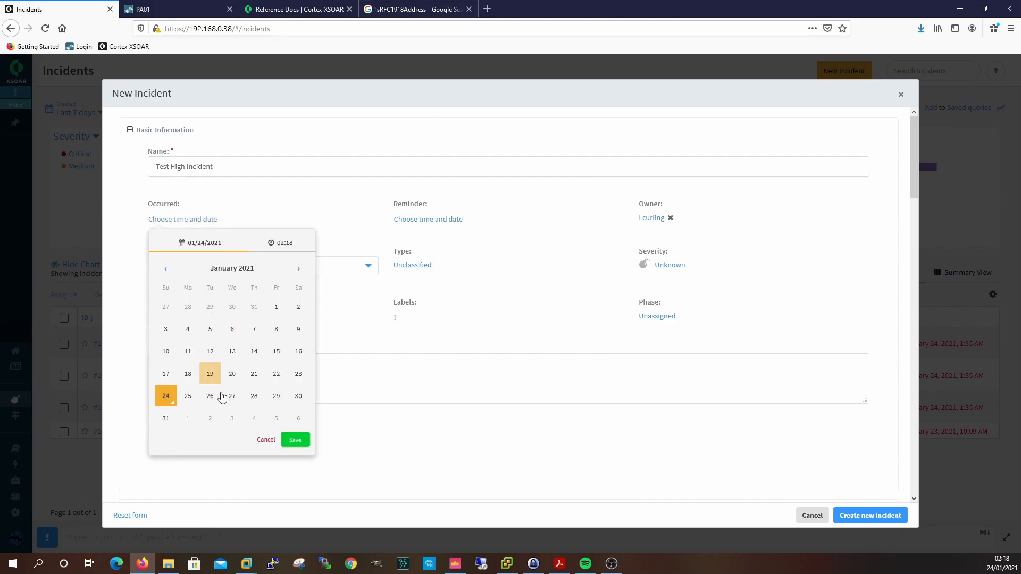
left_click(295, 439)
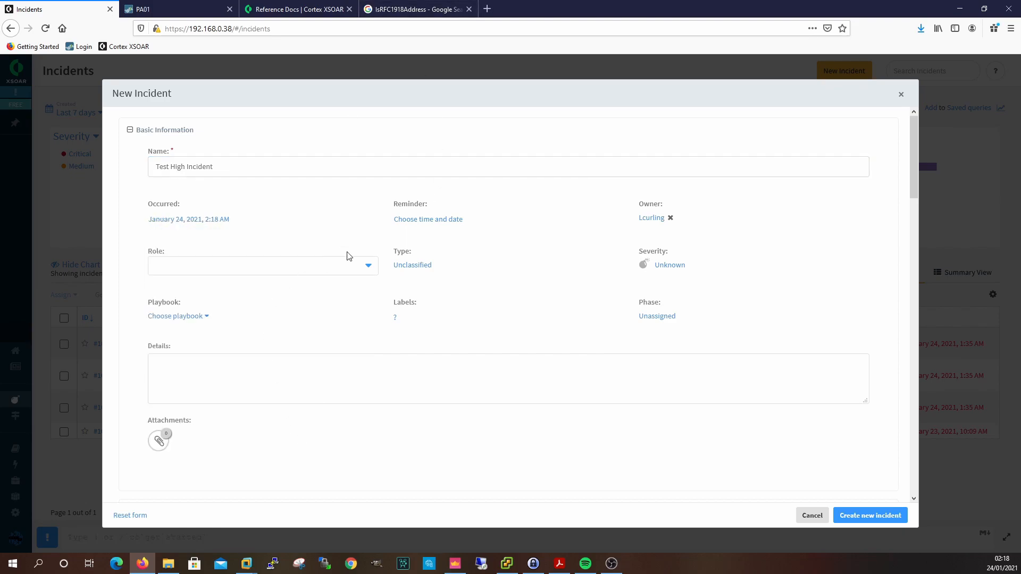
left_click(407, 223)
left_click(456, 396)
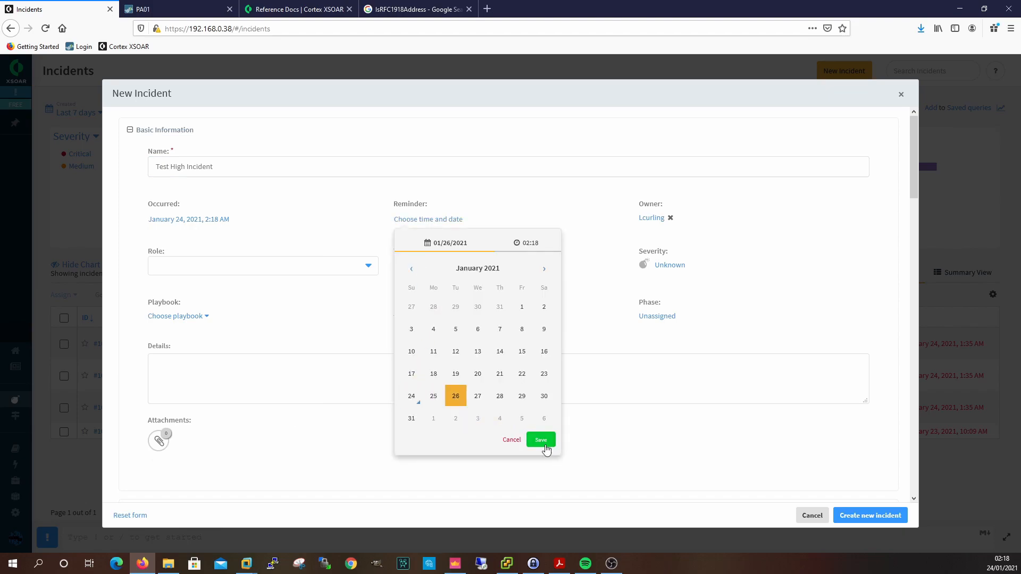
left_click(547, 446)
Step: Set the new incident's severity to High and its type to Firewall Threat Incident
left_click(670, 265)
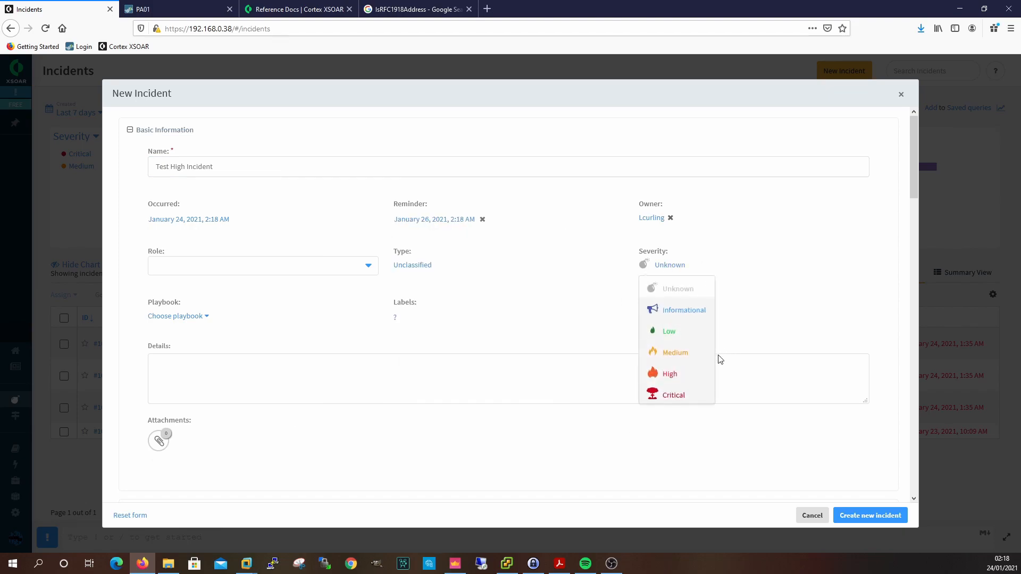
left_click(670, 374)
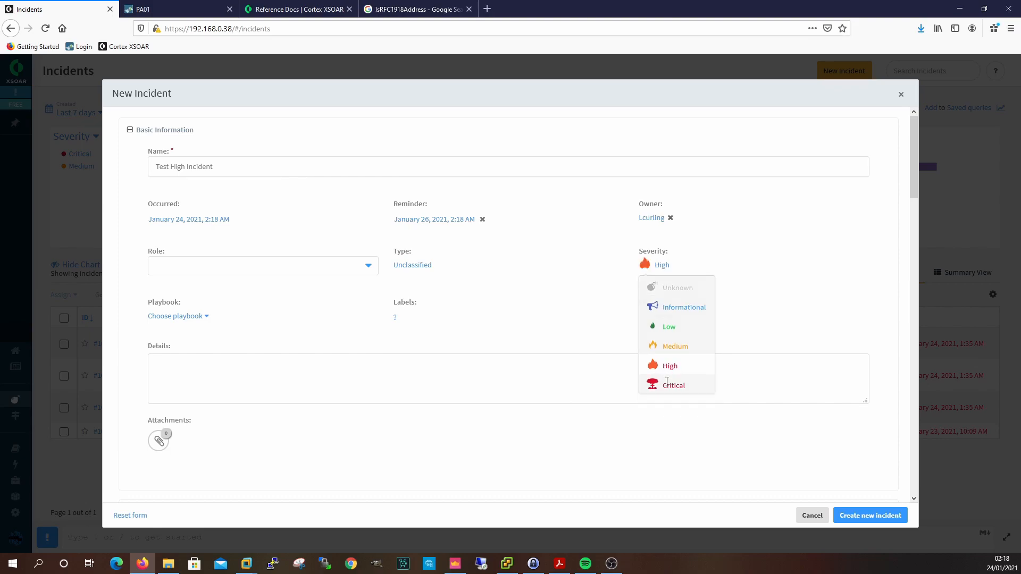
left_click(414, 265)
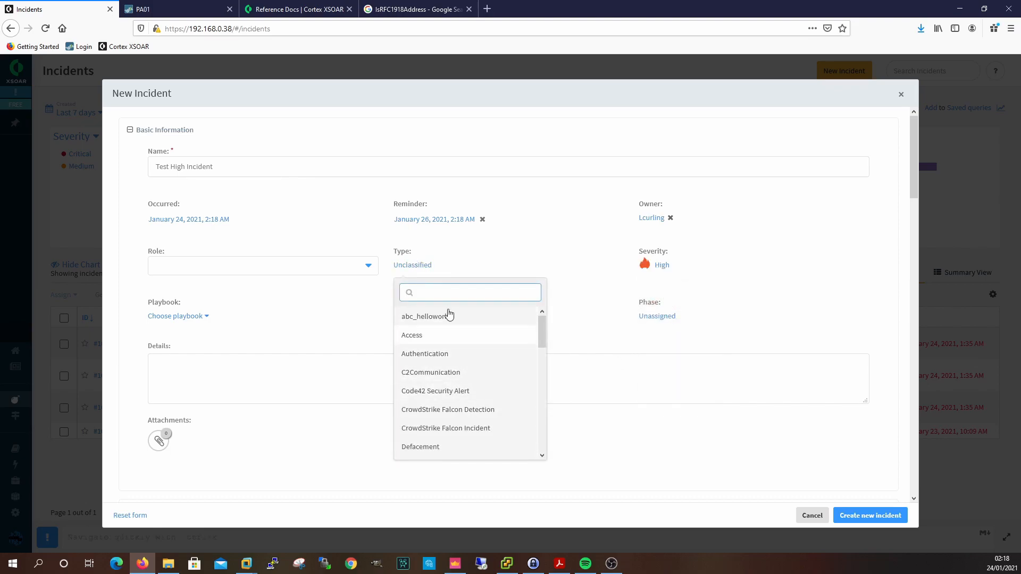
type("fir")
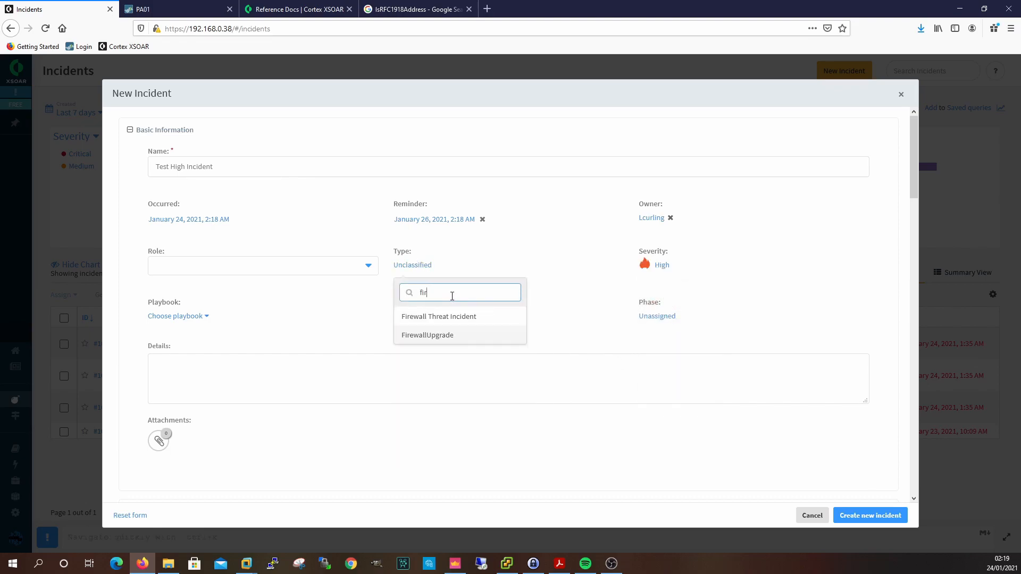
left_click(430, 318)
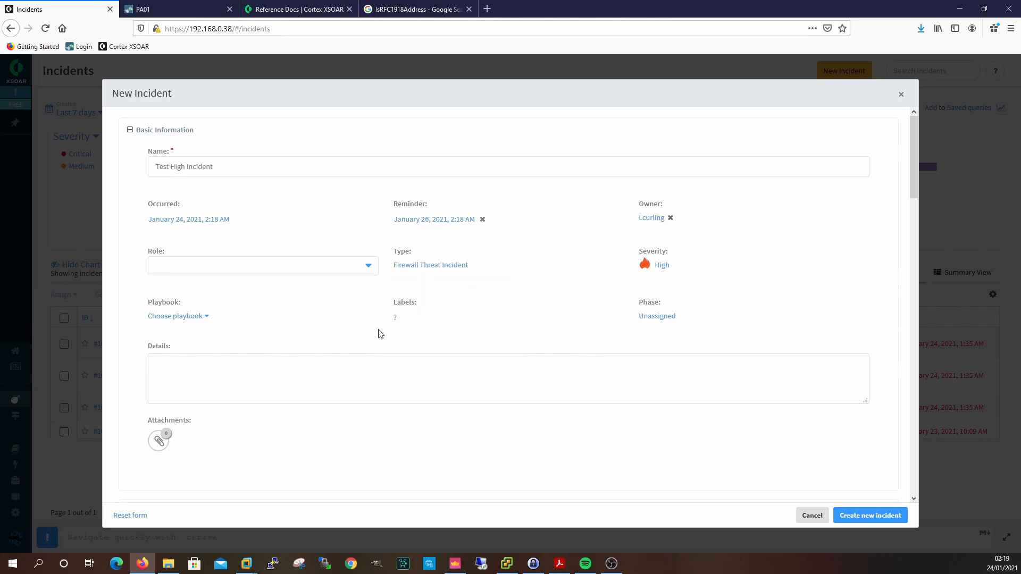
Step: Enter destination IP 208.94.116.21 and destination port 443 in the incident's custom fields
scroll(468, 422, "down", 10)
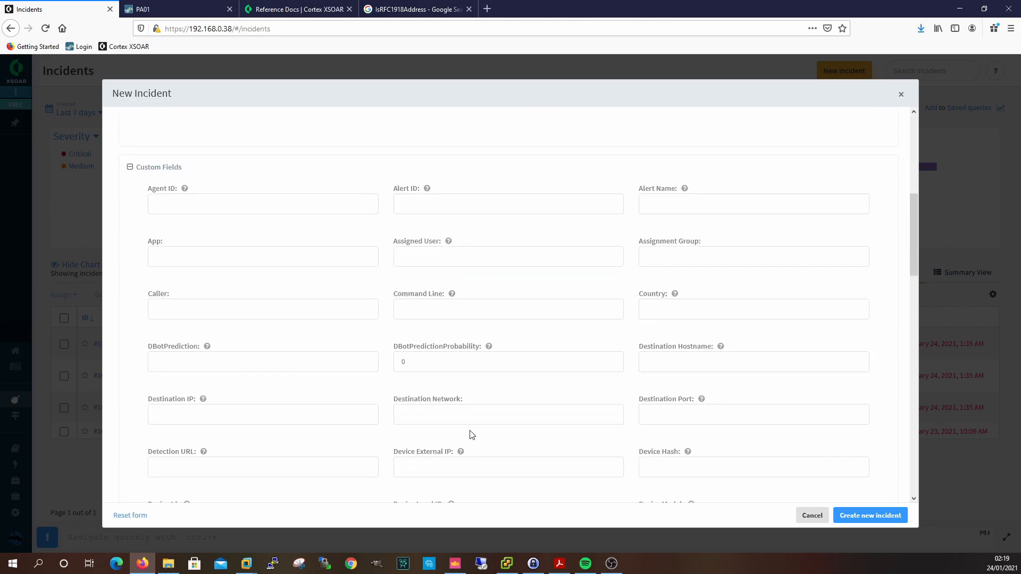
scroll(554, 416, "up", 2)
scroll(308, 321, "down", 1)
left_click(290, 355)
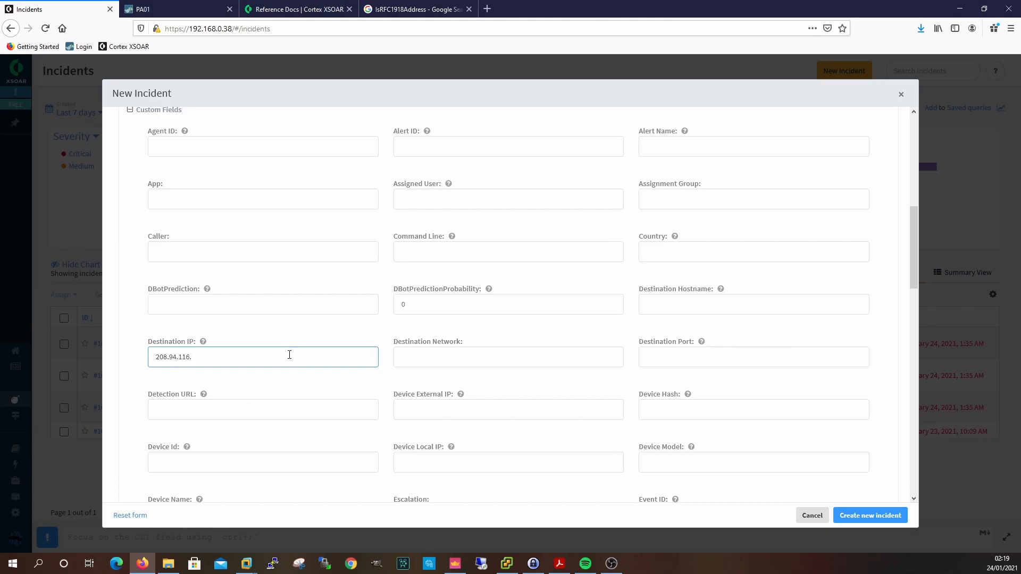
left_click(693, 355)
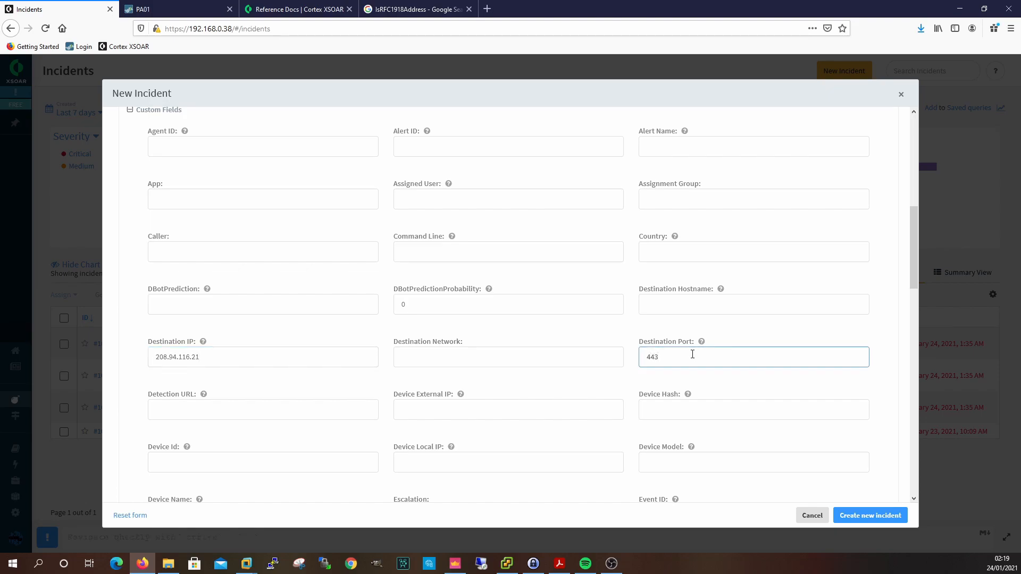
Step: Set the source IP to 192.168.0.23 and create the Test High Incident
scroll(691, 360, "down", 3)
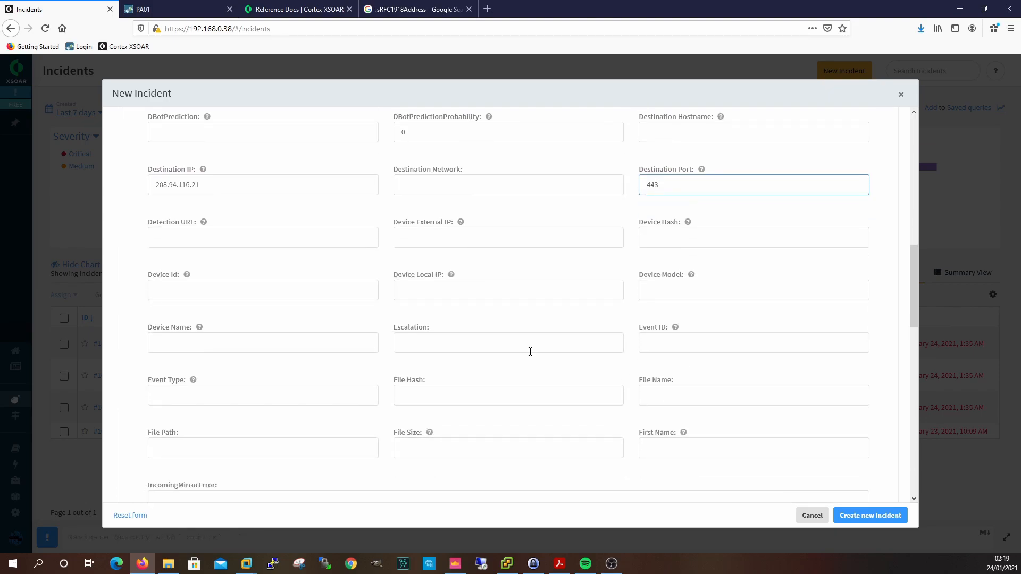
scroll(491, 333, "down", 1)
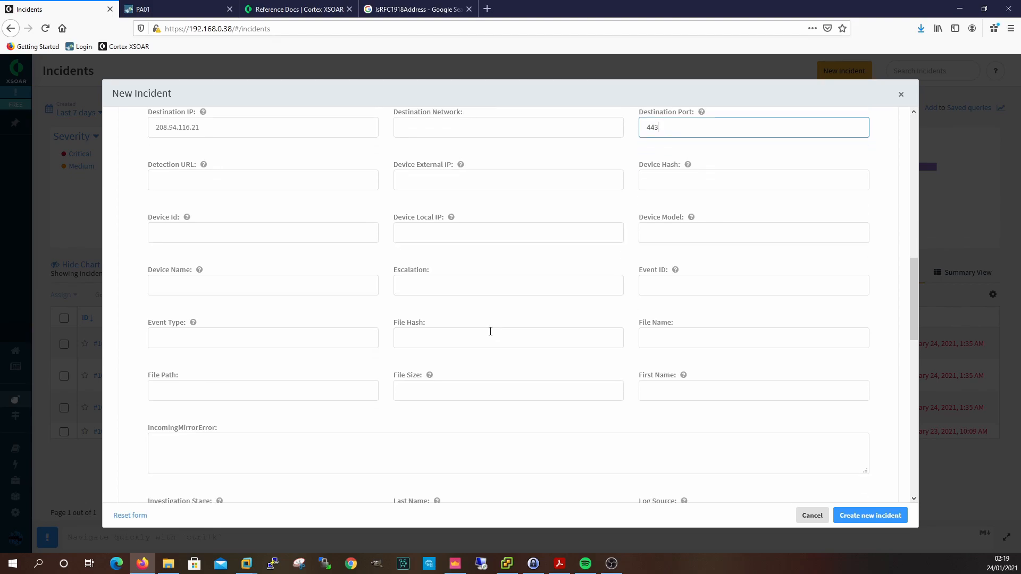
scroll(465, 332, "down", 5)
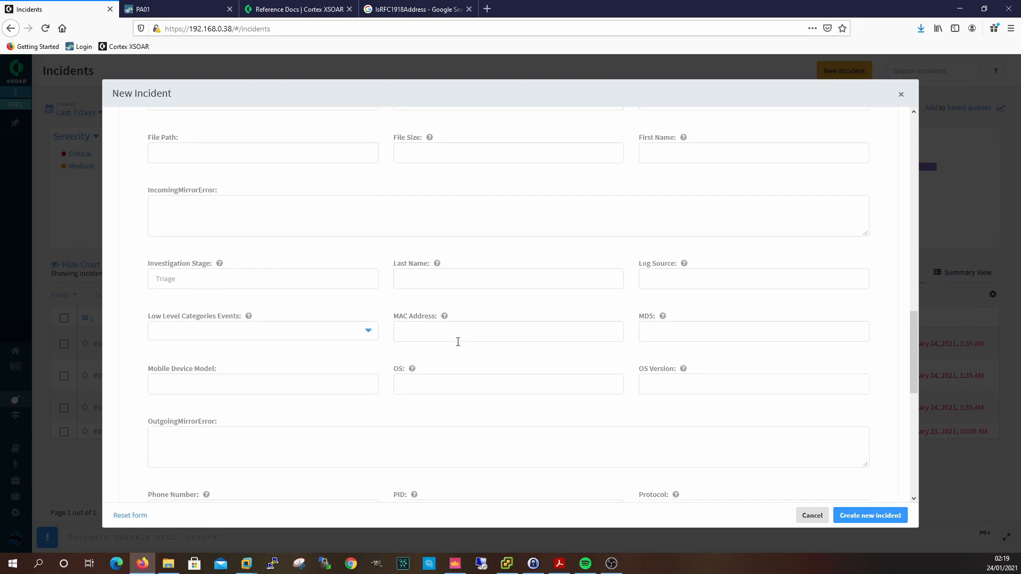
scroll(459, 342, "down", 5)
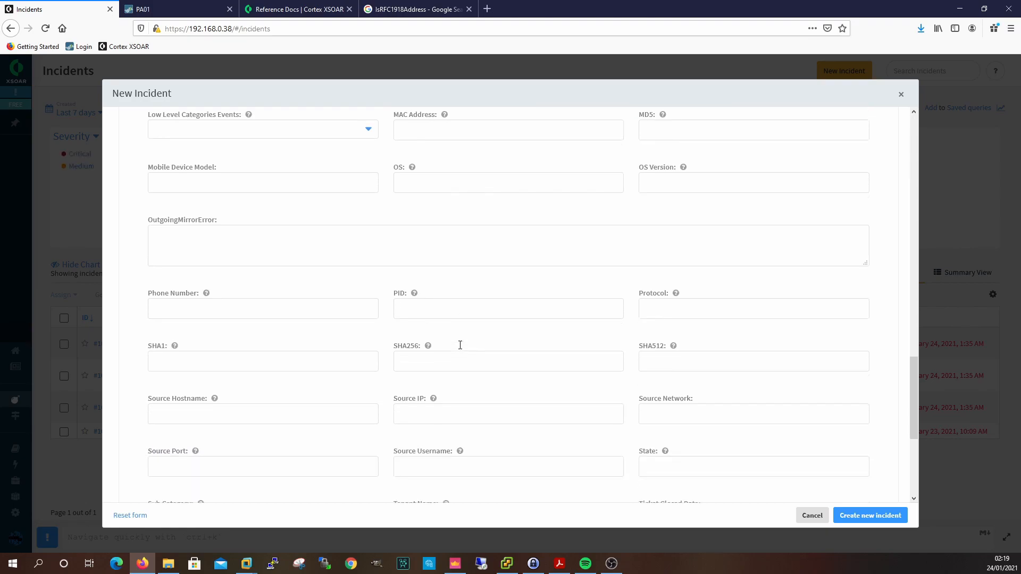
left_click(478, 283)
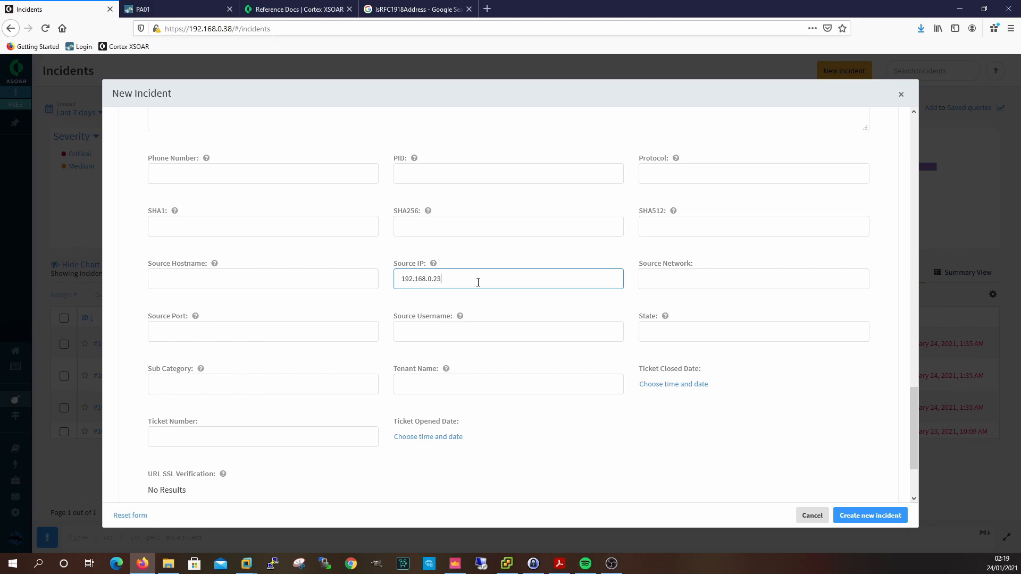
left_click(284, 274)
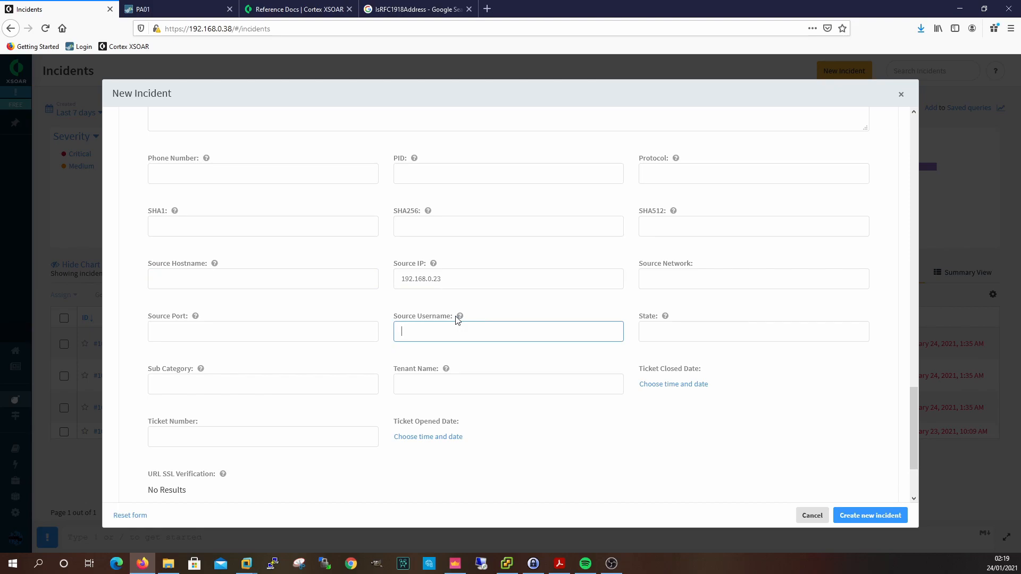
mouse_move(460, 319)
left_click(870, 516)
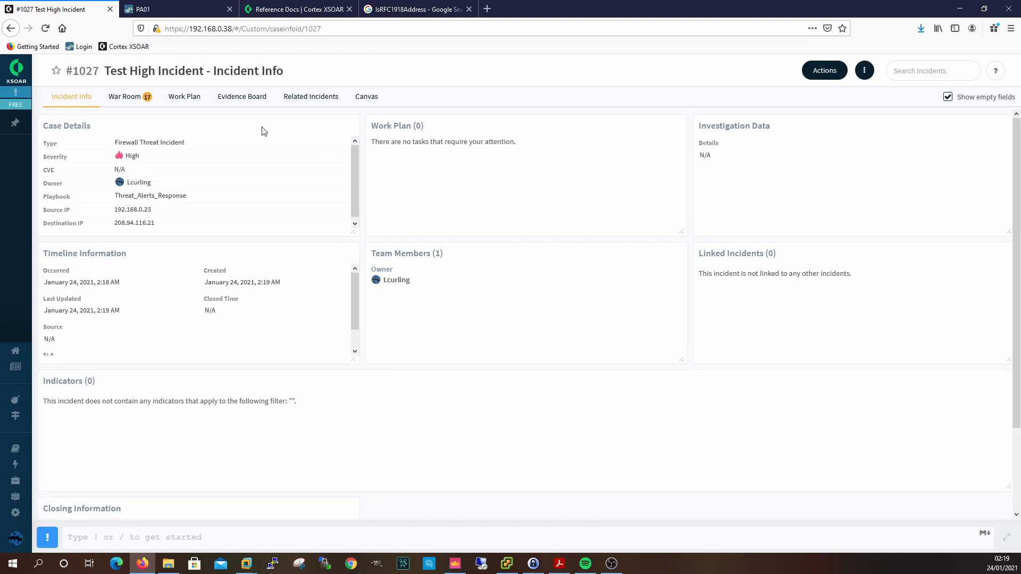
Step: Check the Test High Incident's War Room log and examine which branch its work plan followed
left_click(136, 105)
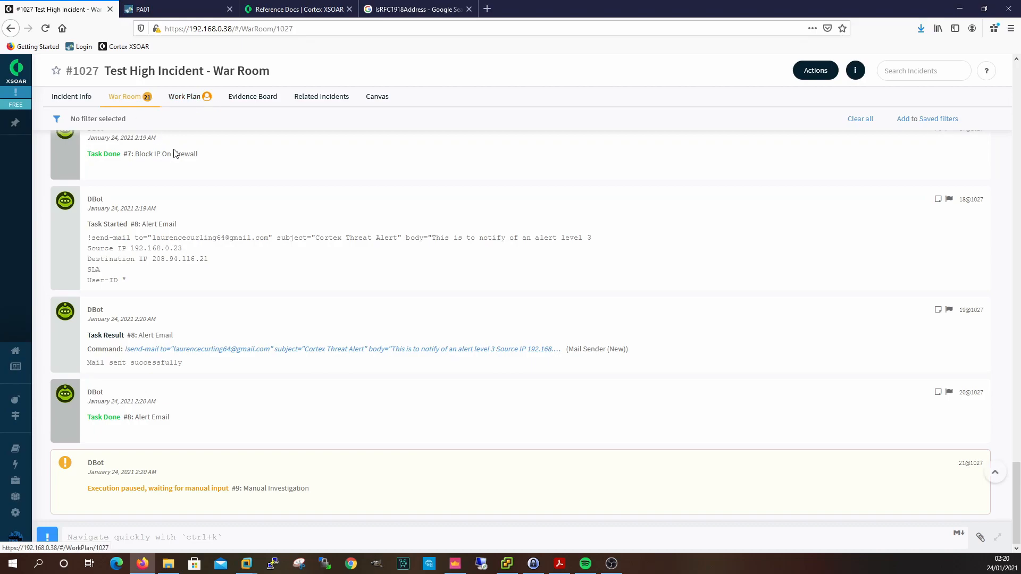
mouse_move(136, 495)
left_click(335, 497)
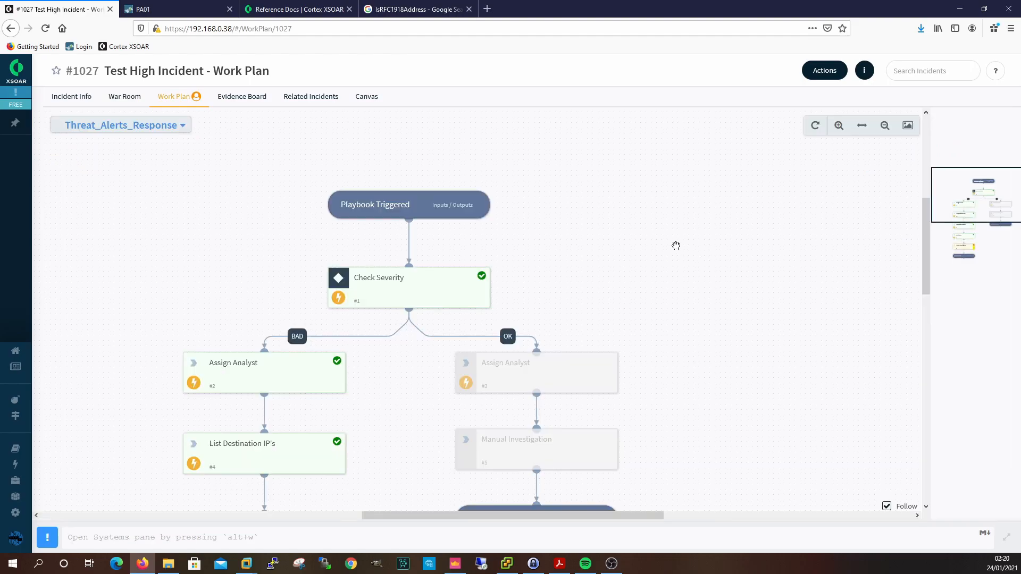
scroll(676, 246, "down", 3)
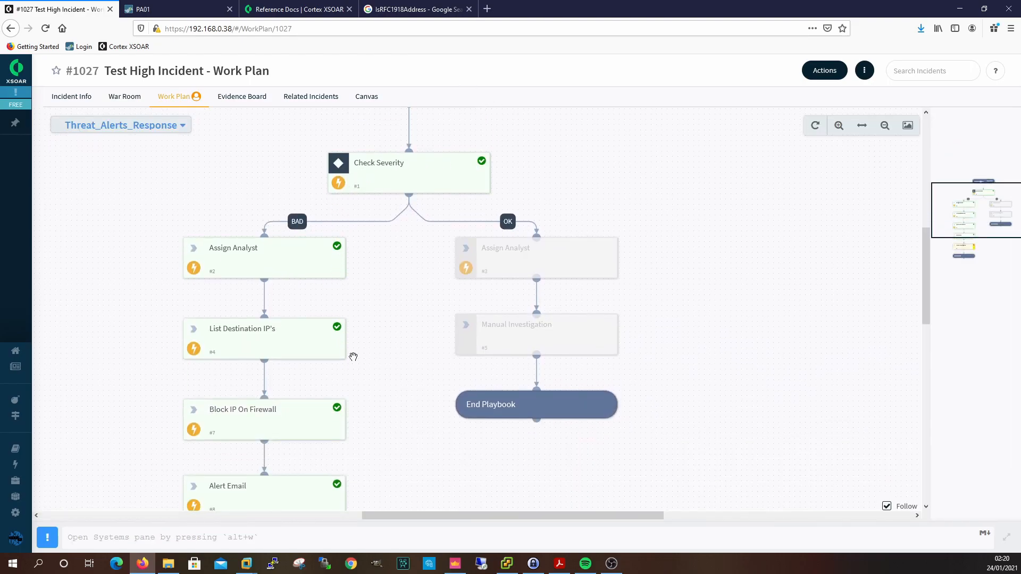
scroll(346, 340, "down", 3)
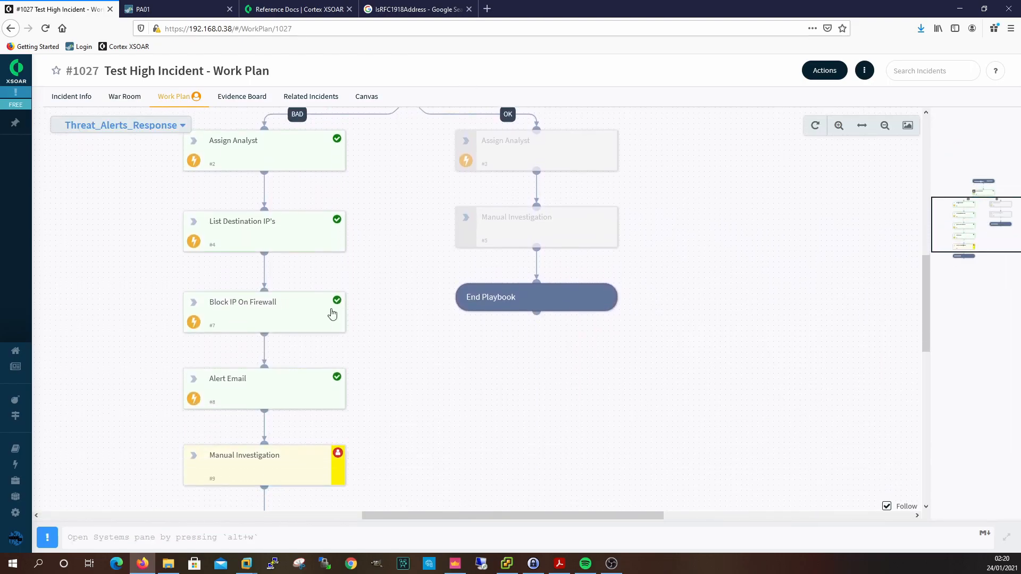
Step: Complete the Manual Investigation task in the high-severity branch with the completion note "Test Incident"
left_click(246, 462)
left_click(169, 224)
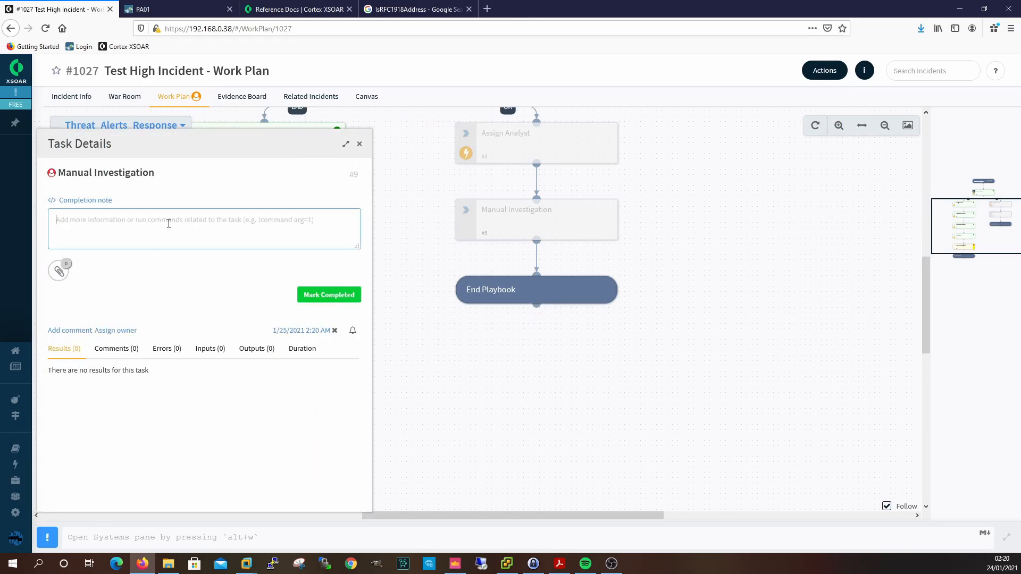
type("Test")
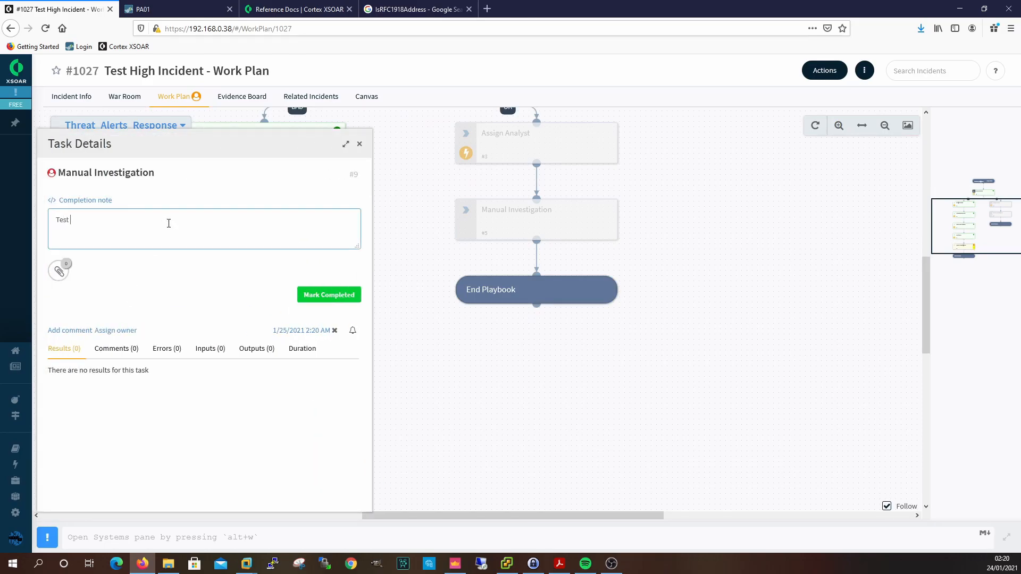
type(" Incident")
left_click(352, 296)
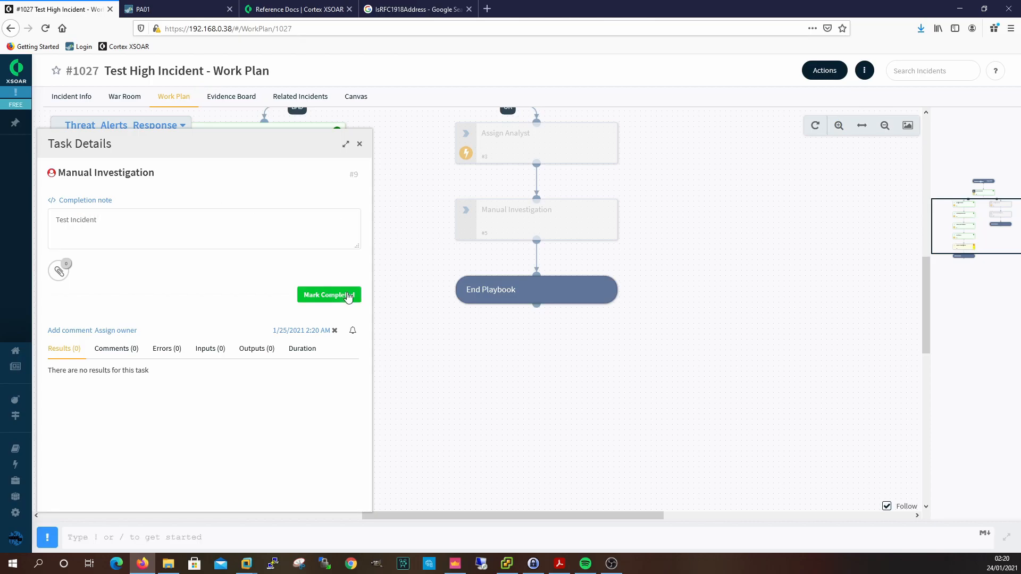
Step: Close the Test High Incident with the close notes "Test Incident"
scroll(436, 418, "down", 4)
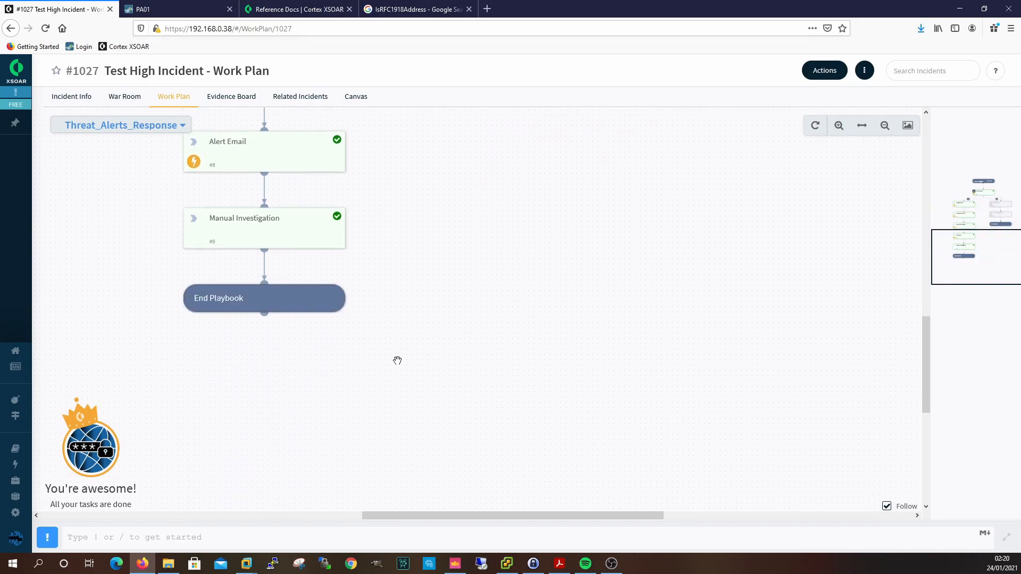
scroll(586, 372, "up", 5)
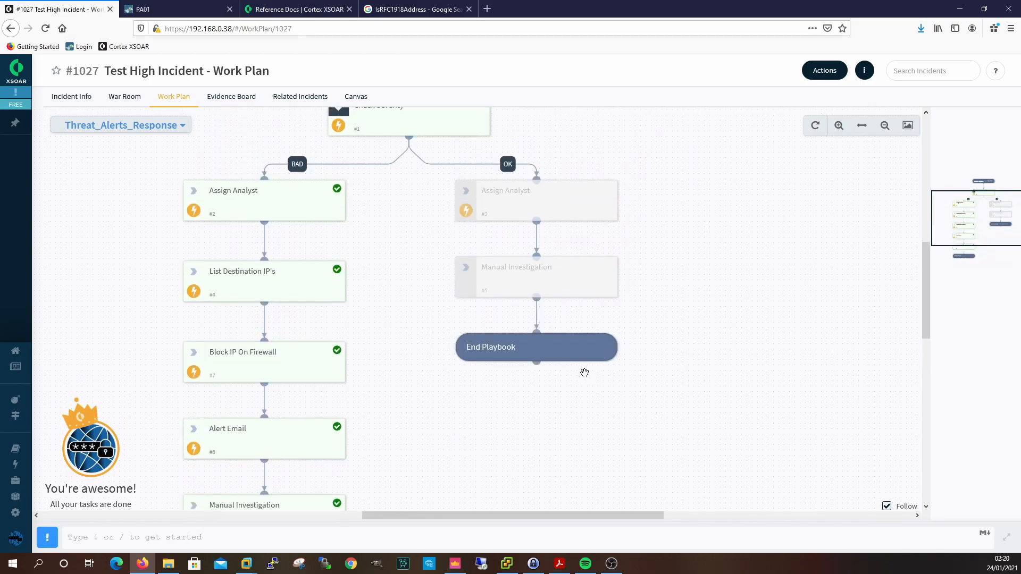
left_click(836, 72)
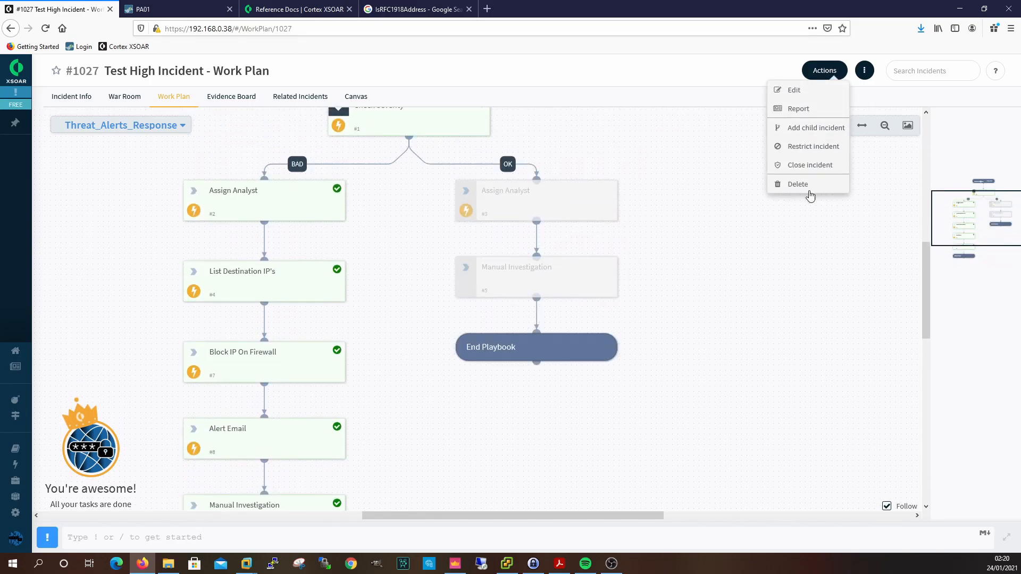
left_click(810, 165)
left_click(393, 223)
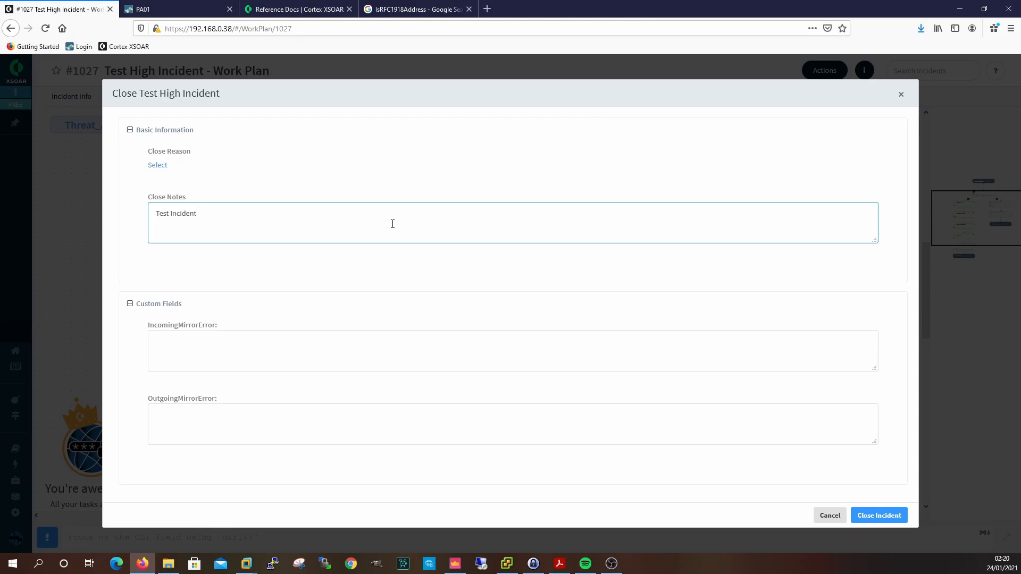
left_click(884, 517)
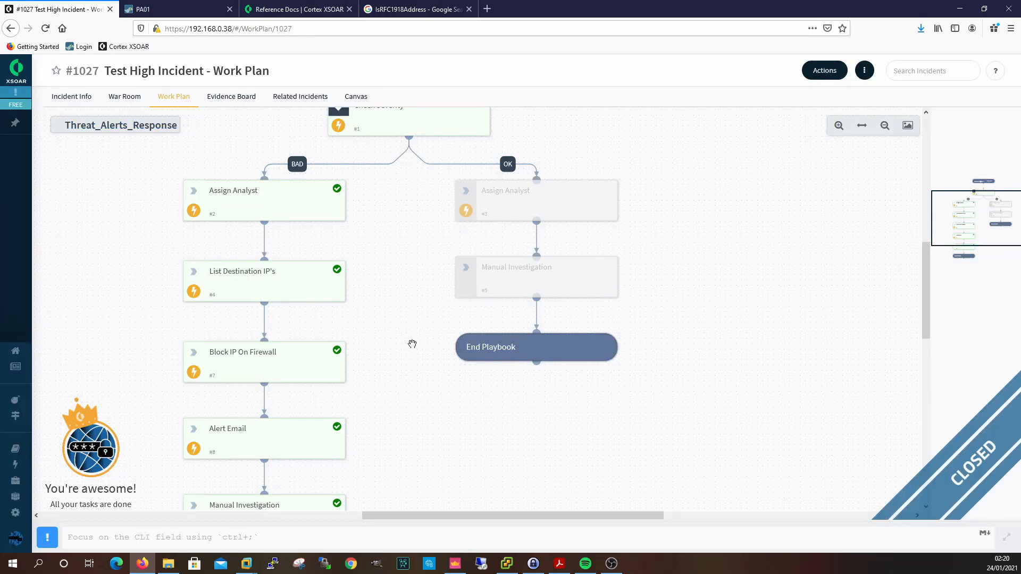
Step: Review the closed incident's completed work plan and open its incident info
scroll(404, 362, "down", 3)
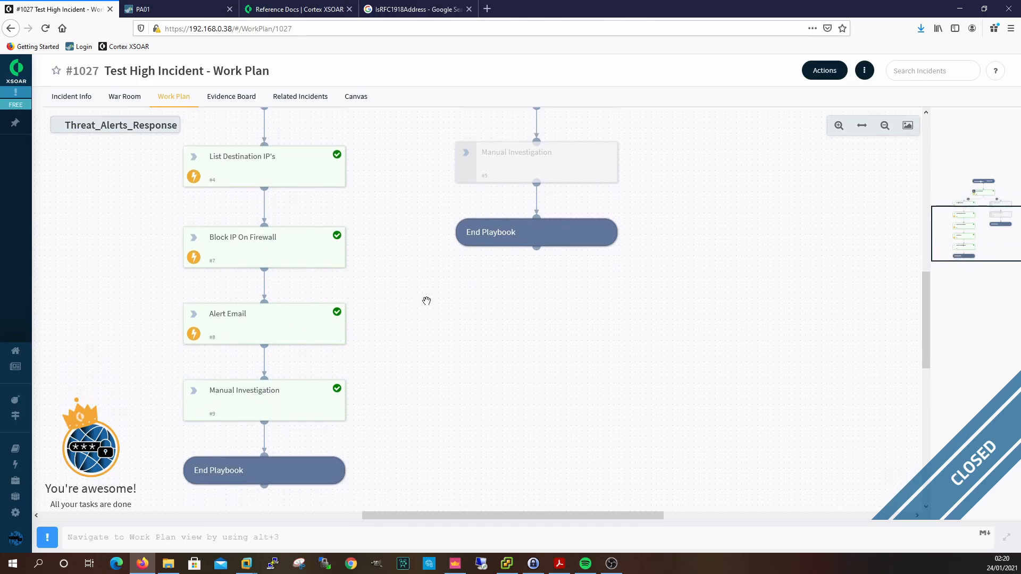
scroll(373, 255, "up", 7)
left_click(69, 96)
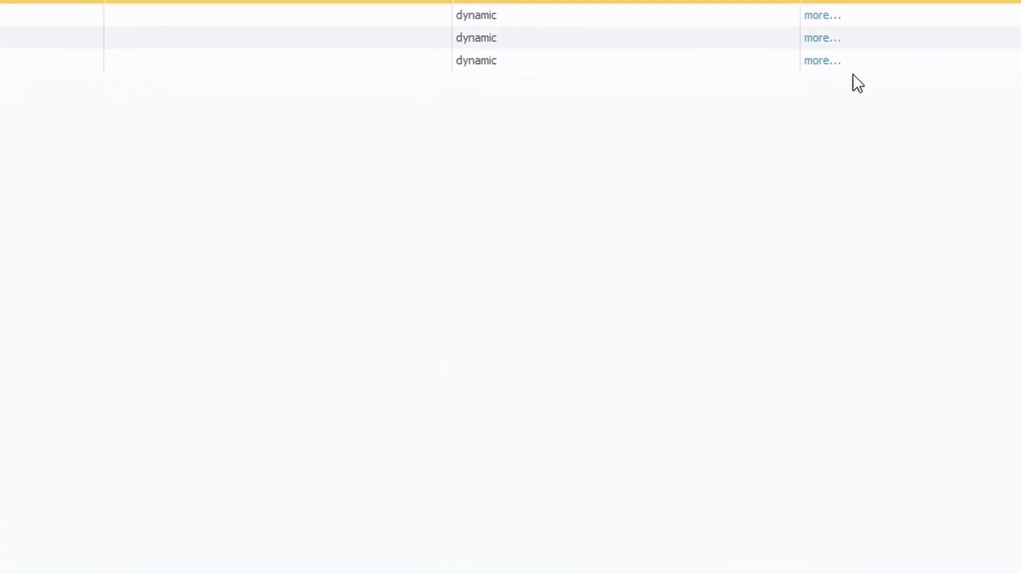
Step: On the PA01 firewall, check the Blacklisted_Incidents group's members from the address group list and from the Dropped-BADNESS rule's destination
left_click(810, 25)
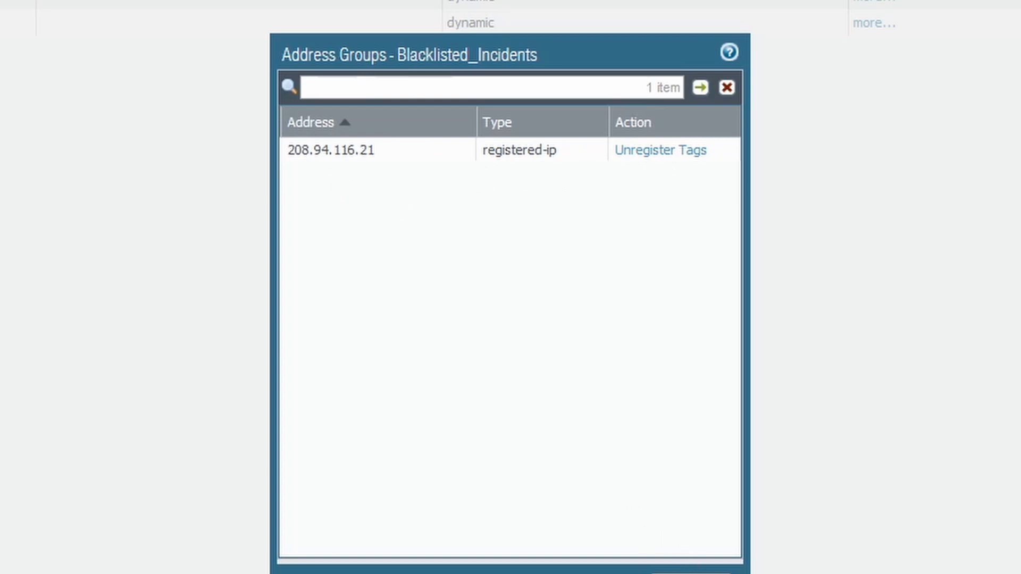
left_click(691, 572)
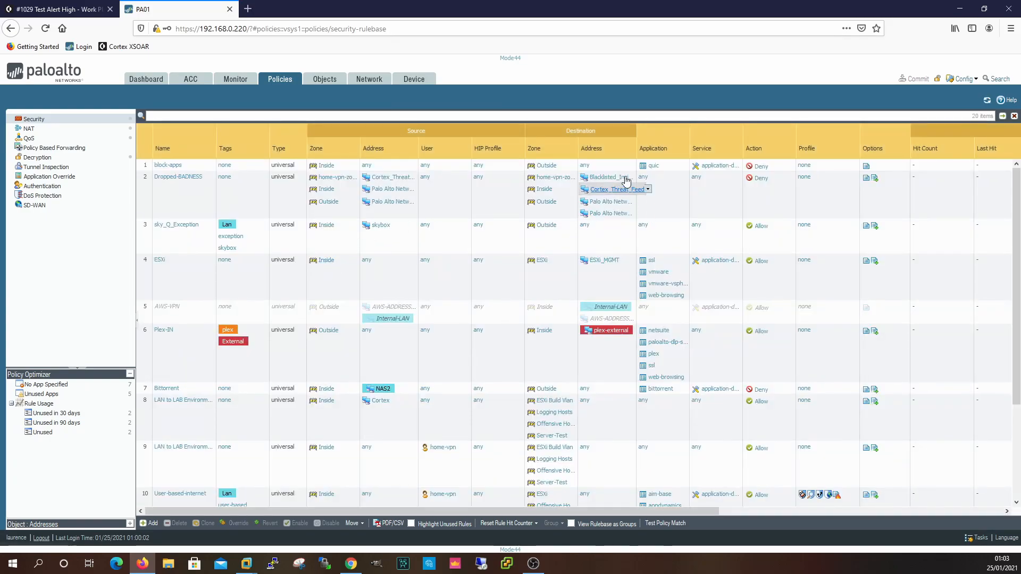
left_click(651, 179)
mouse_move(683, 219)
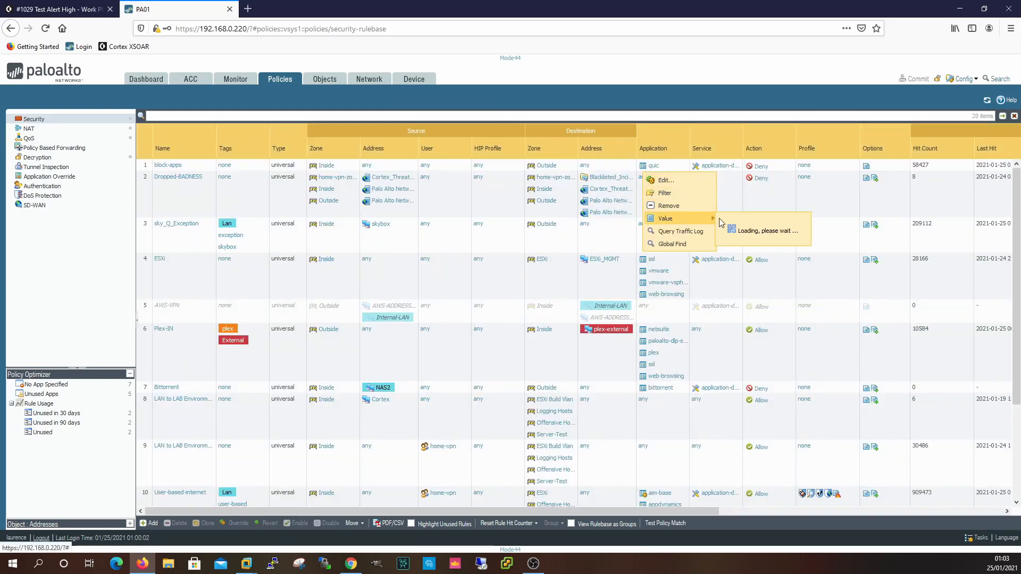
mouse_move(758, 230)
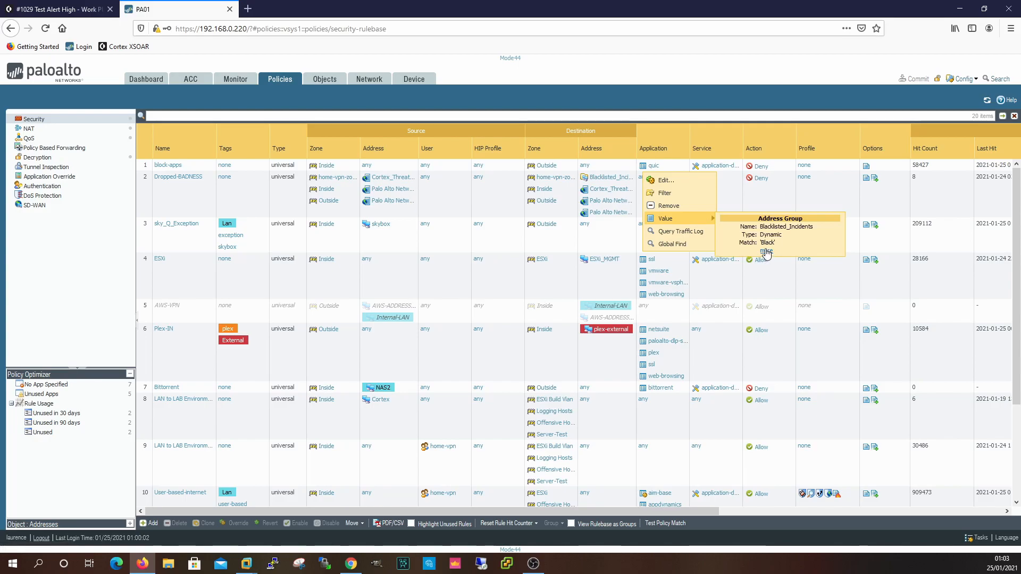
left_click(767, 251)
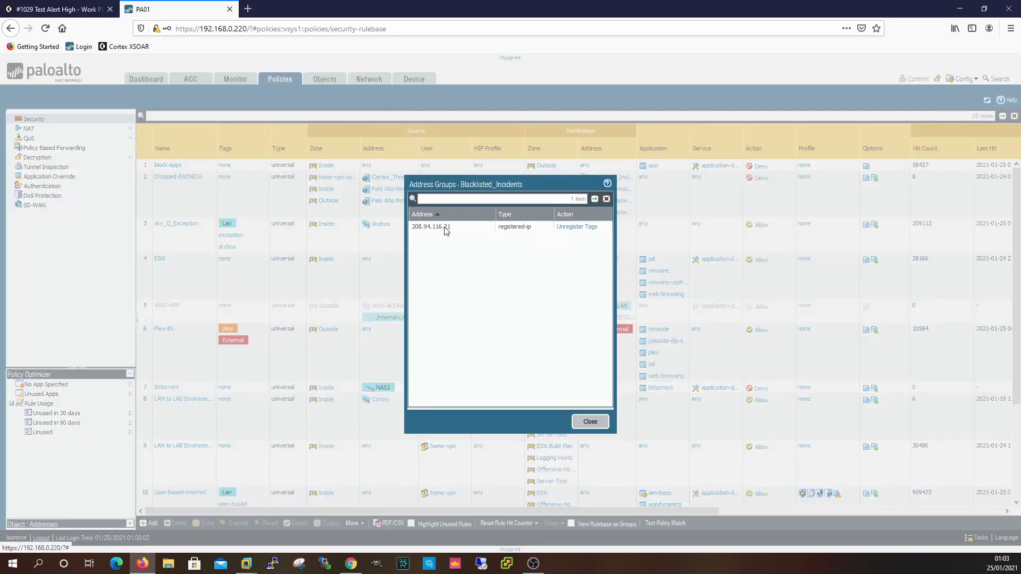
left_click(597, 423)
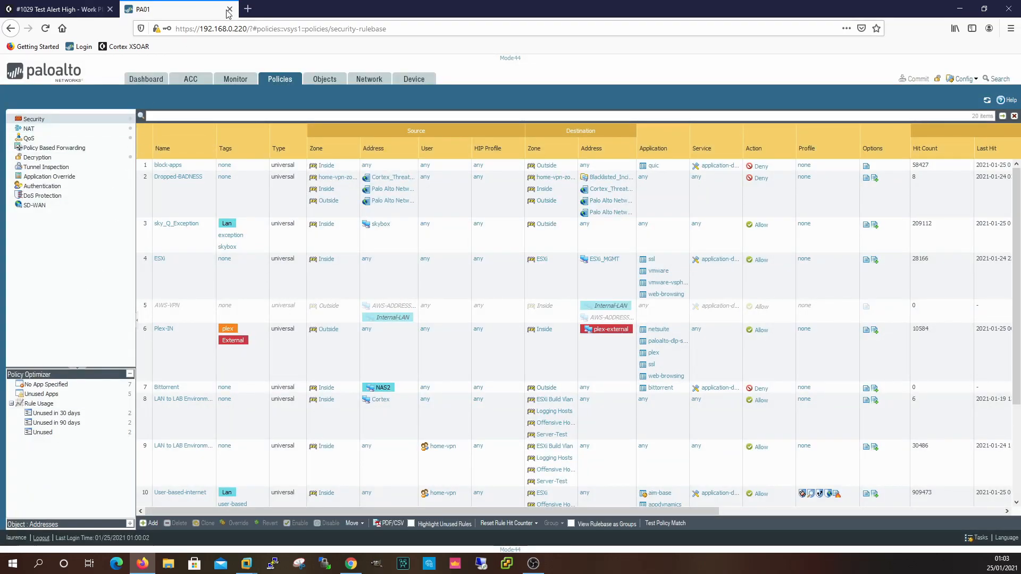
Step: Switch back to Cortex XSOAR and enter the !panorama-unregister-ip-tag command
left_click(86, 6)
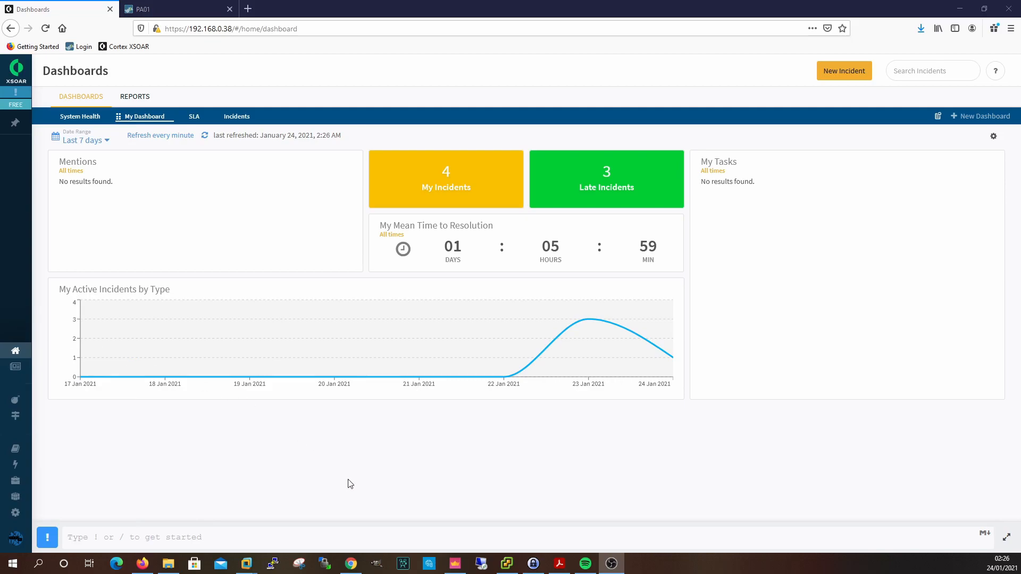
left_click(378, 539)
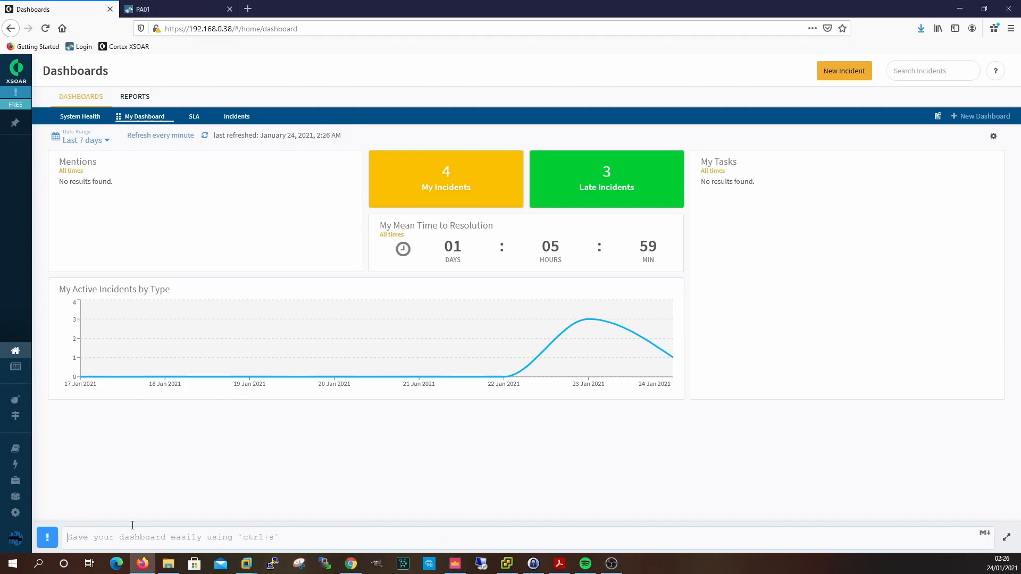
left_click(165, 6)
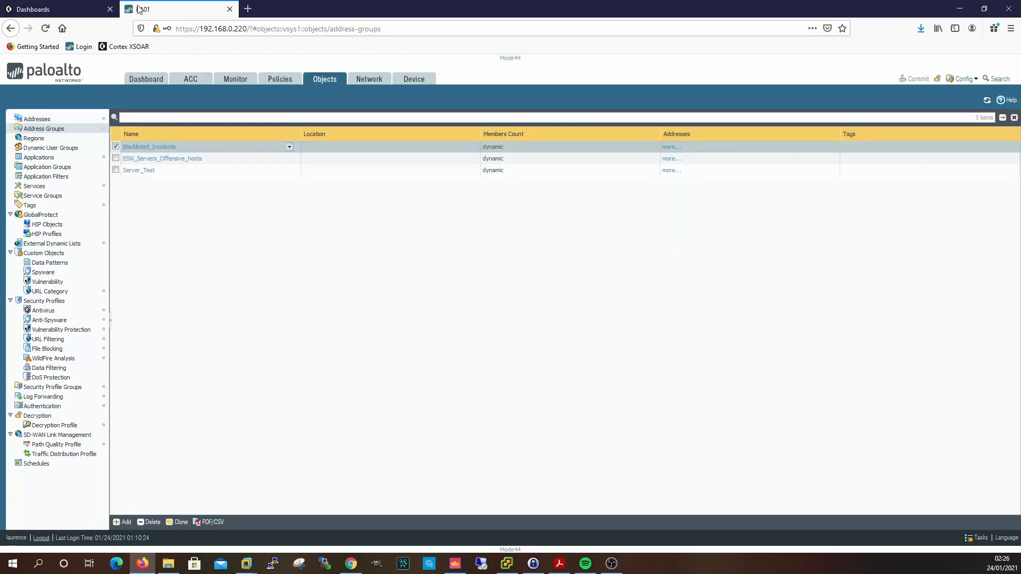
left_click(87, 9)
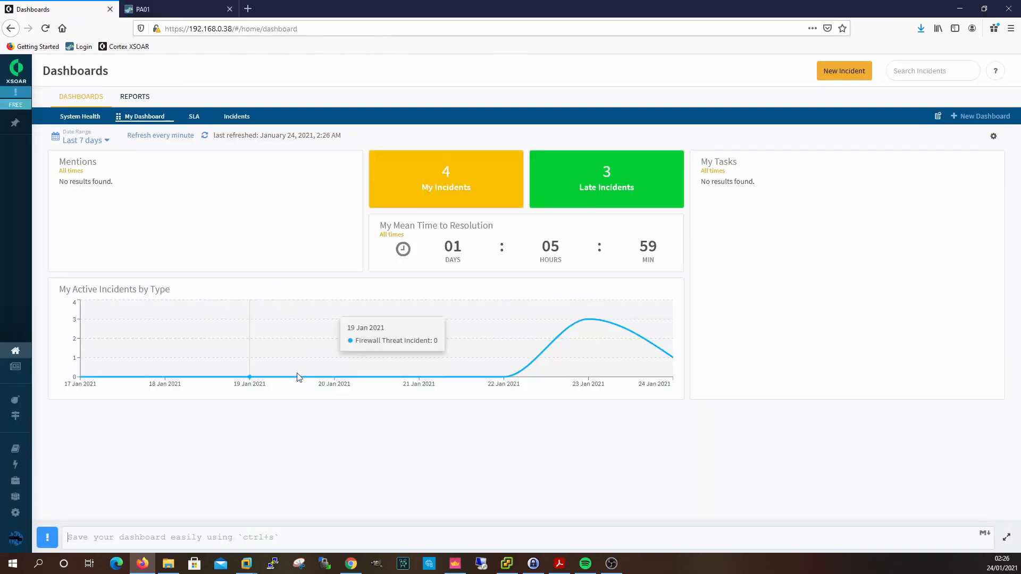
left_click(390, 537)
type("!")
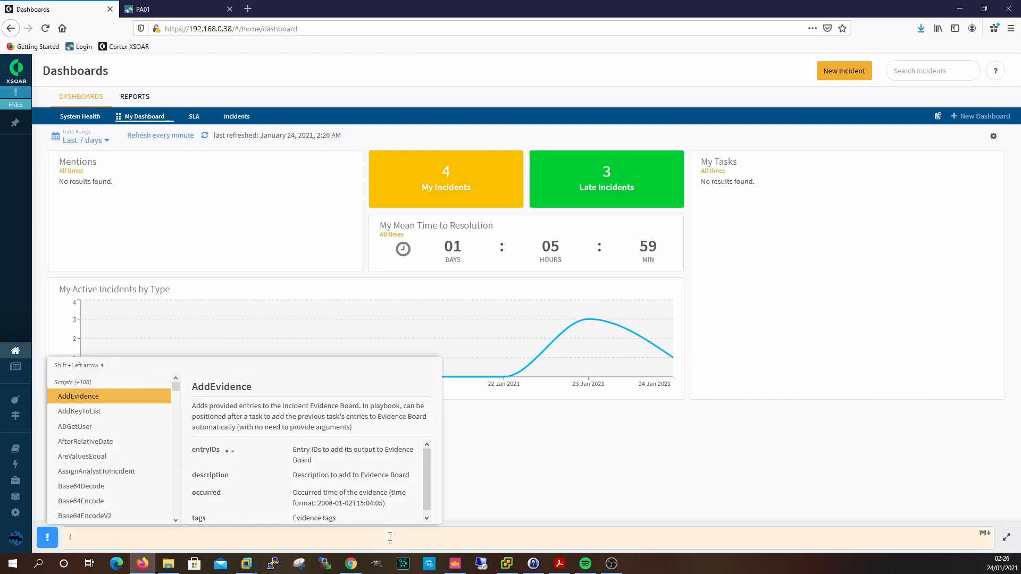
type("panor")
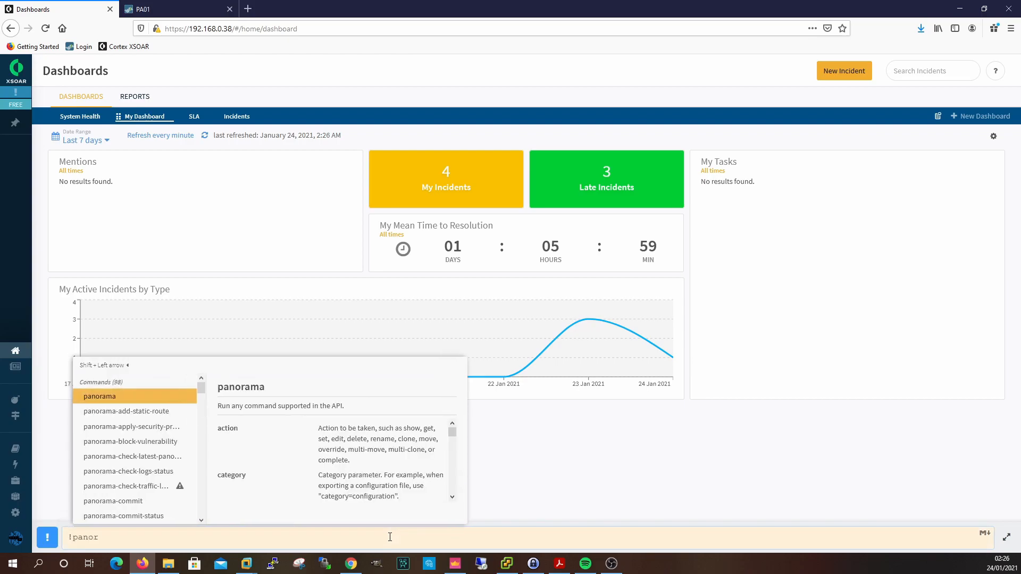
type("ama-")
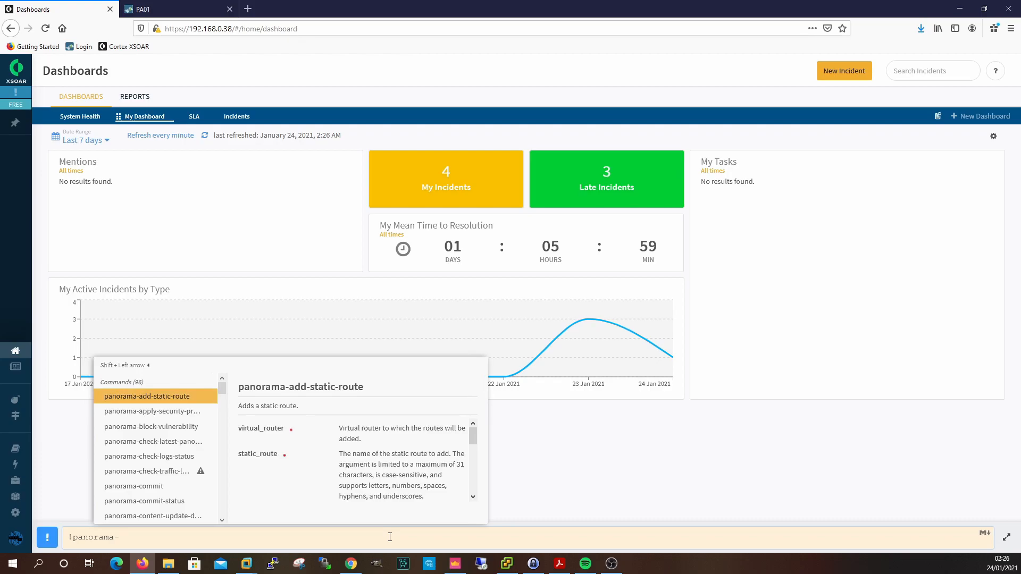
type("unregister-ip-tag")
key("Tab")
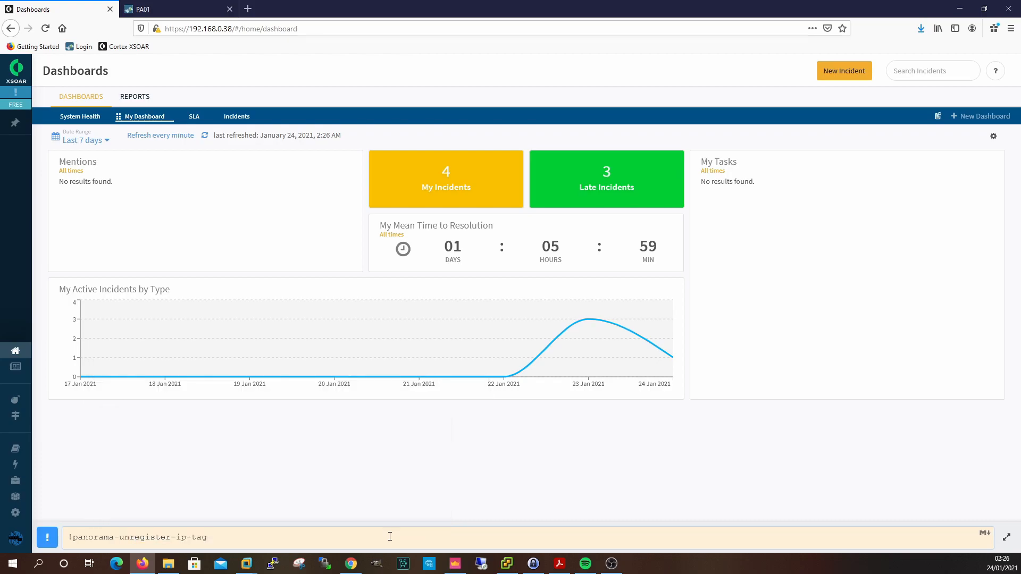
Step: Give the unregister command IPs=208.94.116.21 and tag=Black, and execute it in the playground
key("Tab")
type("208.94.116.21 tag=")
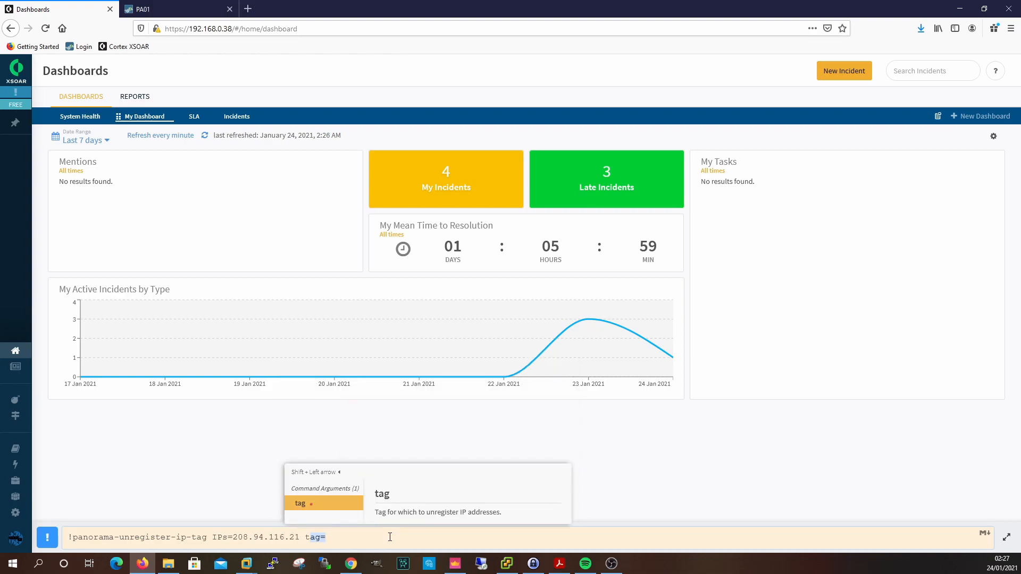
key("Tab")
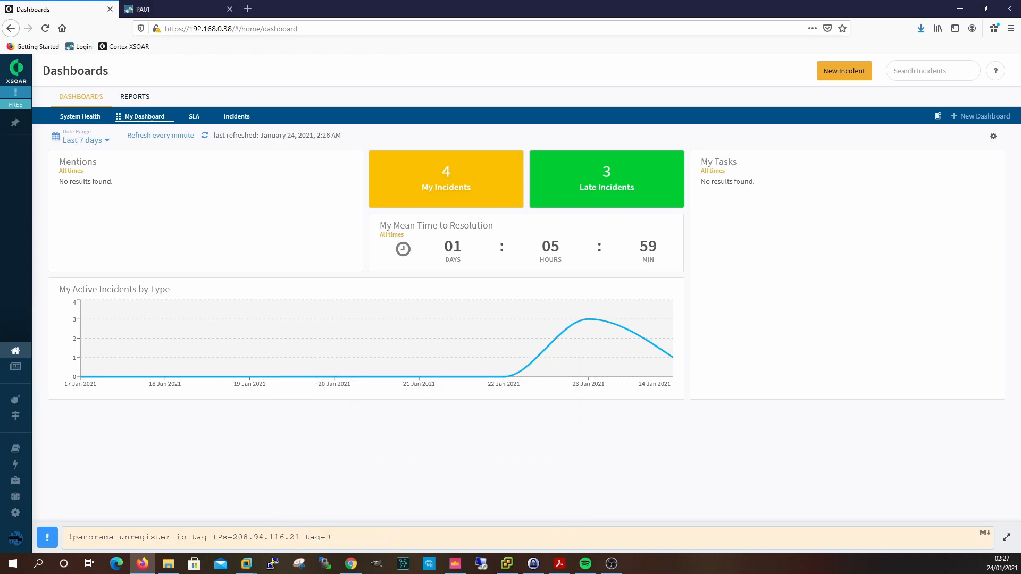
key("Return")
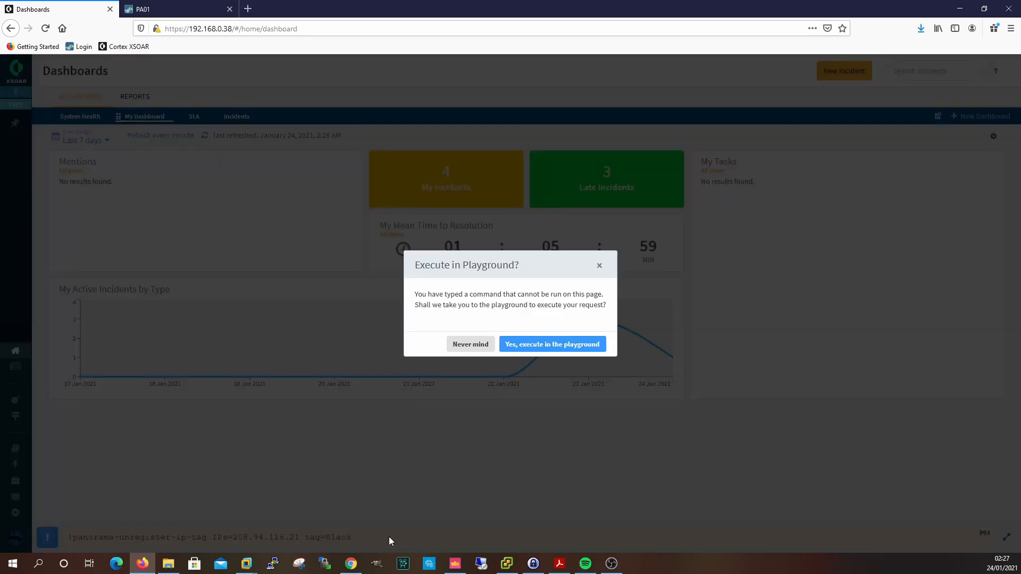
left_click(553, 349)
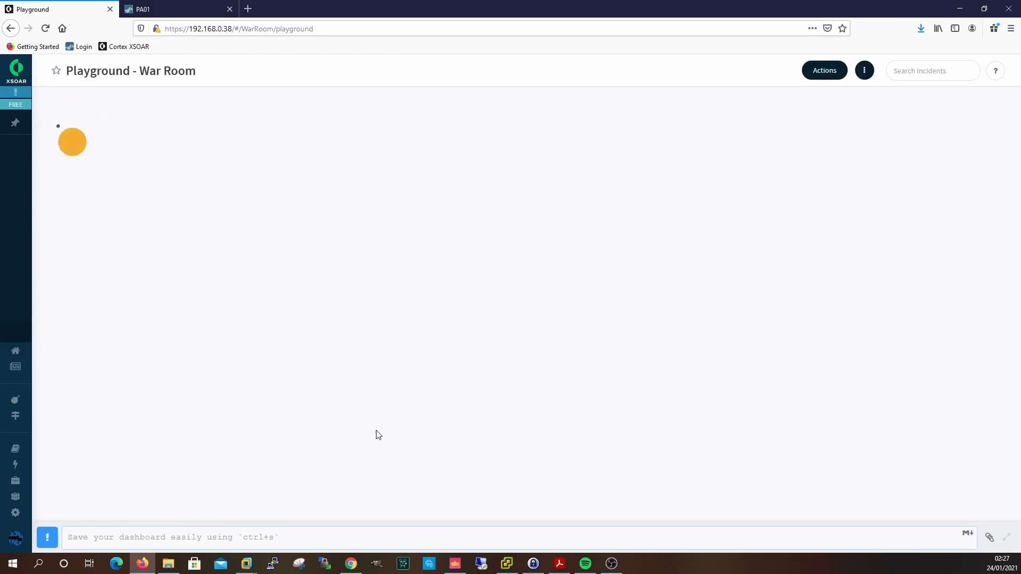
Step: Check the newest entries in the Playground War Room for the command's result
scroll(368, 441, "down", 1)
scroll(371, 445, "down", 4)
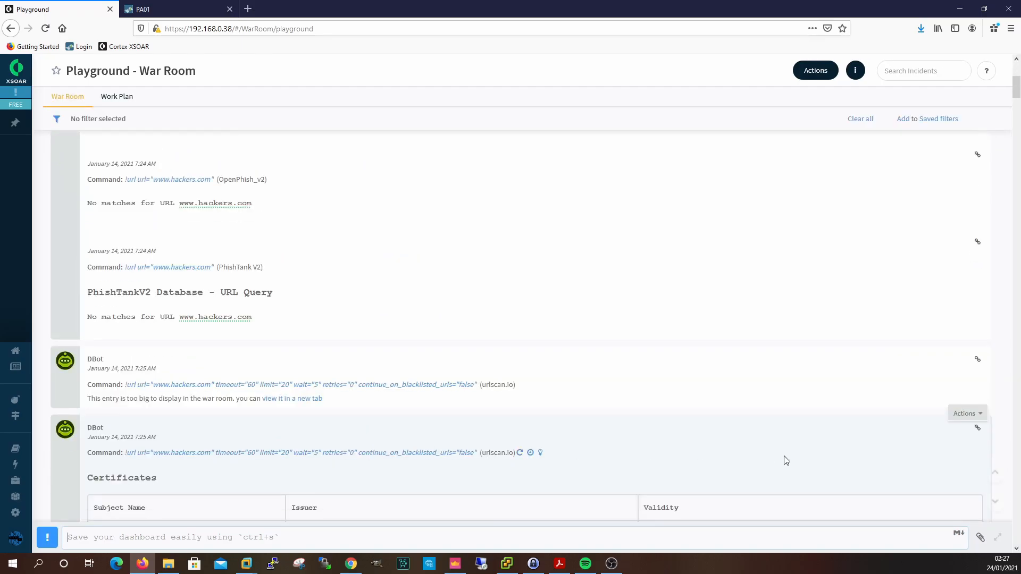
left_click(995, 502)
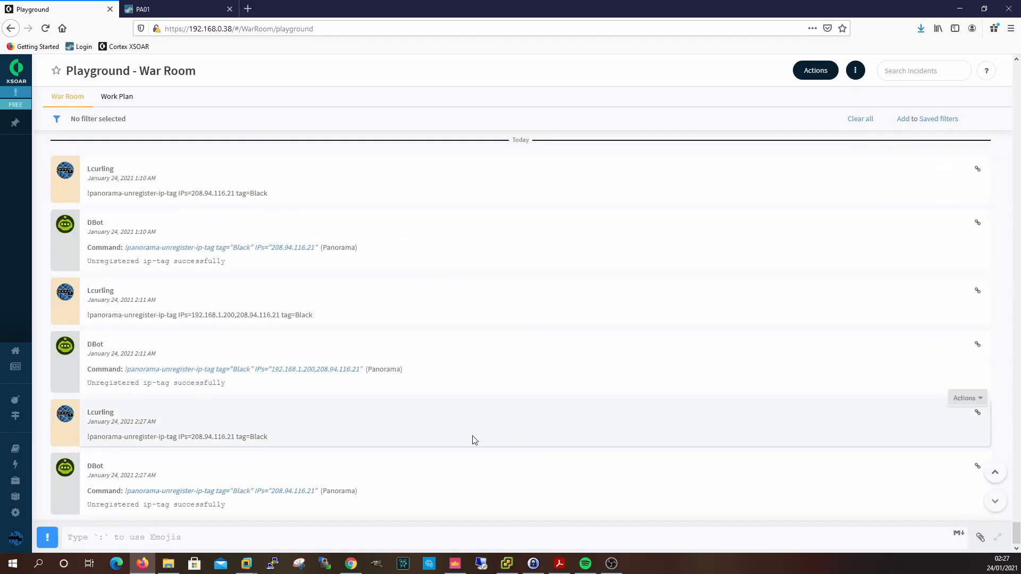
Step: Switch to PA01, refresh the address groups and check the registered addresses of Blacklisted_Incidents
left_click(163, 10)
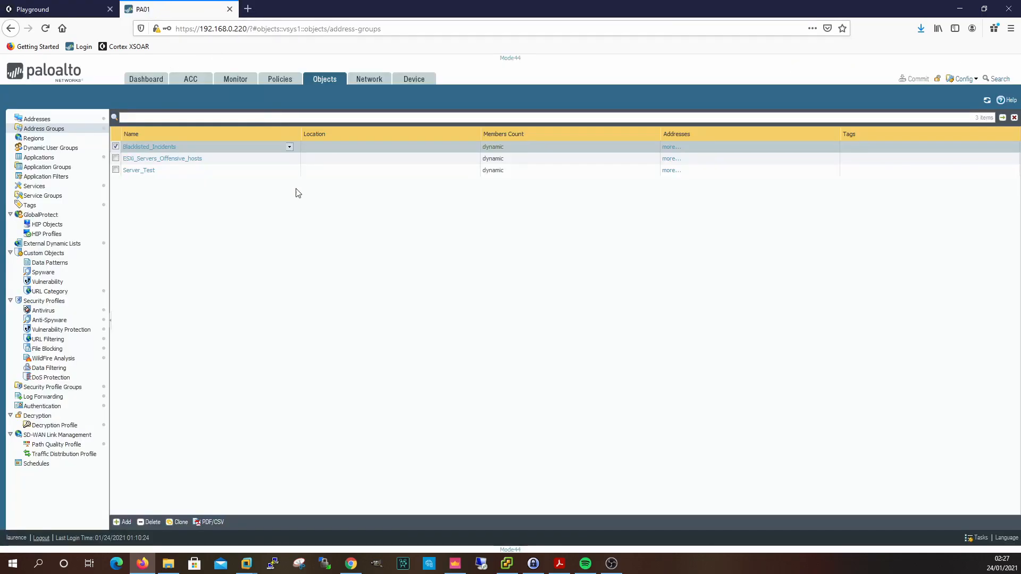
left_click(988, 101)
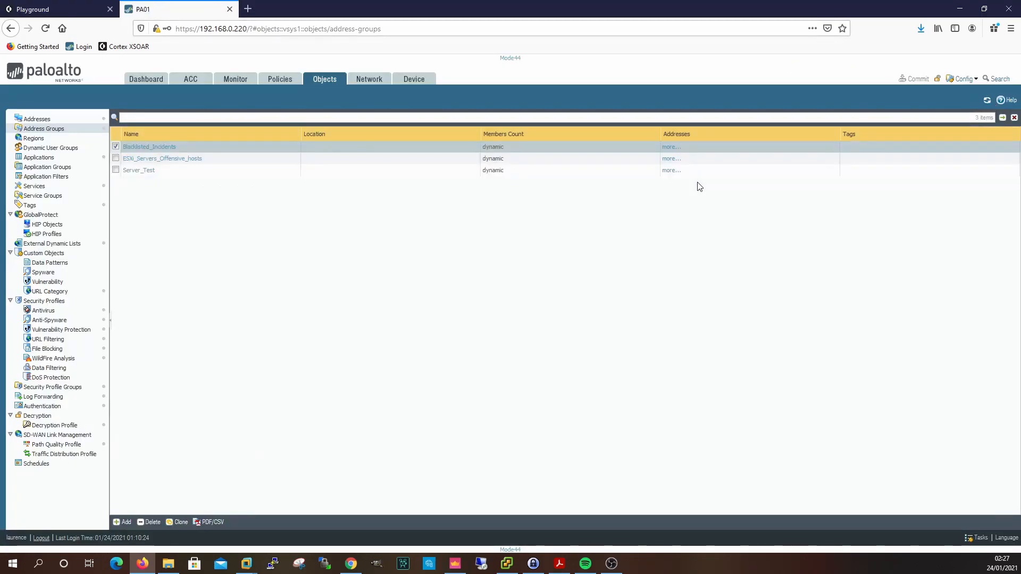
left_click(671, 146)
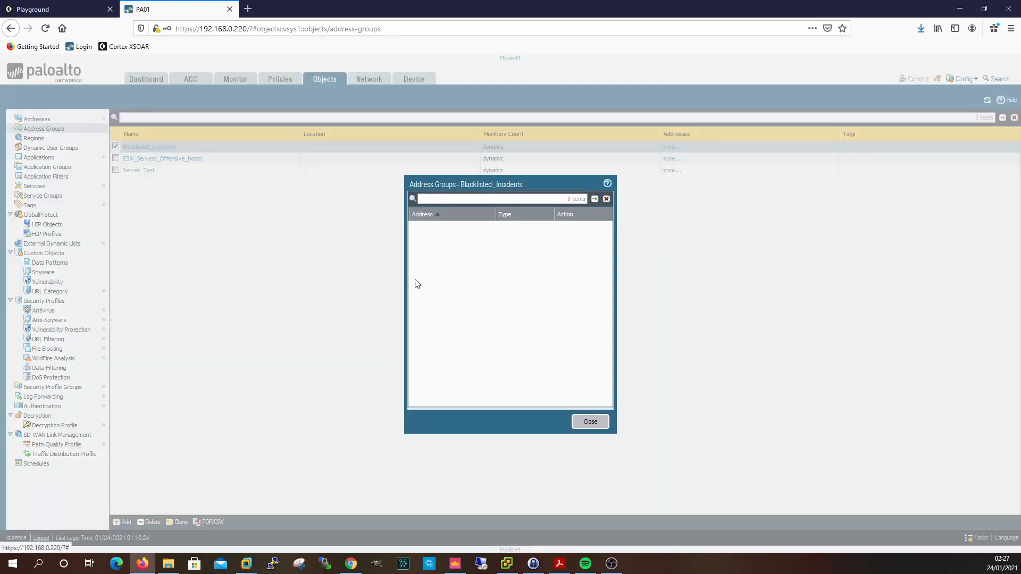
left_click(588, 422)
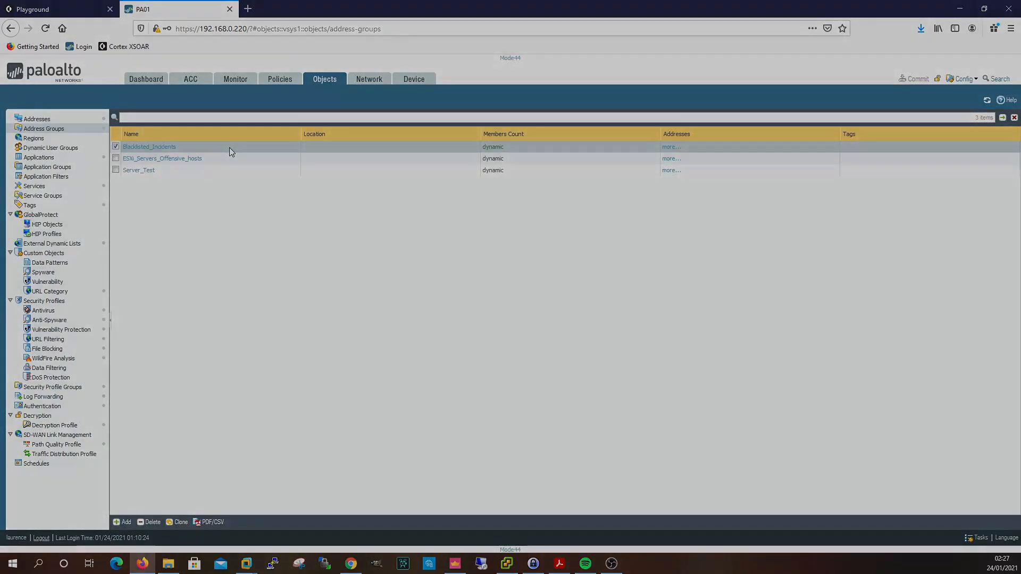